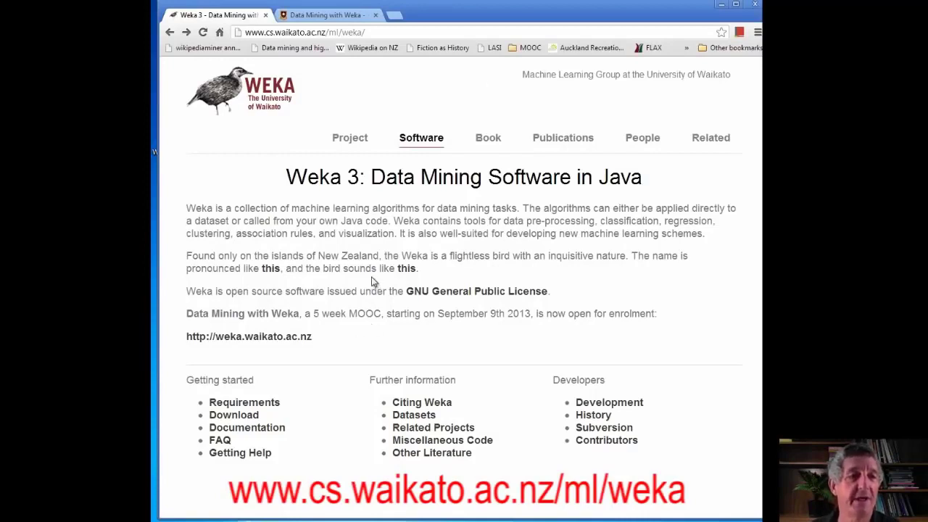
# Step: Download the Windows x86 self-extracting executable without the Java VM and save weka-3-6-10.exe in the Downloads folder
pyautogui.click(234, 415)
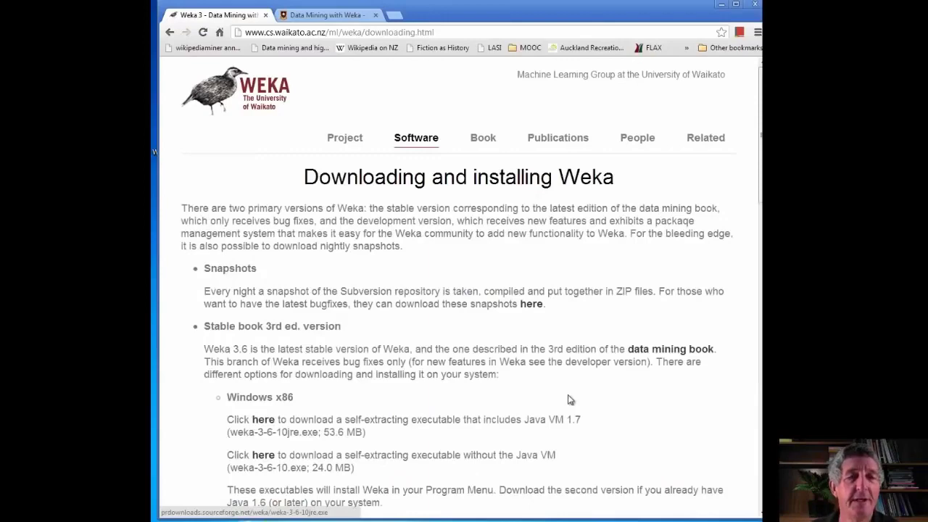
pyautogui.scroll(-3, 694, 403)
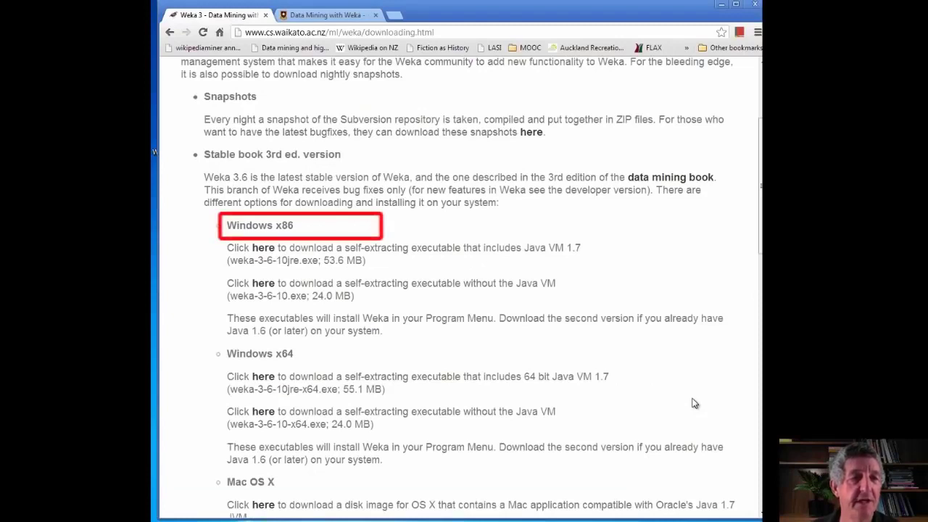
pyautogui.scroll(-1, 694, 404)
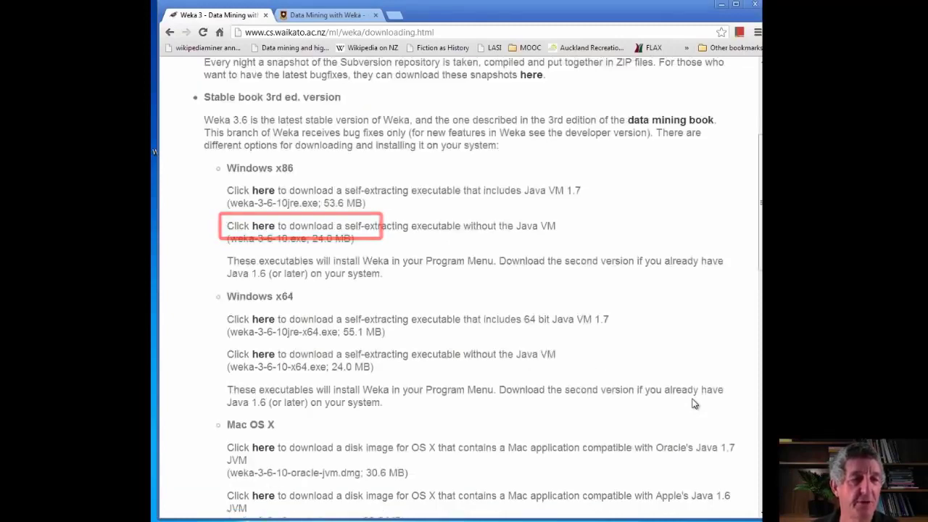
pyautogui.scroll(-1, 694, 404)
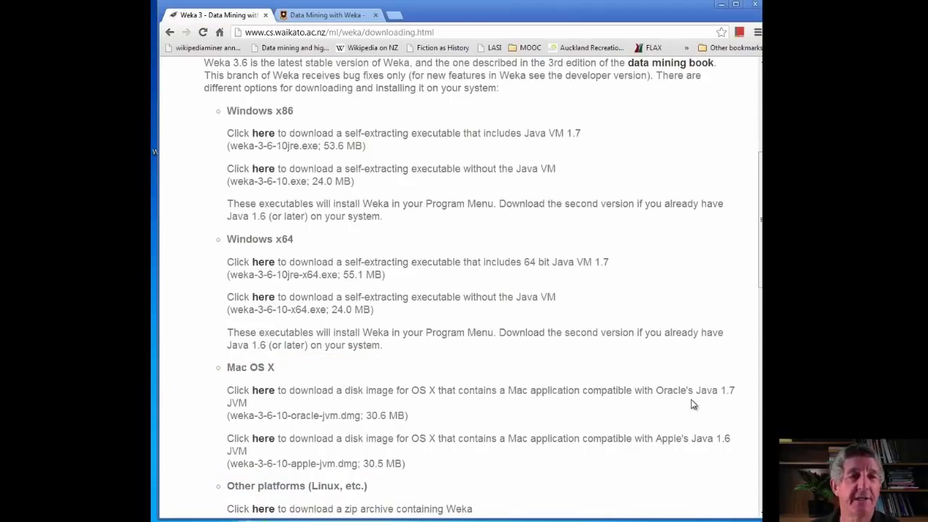
pyautogui.scroll(1, 693, 404)
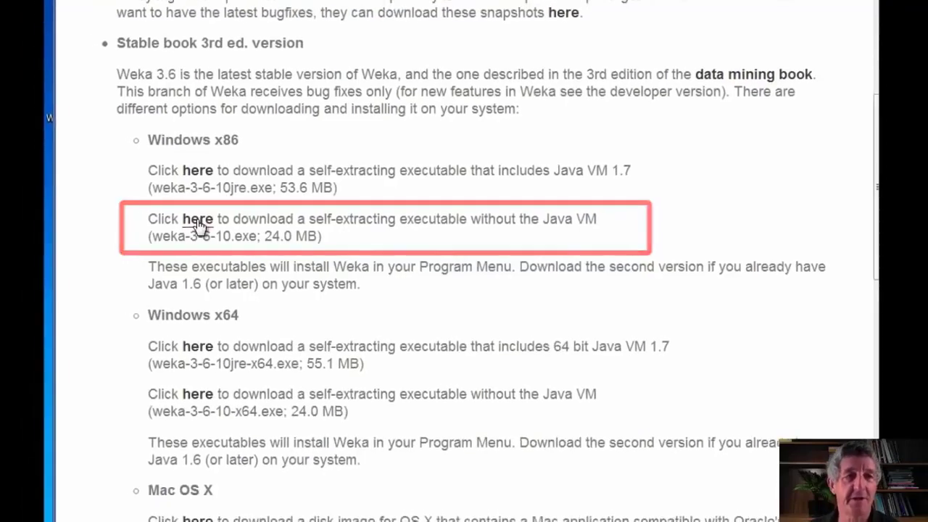
pyautogui.click(233, 224)
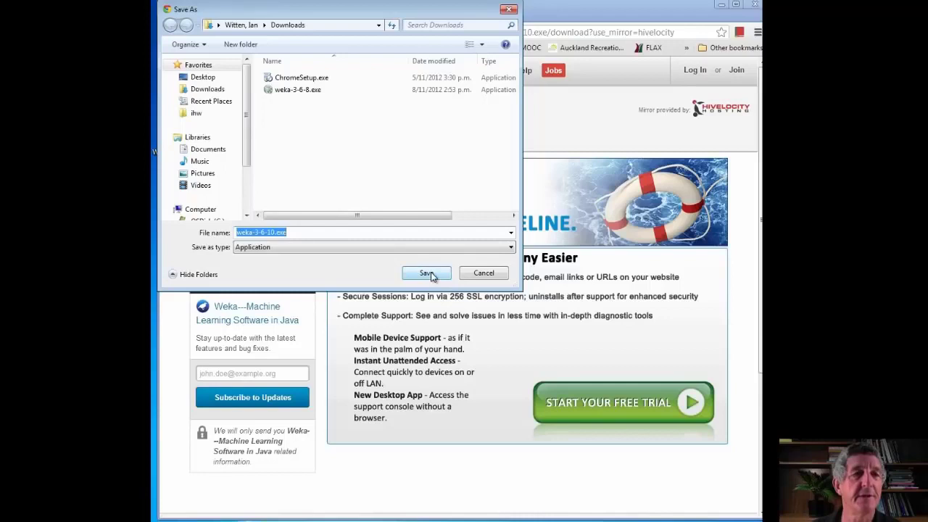
pyautogui.click(427, 274)
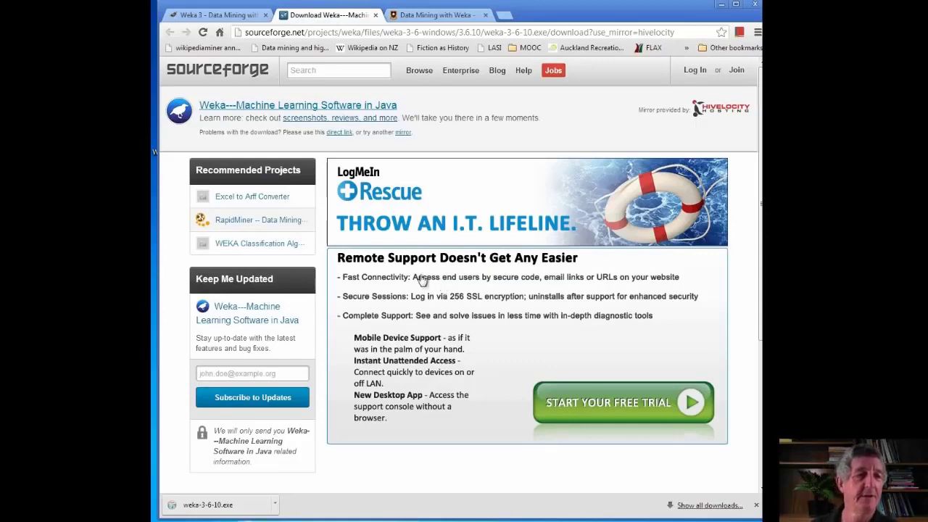
# Step: Launch the downloaded weka-3-6-10.exe installer and place its setup wizard fully in view
pyautogui.click(275, 506)
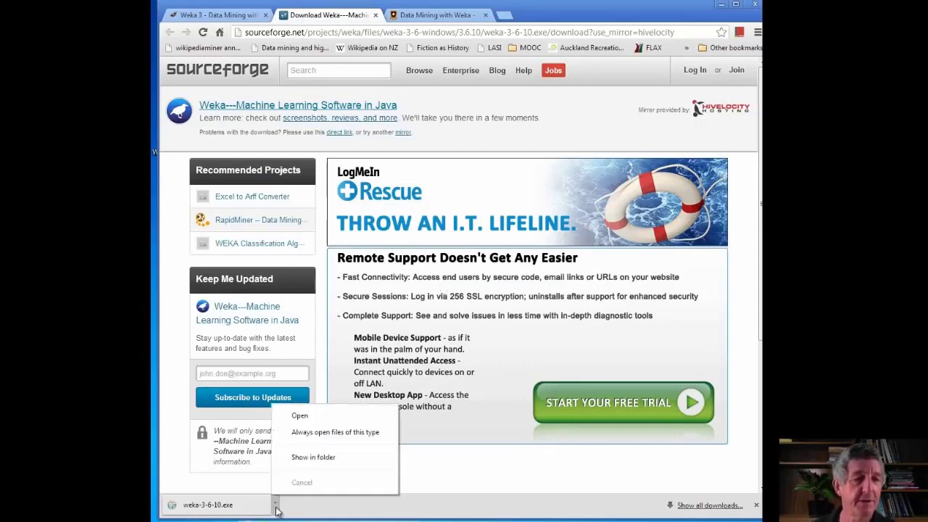
pyautogui.click(309, 417)
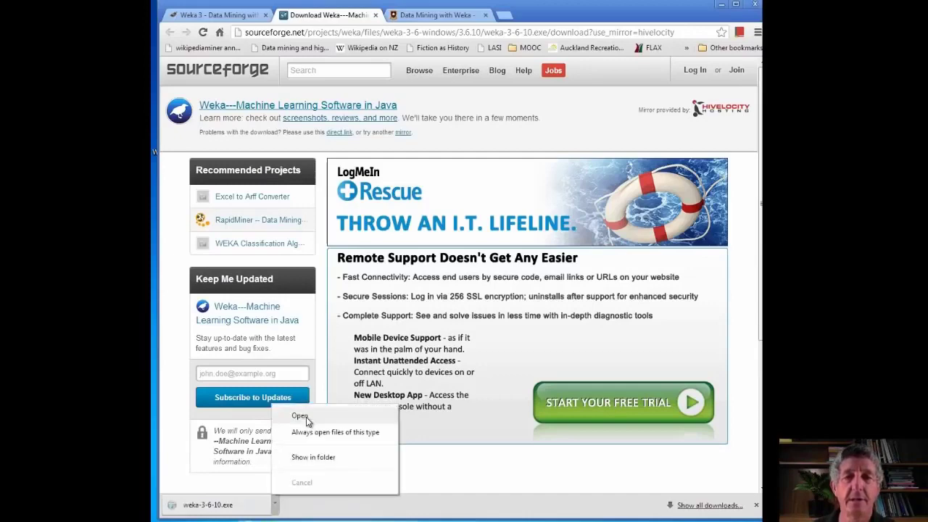
pyautogui.click(306, 417)
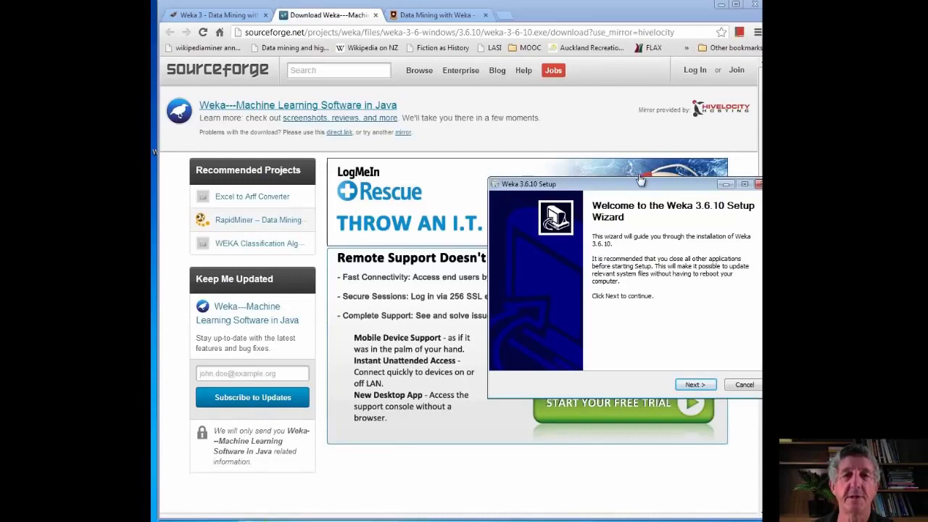
pyautogui.moveTo(640, 184); pyautogui.dragTo(530, 125)
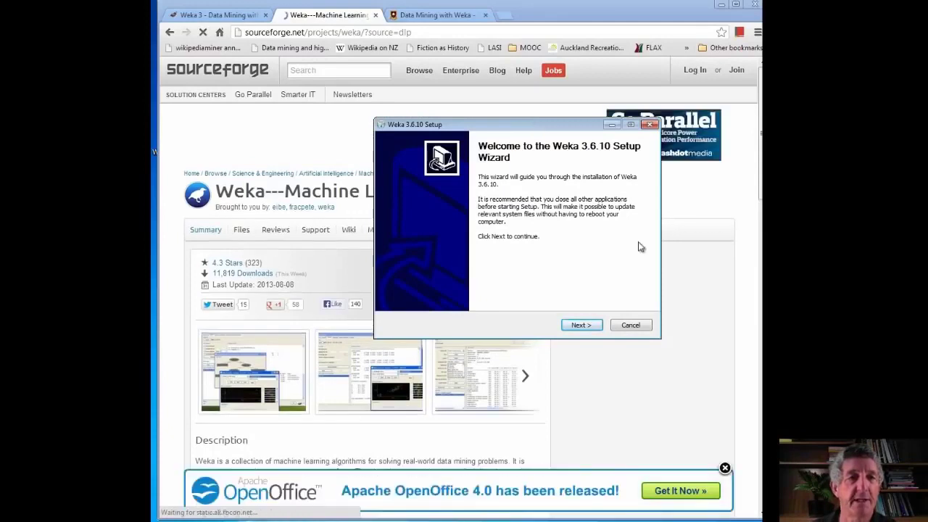
# Step: Accept the licence and install Weka 3.6.10 with the Full components, default destination folder and default Start Menu folder
pyautogui.click(581, 325)
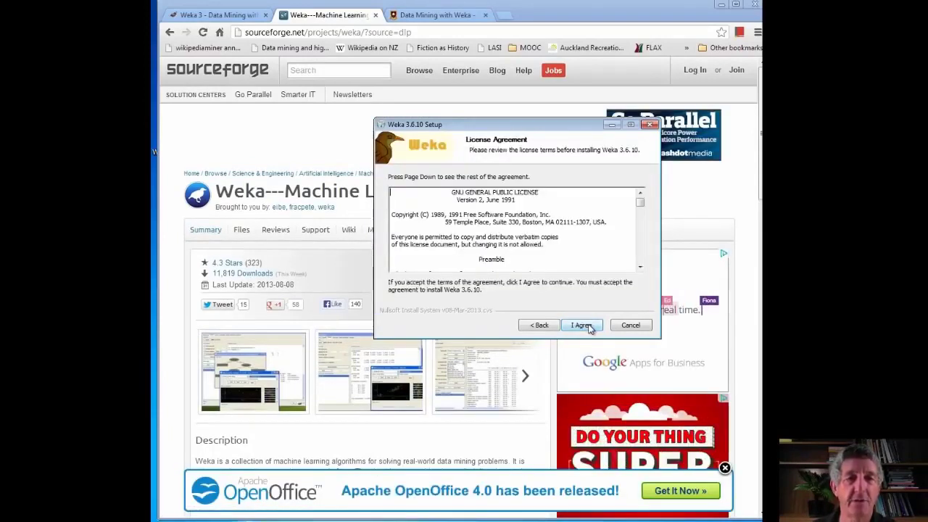
pyautogui.click(582, 326)
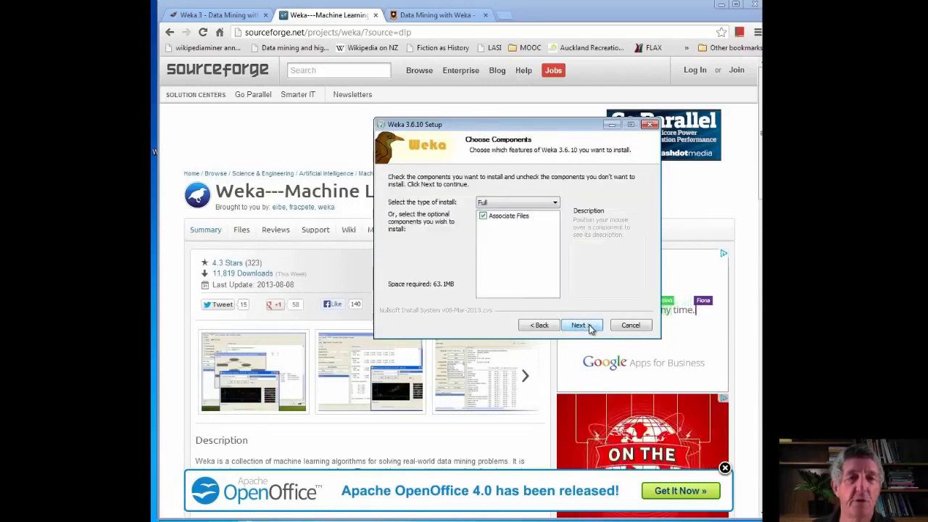
pyautogui.click(592, 327)
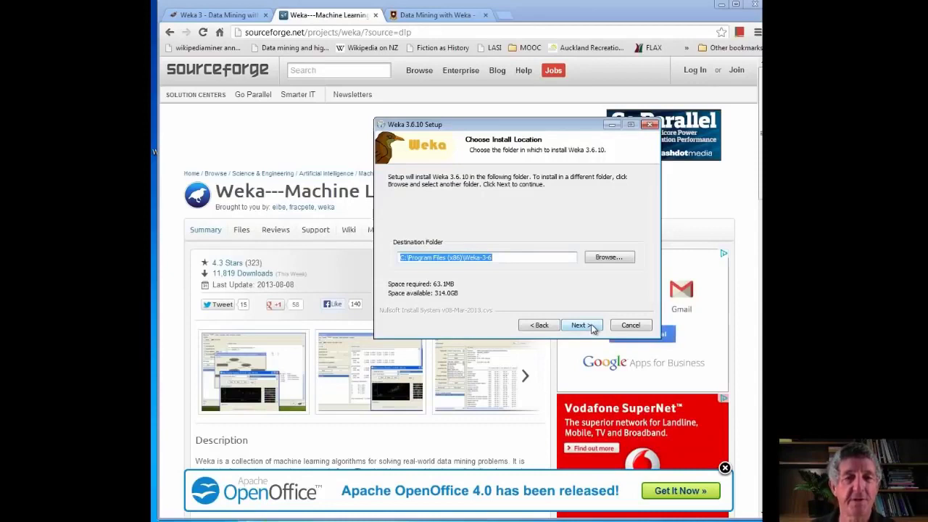
pyautogui.click(593, 328)
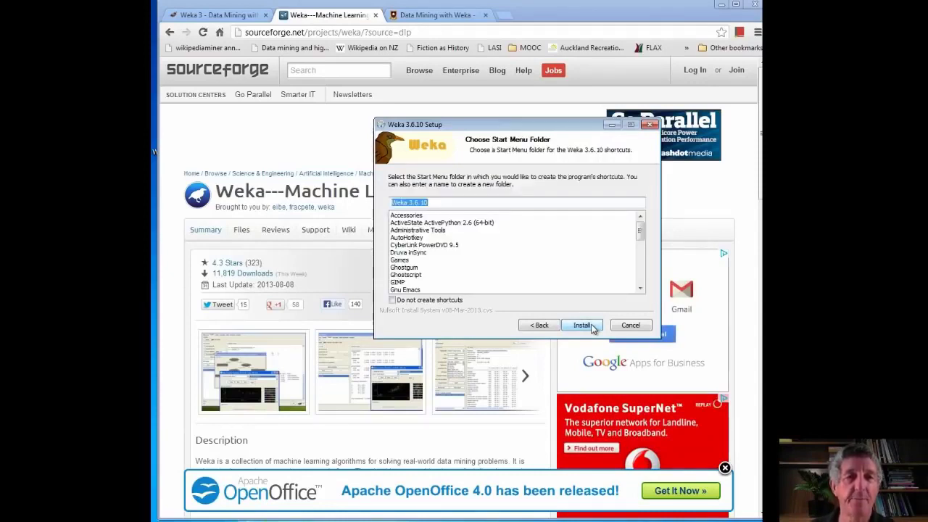
pyautogui.click(583, 325)
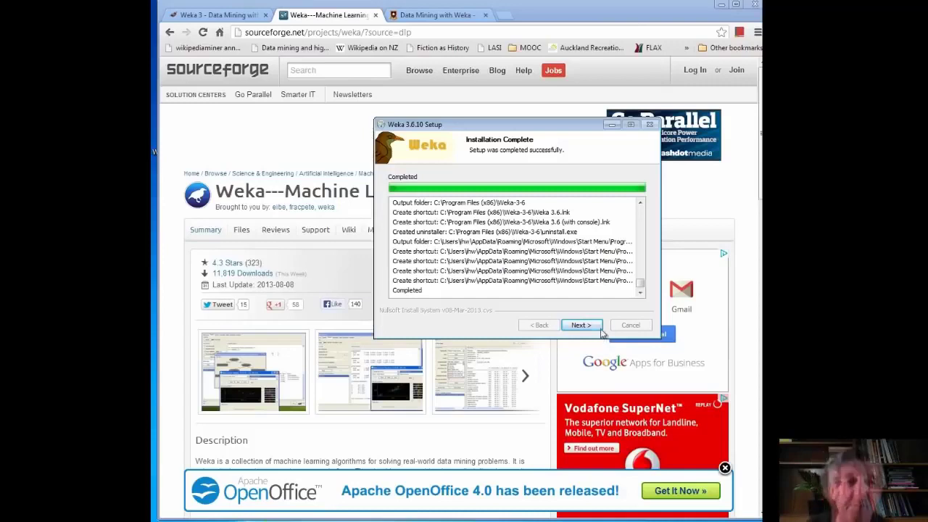
# Step: Complete the Weka setup wizard with the Start Weka option turned off
pyautogui.click(576, 328)
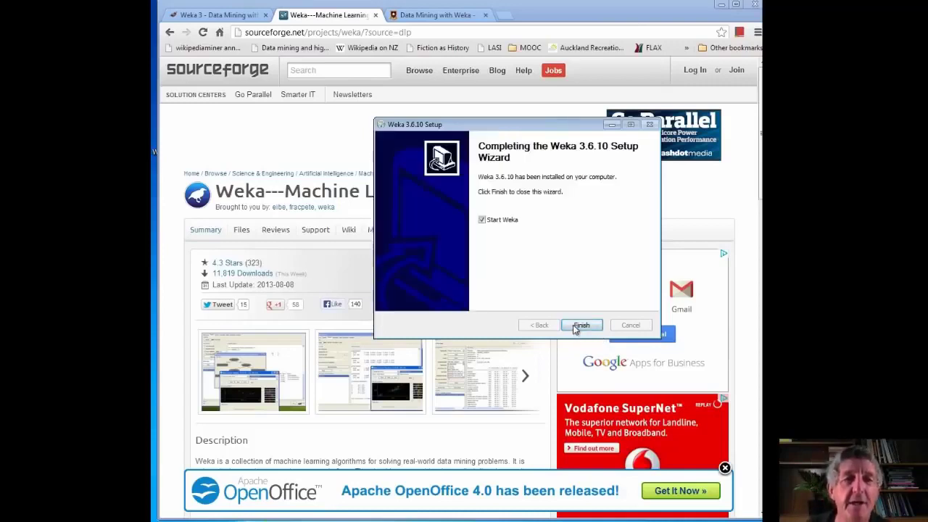
pyautogui.click(483, 220)
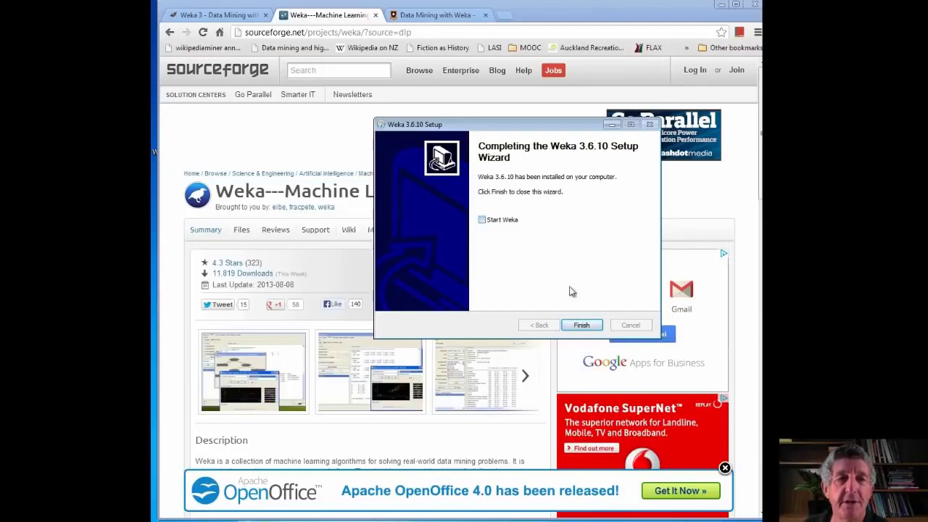
pyautogui.click(584, 326)
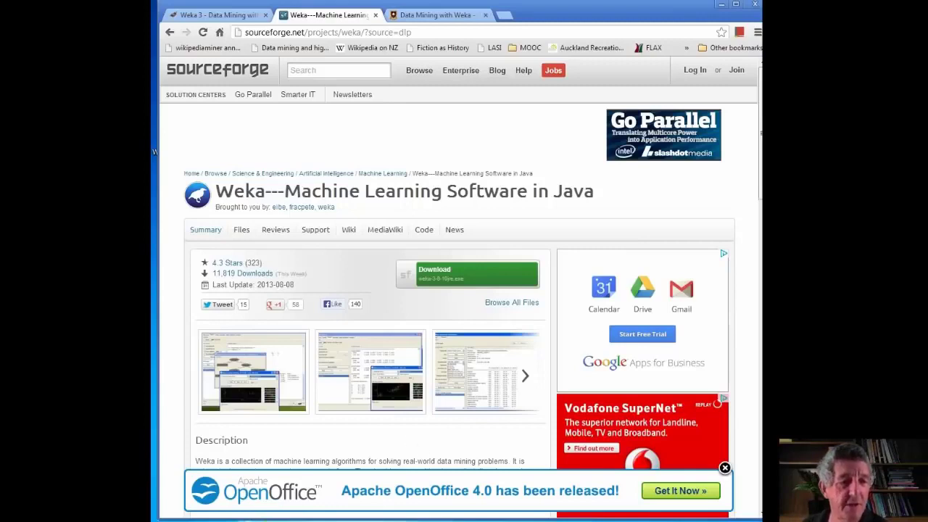
# Step: Switch to Windows Explorer and find the Weka-3-6 folder inside Program Files (x86) on the C: drive
pyautogui.hotkey('alt', 'Tab')
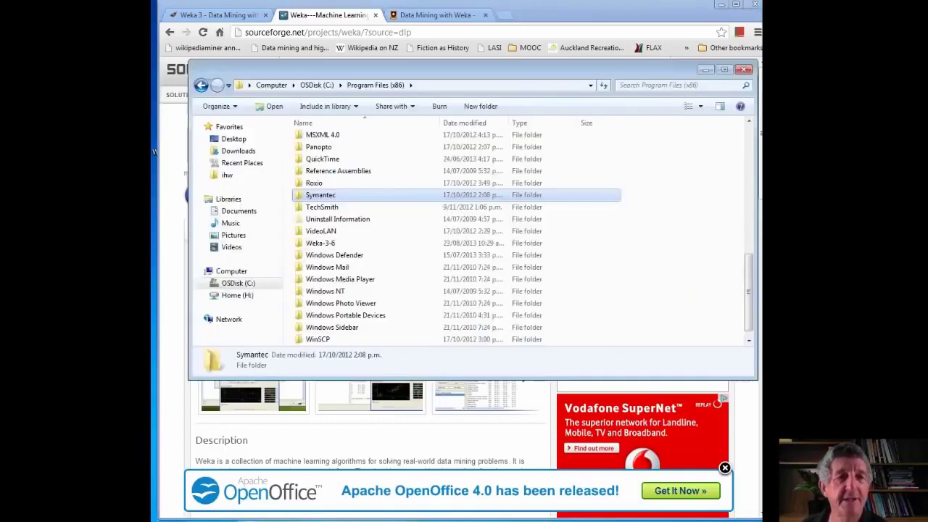
pyautogui.click(236, 284)
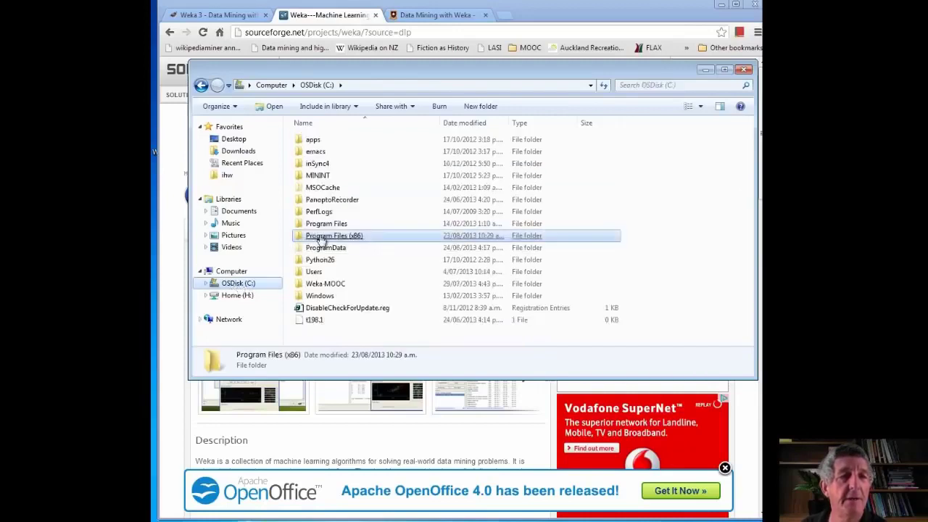
pyautogui.doubleClick(321, 237)
pyautogui.click(322, 236)
pyautogui.scroll(-4, 410, 305)
pyautogui.click(408, 305)
pyautogui.scroll(-4, 409, 306)
pyautogui.scroll(-1, 408, 305)
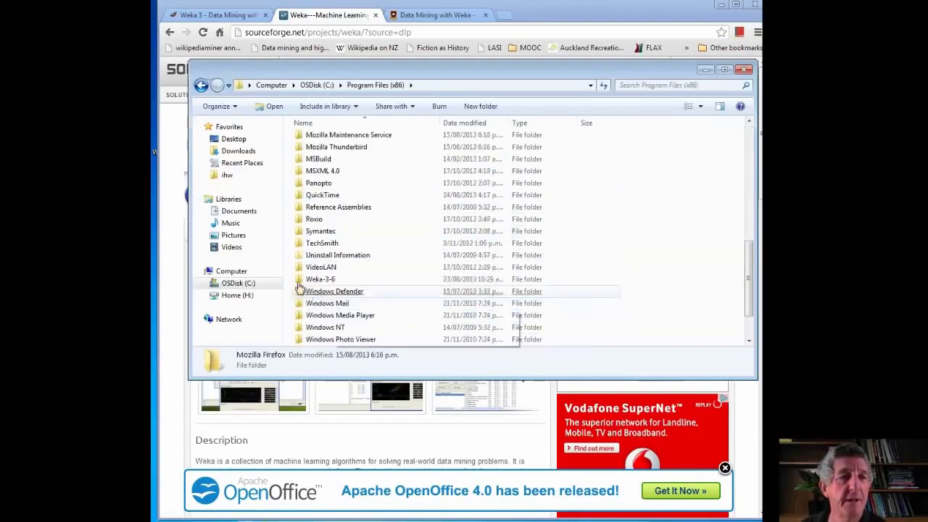
# Step: Create a shortcut to the Weka-3-6 folder and agree to place it on the desktop
pyautogui.click(317, 280)
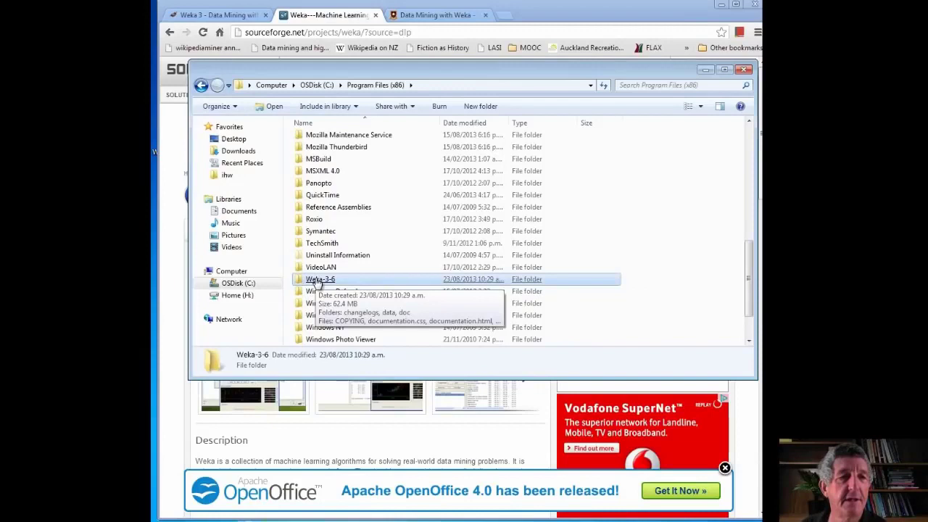
pyautogui.rightClick(317, 282)
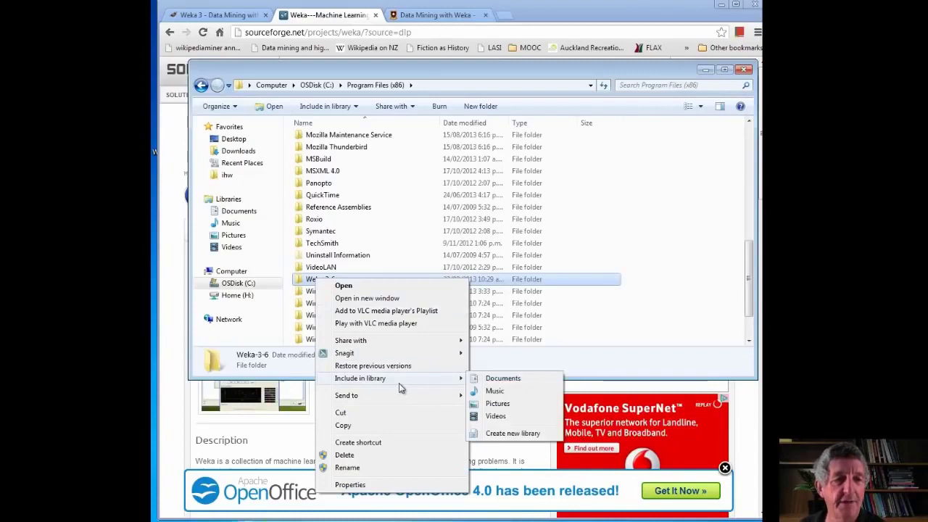
pyautogui.click(359, 442)
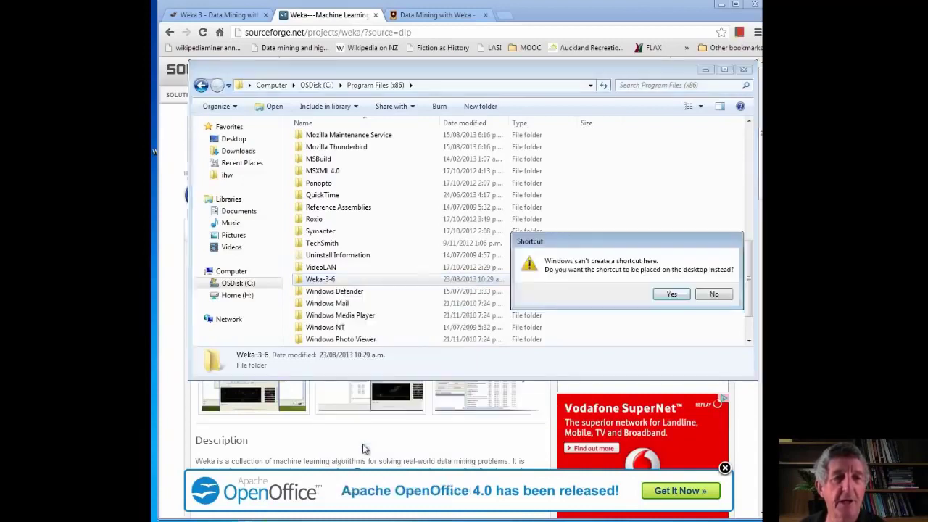
pyautogui.click(672, 294)
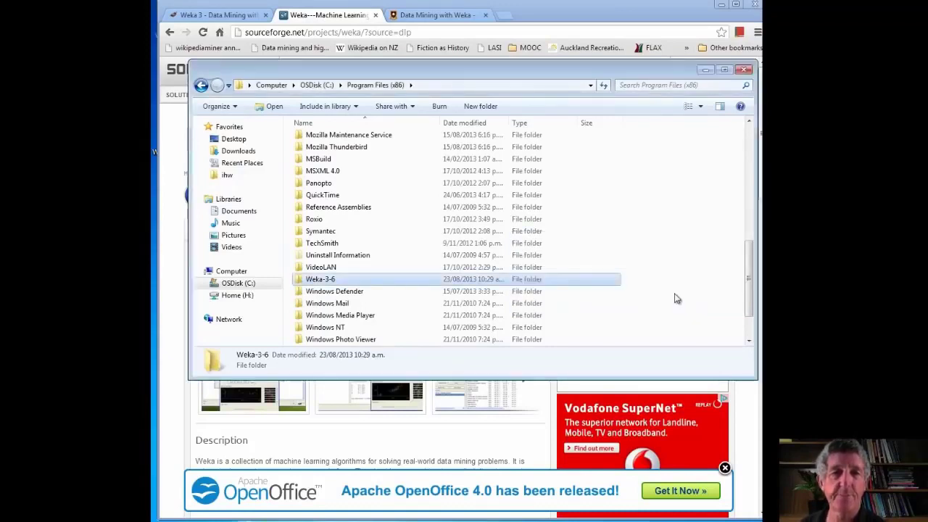
# Step: Open the Weka-3-6 folder and look through its files and subfolders
pyautogui.doubleClick(301, 281)
pyautogui.click(301, 283)
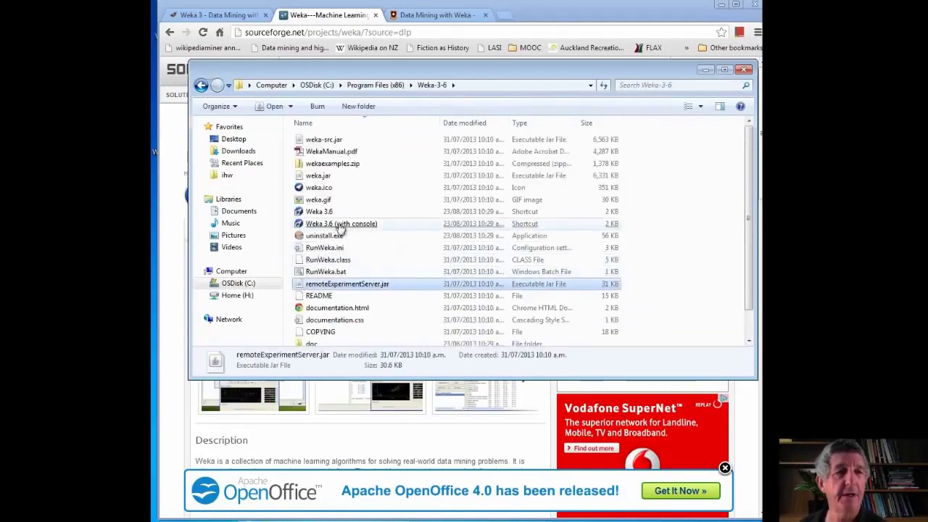
pyautogui.click(371, 224)
pyautogui.click(426, 240)
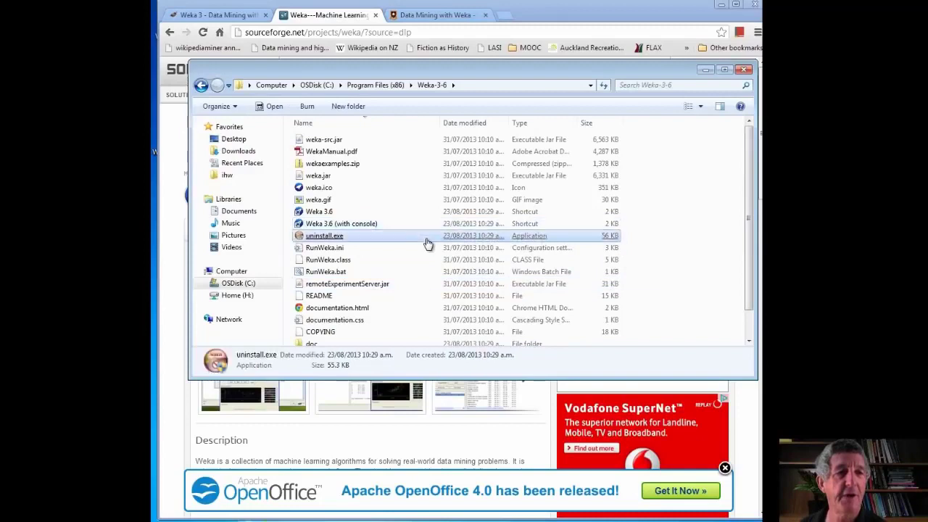
pyautogui.scroll(-1, 427, 243)
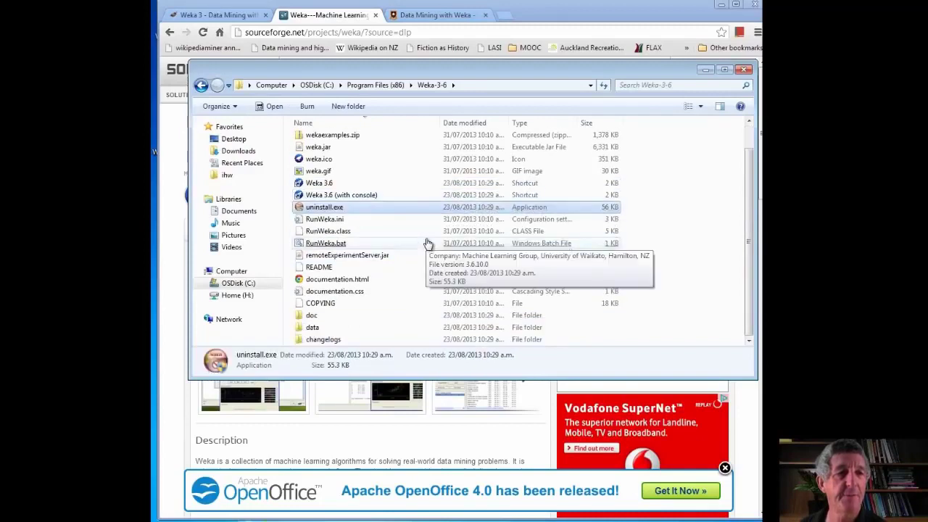
# Step: Copy the data folder from Weka-3-6 into the Documents library
pyautogui.click(313, 329)
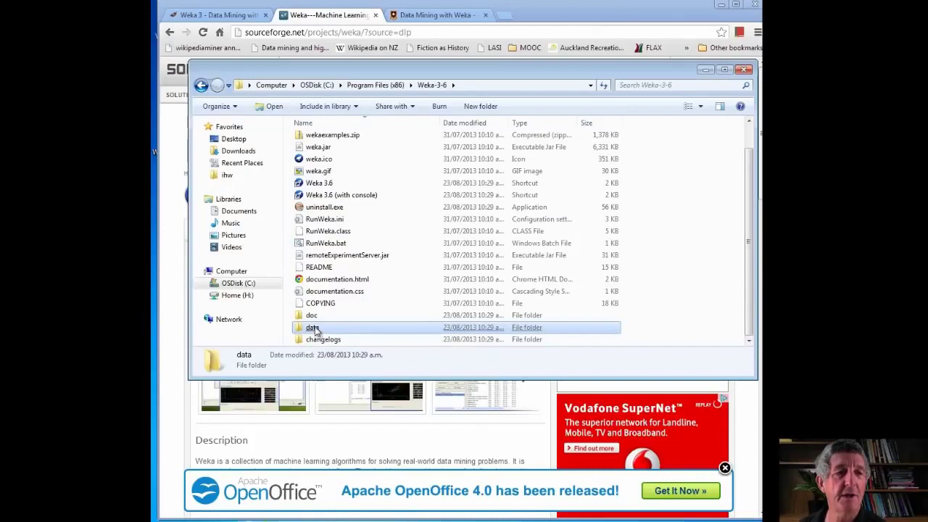
pyautogui.rightClick(314, 330)
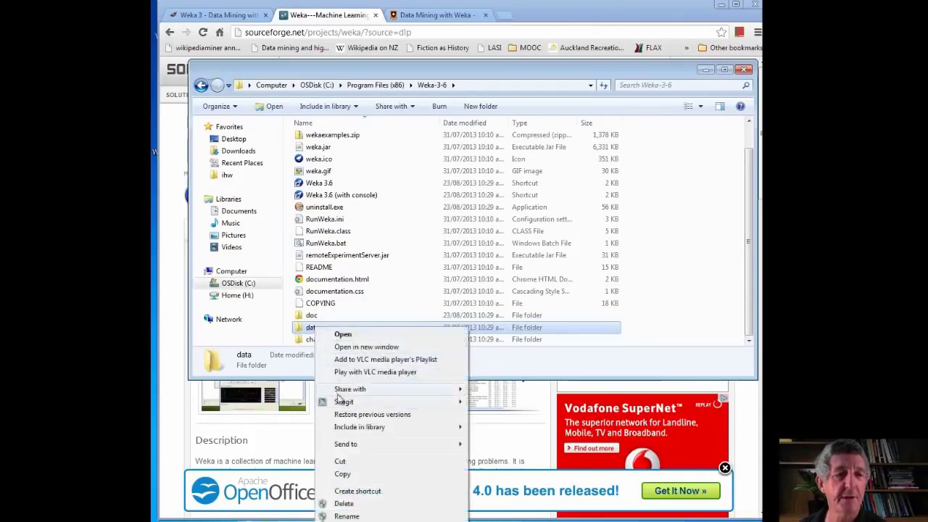
pyautogui.click(357, 473)
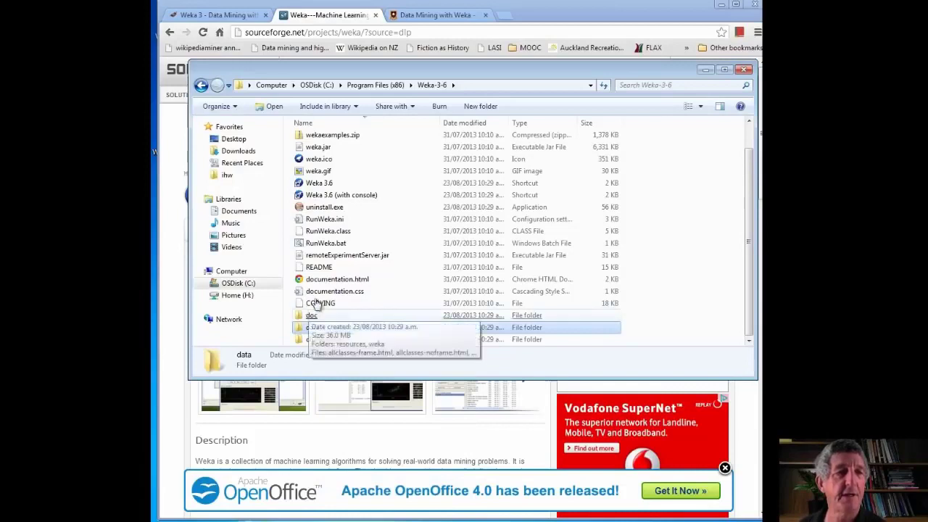
pyautogui.click(241, 213)
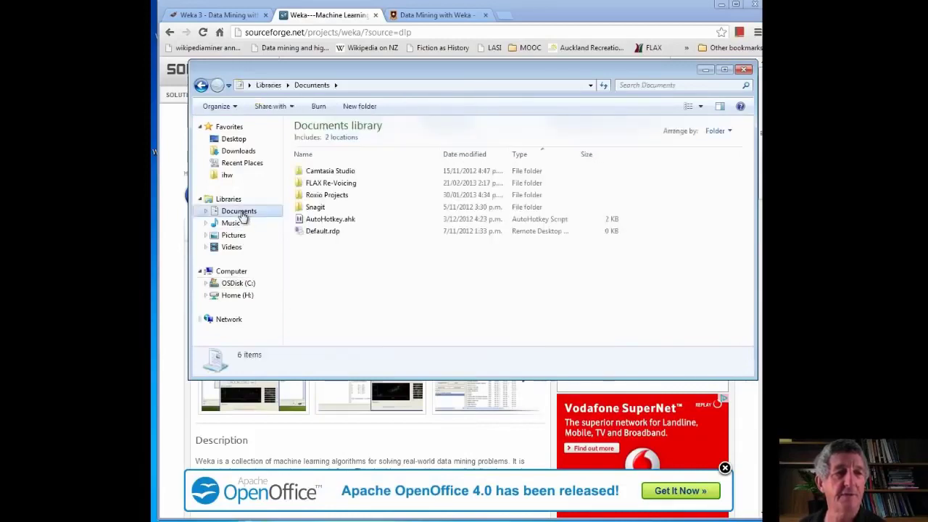
pyautogui.rightClick(333, 266)
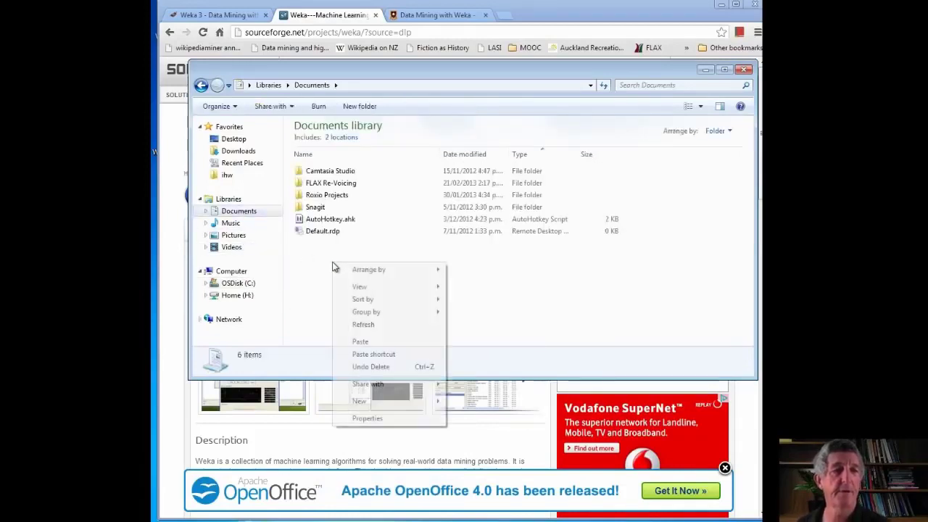
pyautogui.click(360, 341)
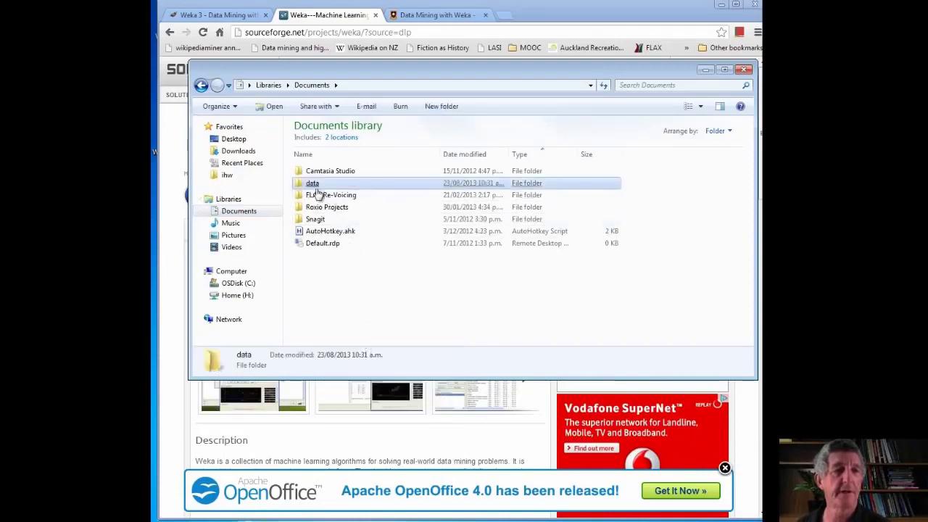
# Step: Rename the copied data folder in the Documents library as Weka datasets
pyautogui.rightClick(318, 186)
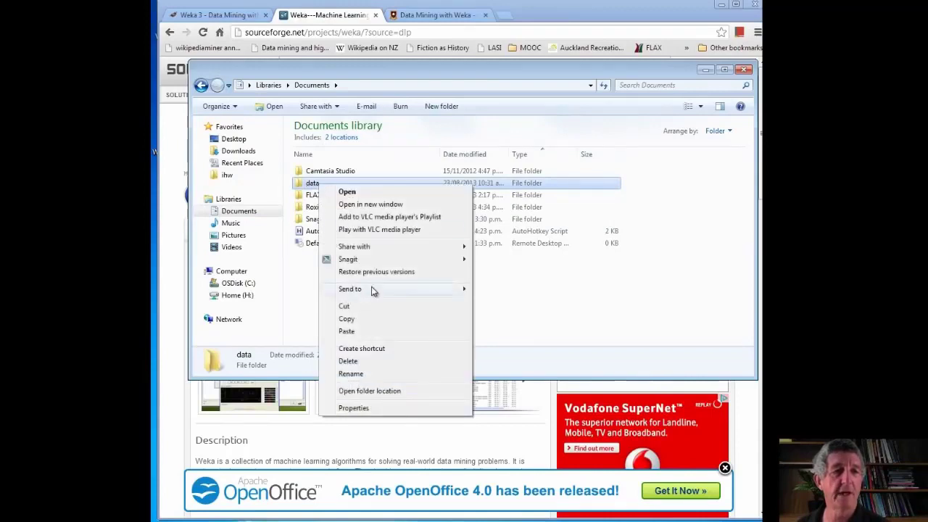
pyautogui.click(364, 374)
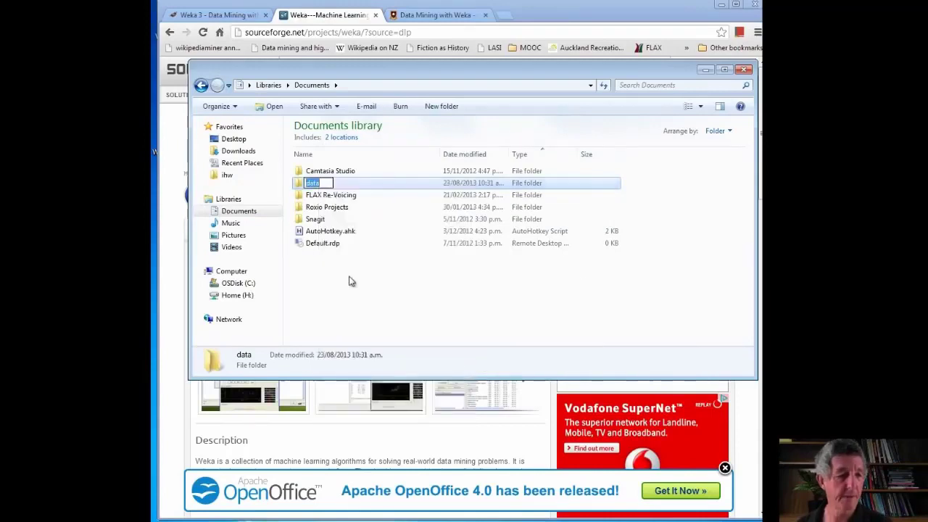
pyautogui.write('Weka datasets')
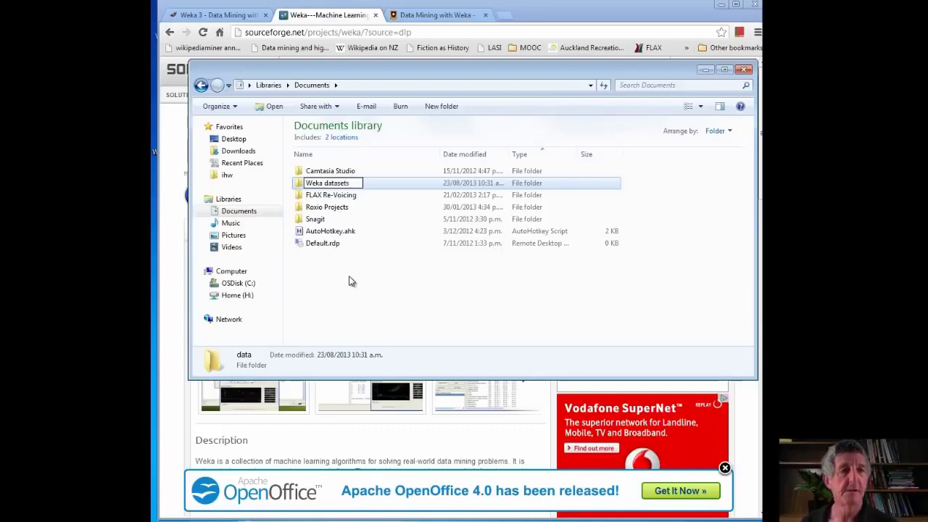
pyautogui.click(348, 277)
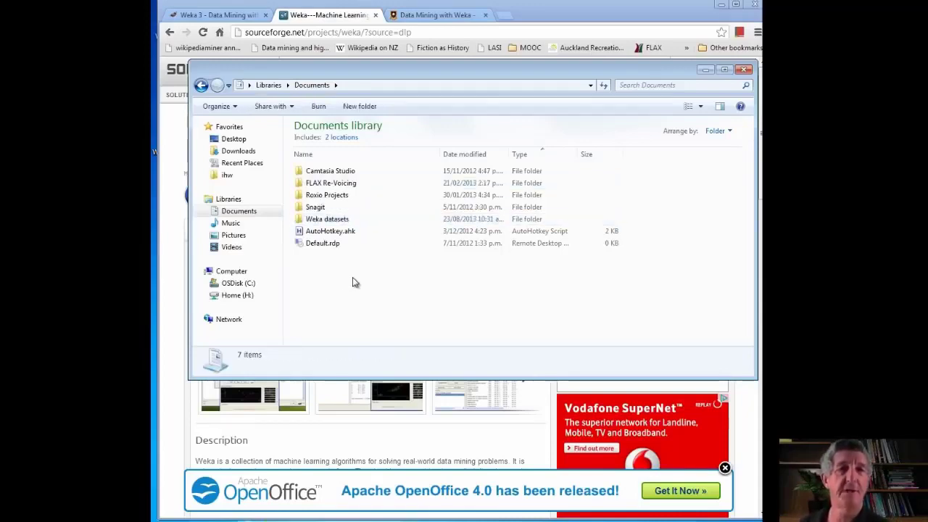
pyautogui.click(377, 232)
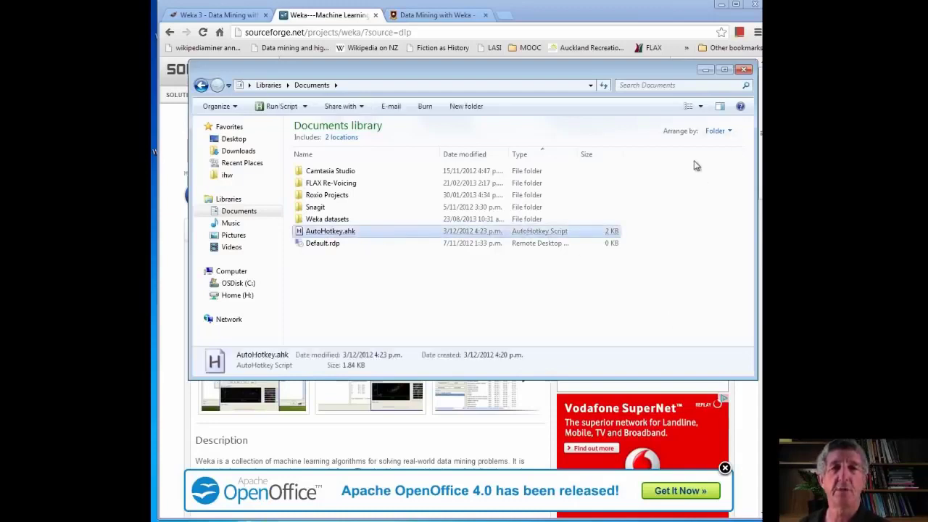
# Step: Clear the Documents and browser windows off the desktop and open the Weka-3-6 folder through its desktop shortcut
pyautogui.click(745, 71)
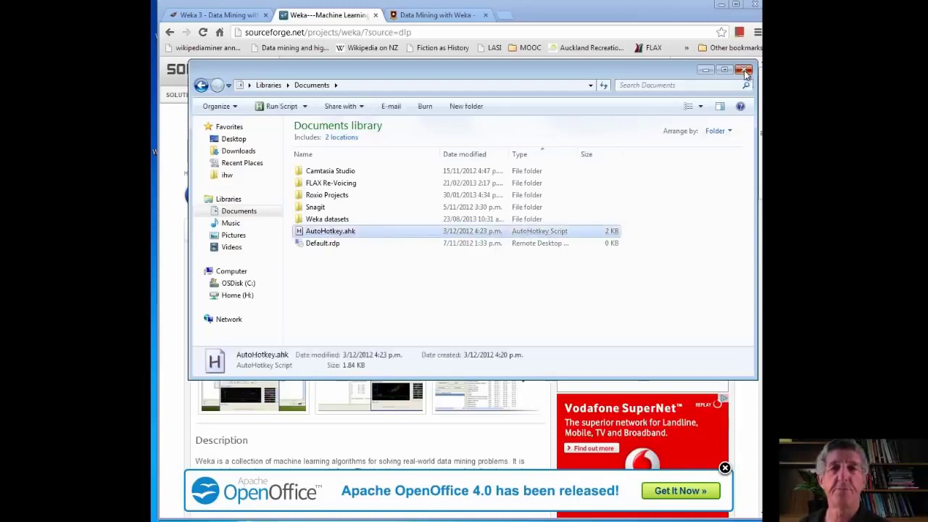
pyautogui.click(756, 7)
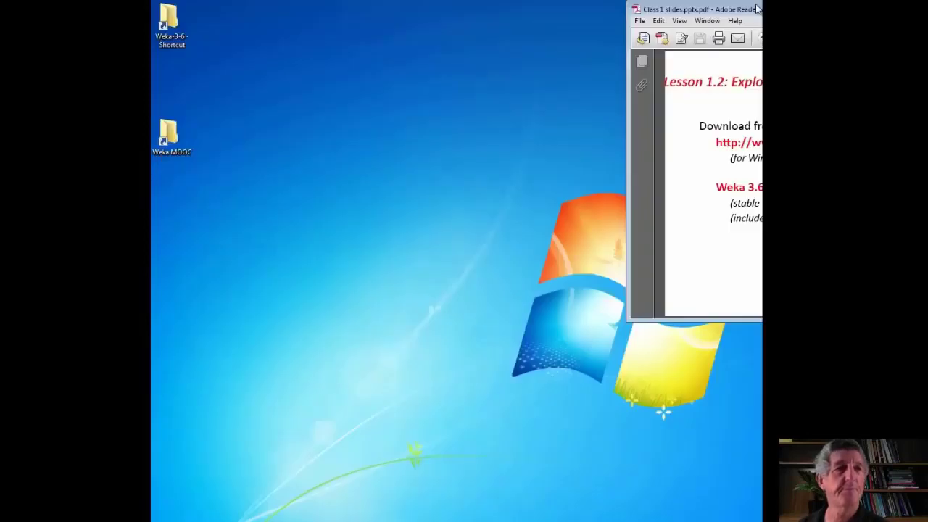
pyautogui.click(172, 20)
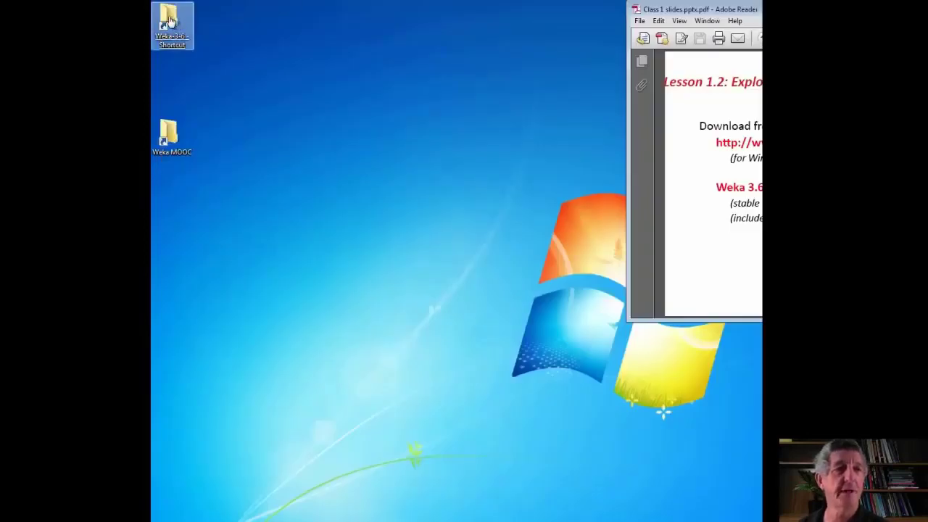
pyautogui.doubleClick(171, 20)
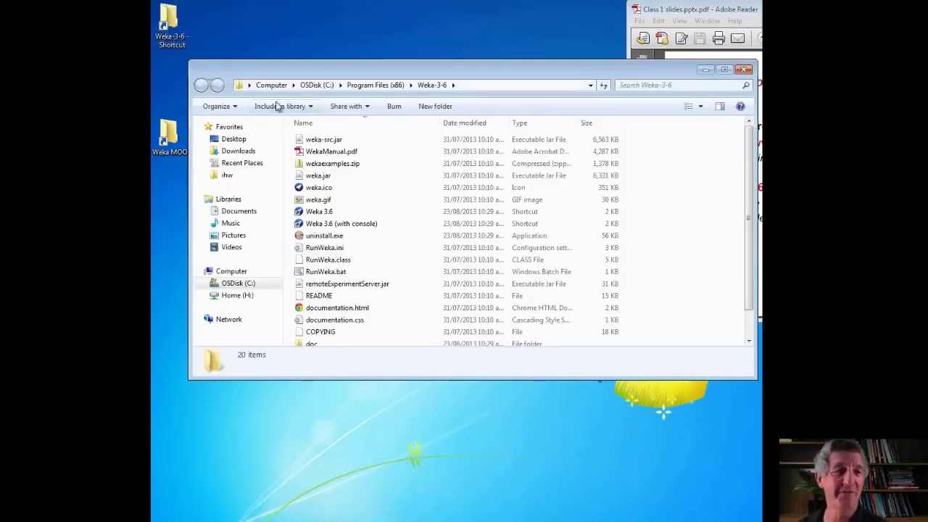
# Step: Create a shortcut to the Weka 3.6 launcher and agree to place it on the desktop
pyautogui.click(300, 212)
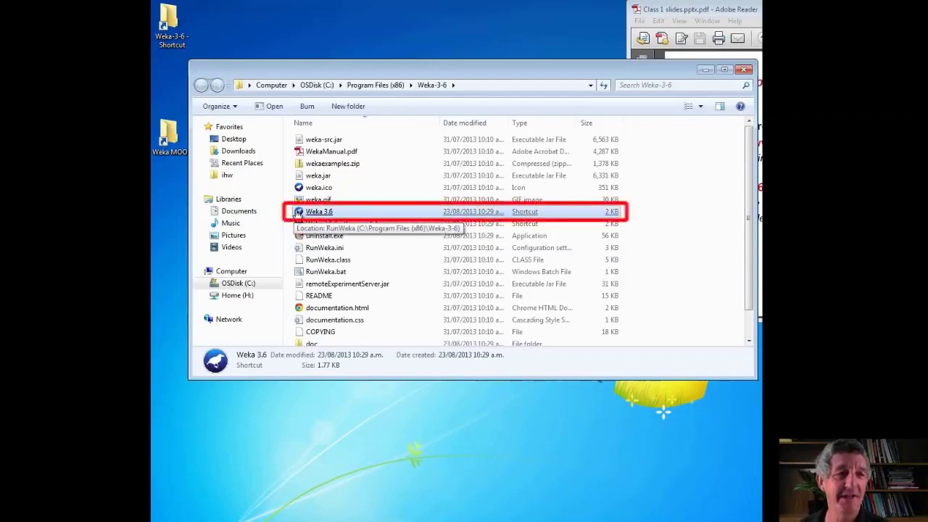
pyautogui.rightClick(297, 214)
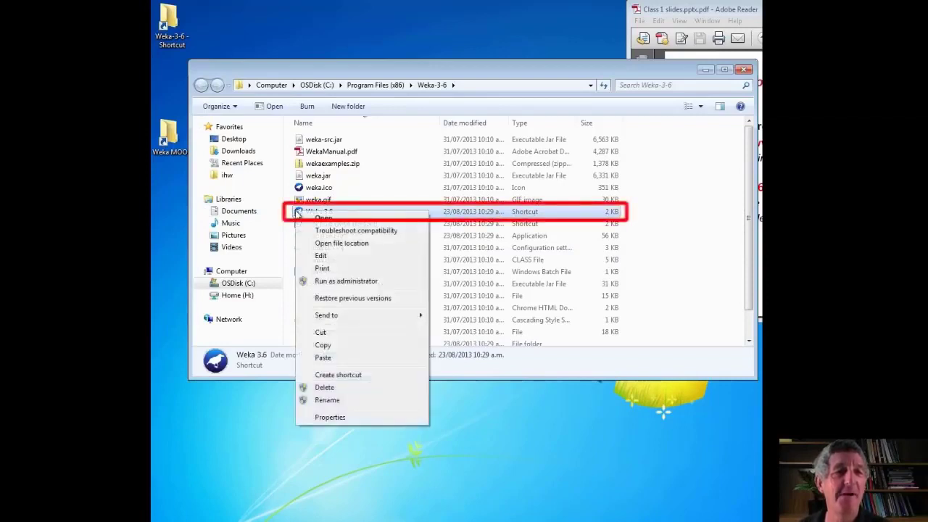
pyautogui.click(338, 375)
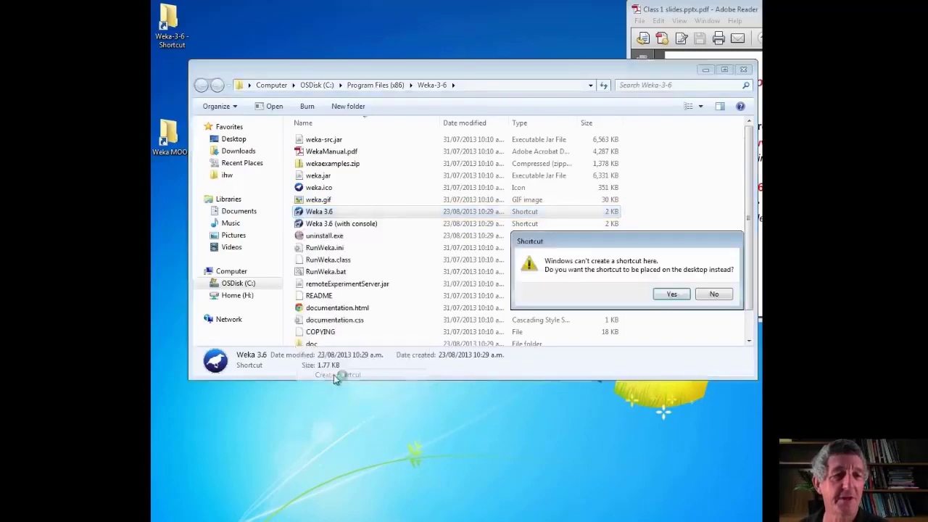
pyautogui.click(673, 295)
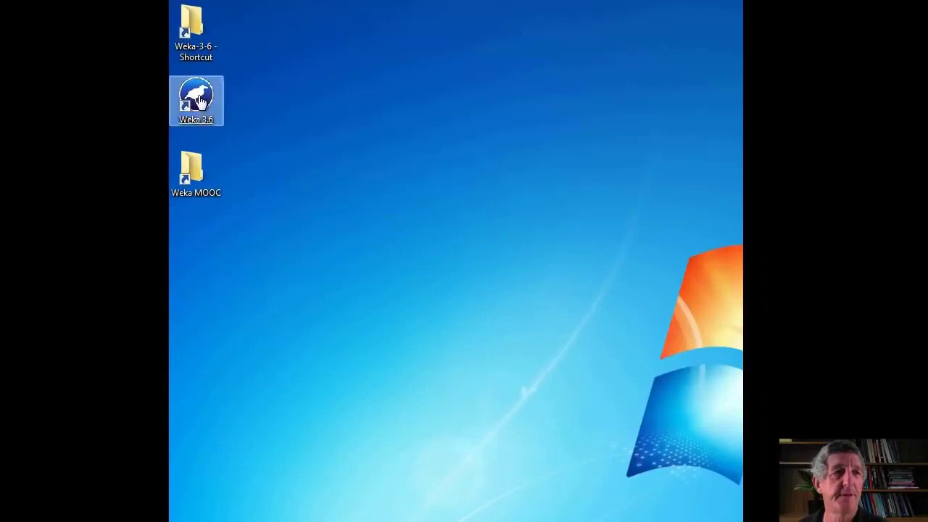
# Step: Launch Weka from the new Weka 3.6 desktop shortcut and open its Explorer application
pyautogui.doubleClick(201, 99)
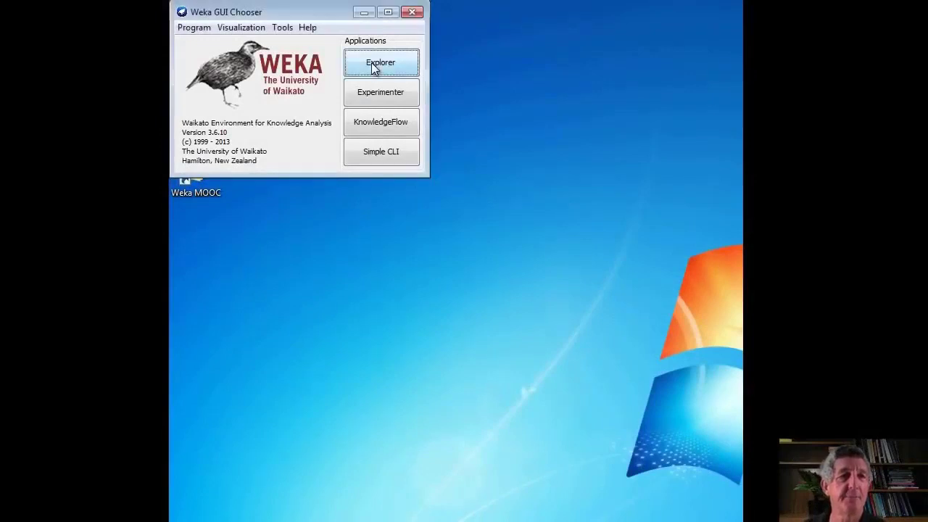
pyautogui.click(371, 62)
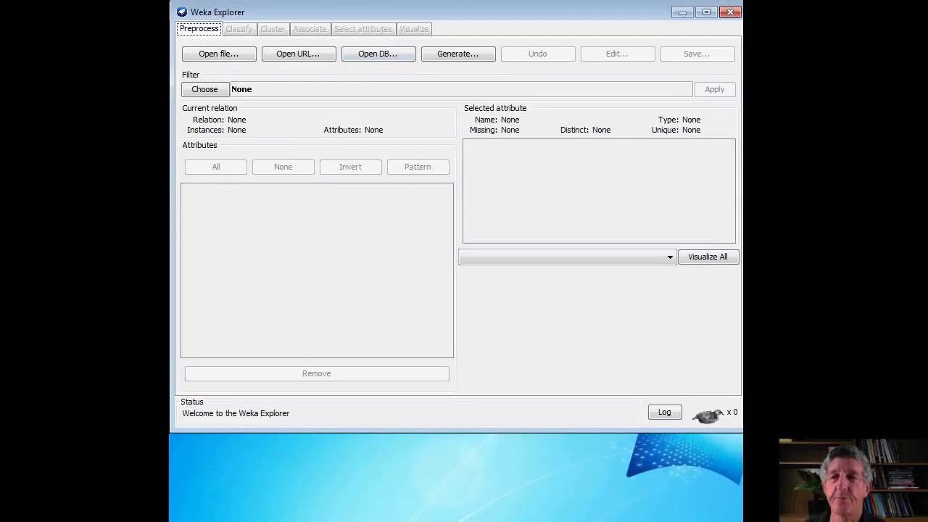
pyautogui.click(655, 254)
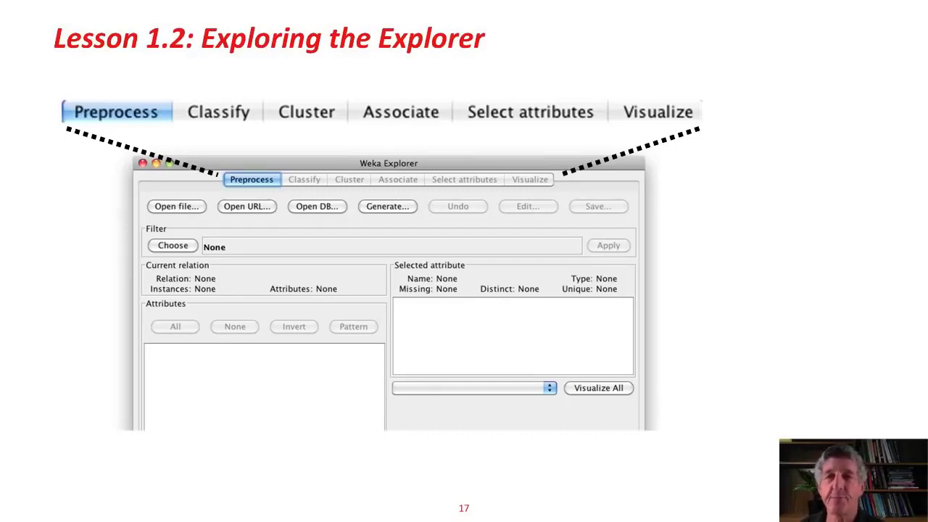
pyautogui.press('Right')
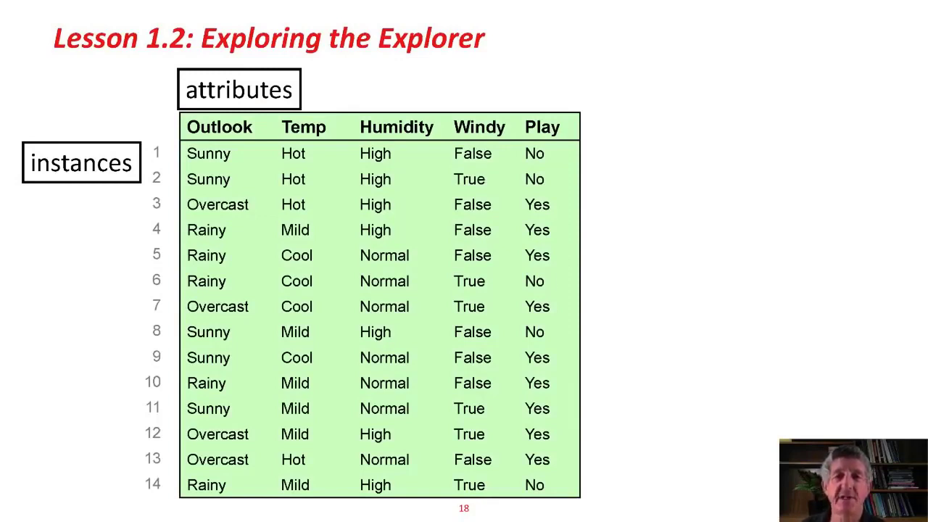
pyautogui.press('Right')
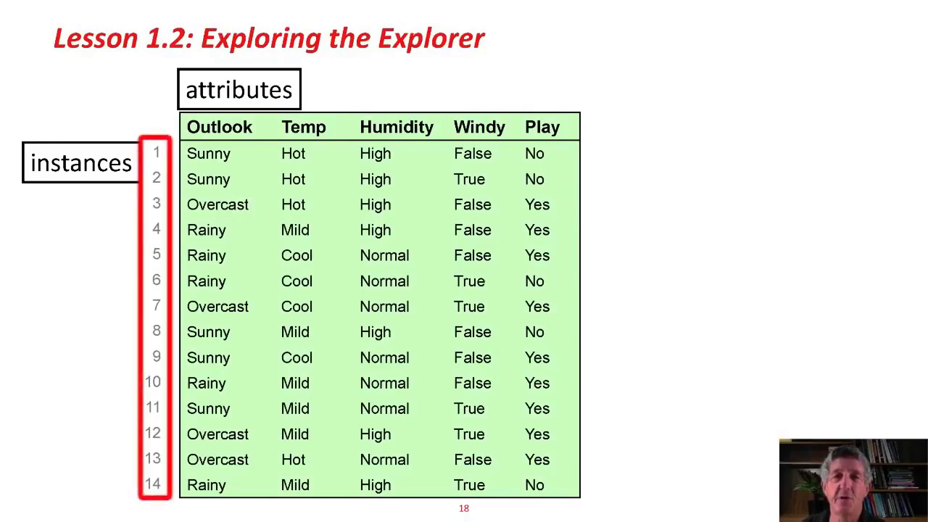
pyautogui.press('Right')
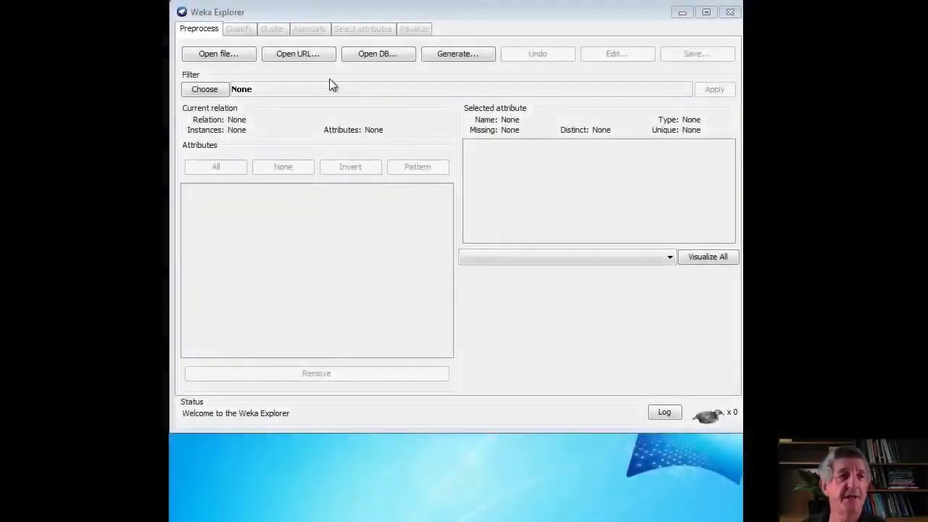
# Step: Load weather.nominal.arff from the Weka datasets folder in My Documents into the Explorer
pyautogui.click(210, 55)
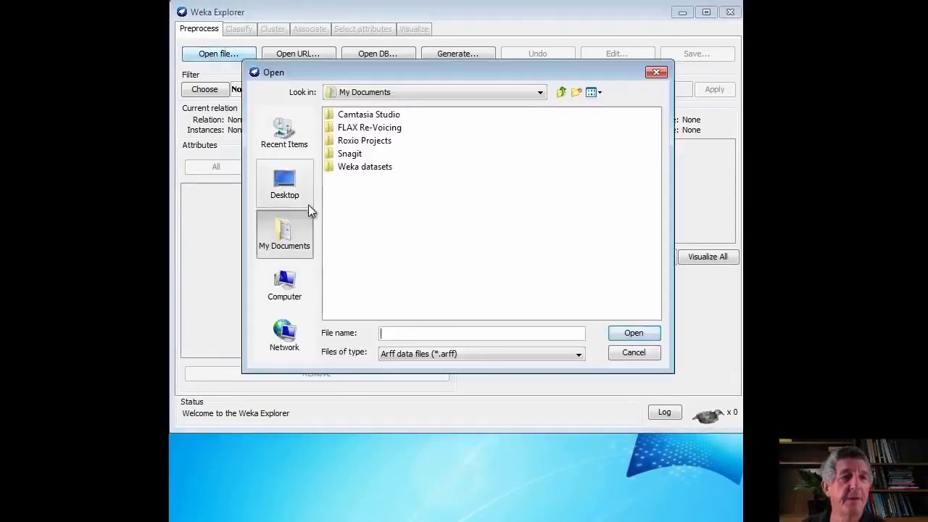
pyautogui.click(348, 170)
pyautogui.click(347, 167)
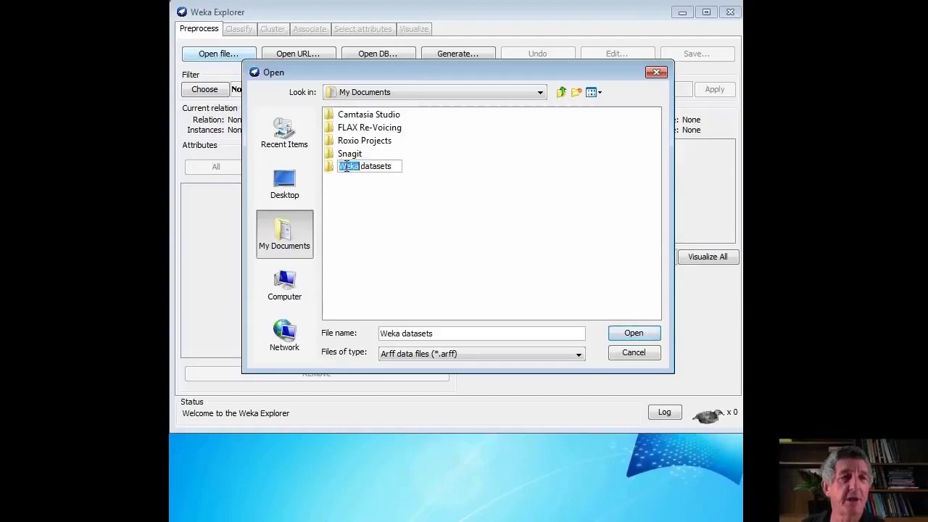
pyautogui.doubleClick(328, 164)
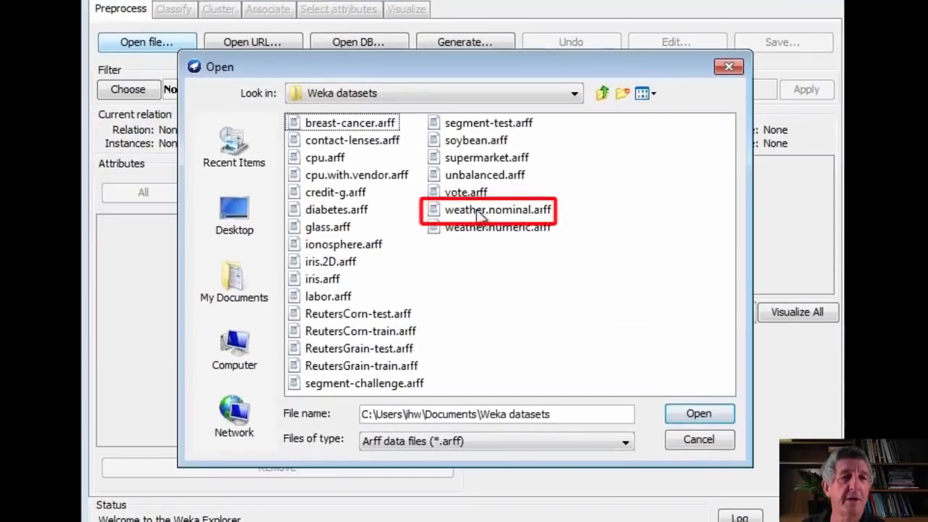
pyautogui.click(476, 209)
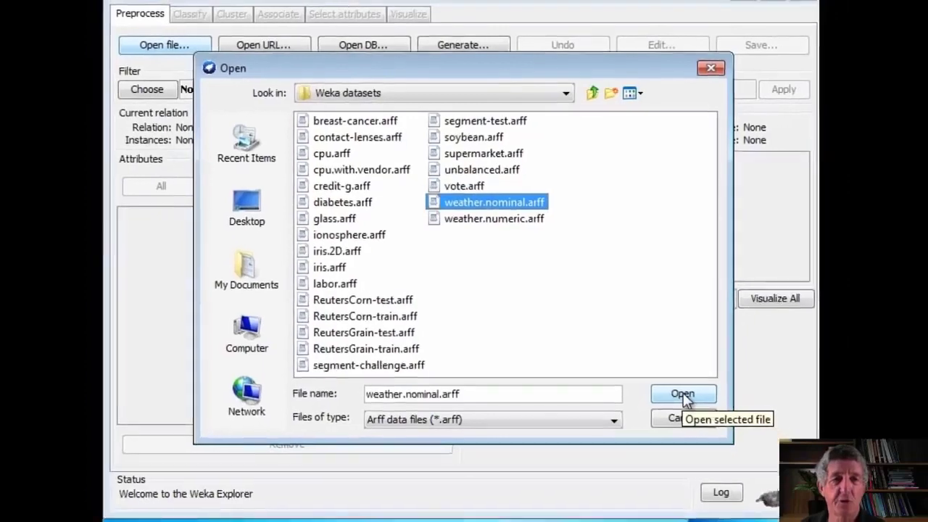
pyautogui.click(636, 336)
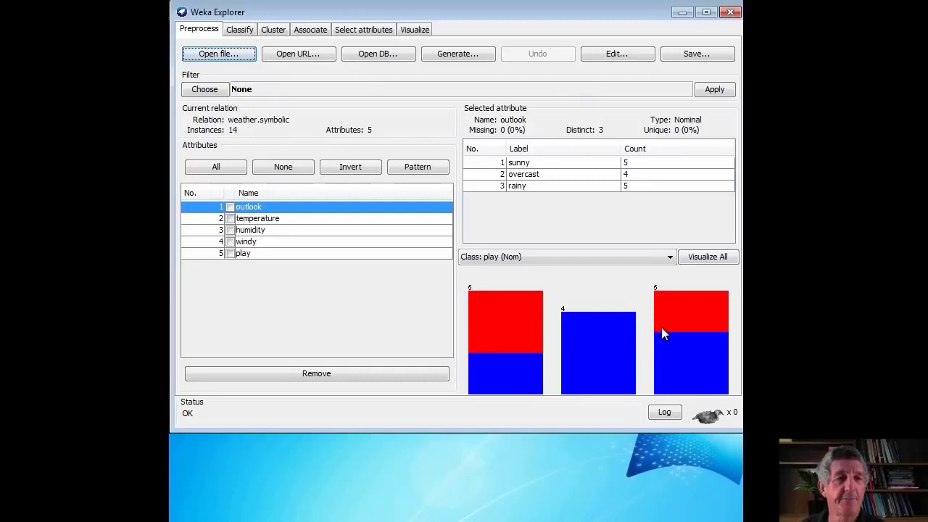
# Step: Examine the value counts and play class distributions of the outlook, temperature and play attributes
pyautogui.moveTo(663, 322)
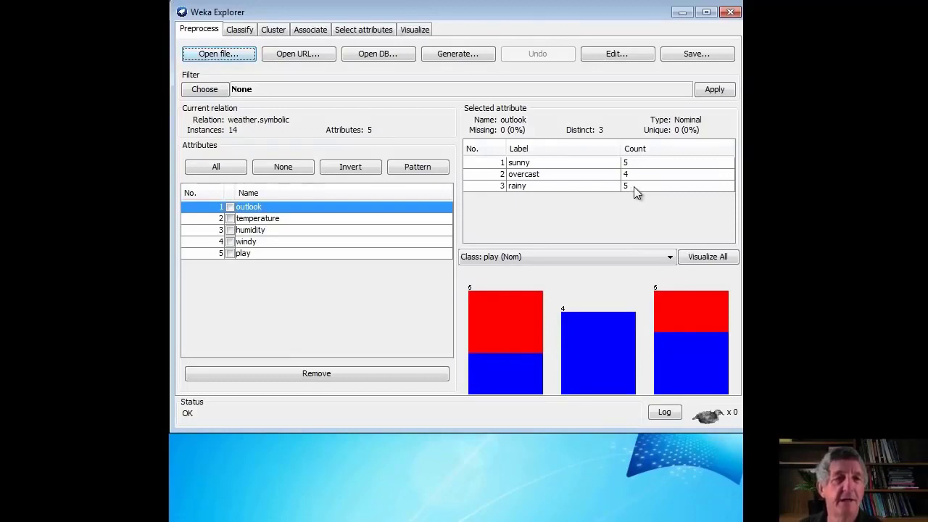
pyautogui.click(251, 220)
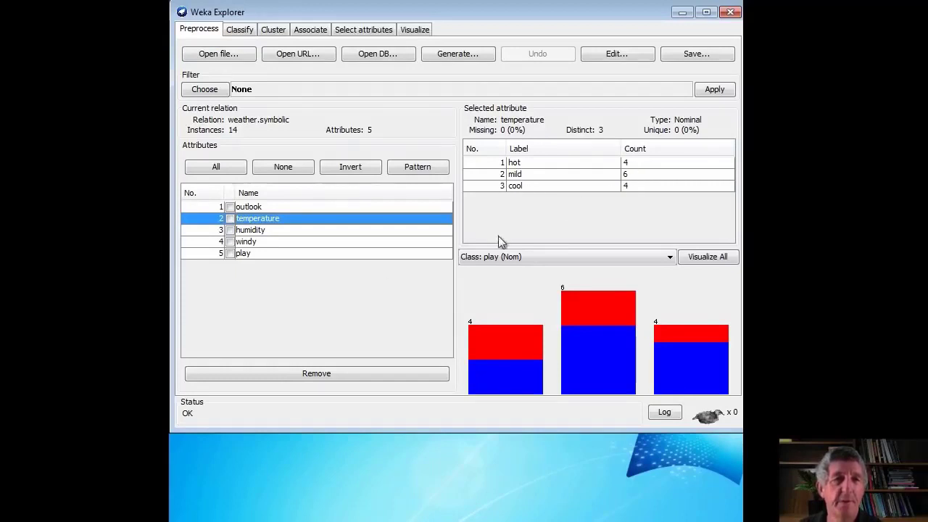
pyautogui.click(241, 255)
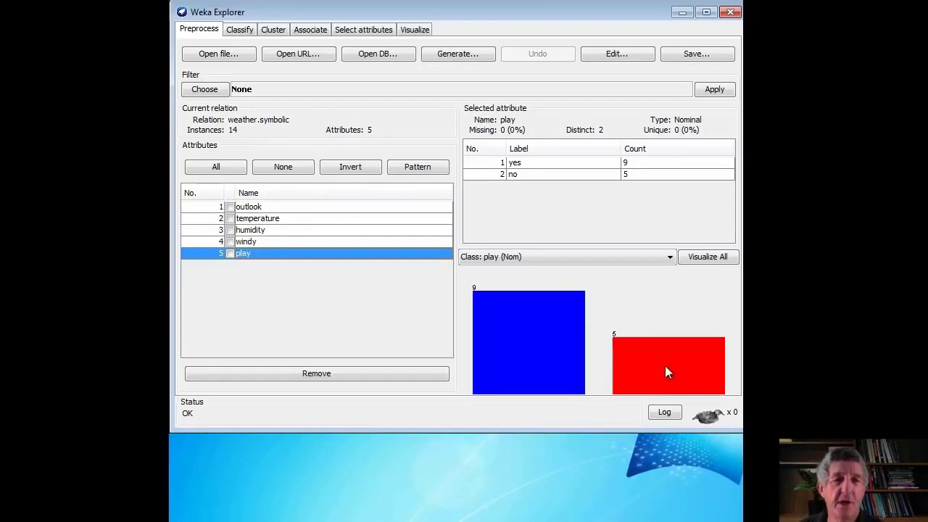
pyautogui.moveTo(511, 334)
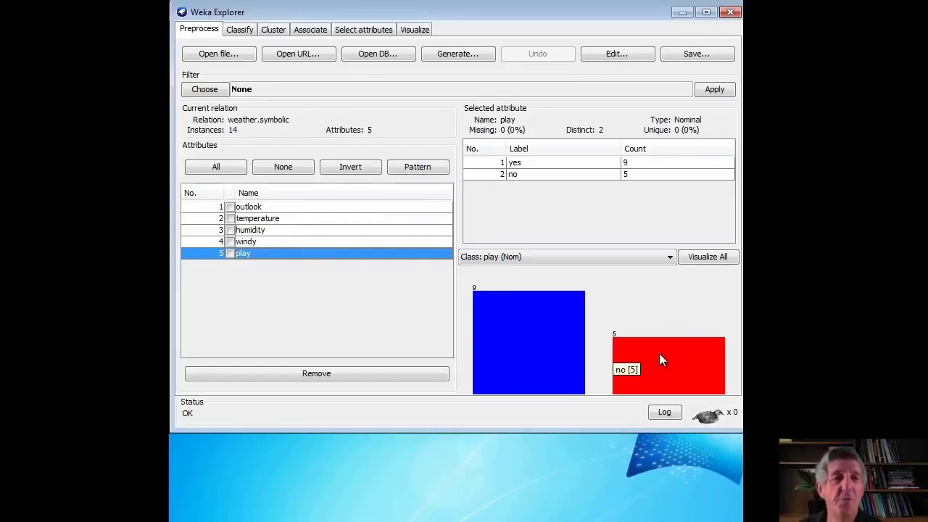
pyautogui.click(257, 212)
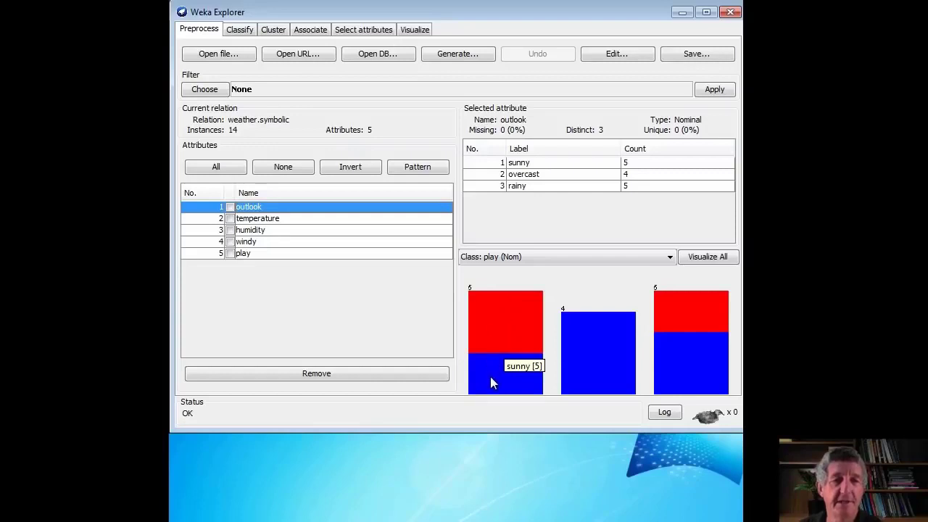
pyautogui.moveTo(591, 369)
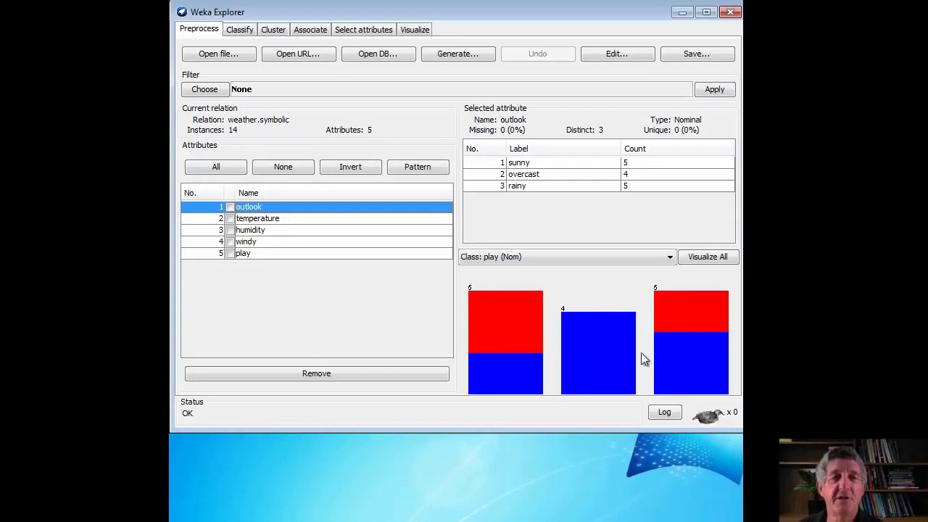
pyautogui.click(278, 224)
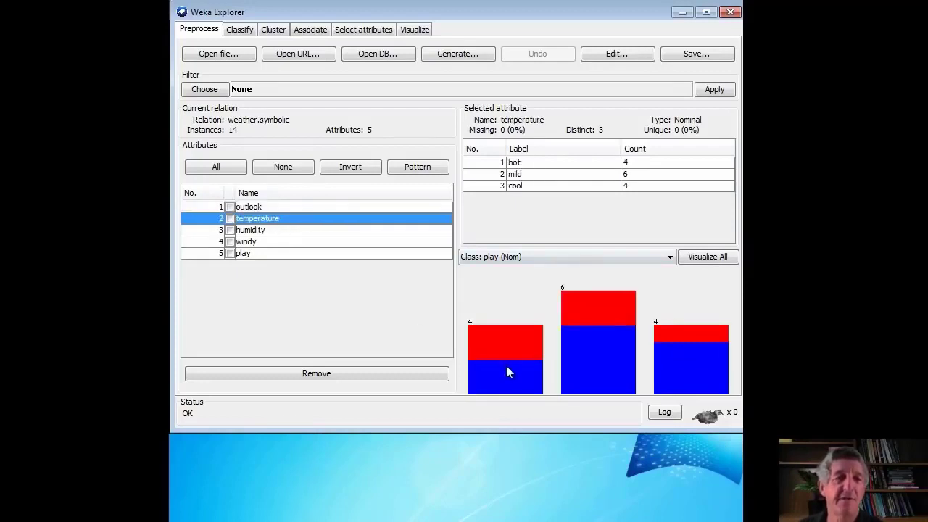
pyautogui.moveTo(509, 370)
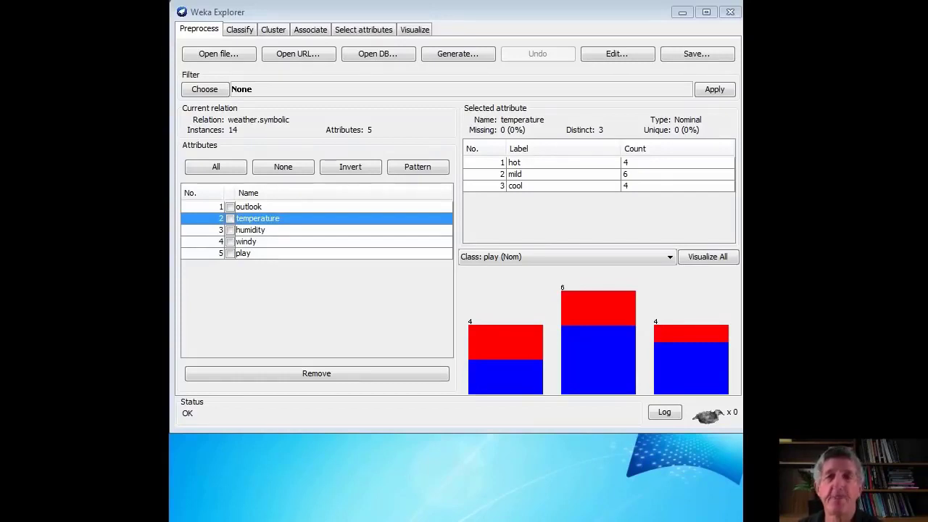
# Step: Open the weather dataset for editing and set the play value of instance 1 to yes
pyautogui.click(606, 57)
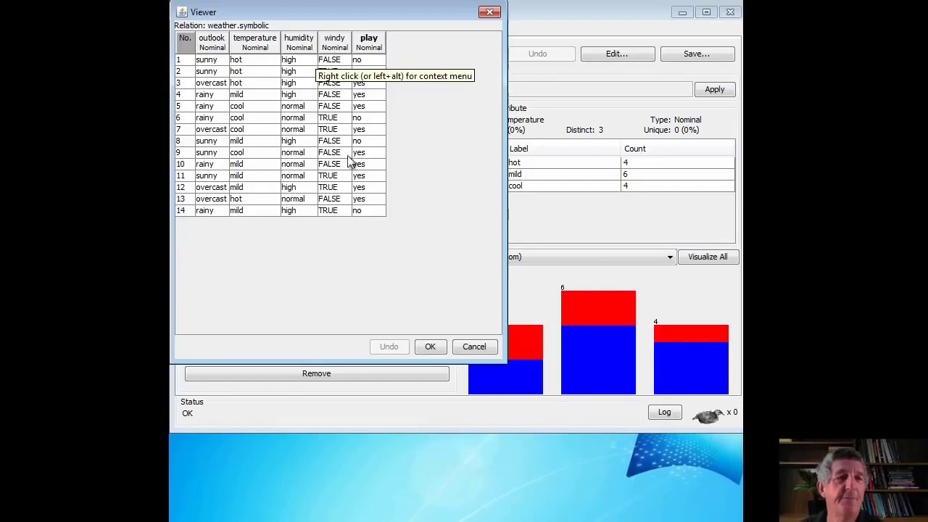
pyautogui.click(361, 62)
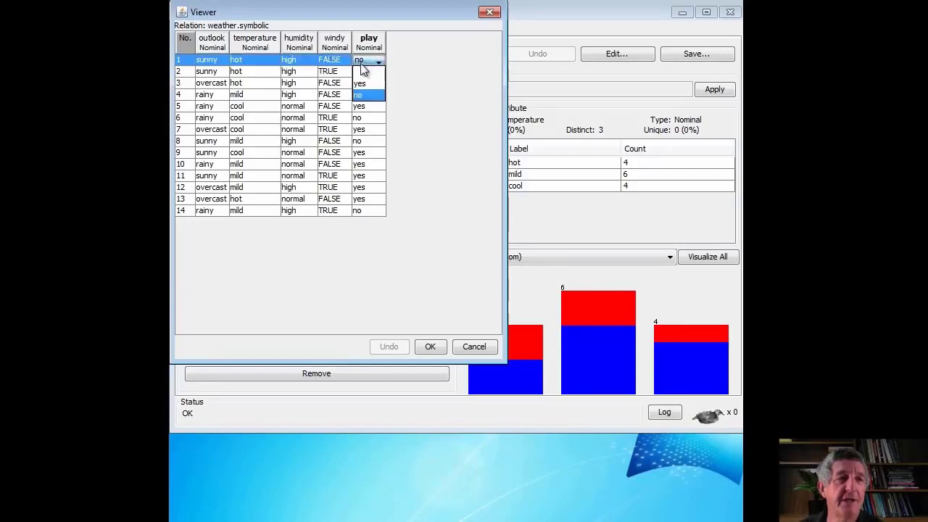
pyautogui.click(361, 85)
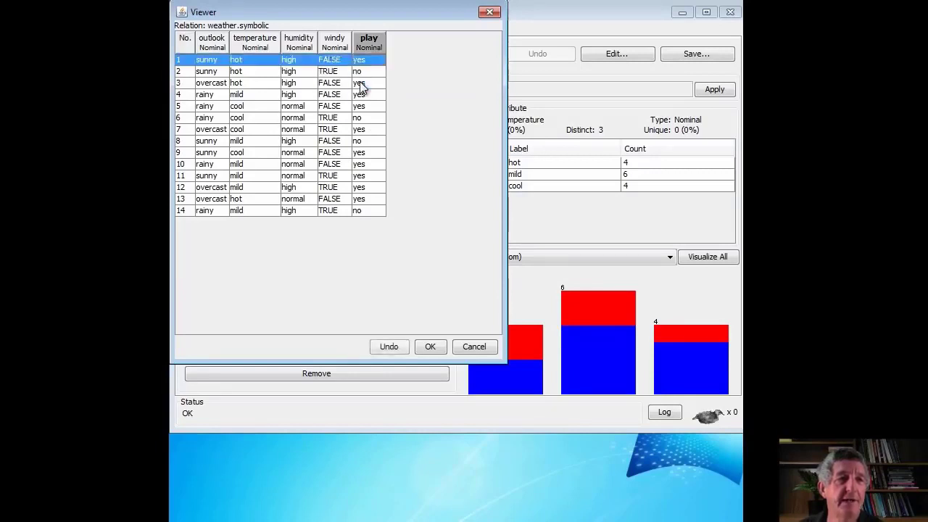
# Step: Set the outlook value of instance 6 to sunny and apply the edits to the nominal weather dataset
pyautogui.click(205, 123)
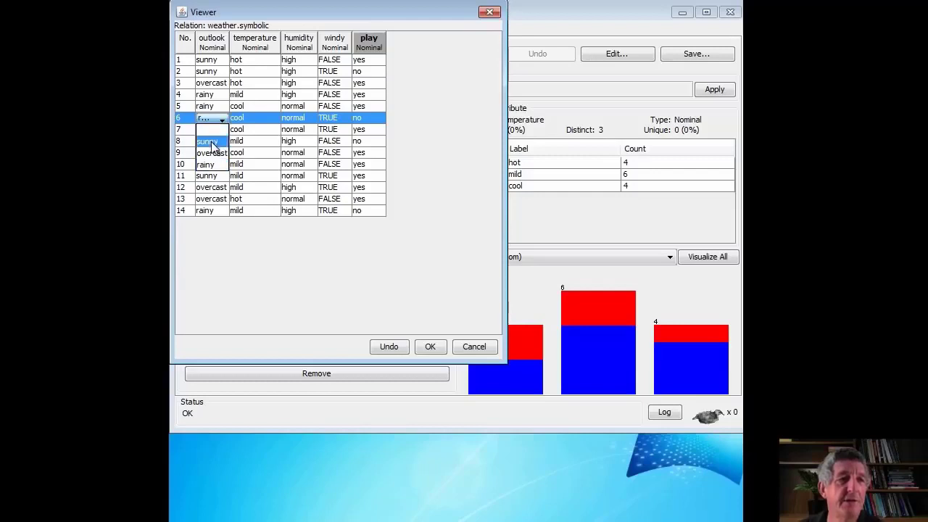
pyautogui.click(212, 141)
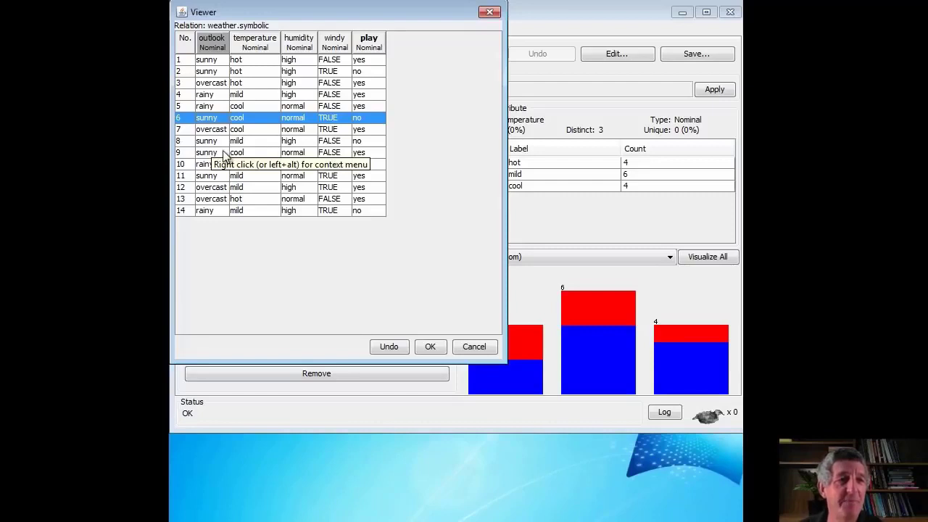
pyautogui.click(430, 347)
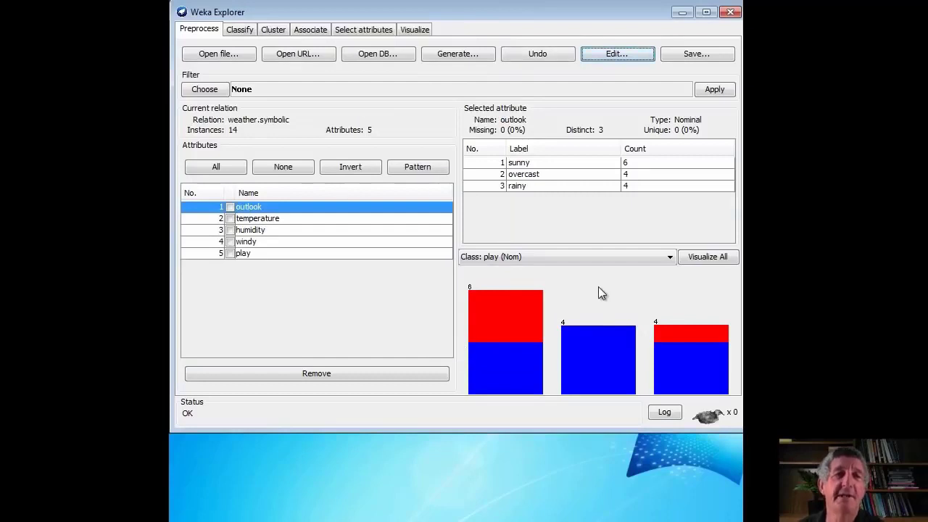
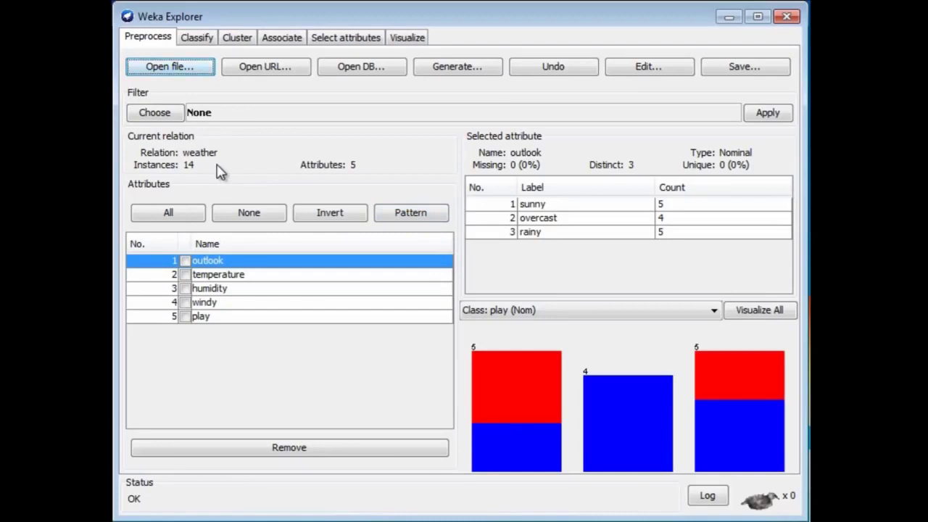
# Step: Review the numeric weather dataset's instances in the data viewer and examine the statistics of the temperature and humidity attributes
pyautogui.click(653, 74)
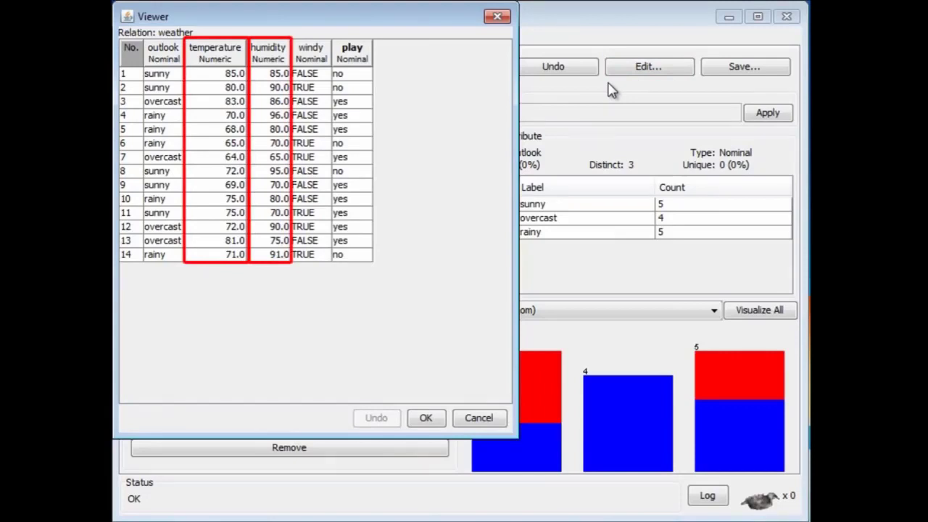
pyautogui.click(498, 18)
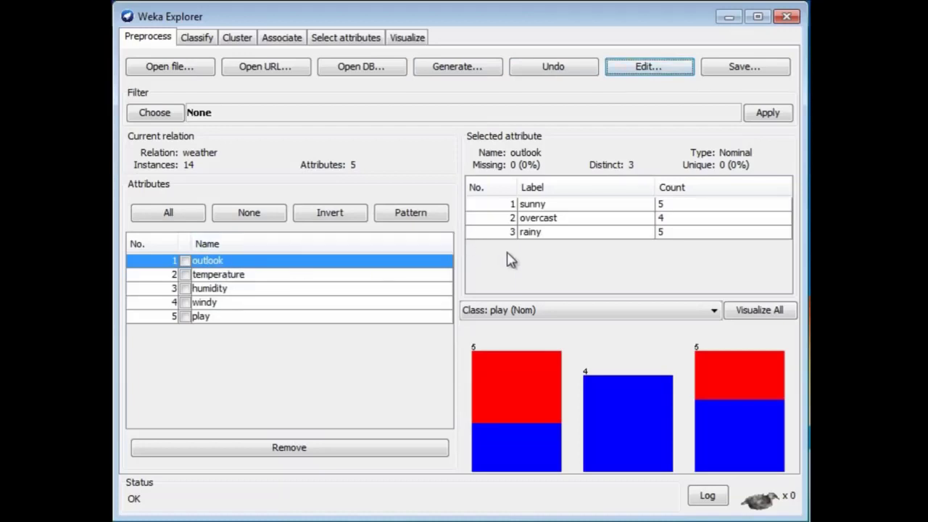
pyautogui.click(232, 281)
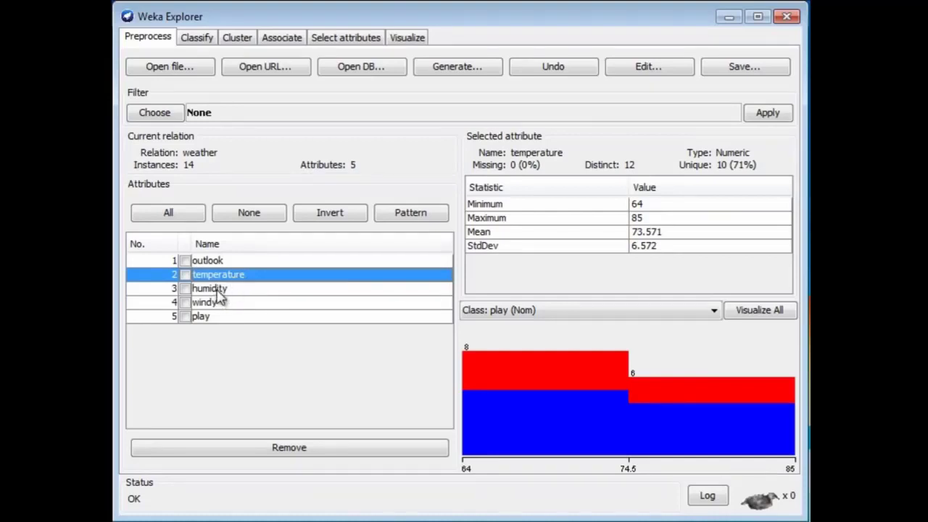
pyautogui.click(218, 289)
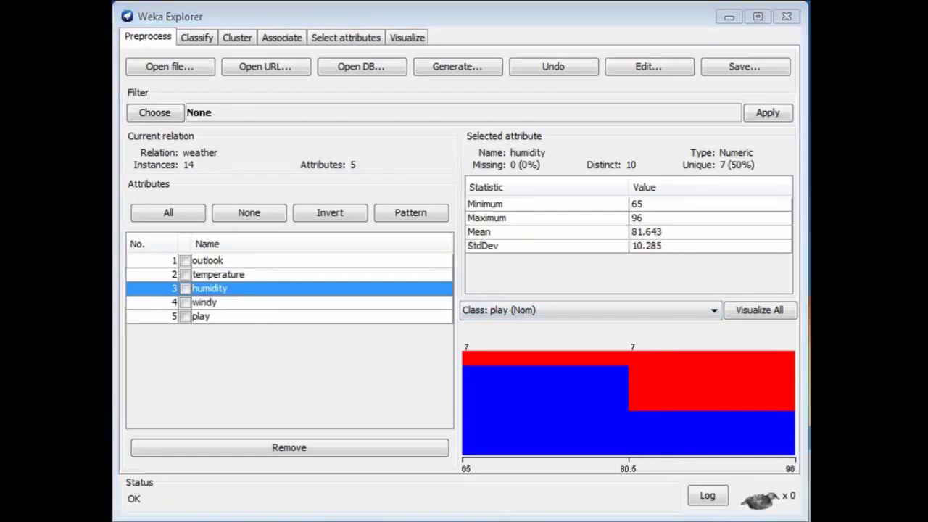
# Step: Load glass.arff from the Weka datasets folder into the Explorer
pyautogui.click(176, 69)
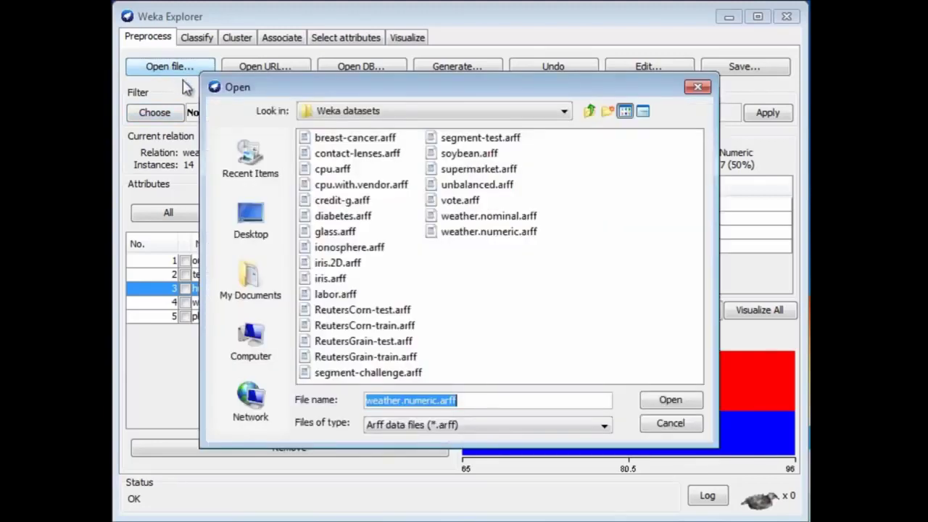
pyautogui.click(336, 234)
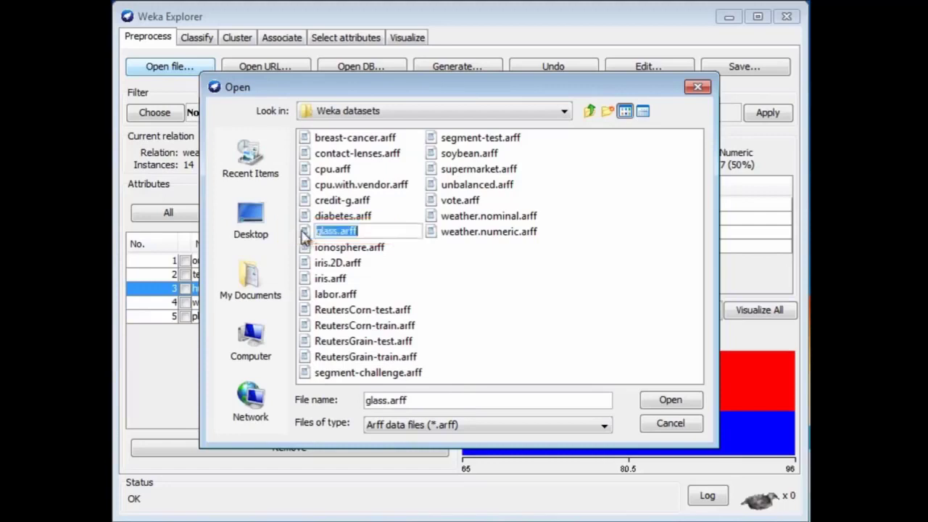
pyautogui.doubleClick(303, 236)
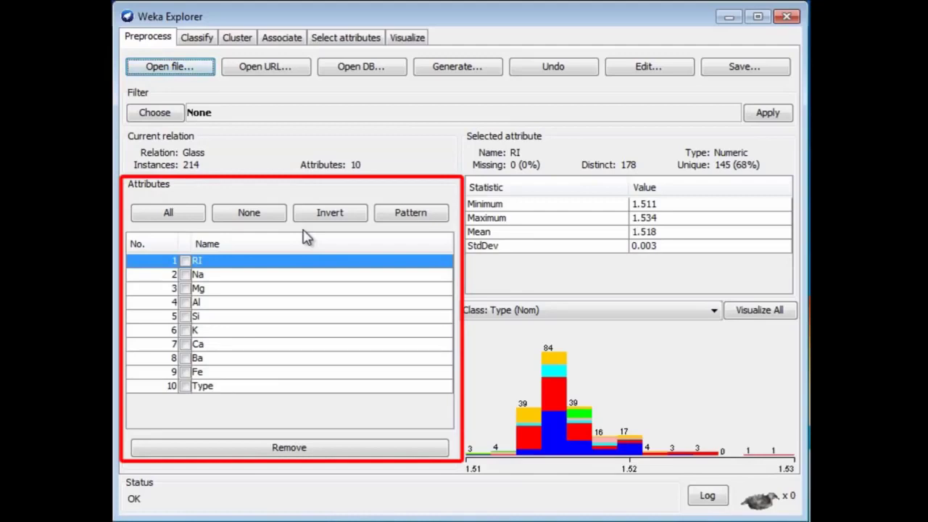
# Step: Examine the glass dataset's Type class counts and the value ranges and distributions of RI, Na, Mg and Si
pyautogui.click(206, 392)
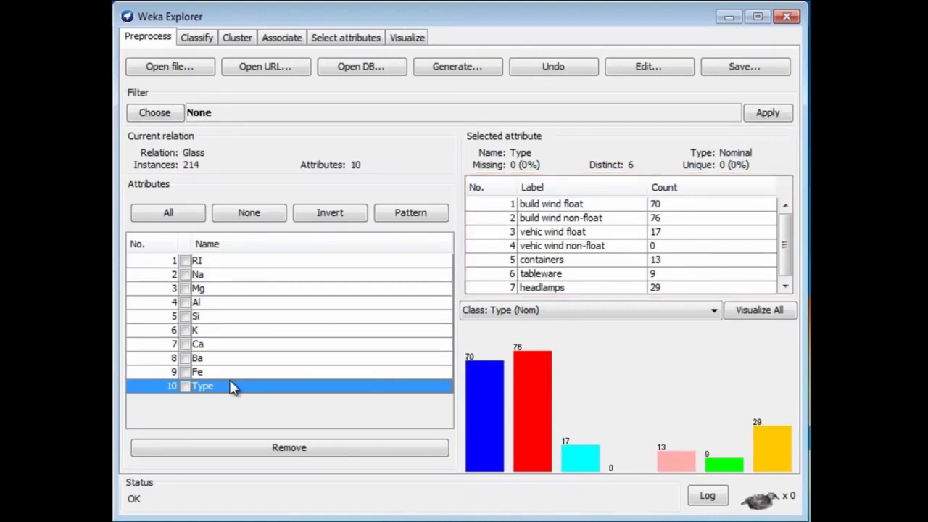
pyautogui.click(236, 263)
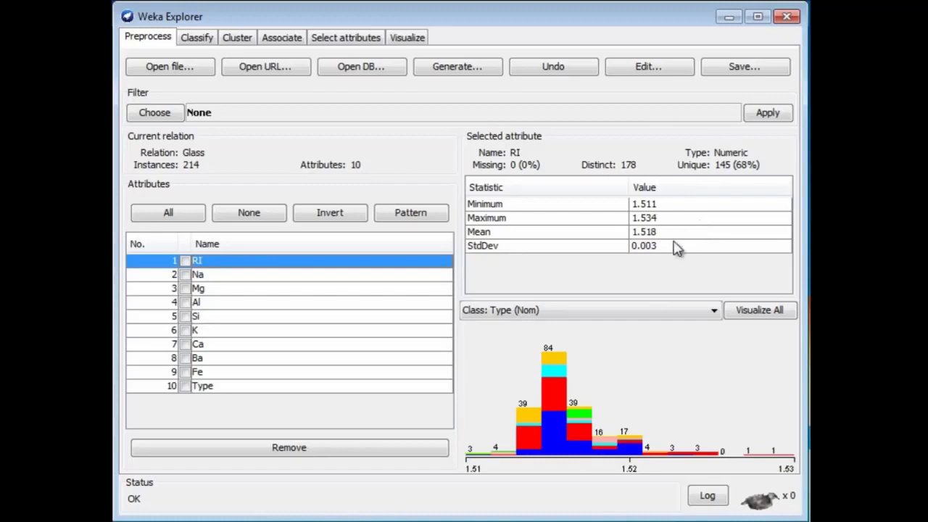
pyautogui.click(220, 278)
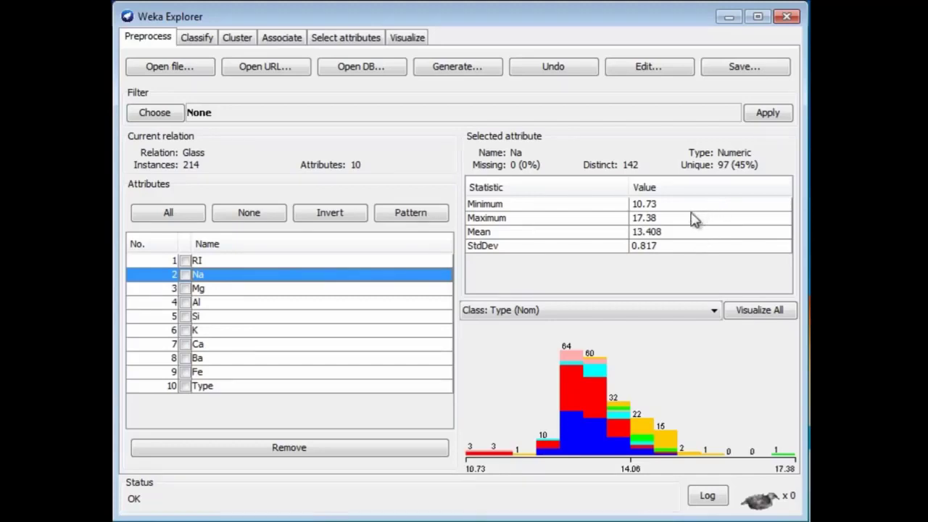
pyautogui.click(224, 293)
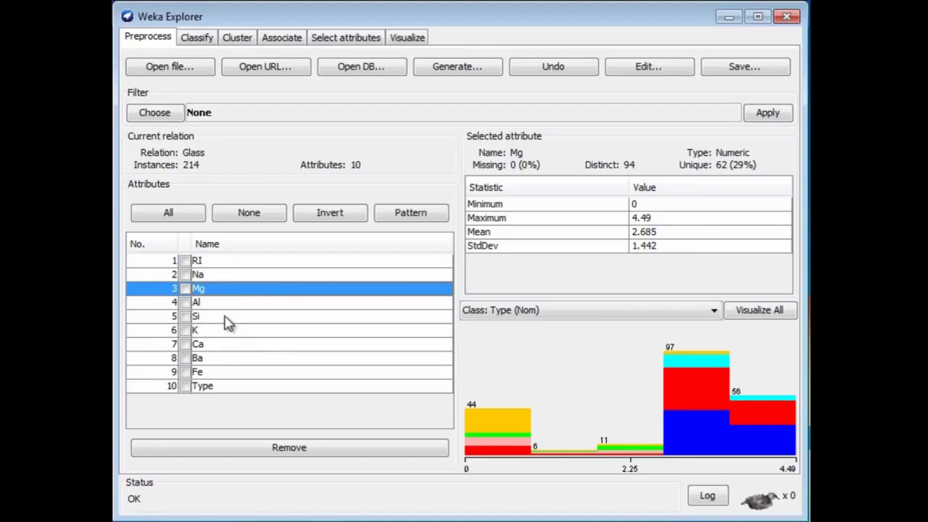
pyautogui.click(226, 319)
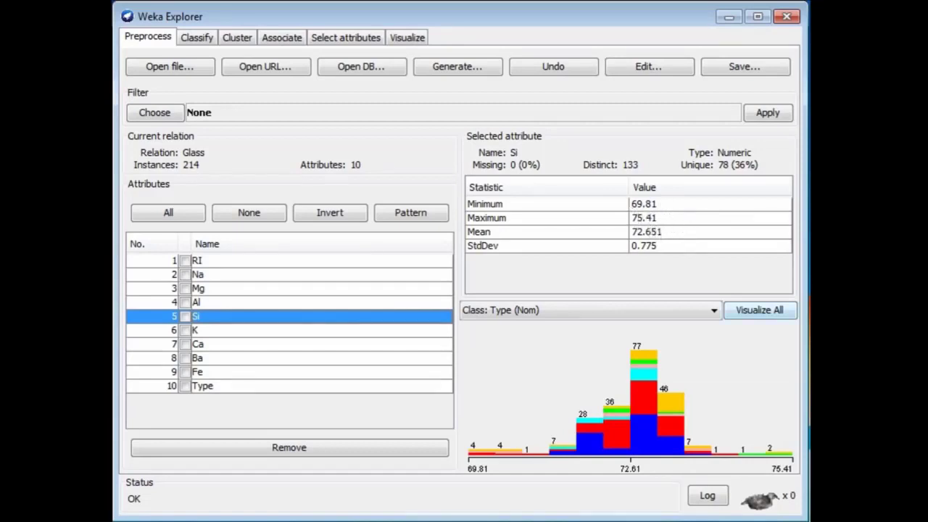
# Step: Switch to Windows Explorer and open glass.arff from the Documents library's Weka datasets folder in WordPad
pyautogui.press('super+e')
pyautogui.moveTo(794, 373); pyautogui.dragTo(486, 72)
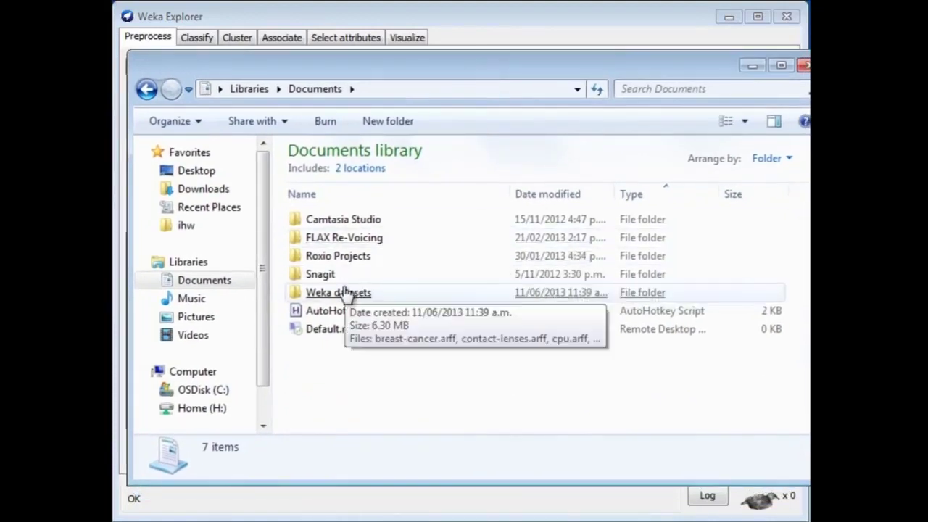
pyautogui.doubleClick(294, 294)
pyautogui.doubleClick(291, 295)
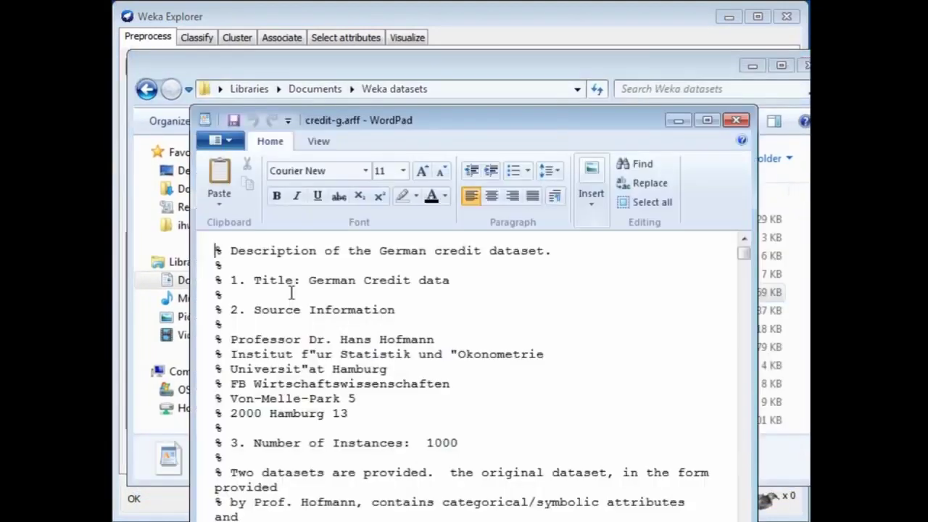
pyautogui.click(736, 119)
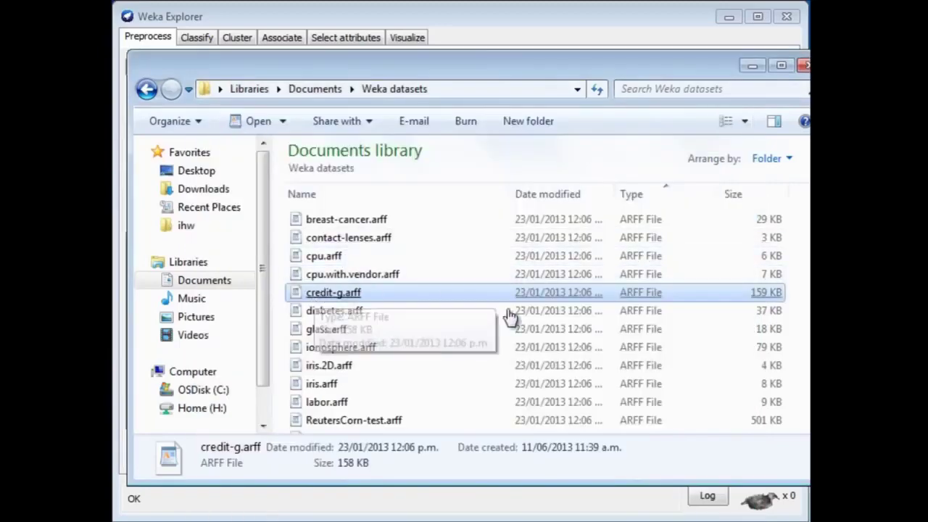
pyautogui.click(461, 347)
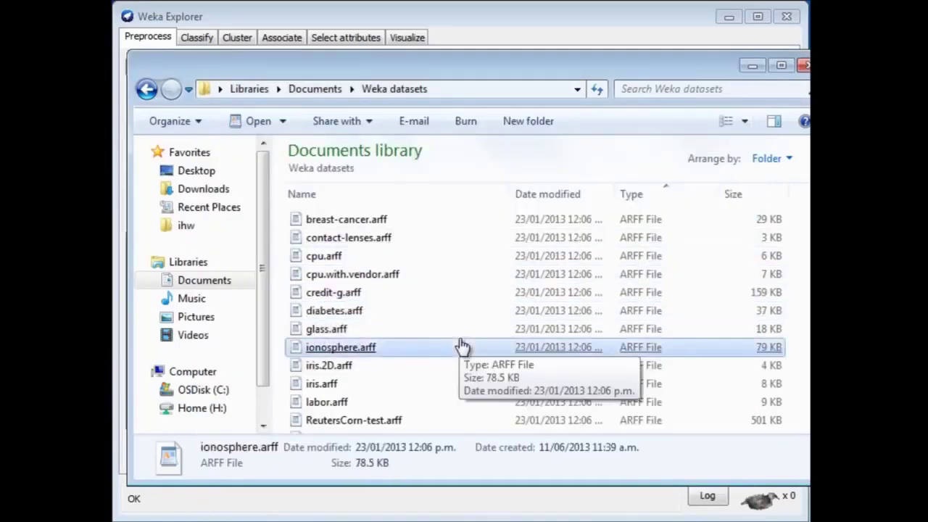
pyautogui.click(298, 330)
pyautogui.doubleClick(301, 321)
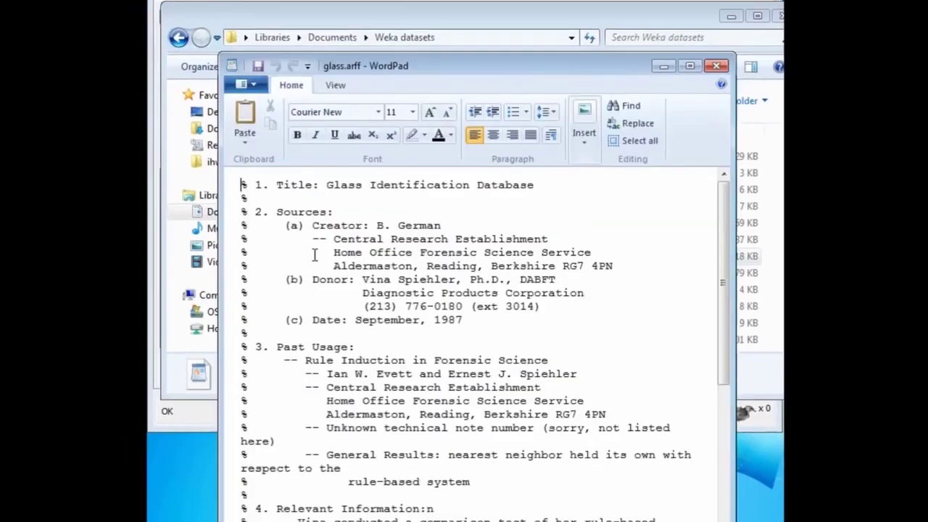
# Step: Read through glass.arff's descriptive comments, attribute declarations and data rows, and return to the Weka Explorer
pyautogui.moveTo(439, 6); pyautogui.dragTo(438, 1)
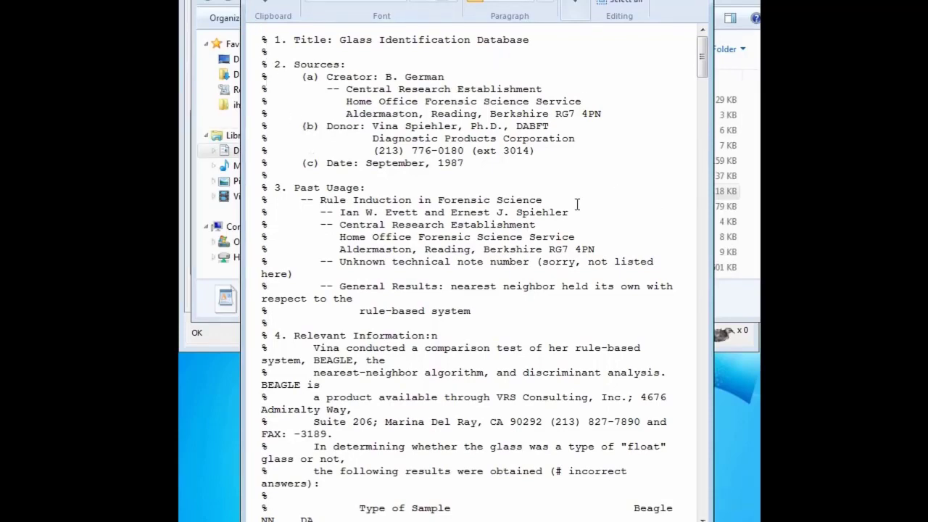
pyautogui.moveTo(702, 71); pyautogui.dragTo(667, 122)
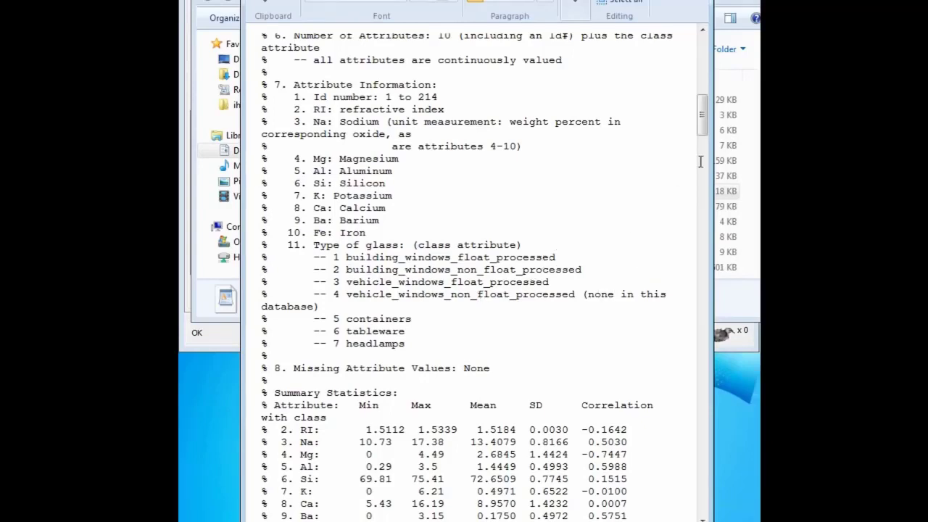
pyautogui.moveTo(705, 125); pyautogui.dragTo(689, 187)
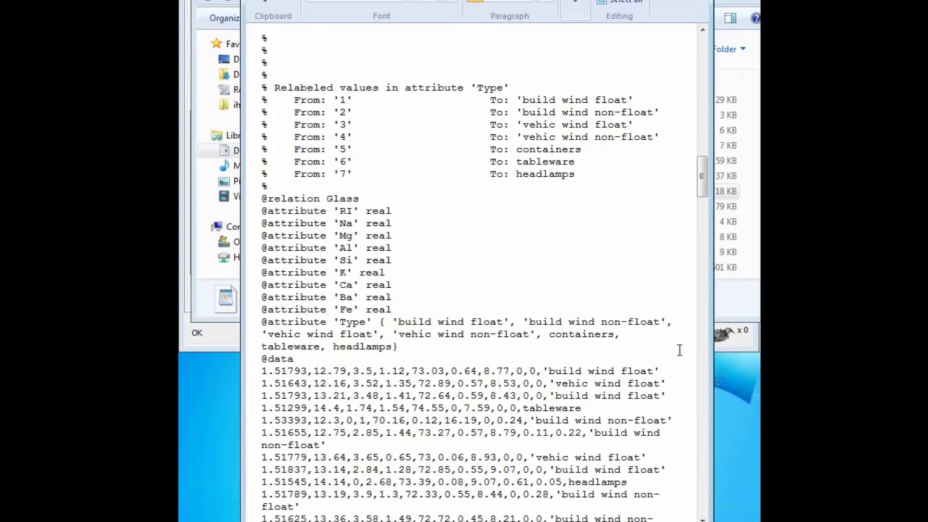
pyautogui.moveTo(704, 190); pyautogui.dragTo(704, 507)
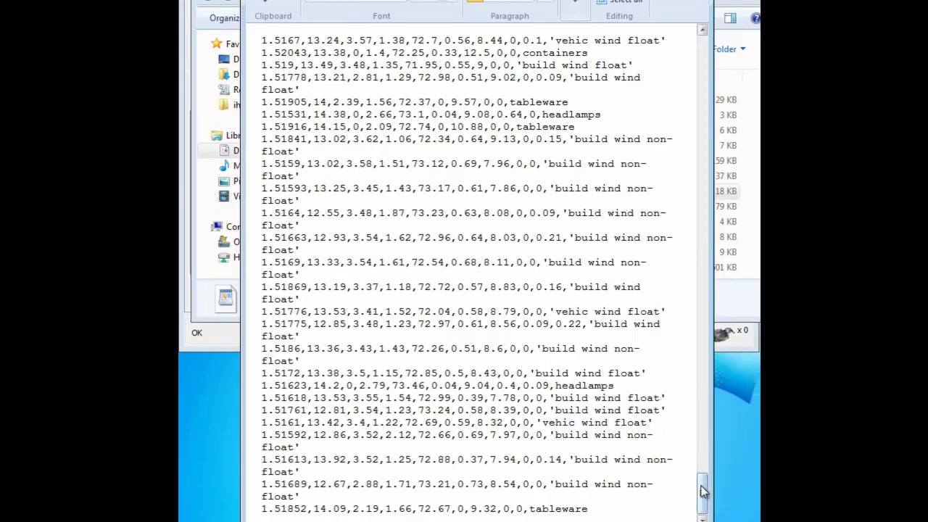
pyautogui.moveTo(704, 492); pyautogui.dragTo(700, 433)
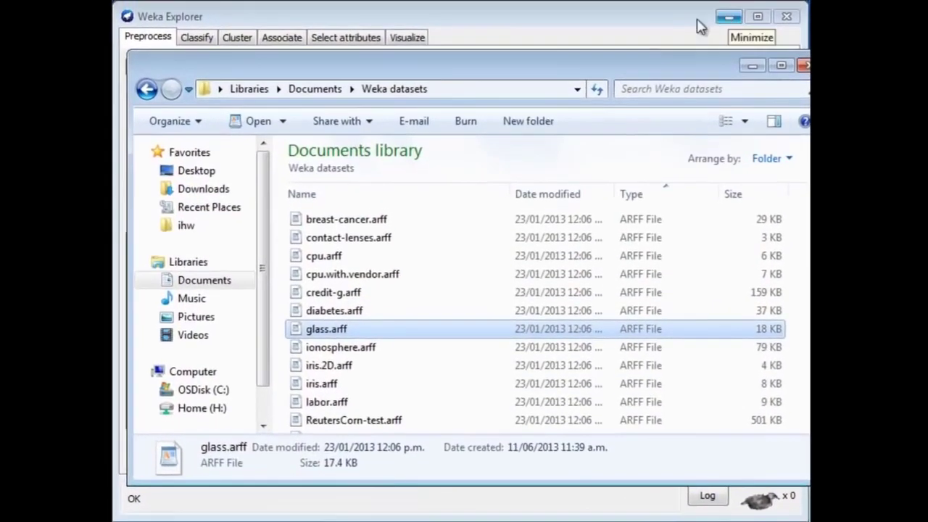
pyautogui.moveTo(638, 72); pyautogui.dragTo(927, 521)
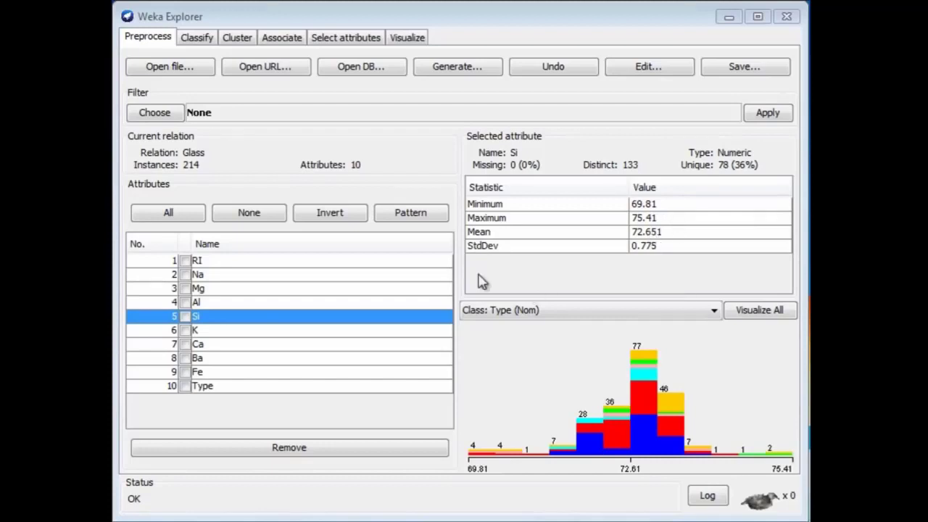
# Step: Check the minimum, maximum and distribution of the glass attributes RI, Na, Mg, Al and K for plausibility
pyautogui.click(209, 262)
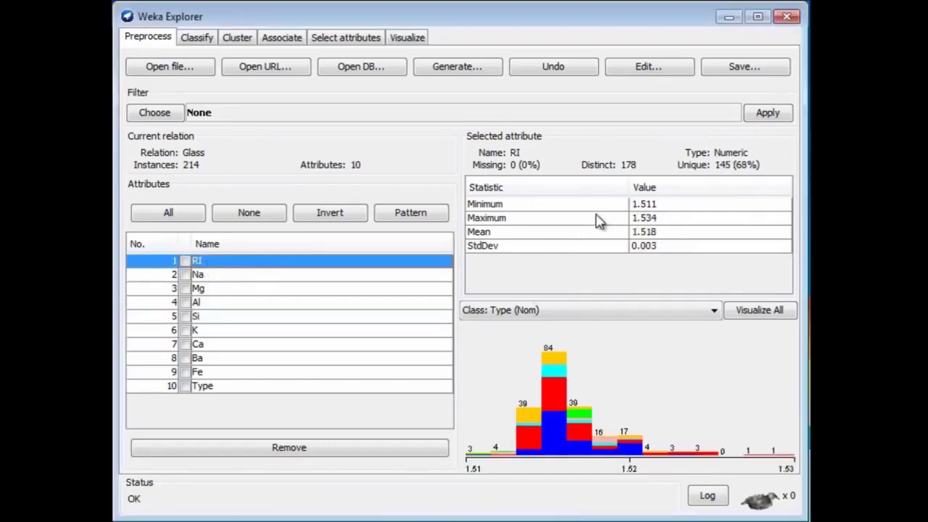
pyautogui.click(236, 277)
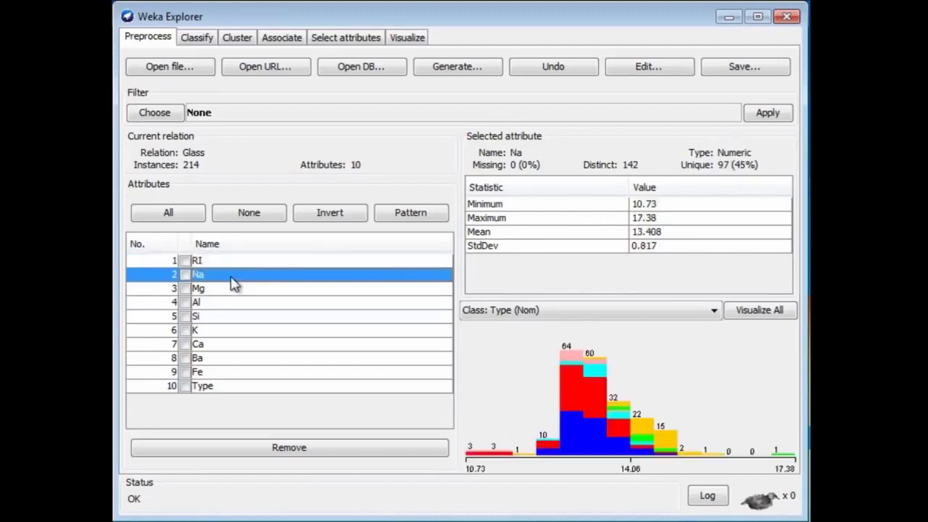
pyautogui.click(224, 292)
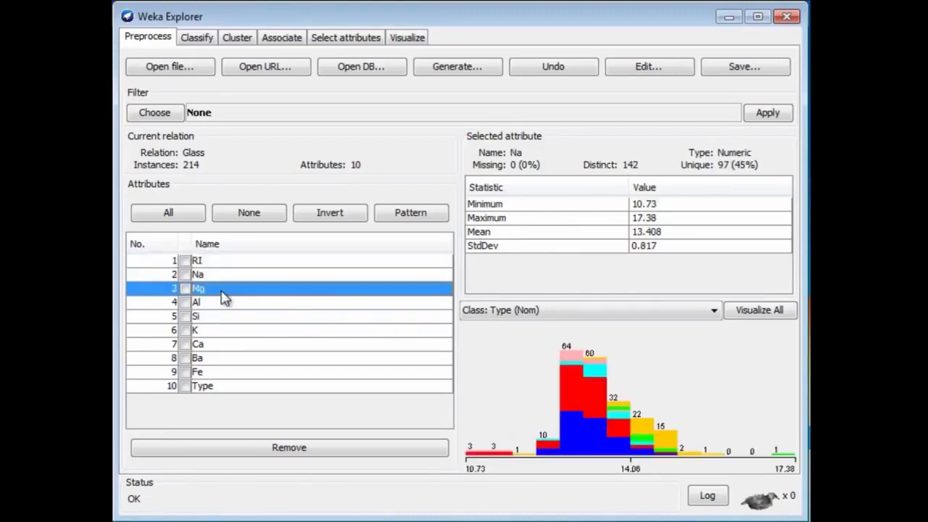
pyautogui.click(225, 310)
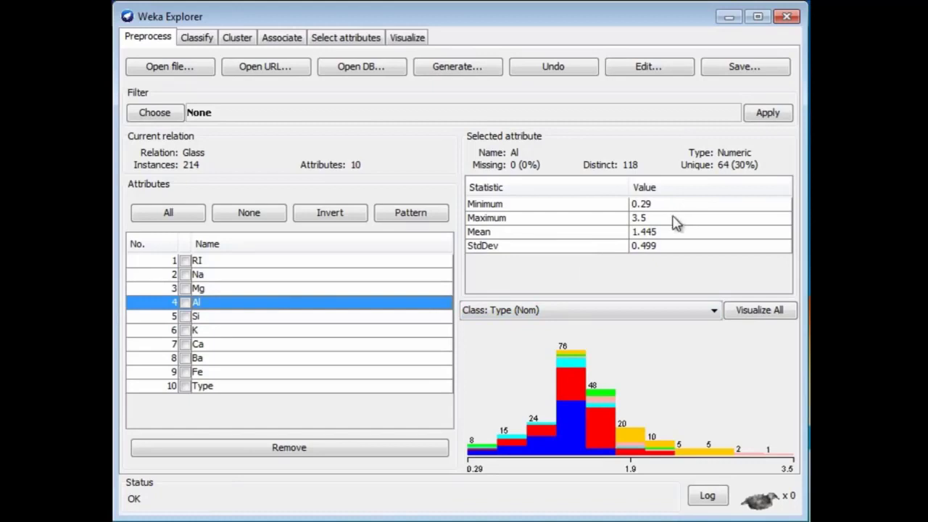
pyautogui.click(243, 333)
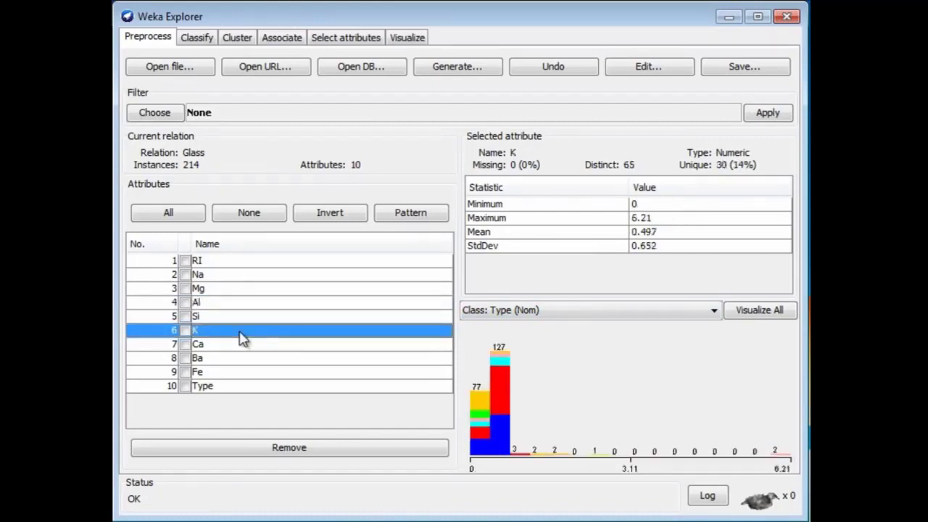
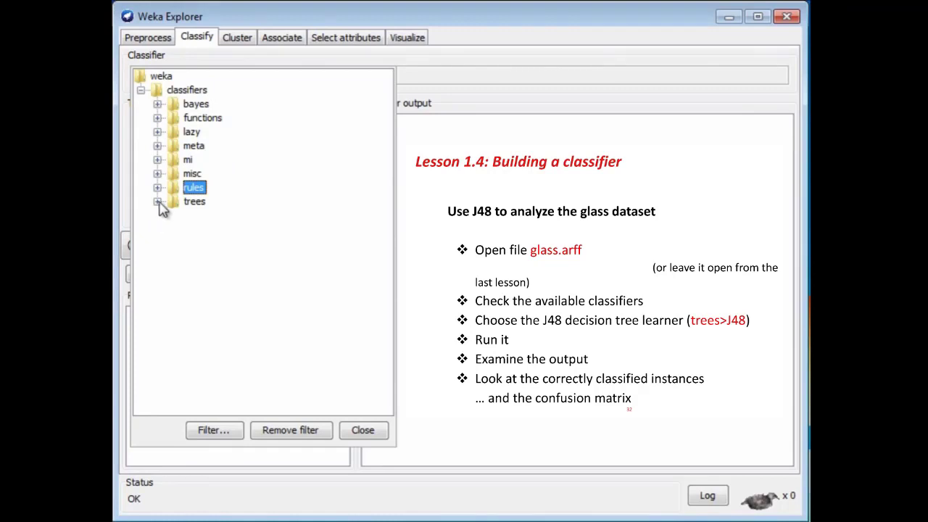
# Step: Choose the J48 decision tree learner from the trees group as the classifier for the glass dataset
pyautogui.click(158, 202)
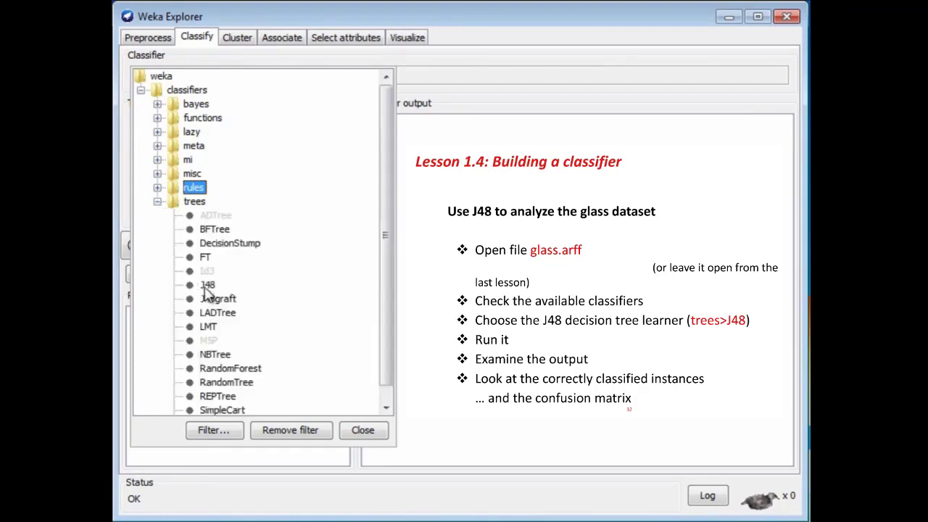
pyautogui.click(208, 286)
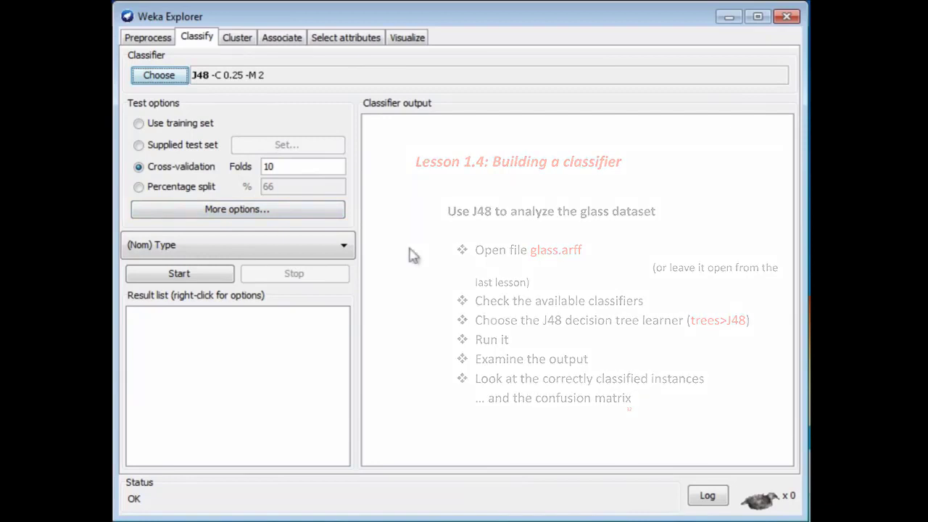
# Step: Run J48 on the glass dataset with 10-fold cross-validation and review the pruned tree, accuracy summary and confusion matrix
pyautogui.click(190, 282)
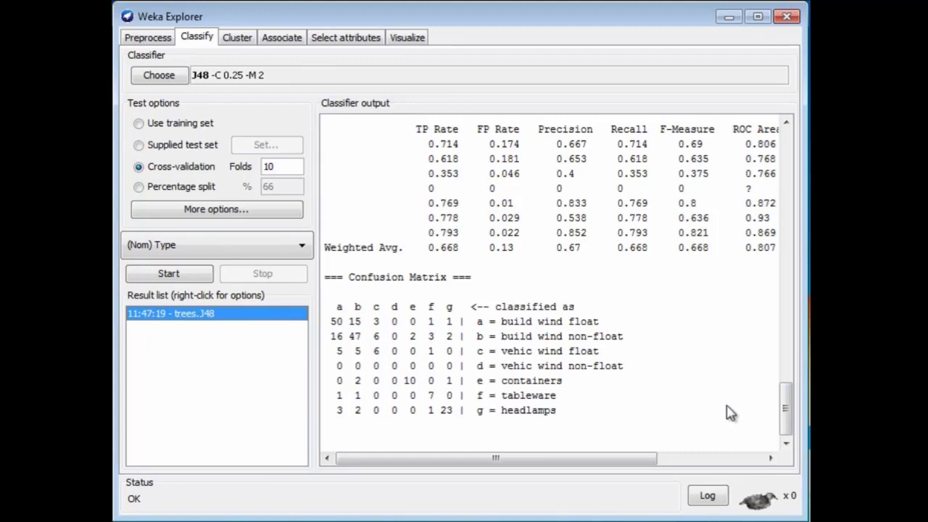
pyautogui.moveTo(786, 409); pyautogui.dragTo(804, 127)
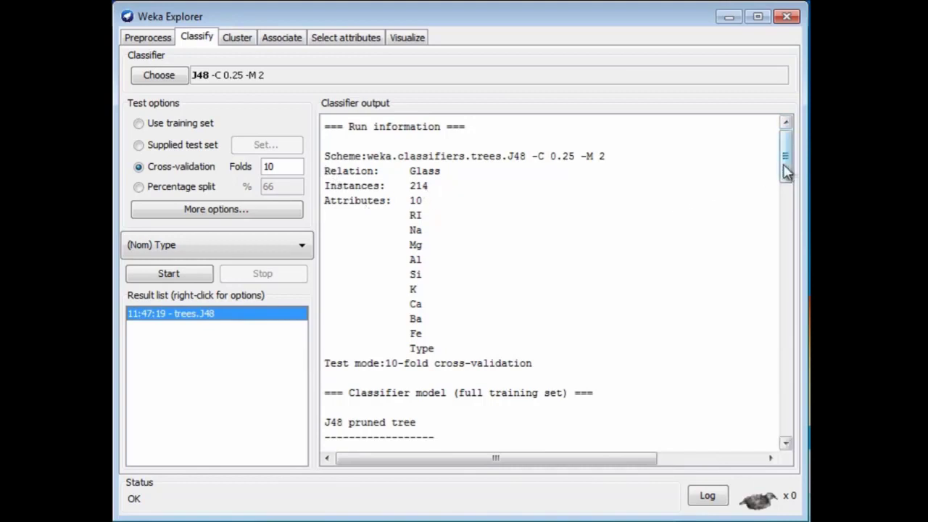
pyautogui.moveTo(786, 172); pyautogui.dragTo(776, 346)
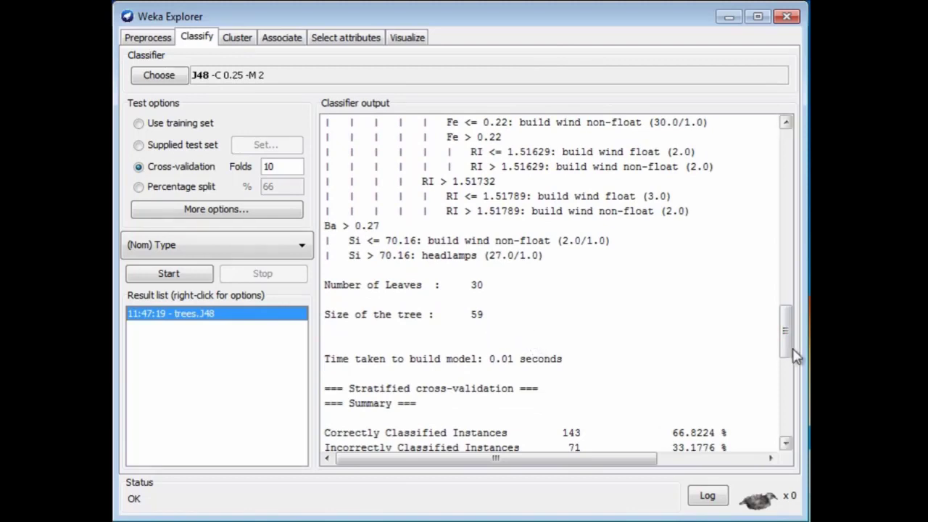
pyautogui.moveTo(785, 350); pyautogui.dragTo(785, 372)
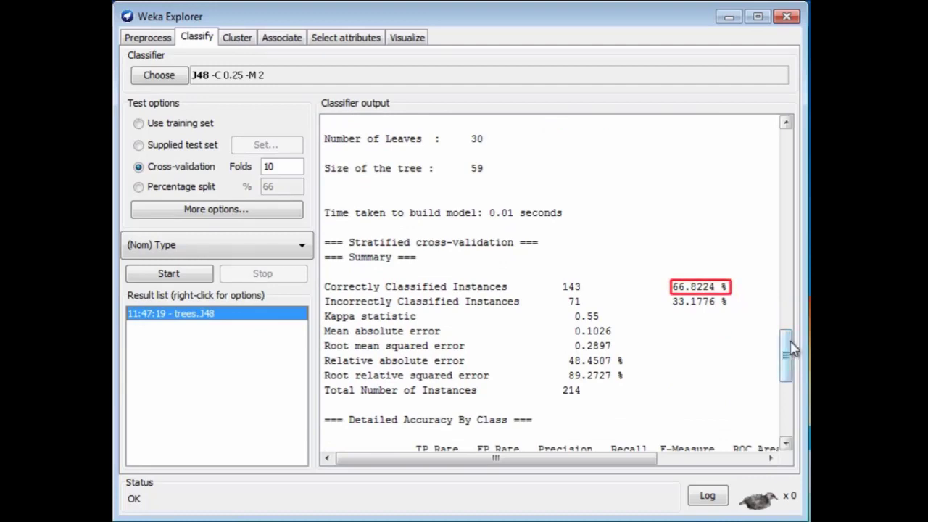
pyautogui.moveTo(792, 348); pyautogui.dragTo(785, 408)
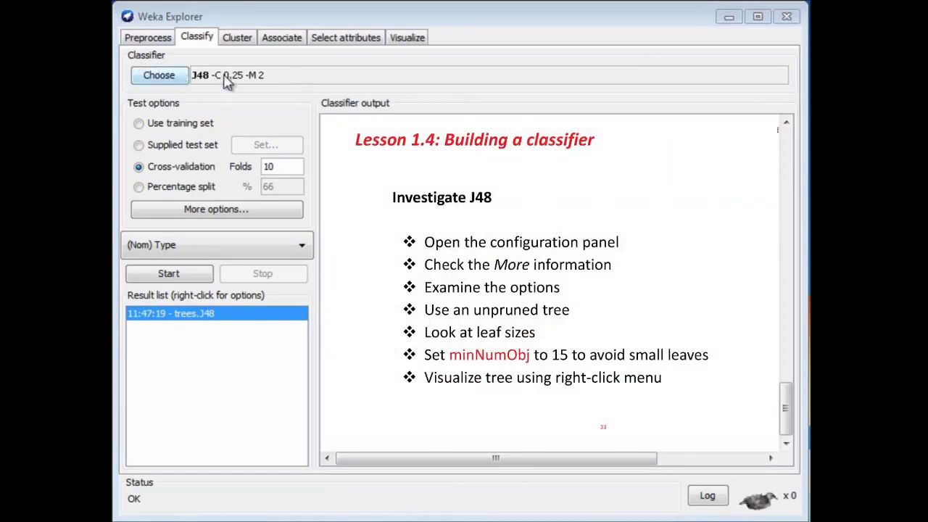
# Step: Open the J48 classifier's configuration and set the unpruned option to True
pyautogui.click(156, 80)
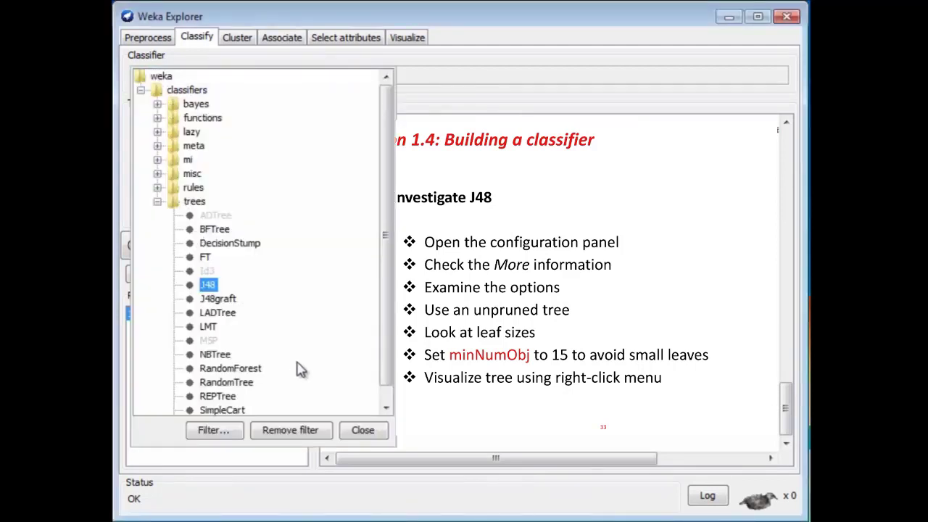
pyautogui.click(363, 431)
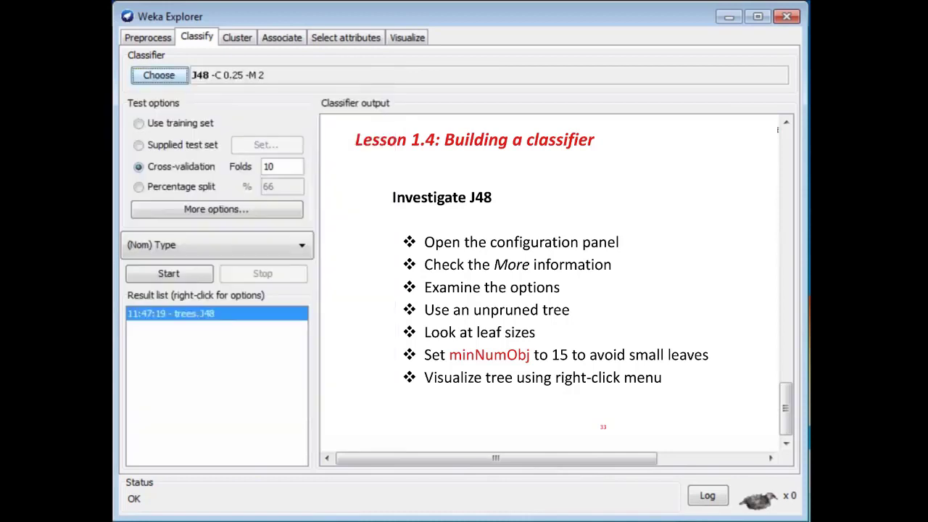
pyautogui.click(232, 75)
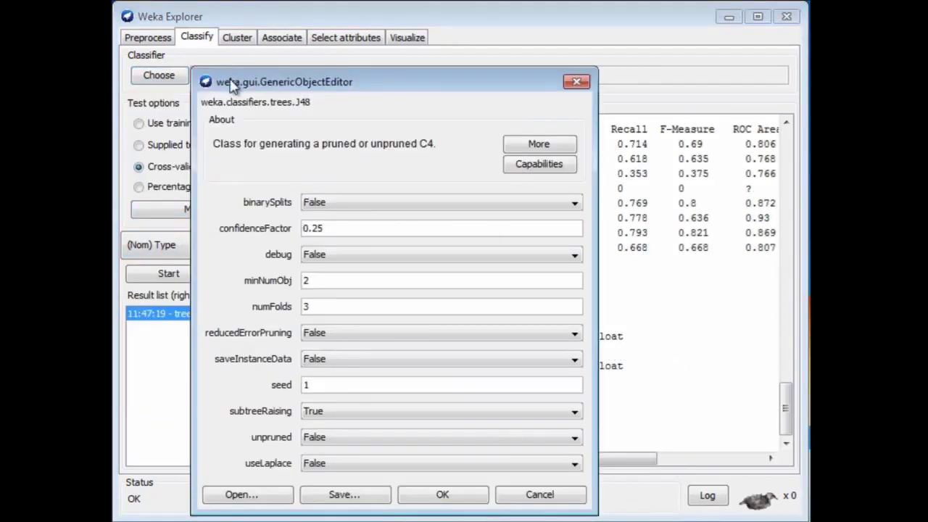
pyautogui.moveTo(231, 82); pyautogui.dragTo(220, 135)
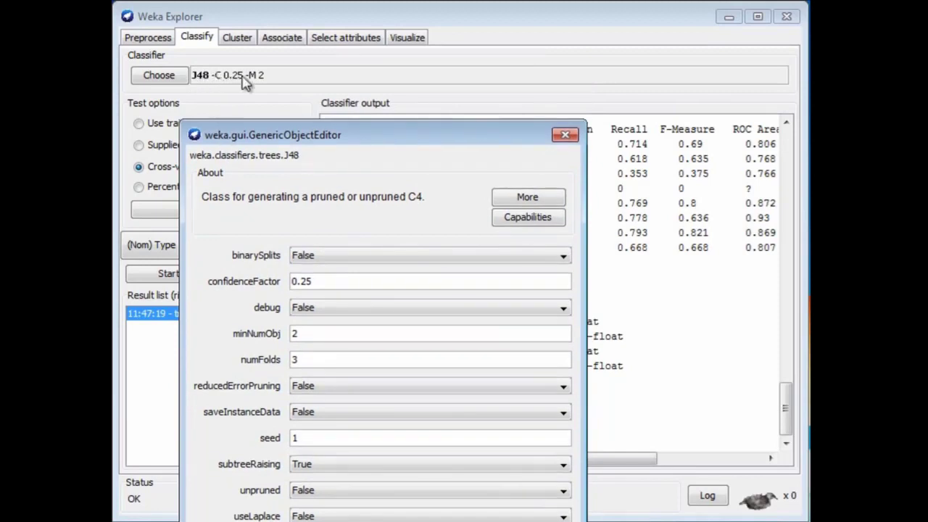
pyautogui.moveTo(286, 138); pyautogui.dragTo(294, 92)
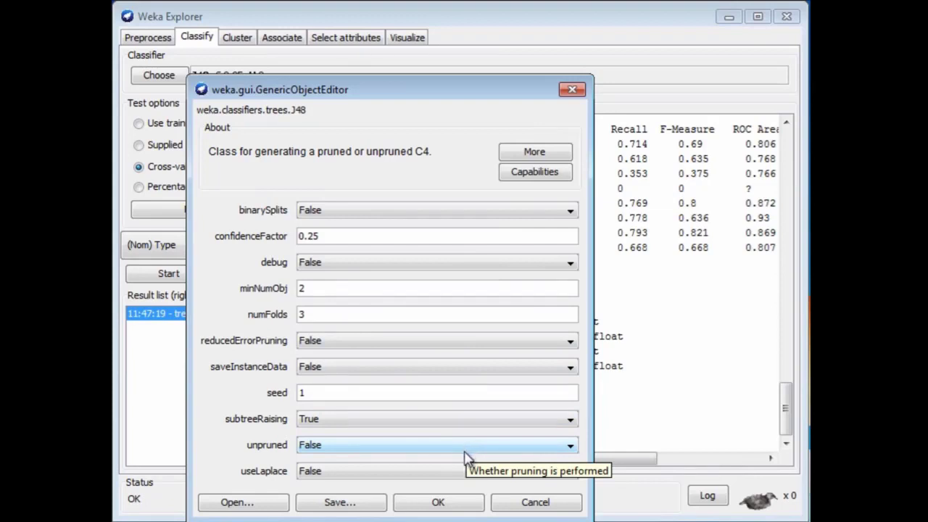
pyautogui.click(571, 447)
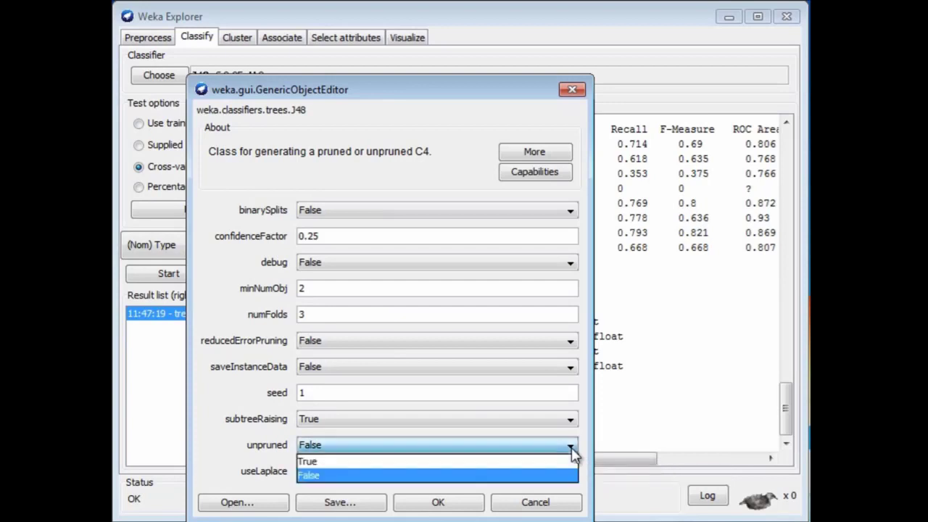
pyautogui.click(551, 464)
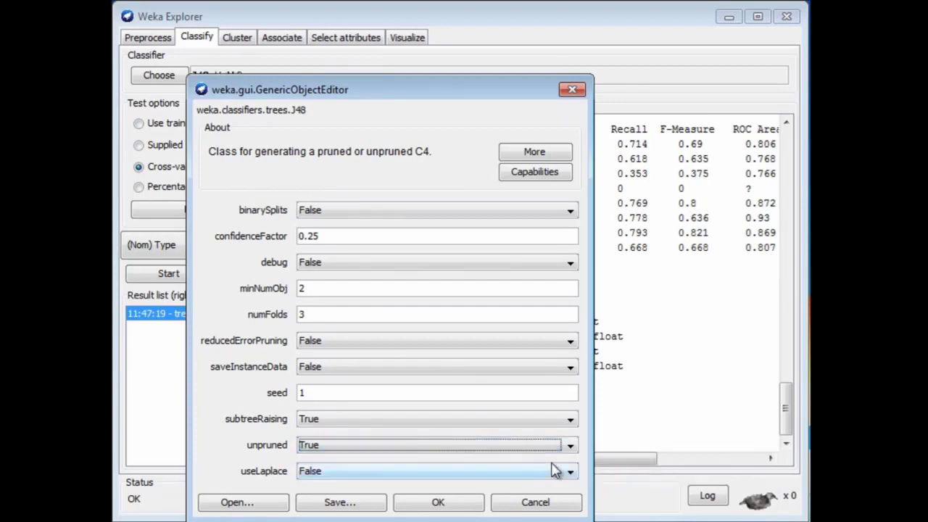
pyautogui.click(464, 504)
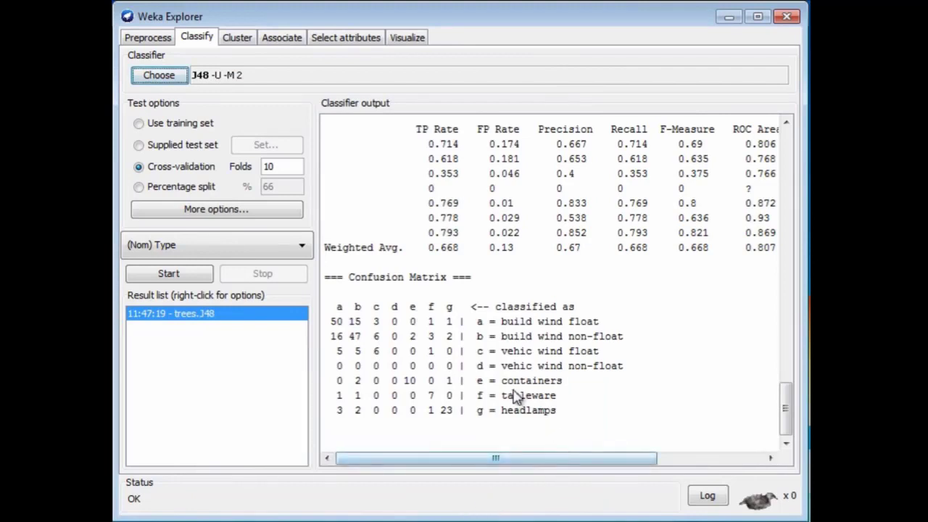
# Step: Run the unpruned J48 tree and compare its correctly classified instances with those of the earlier pruned run
pyautogui.click(169, 274)
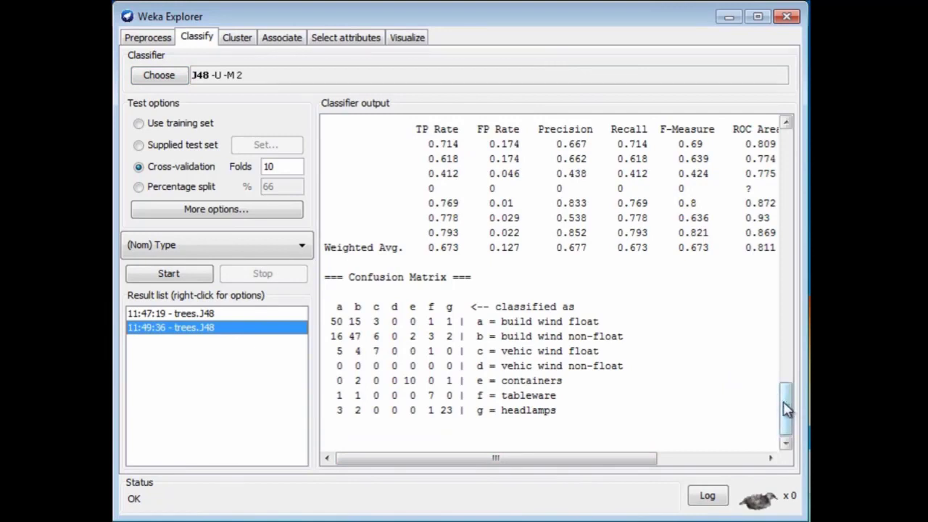
pyautogui.moveTo(787, 410); pyautogui.dragTo(789, 370)
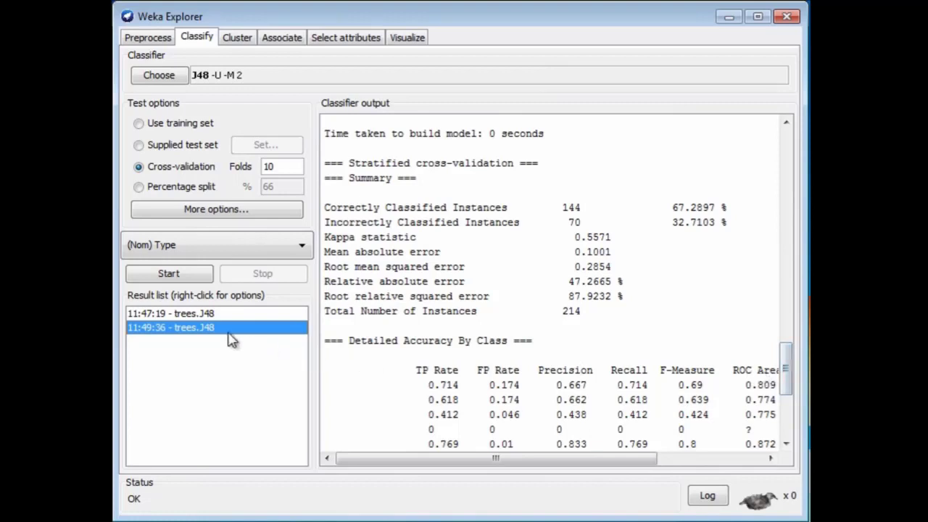
pyautogui.click(186, 317)
pyautogui.moveTo(783, 419); pyautogui.dragTo(788, 356)
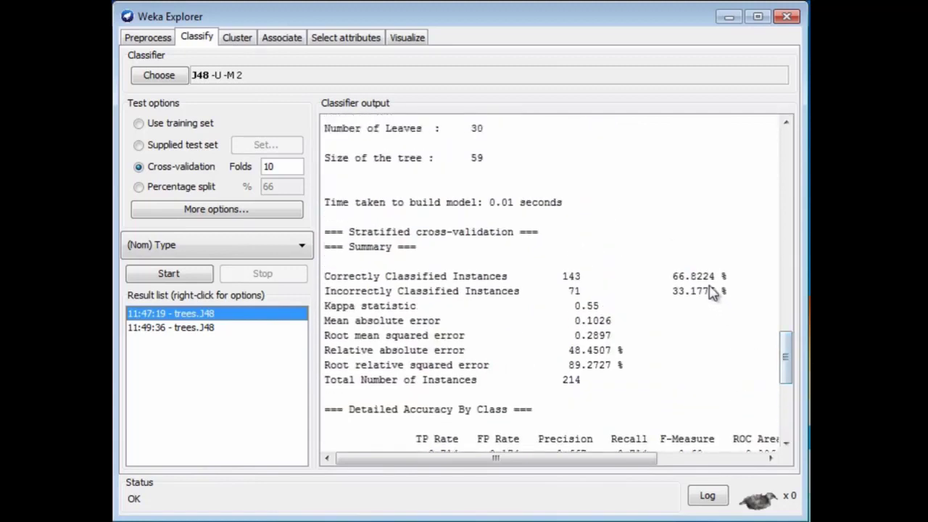
pyautogui.click(187, 328)
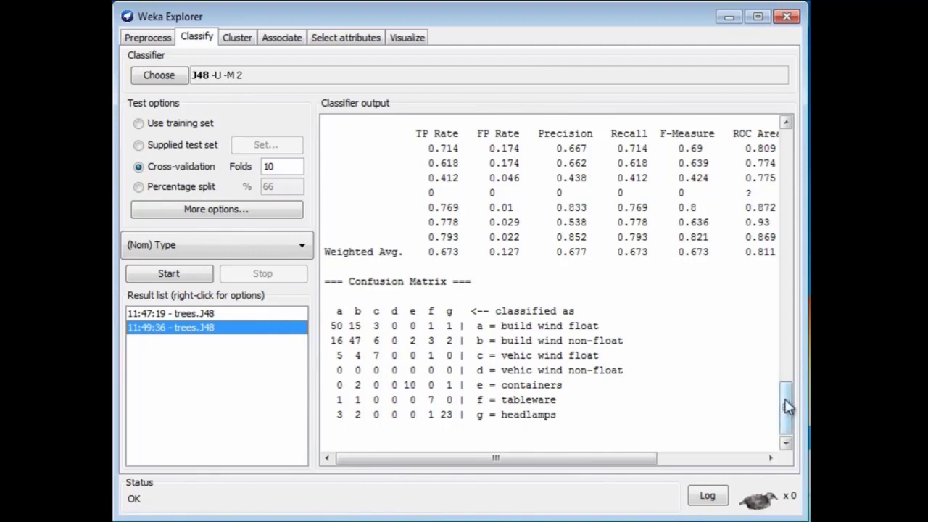
pyautogui.moveTo(788, 407); pyautogui.dragTo(800, 360)
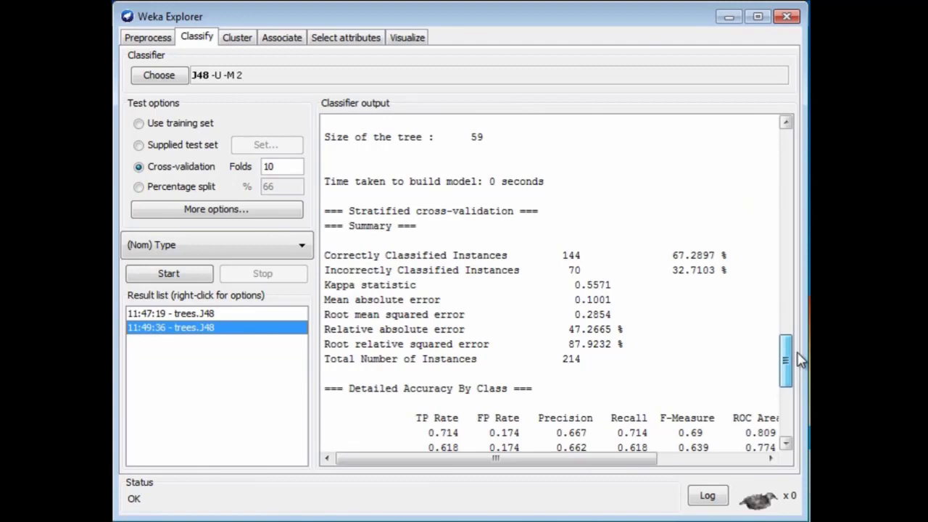
pyautogui.moveTo(801, 359); pyautogui.dragTo(789, 423)
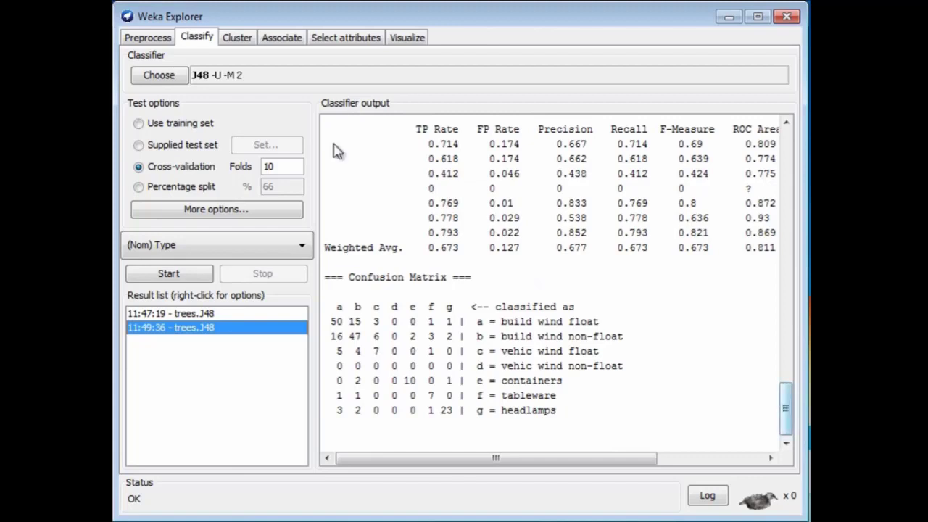
# Step: Set J48's minNumObj to 15 and check the leaf sizes in the existing unpruned tree's output
pyautogui.click(217, 77)
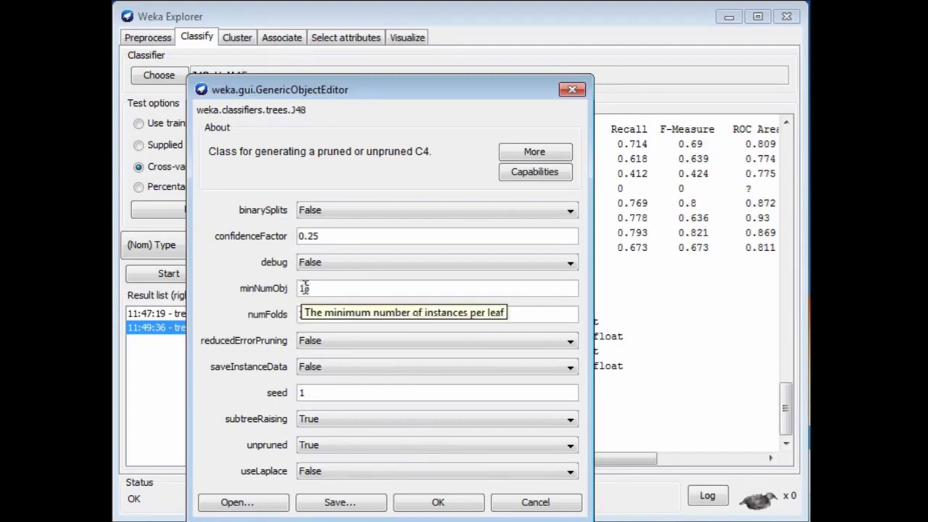
pyautogui.click(454, 508)
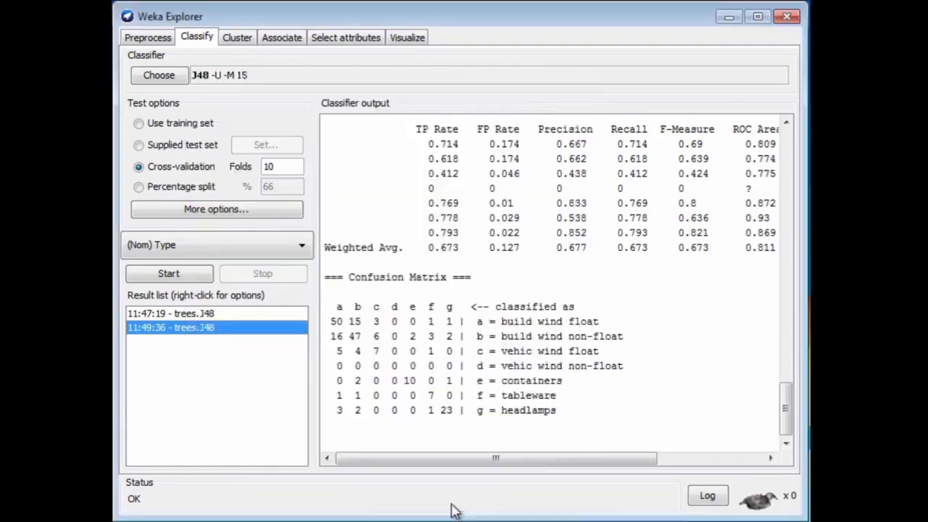
pyautogui.moveTo(794, 414); pyautogui.dragTo(780, 300)
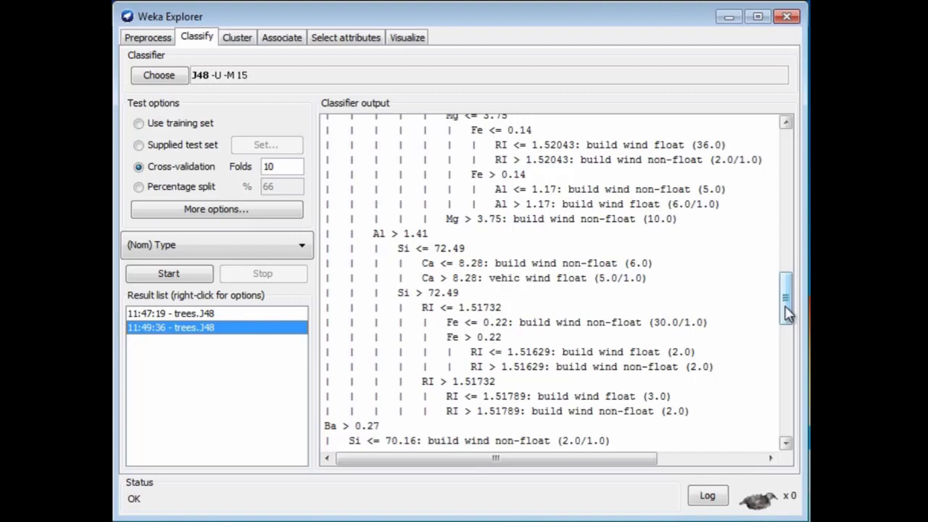
pyautogui.moveTo(788, 312); pyautogui.dragTo(718, 388)
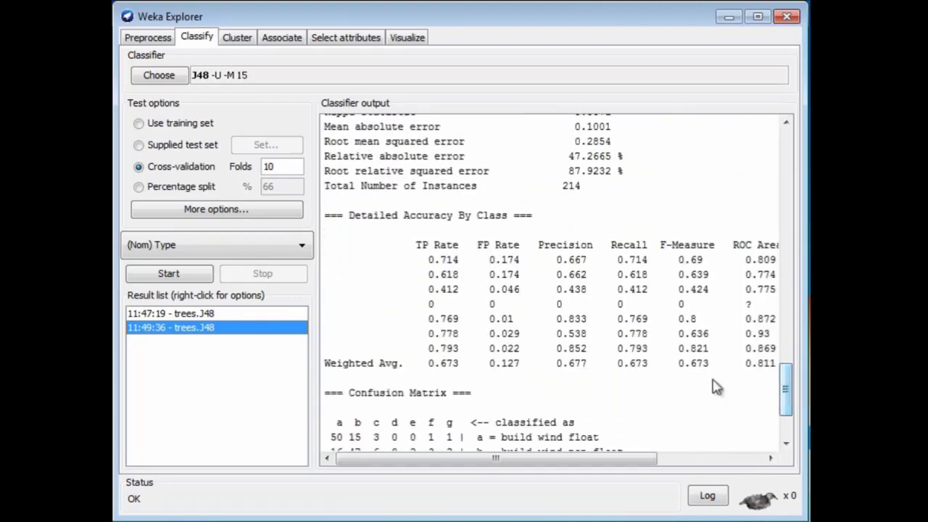
# Step: Run J48 with the larger minimum leaf size and review its accuracy, number of leaves and tree size
pyautogui.click(166, 275)
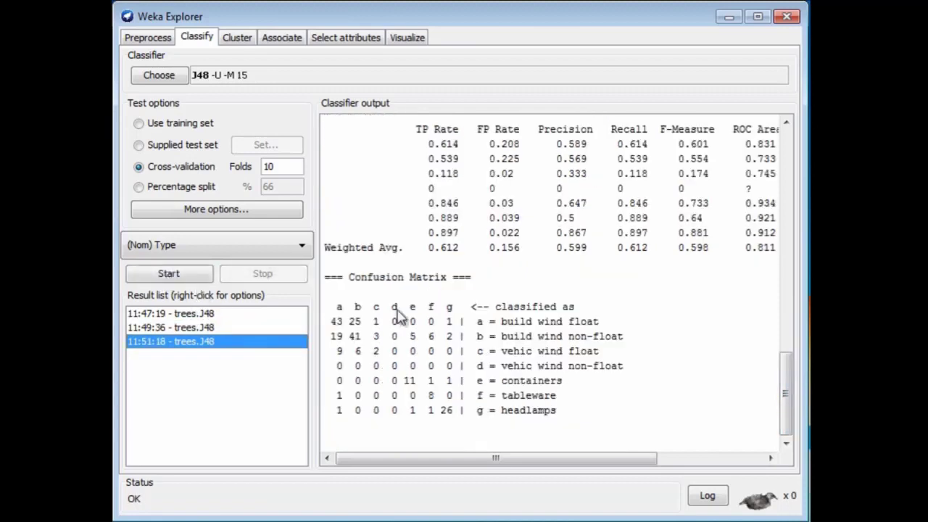
pyautogui.moveTo(790, 374); pyautogui.dragTo(789, 298)
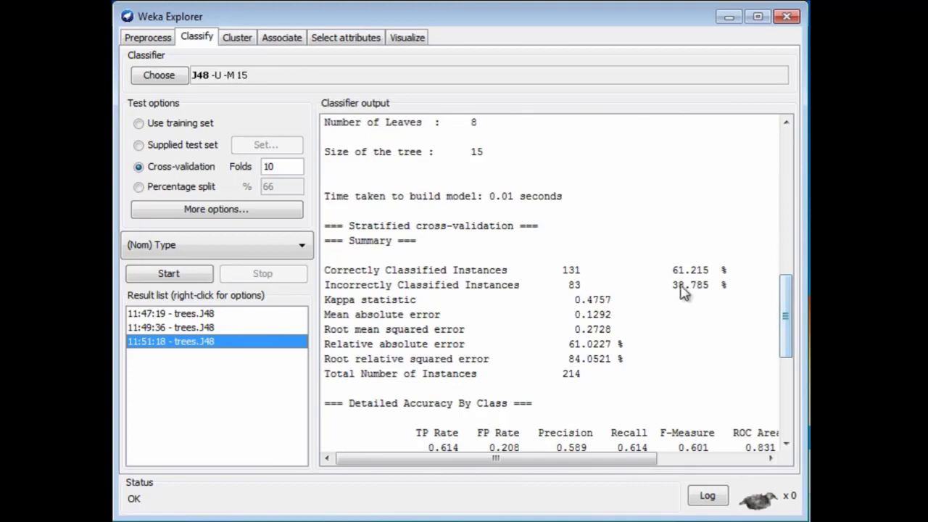
pyautogui.moveTo(788, 298); pyautogui.dragTo(789, 261)
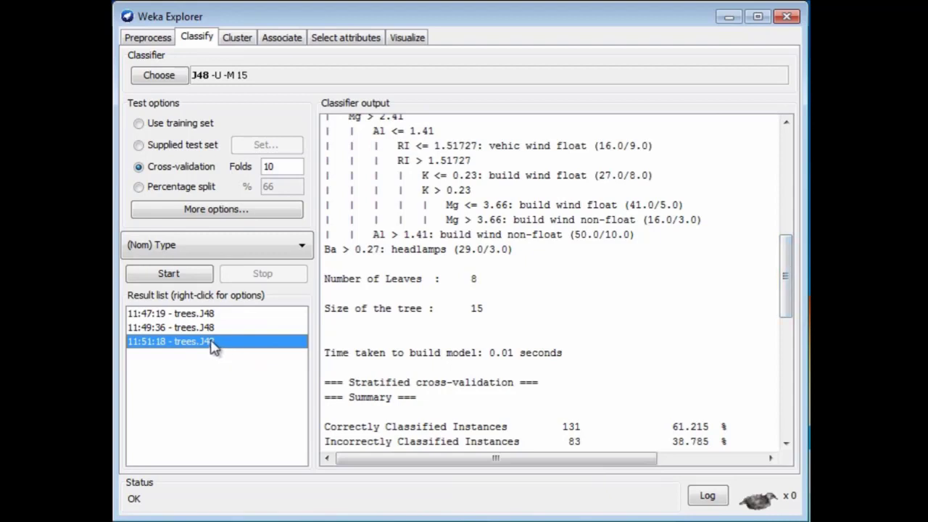
# Step: Visualize the tree of the latest J48 run in an enlarged window, fitted to the screen
pyautogui.click(204, 317)
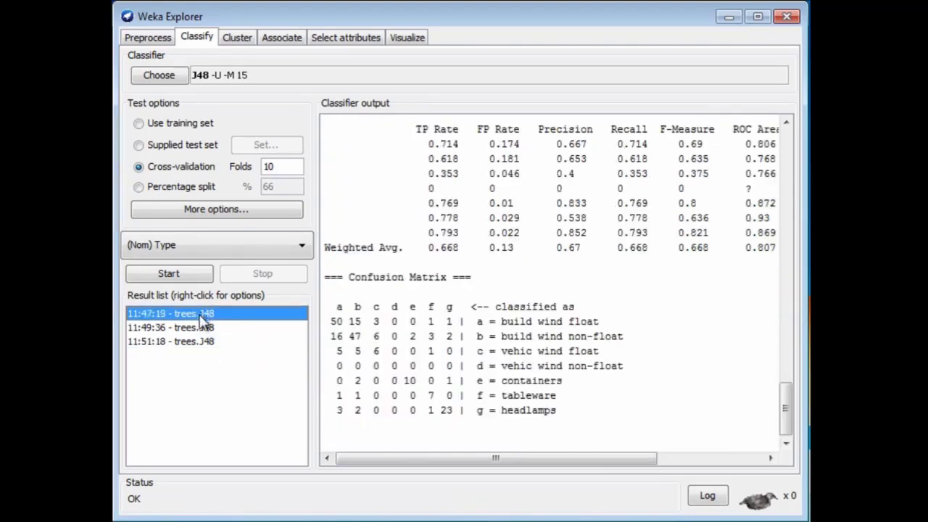
pyautogui.click(204, 328)
pyautogui.click(199, 347)
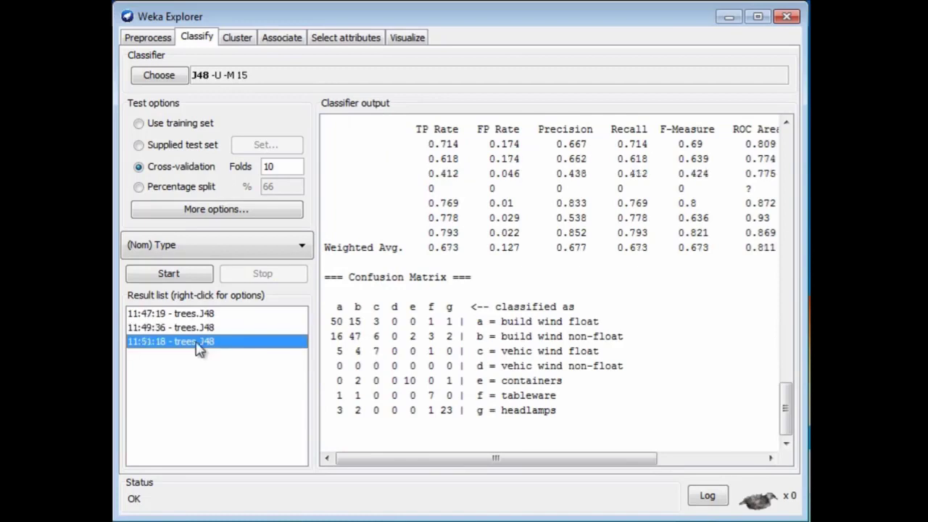
pyautogui.rightClick(199, 348)
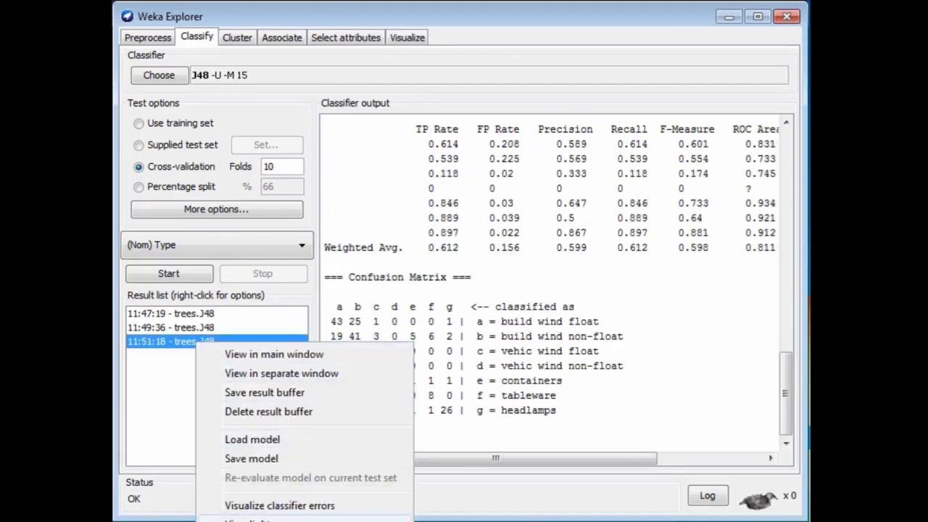
pyautogui.click(261, 519)
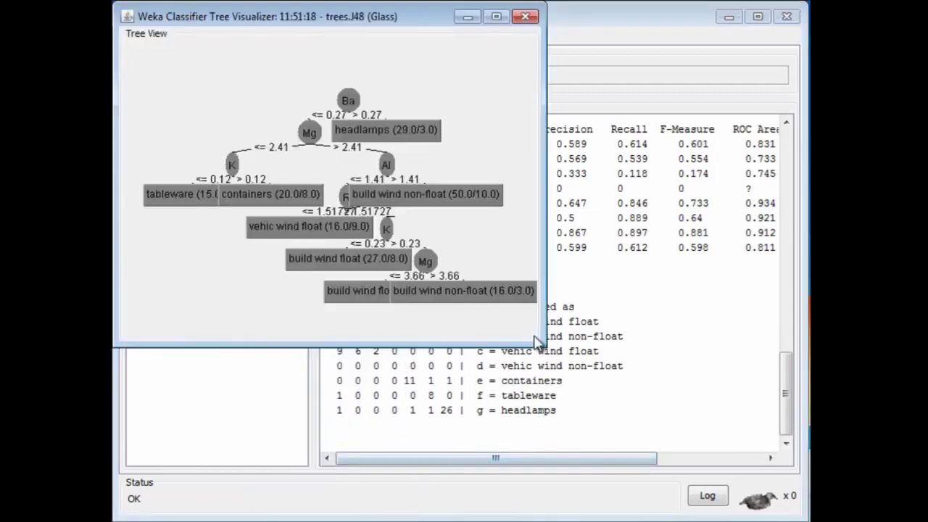
pyautogui.moveTo(537, 341); pyautogui.dragTo(792, 513)
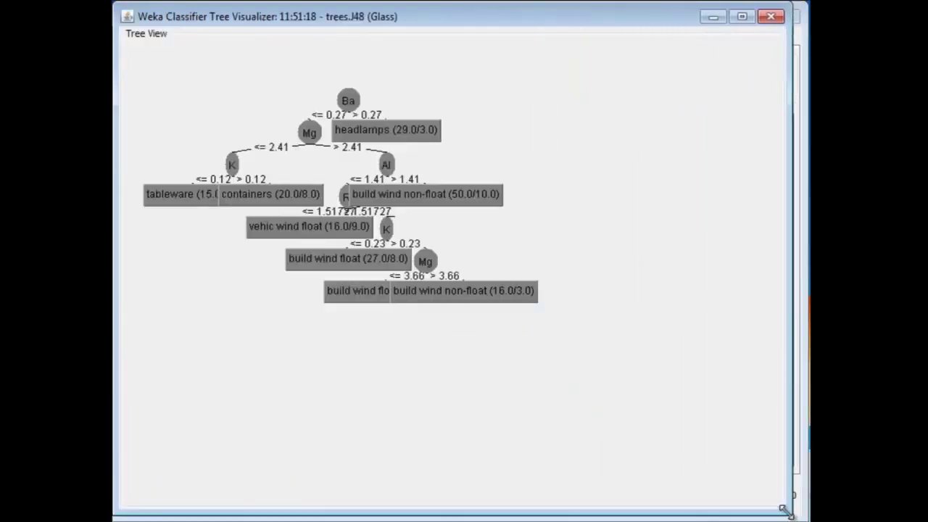
pyautogui.rightClick(522, 376)
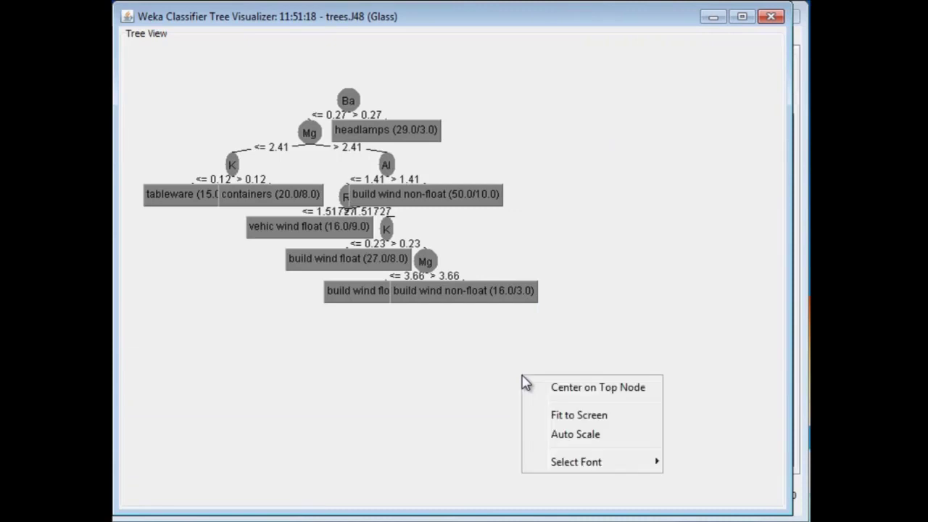
pyautogui.click(564, 415)
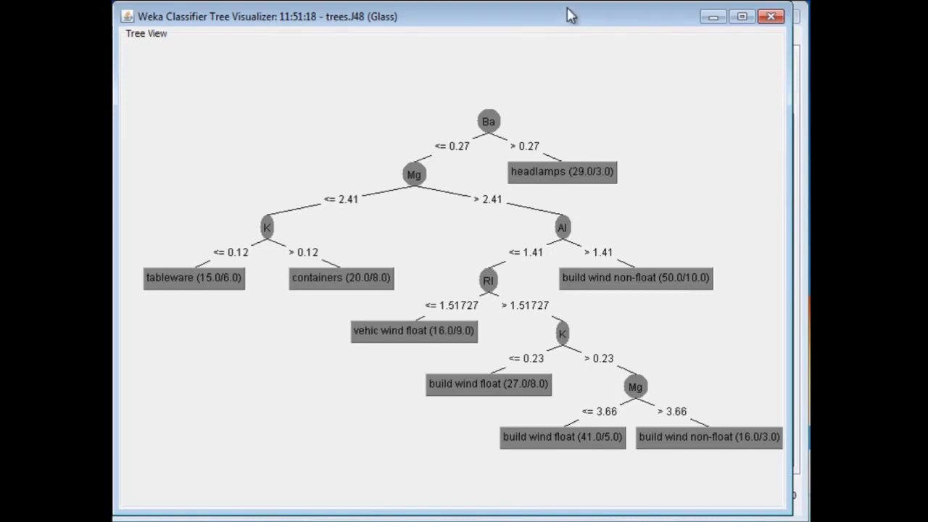
# Step: Close the tree visualizer and examine the text version of the unpruned tree in the classifier output
pyautogui.moveTo(572, 14); pyautogui.dragTo(572, 42)
pyautogui.click(771, 44)
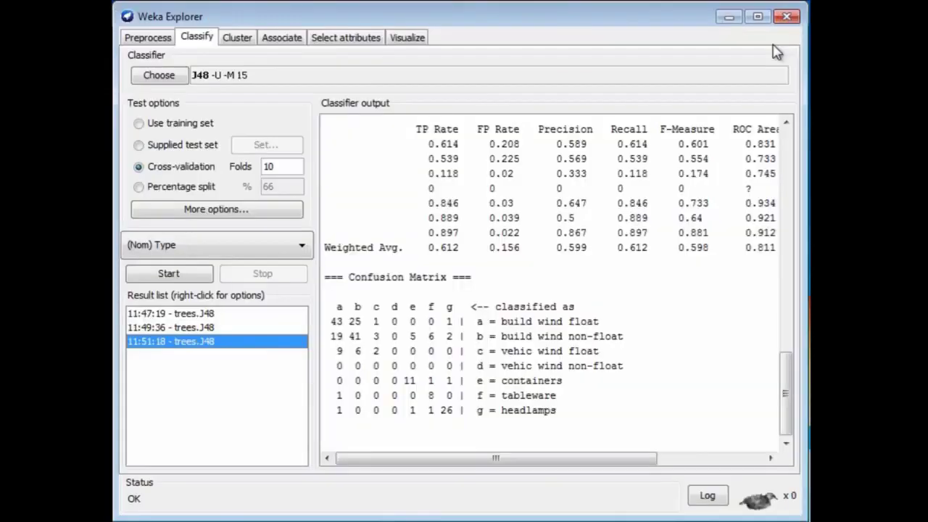
pyautogui.moveTo(785, 395); pyautogui.dragTo(791, 203)
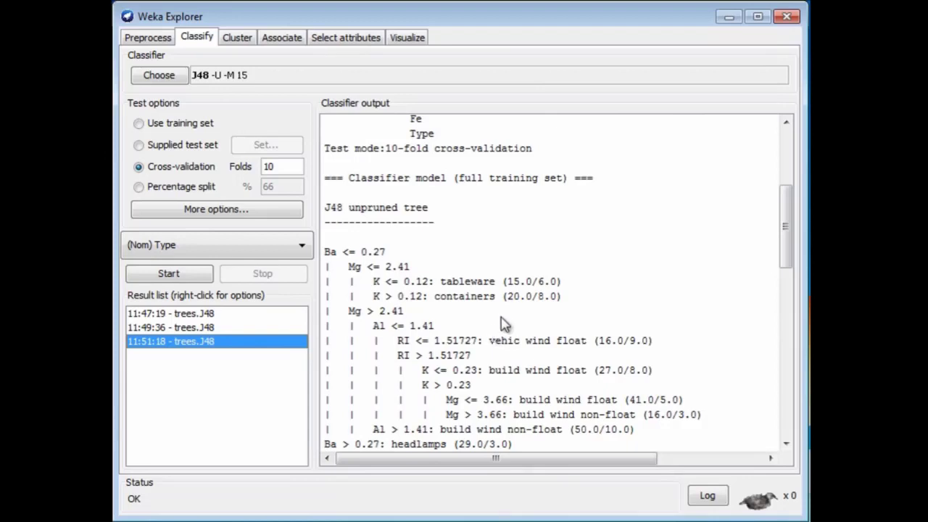
# Step: Open J48's configuration and bring up its detailed option descriptions where they can be read
pyautogui.click(230, 74)
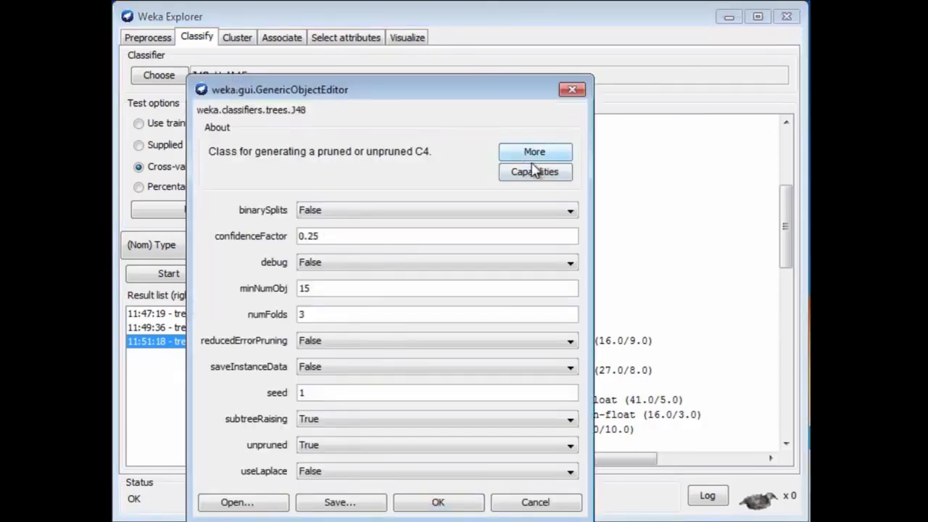
pyautogui.click(540, 154)
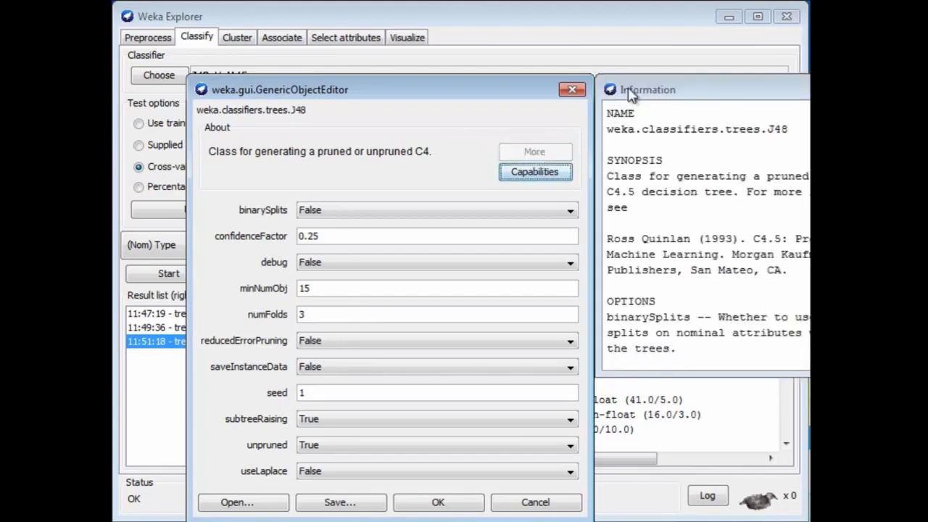
pyautogui.moveTo(668, 88); pyautogui.dragTo(449, 96)
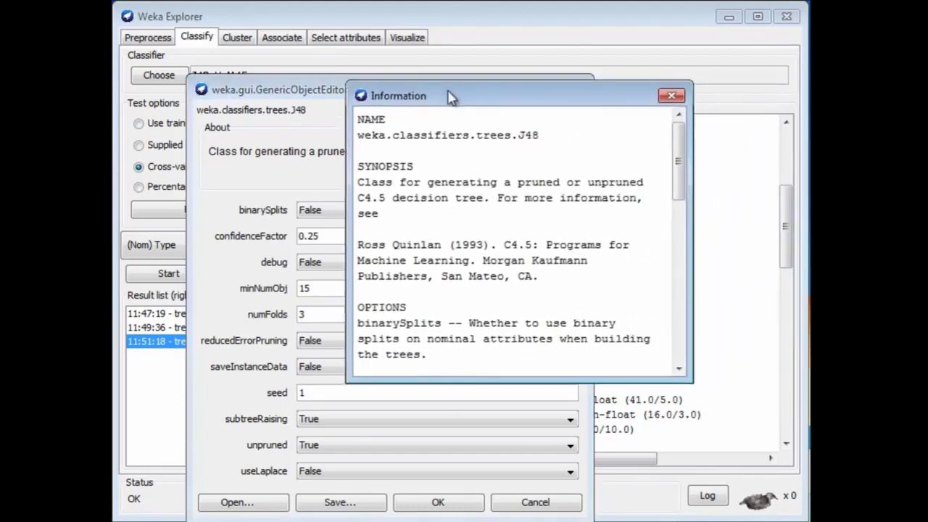
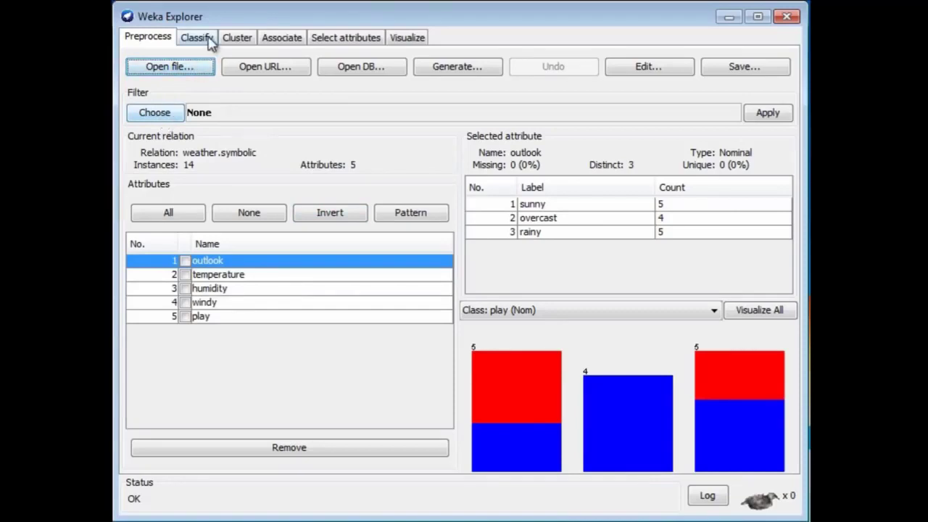
# Step: Choose the unsupervised attribute filter Remove for the weather dataset
pyautogui.click(155, 114)
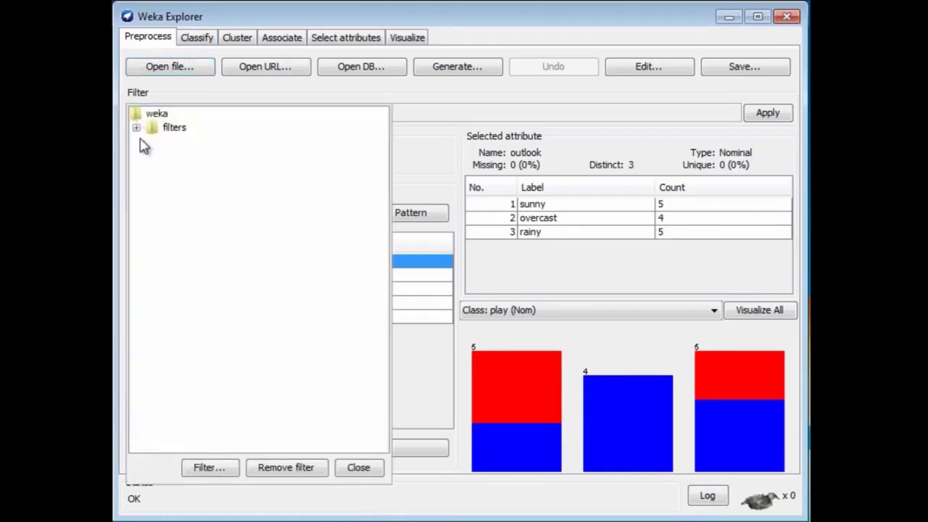
pyautogui.click(137, 128)
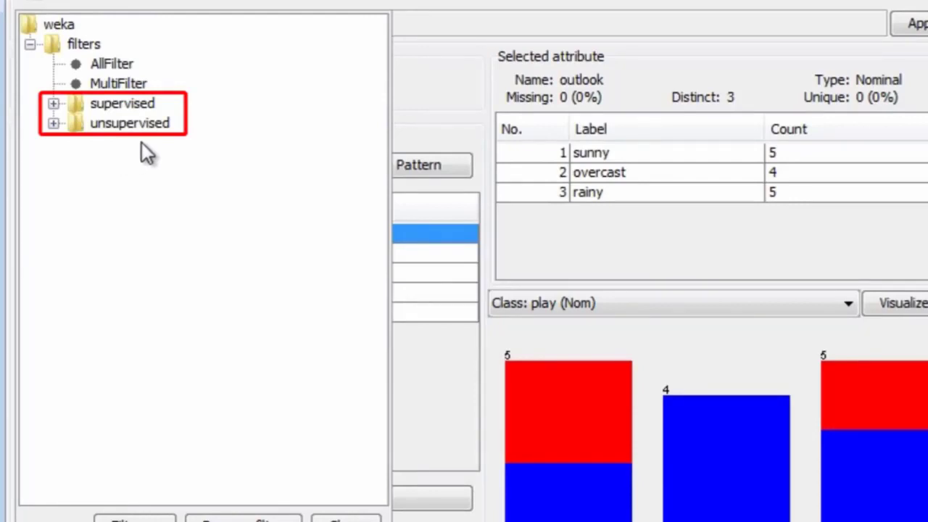
pyautogui.click(54, 124)
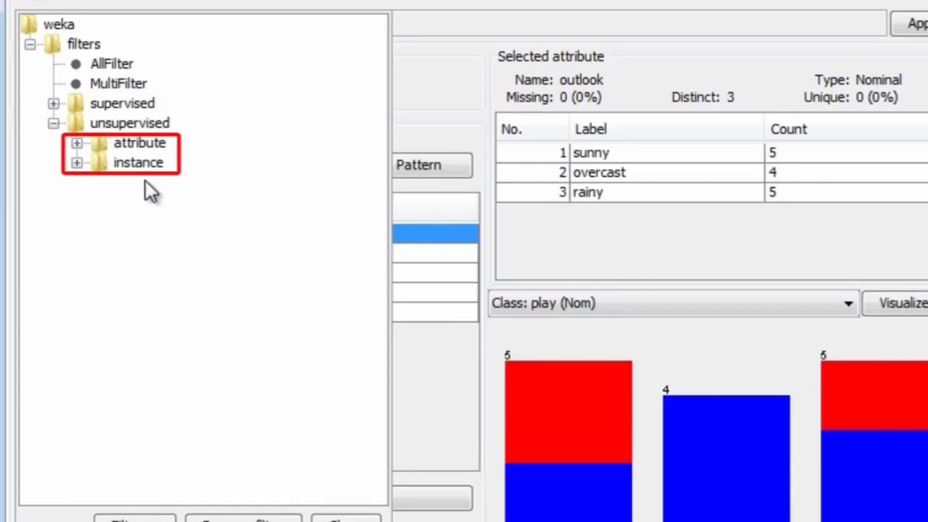
pyautogui.click(76, 144)
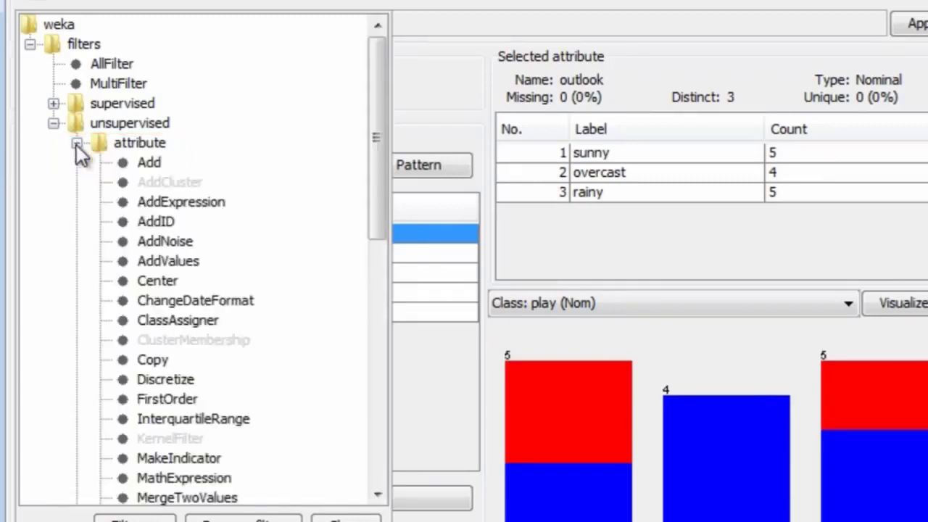
pyautogui.scroll(-3, 288, 201)
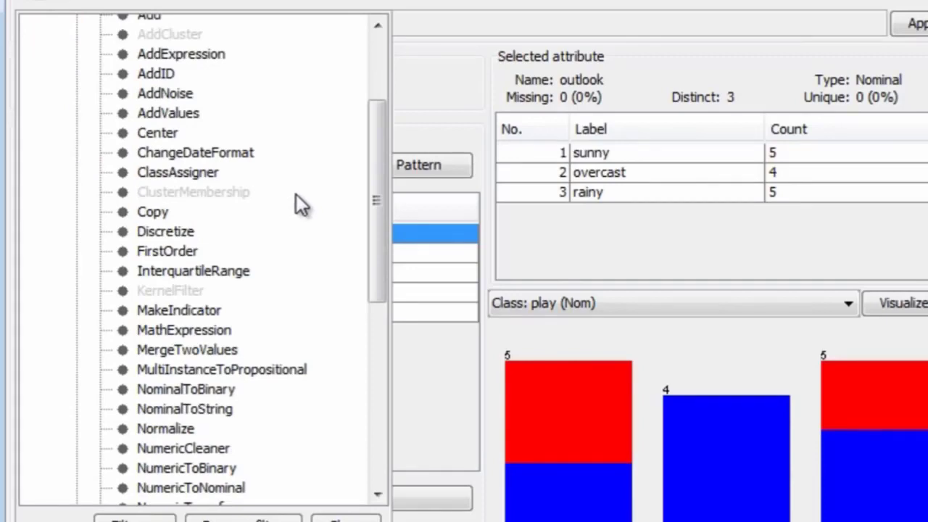
pyautogui.scroll(-6, 299, 193)
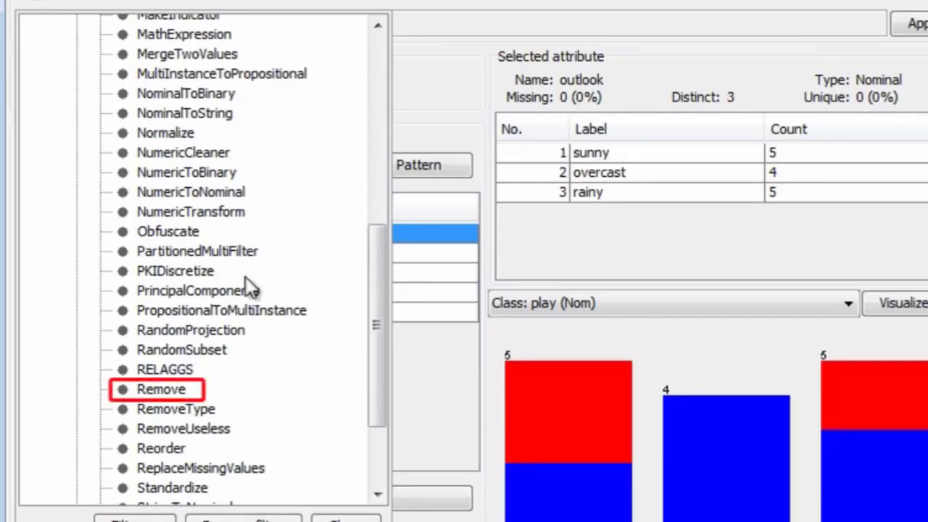
pyautogui.click(173, 391)
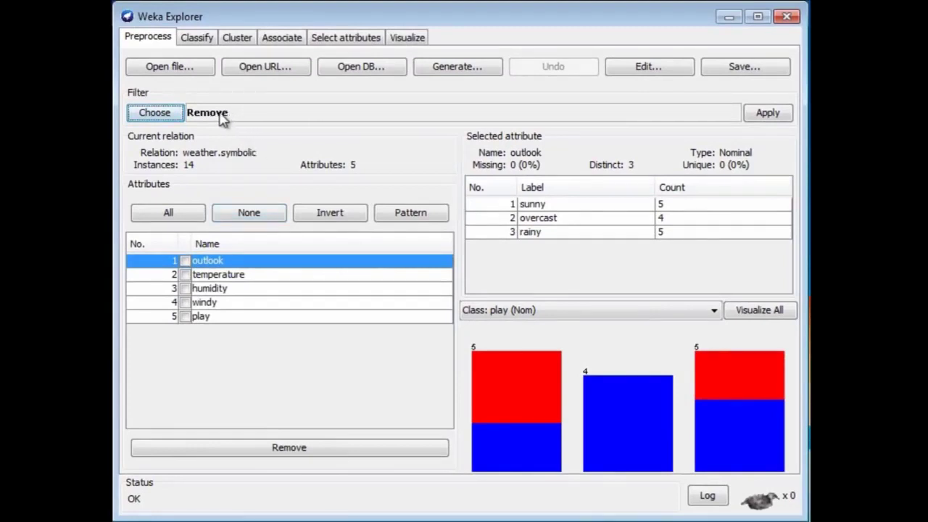
# Step: Apply the Remove filter to the weather data with attributeIndices set to 3, and undo the removal
pyautogui.click(222, 116)
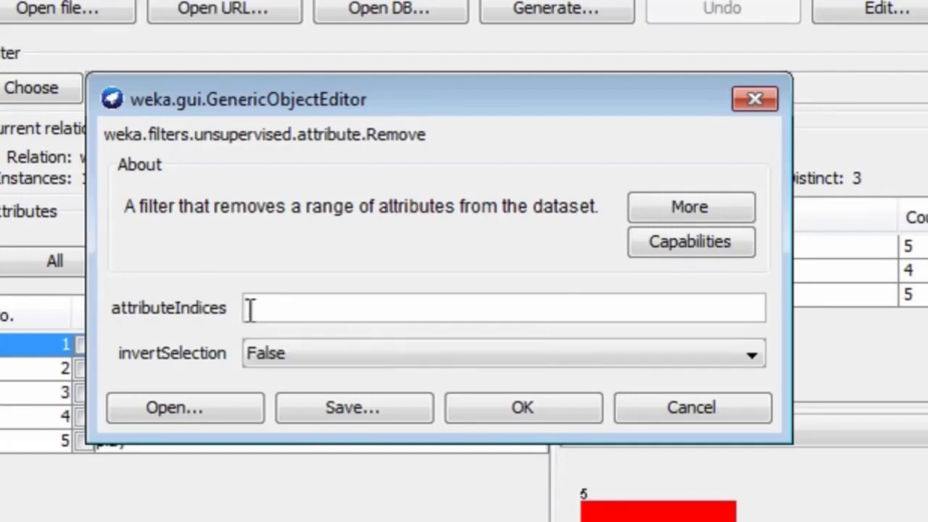
pyautogui.write('3')
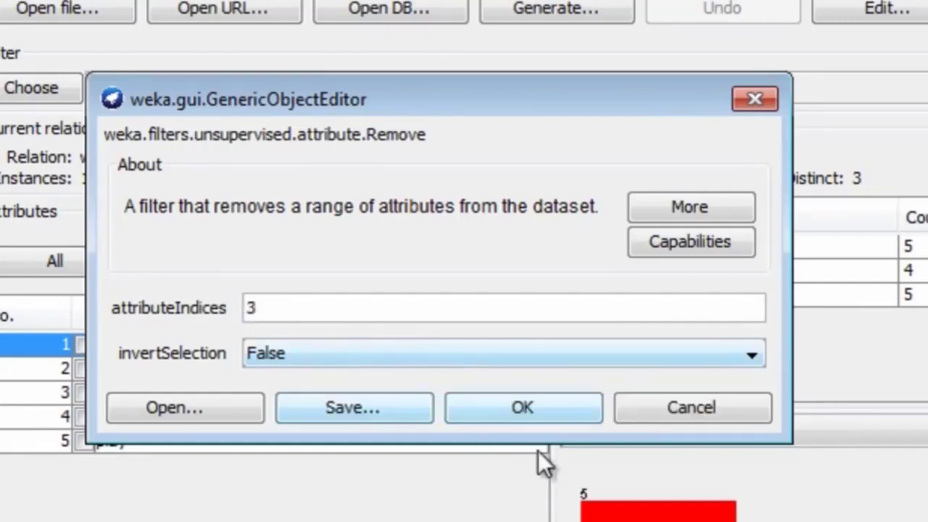
pyautogui.click(523, 411)
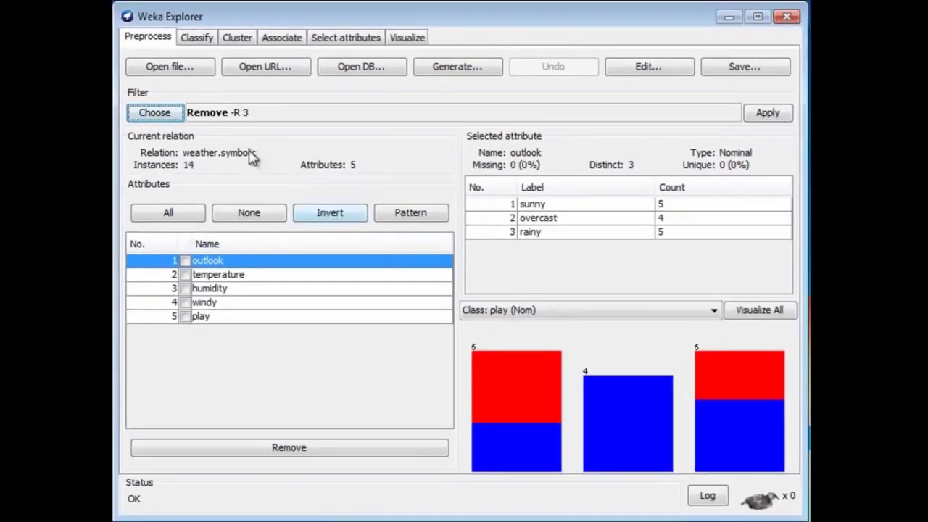
pyautogui.click(767, 114)
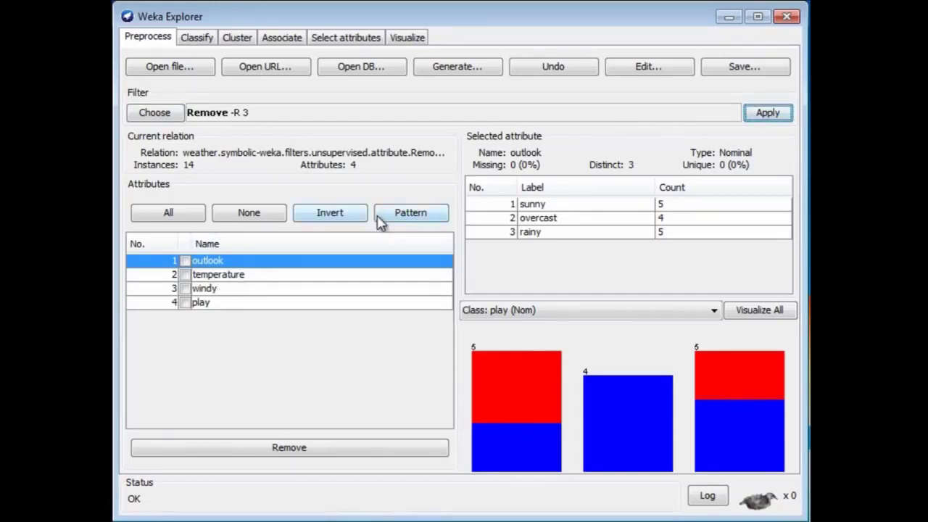
pyautogui.click(572, 69)
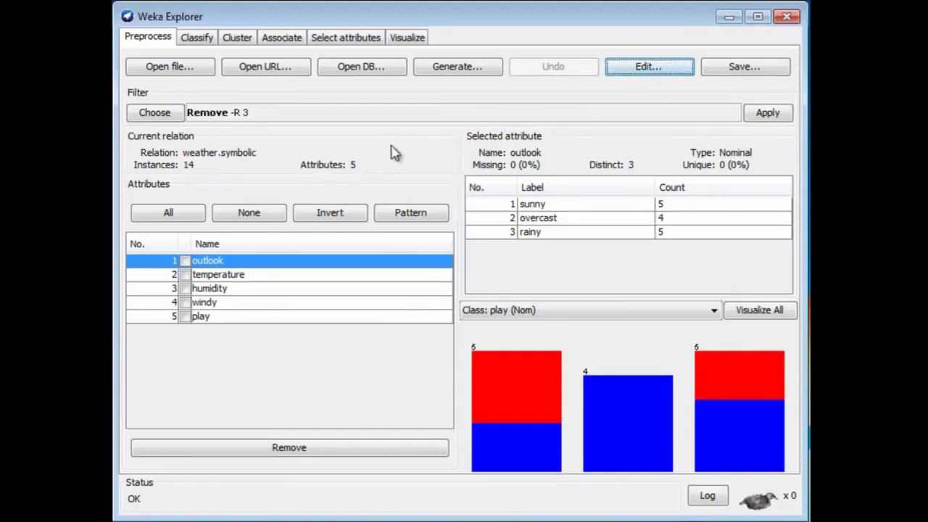
# Step: Remove the humidity attribute directly from the attribute list without a filter, and undo the removal
pyautogui.click(185, 290)
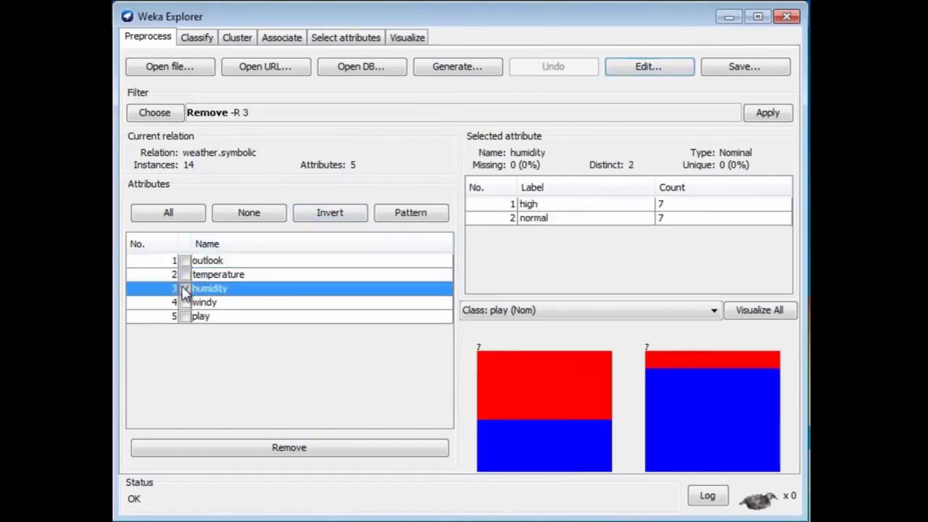
pyautogui.click(338, 452)
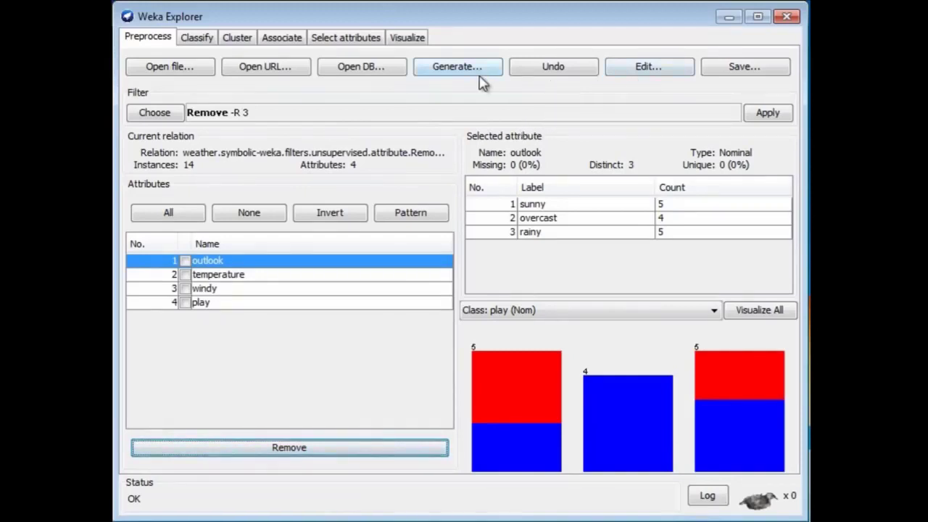
pyautogui.click(554, 67)
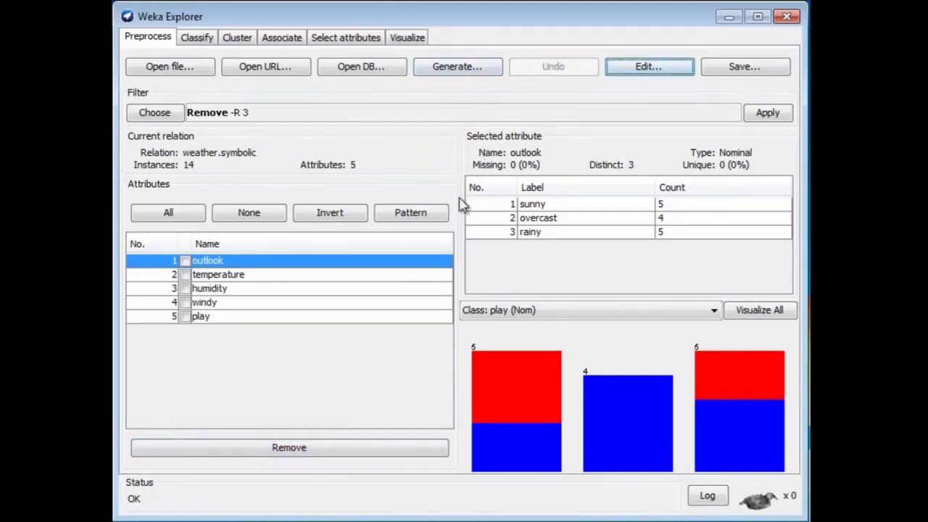
# Step: Select the humidity attribute and choose the unsupervised instance filter RemoveWithValues
pyautogui.click(210, 289)
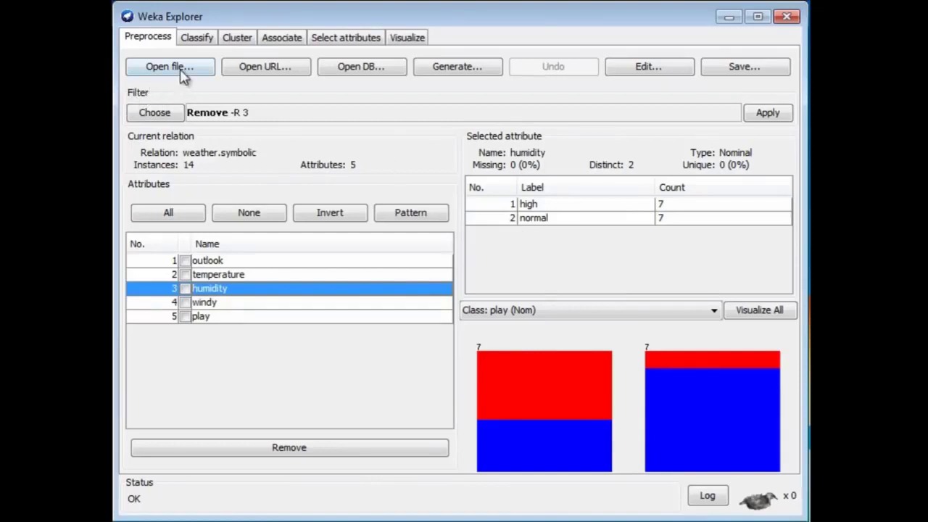
pyautogui.click(163, 116)
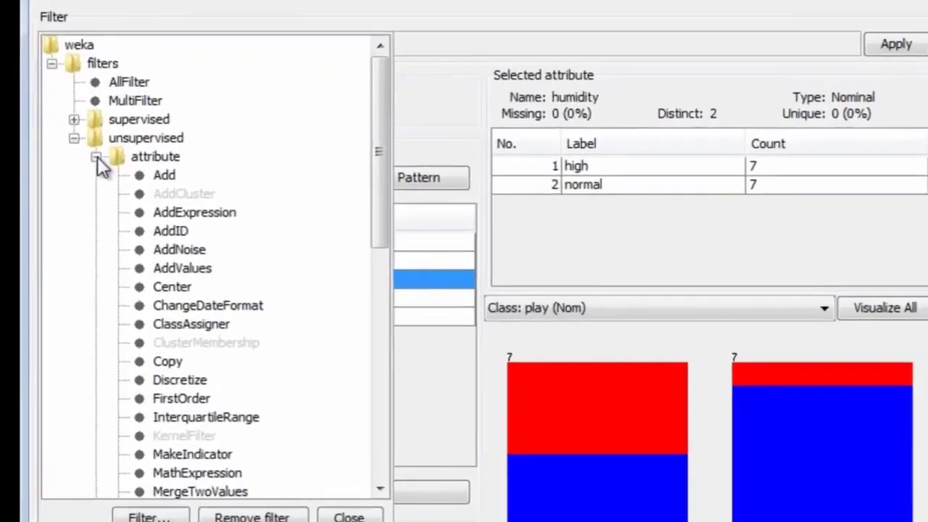
pyautogui.click(166, 197)
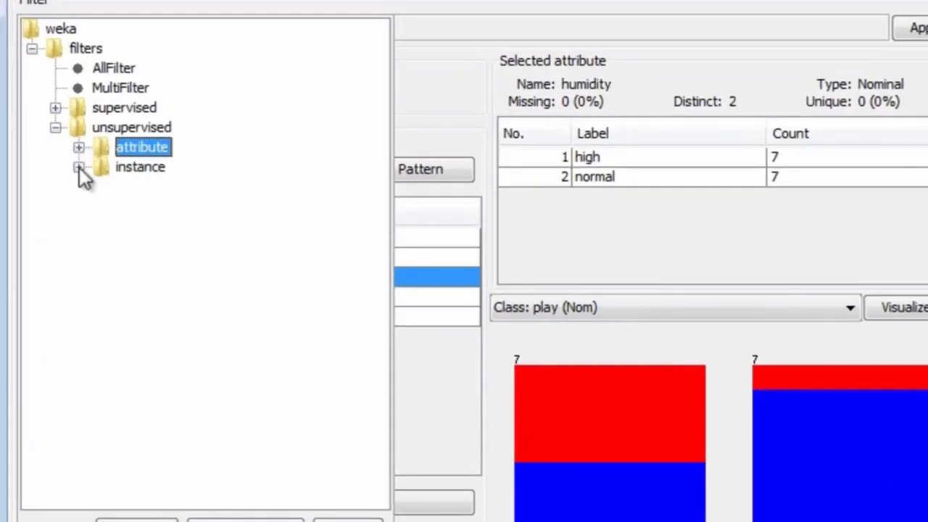
pyautogui.click(79, 167)
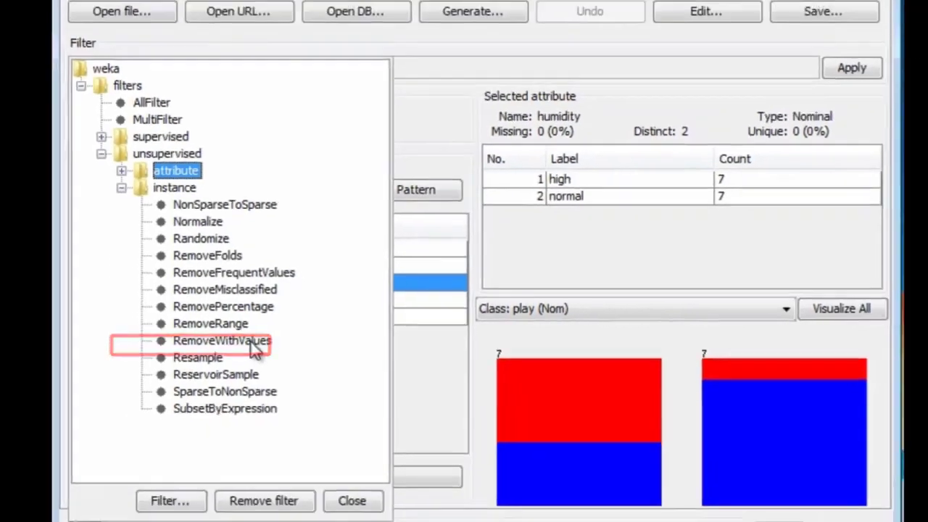
pyautogui.click(232, 347)
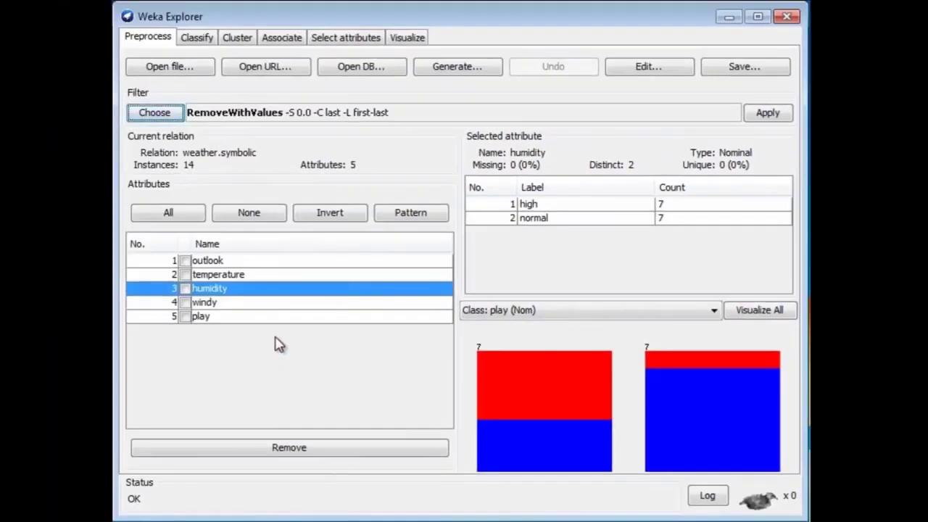
# Step: Configure the RemoveWithValues filter with attributeIndex 3 and nominalIndices 1
pyautogui.click(235, 116)
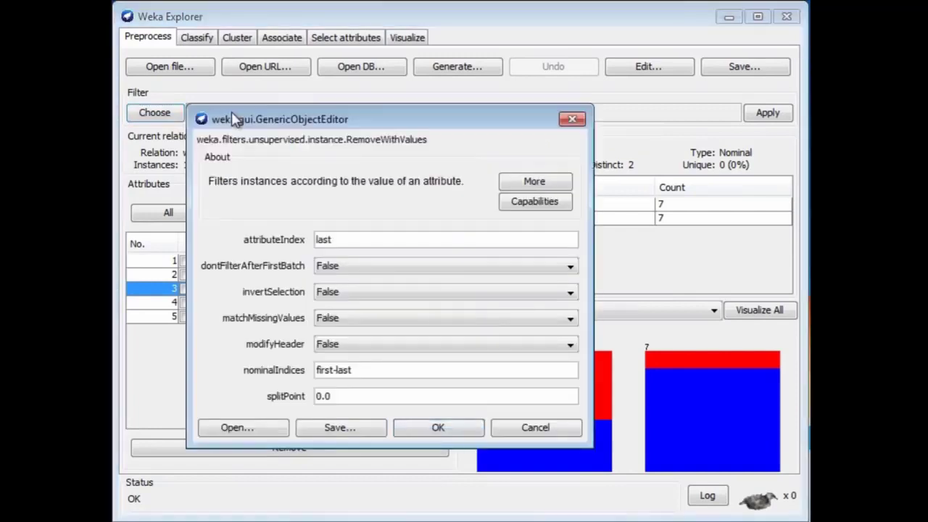
pyautogui.click(535, 183)
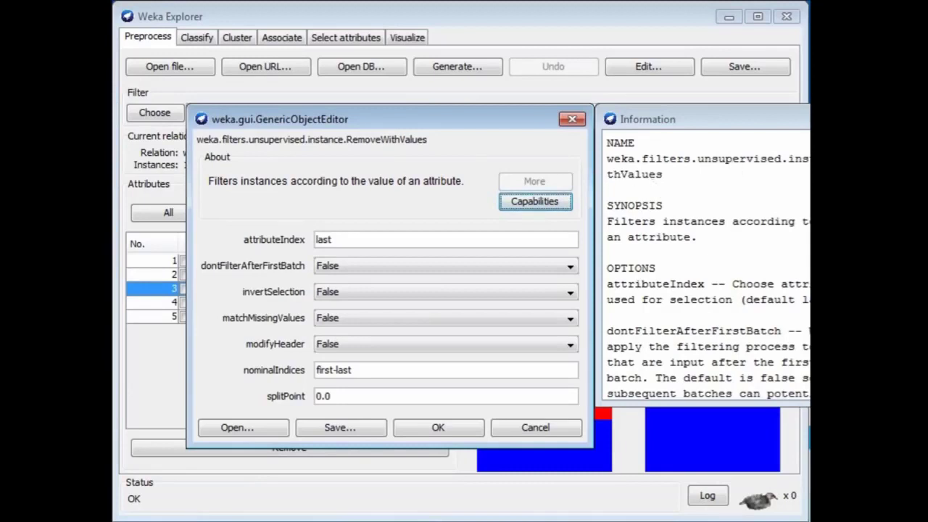
pyautogui.hotkey('alt', 'F4')
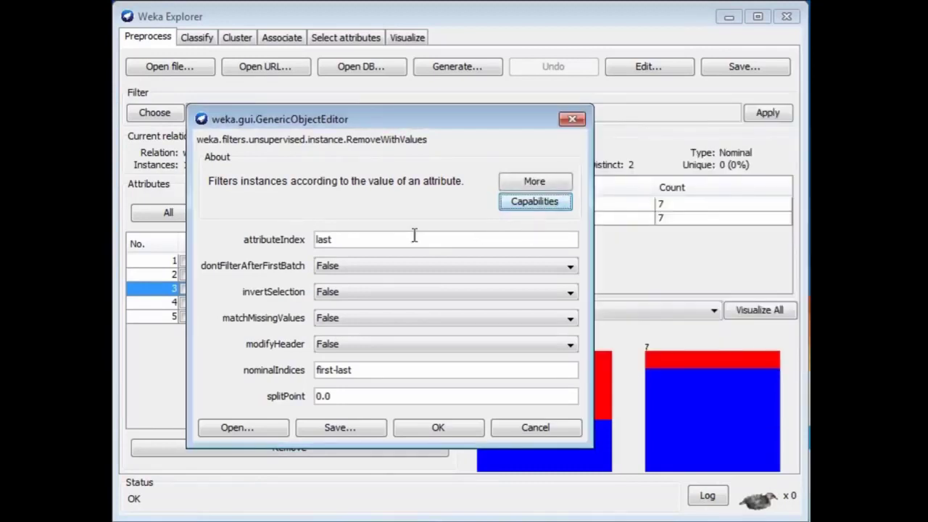
pyautogui.moveTo(350, 240); pyautogui.dragTo(278, 240)
pyautogui.write('3')
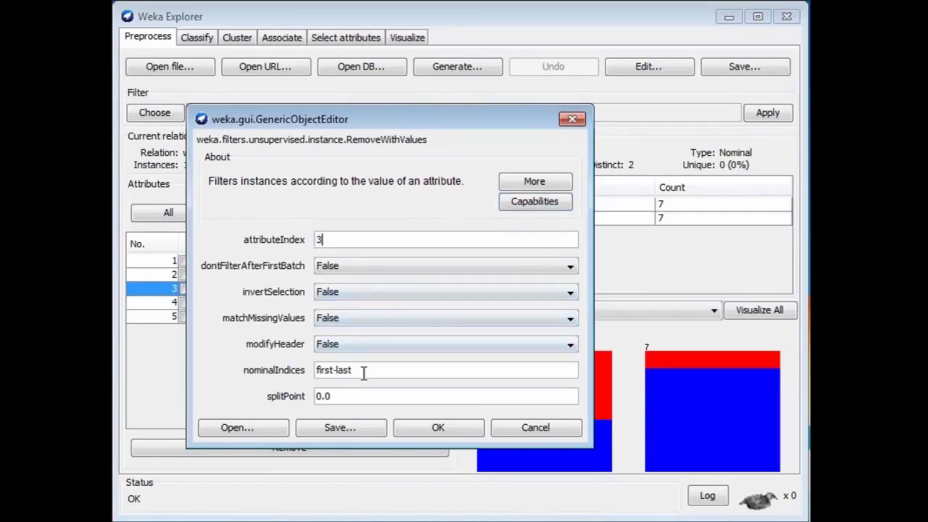
pyautogui.moveTo(364, 371); pyautogui.dragTo(303, 365)
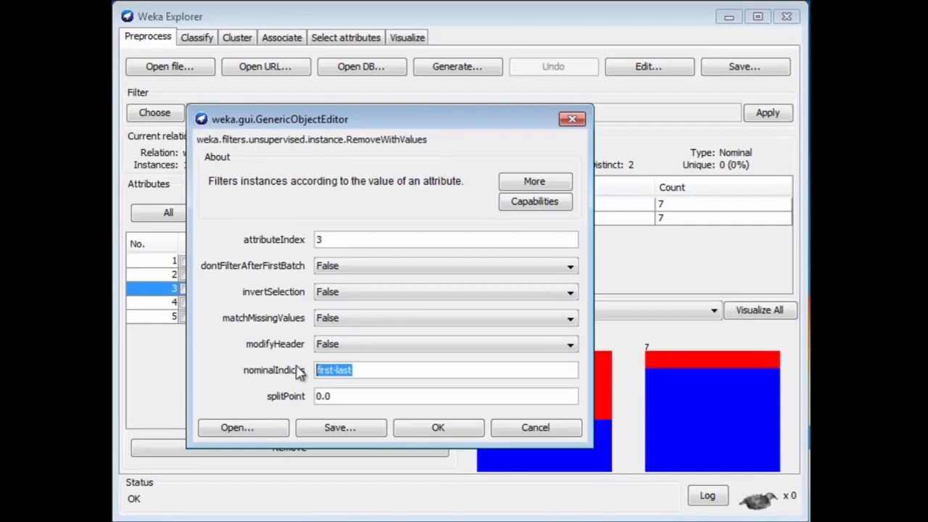
pyautogui.write('1')
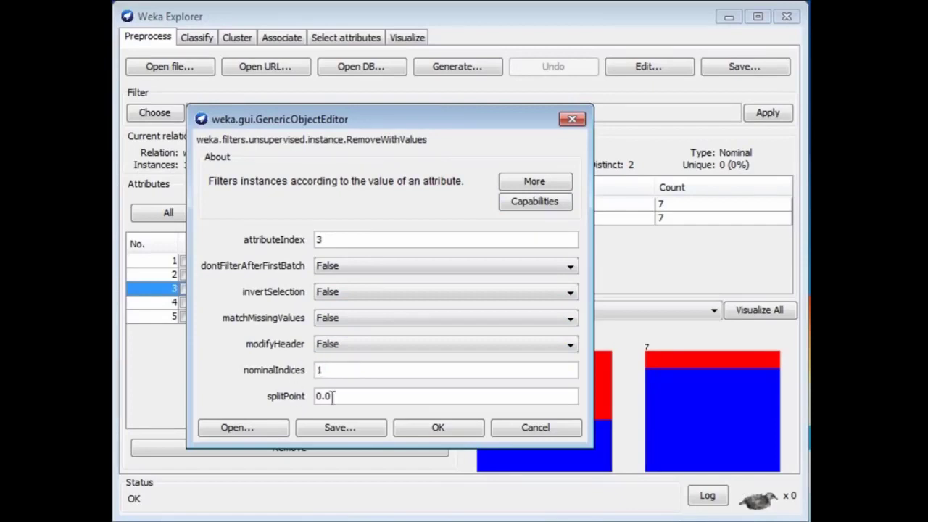
pyautogui.click(461, 435)
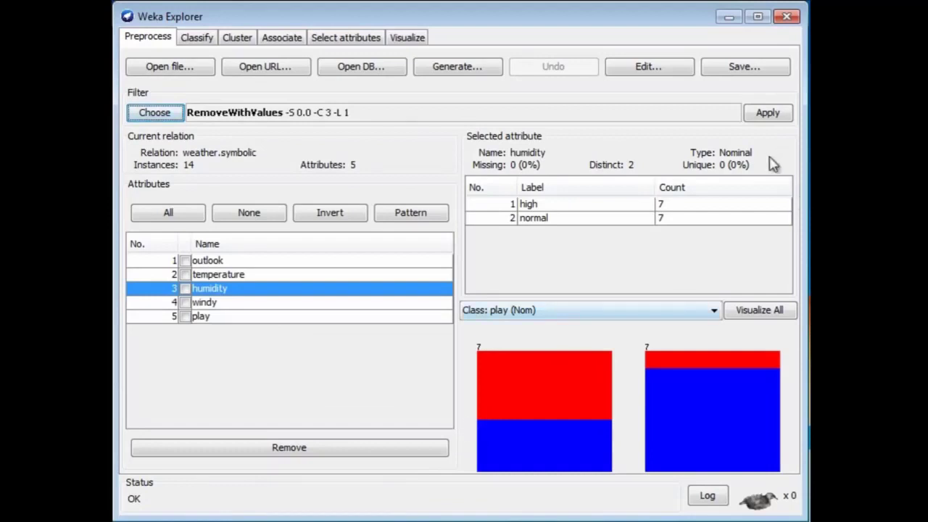
# Step: Apply the RemoveWithValues filter, check the humidity attribute's value counts and undo the filtering
pyautogui.click(767, 114)
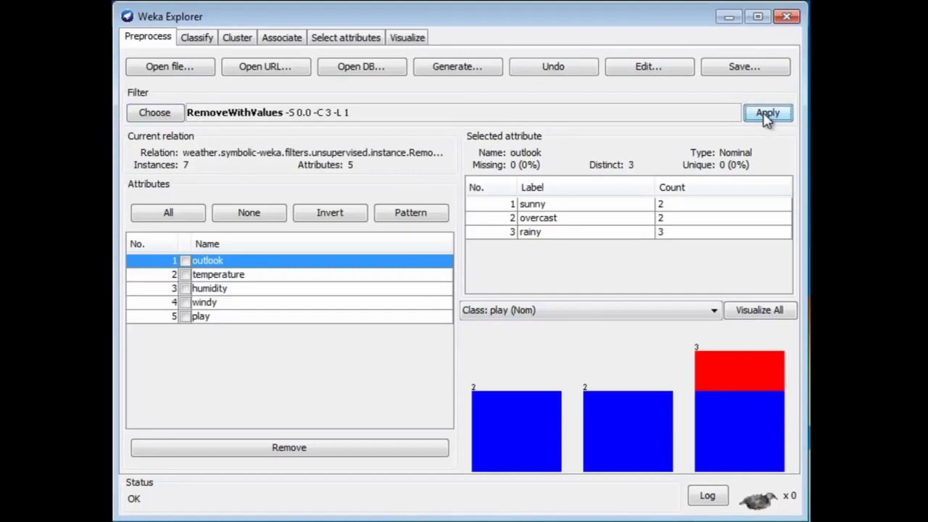
pyautogui.click(215, 291)
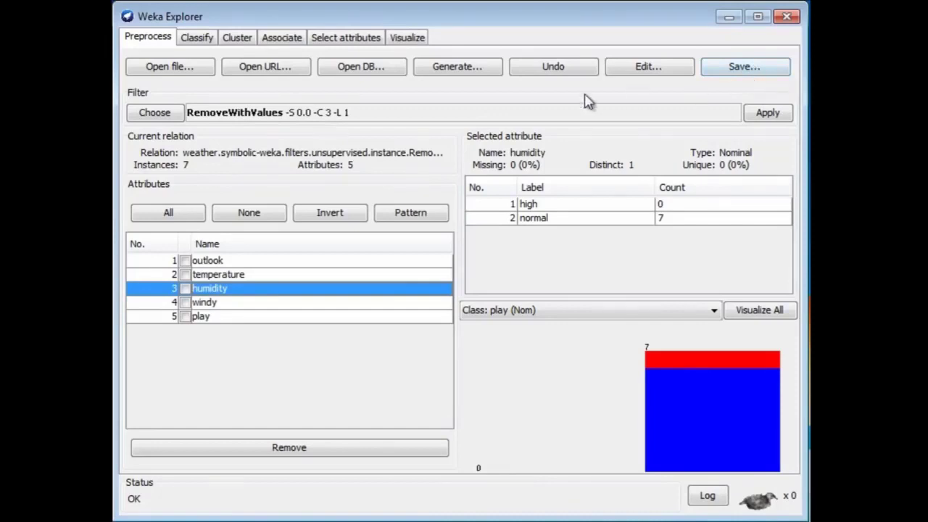
pyautogui.click(572, 71)
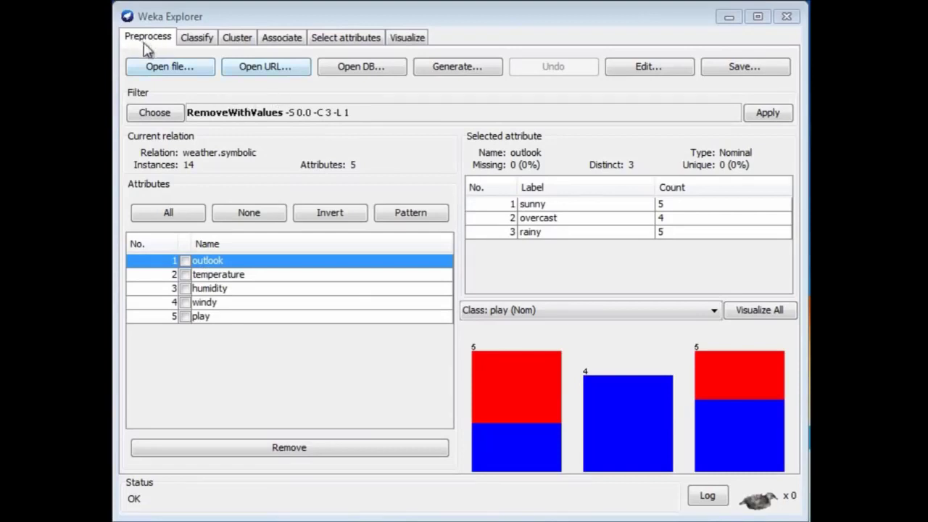
# Step: Load glass.arff and evaluate the J48 tree classifier with 10-fold cross-validation, checking the percentage of correctly classified instances
pyautogui.click(161, 67)
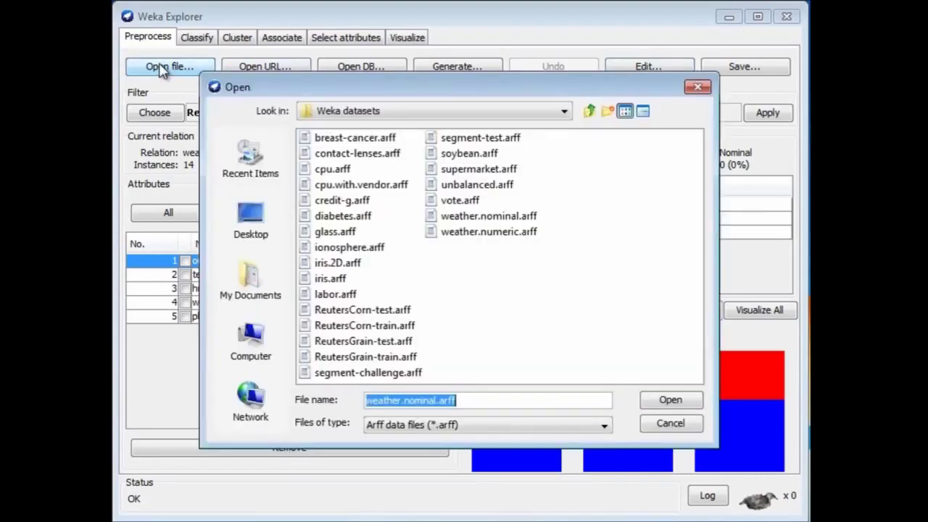
pyautogui.doubleClick(330, 232)
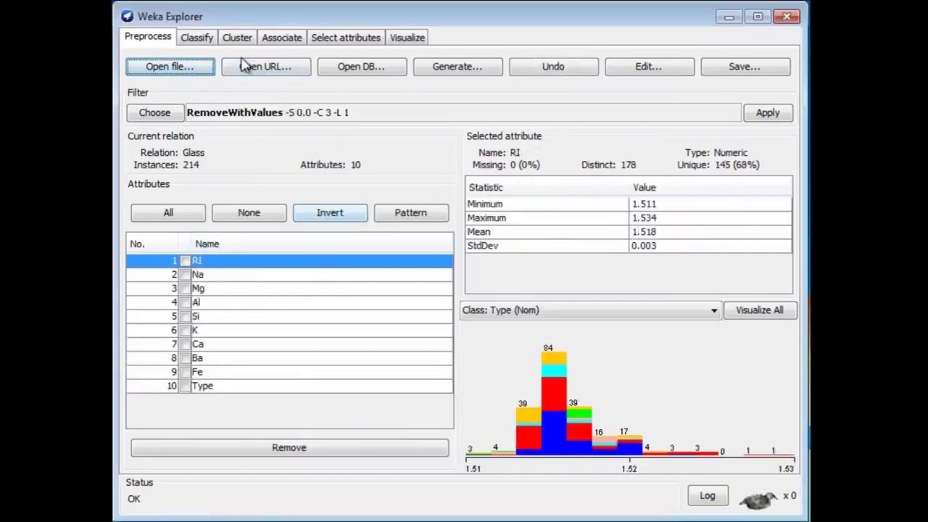
pyautogui.click(206, 43)
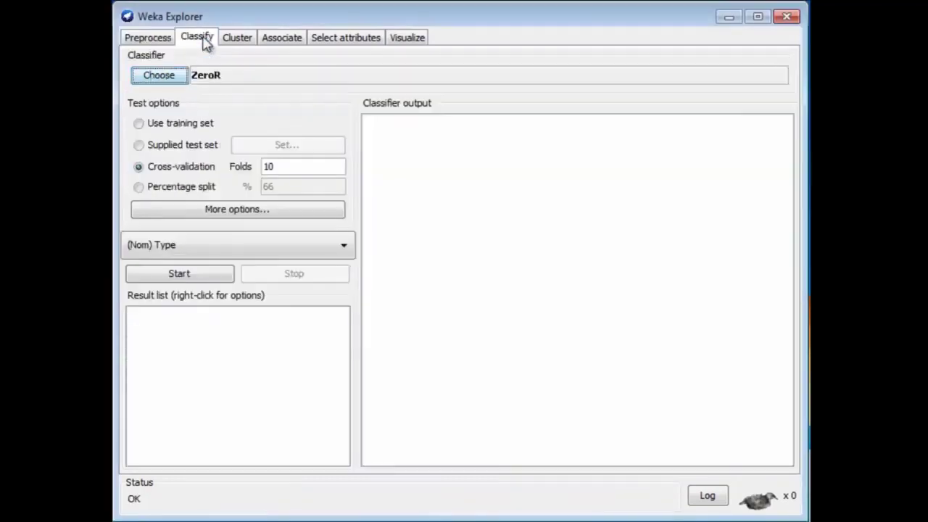
pyautogui.click(157, 80)
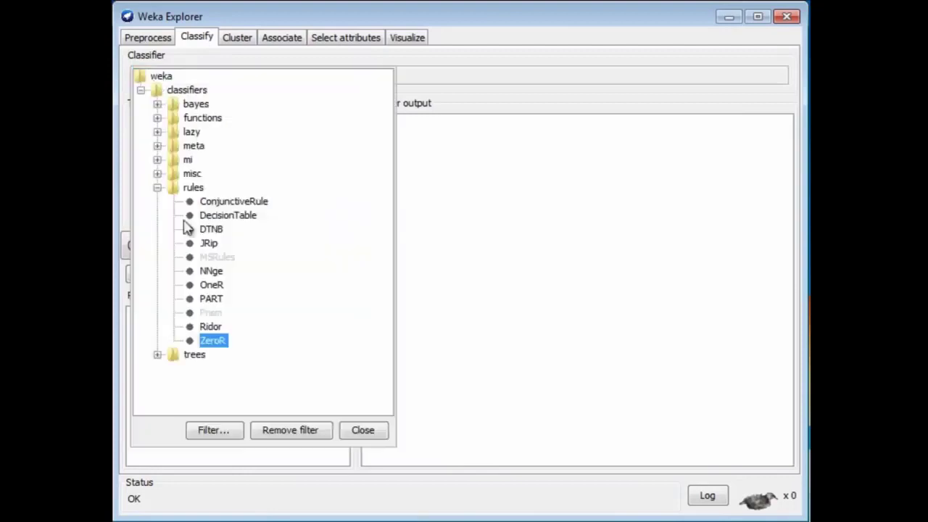
pyautogui.click(158, 354)
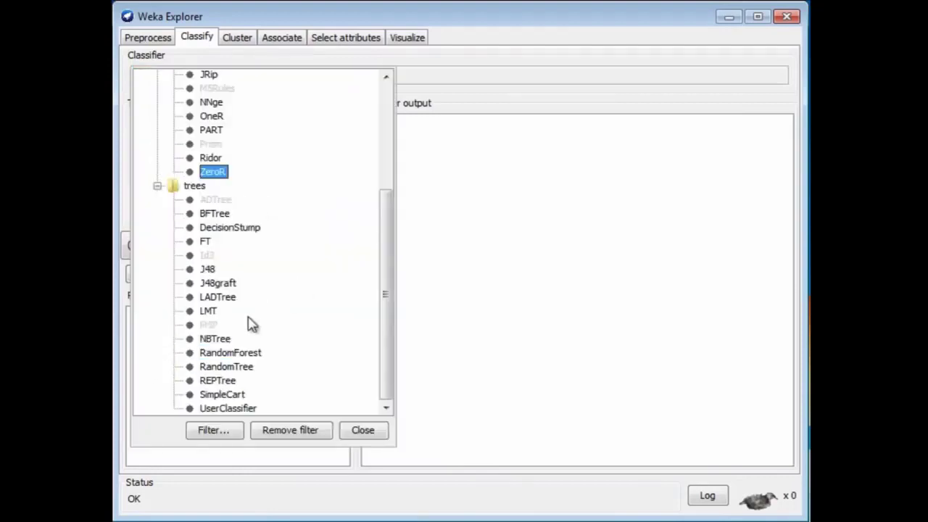
pyautogui.click(209, 270)
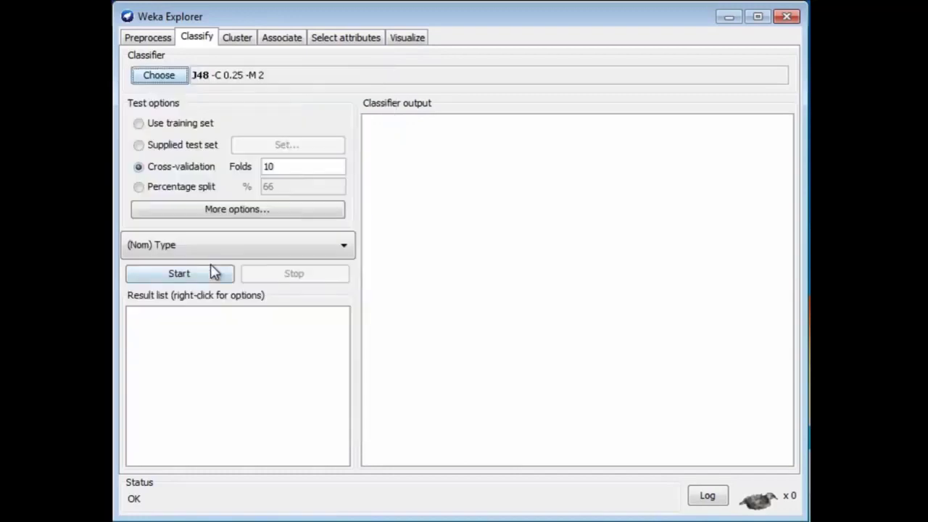
pyautogui.click(207, 276)
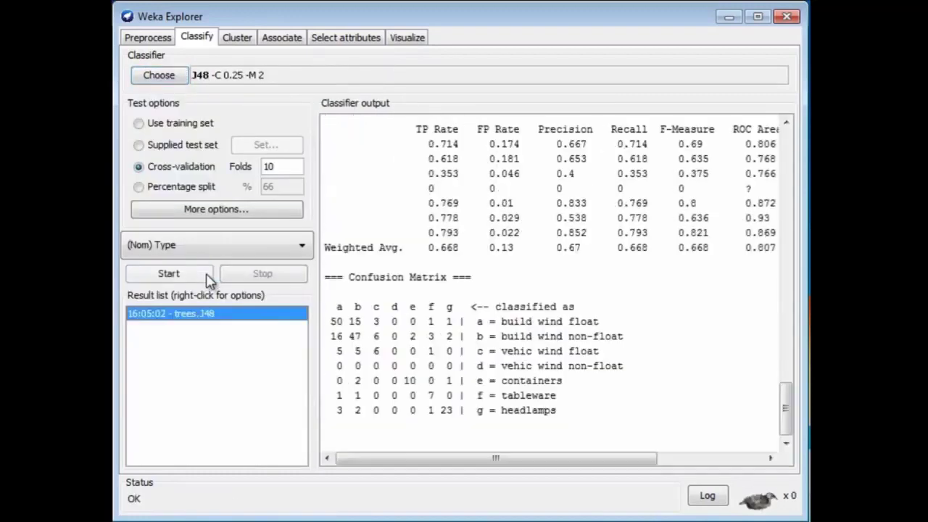
pyautogui.moveTo(785, 420); pyautogui.dragTo(784, 388)
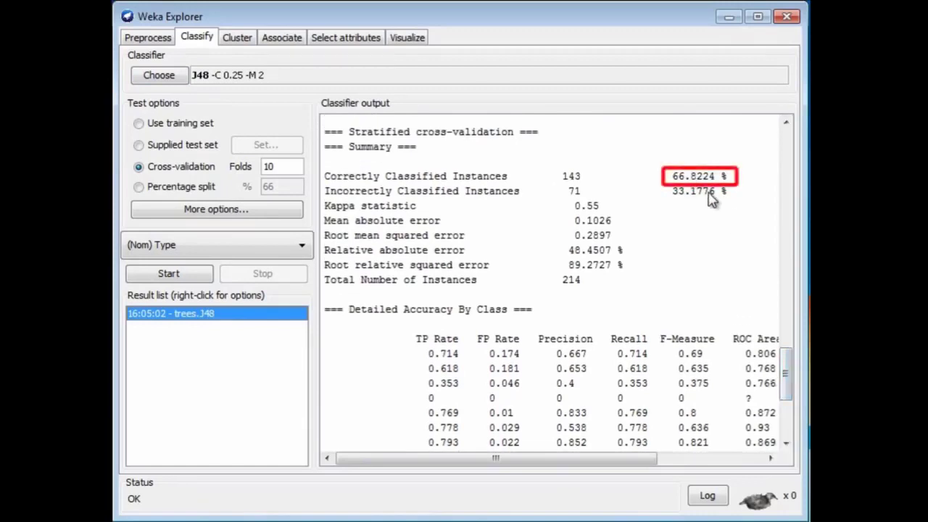
# Step: Remove the Fe attribute from the glass dataset directly in the attribute list
pyautogui.click(137, 39)
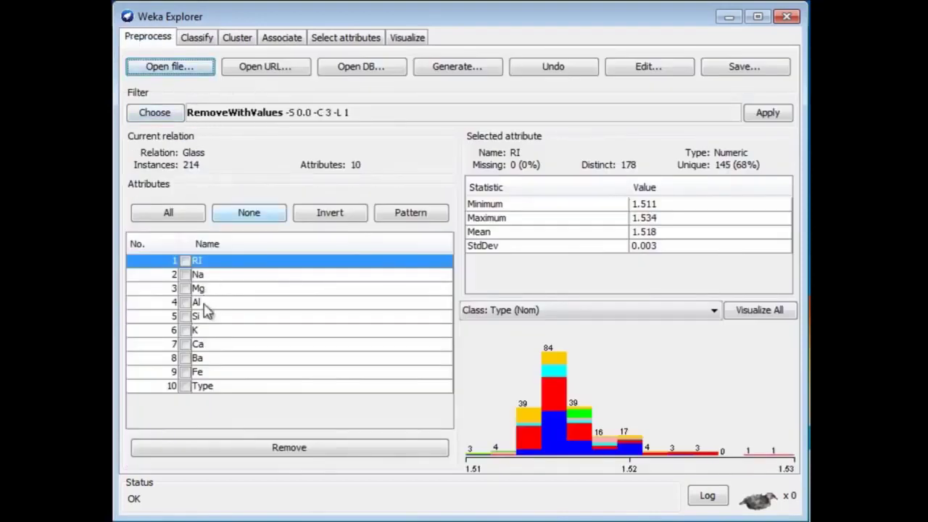
pyautogui.click(185, 373)
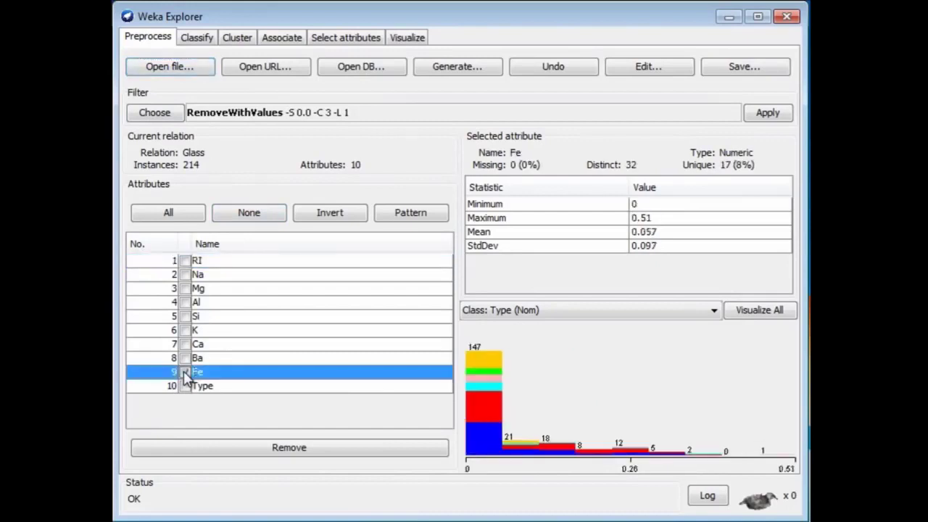
pyautogui.click(243, 448)
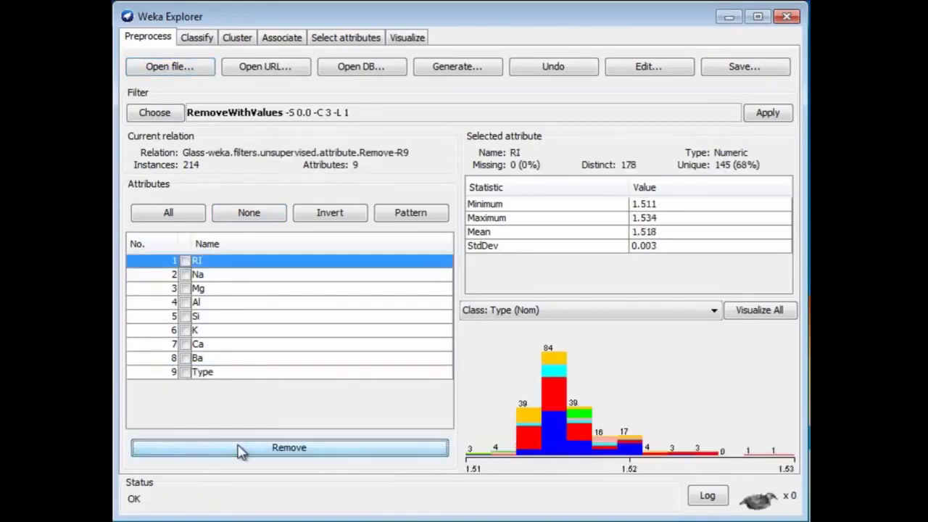
# Step: Rerun J48 on the glass data without Fe and check the cross-validation accuracy
pyautogui.click(202, 42)
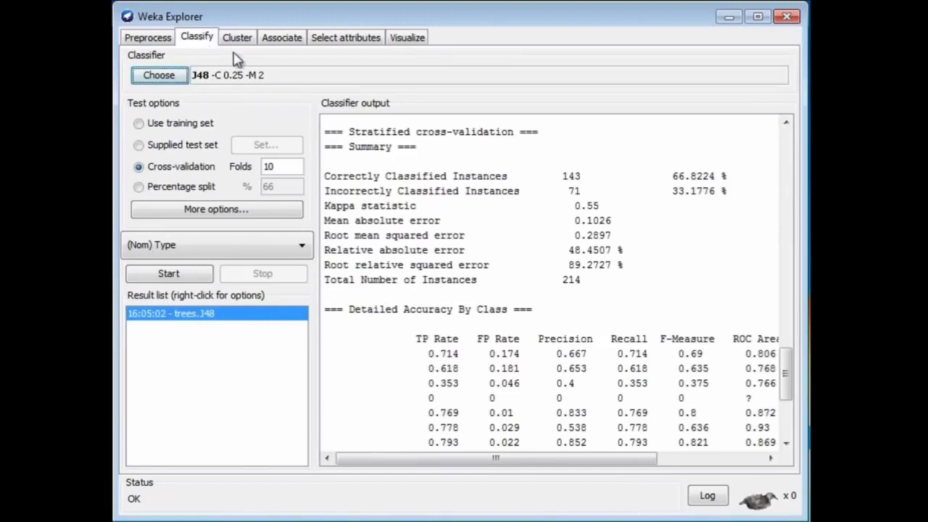
pyautogui.click(193, 276)
pyautogui.moveTo(787, 415); pyautogui.dragTo(786, 385)
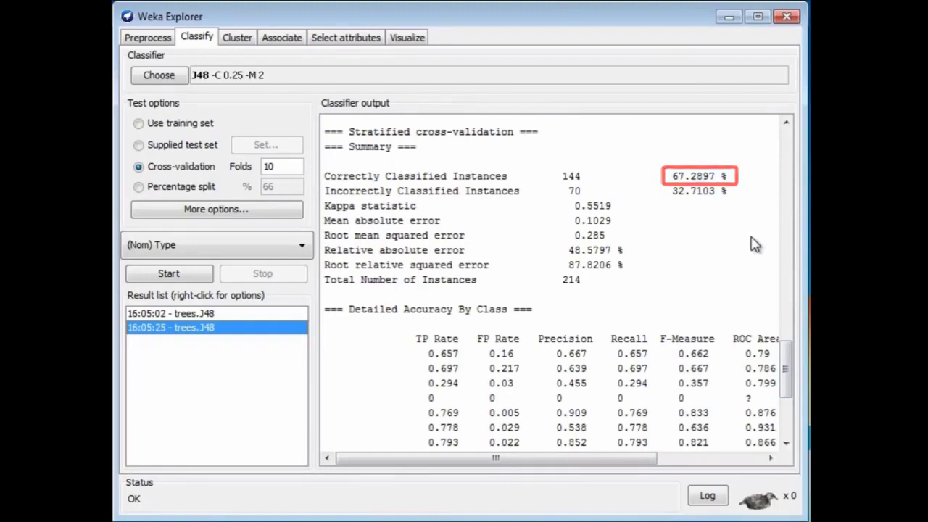
# Step: Remove the Na, Al, Si, K, Ca and Ba attributes, keeping only RI, Mg and Type
pyautogui.click(160, 41)
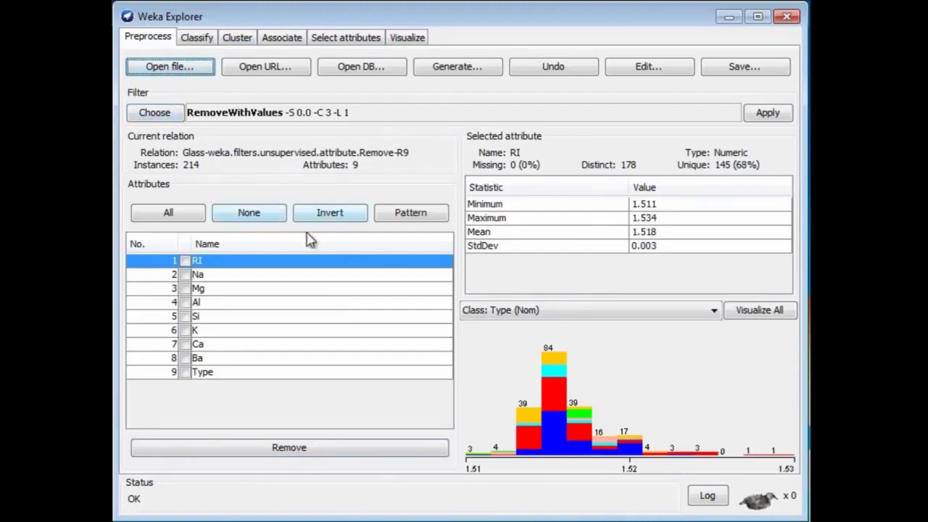
pyautogui.click(186, 274)
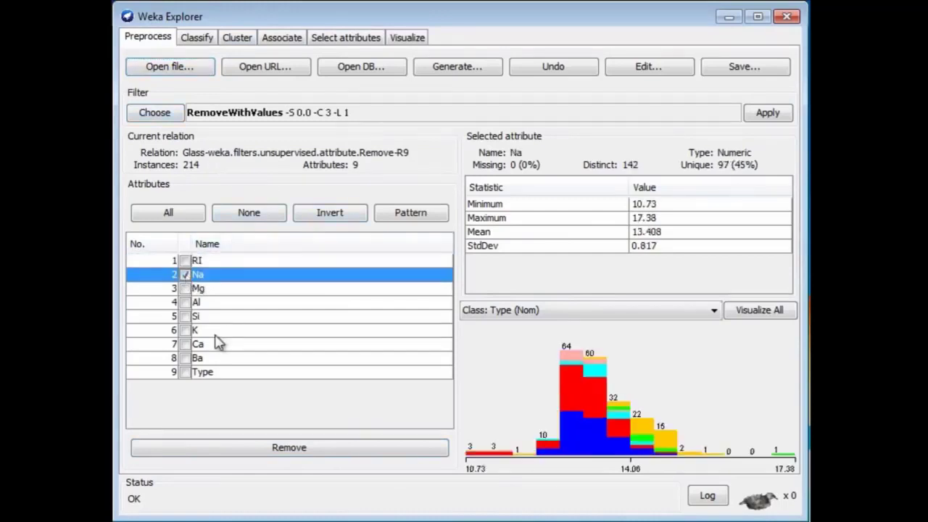
pyautogui.click(185, 303)
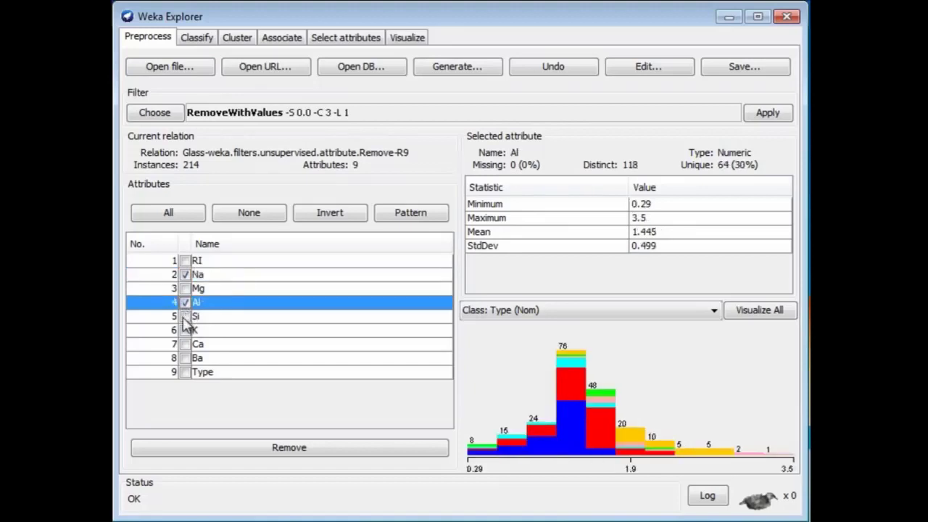
pyautogui.click(185, 317)
pyautogui.click(186, 330)
pyautogui.click(185, 344)
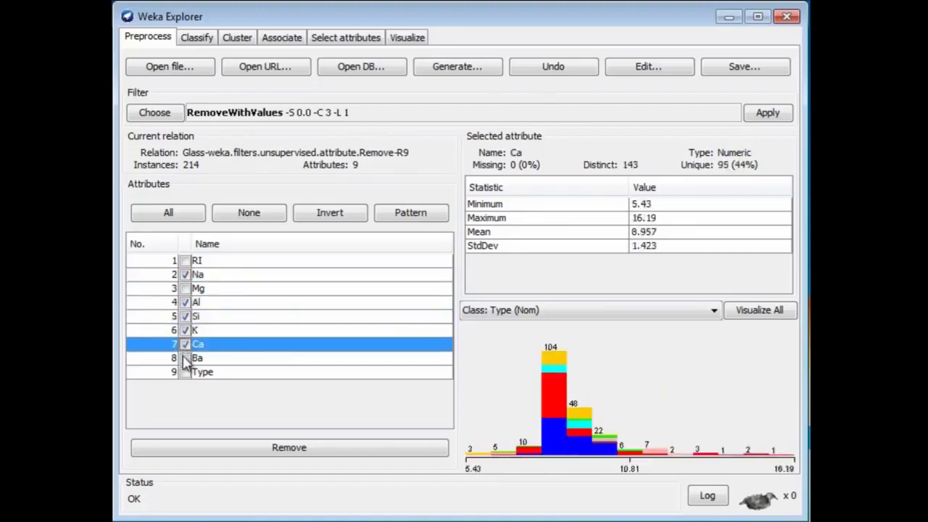
pyautogui.click(186, 358)
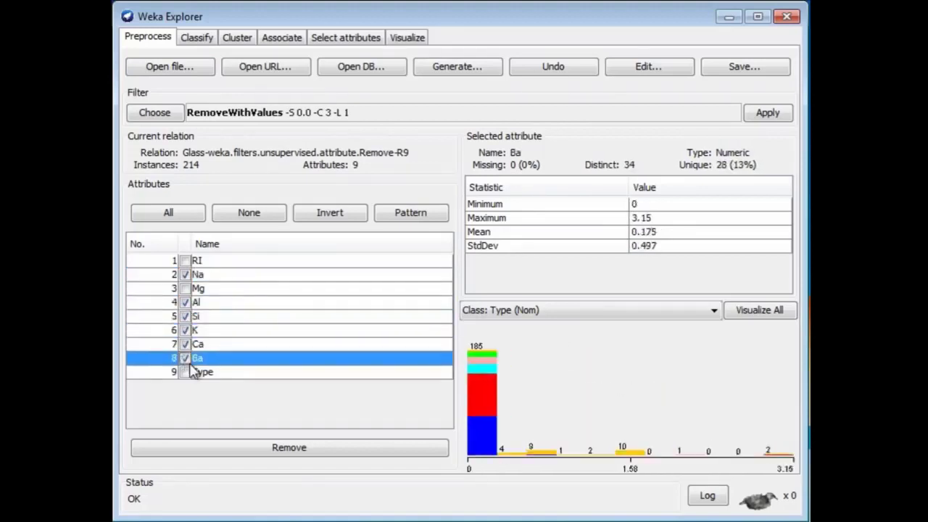
pyautogui.click(264, 451)
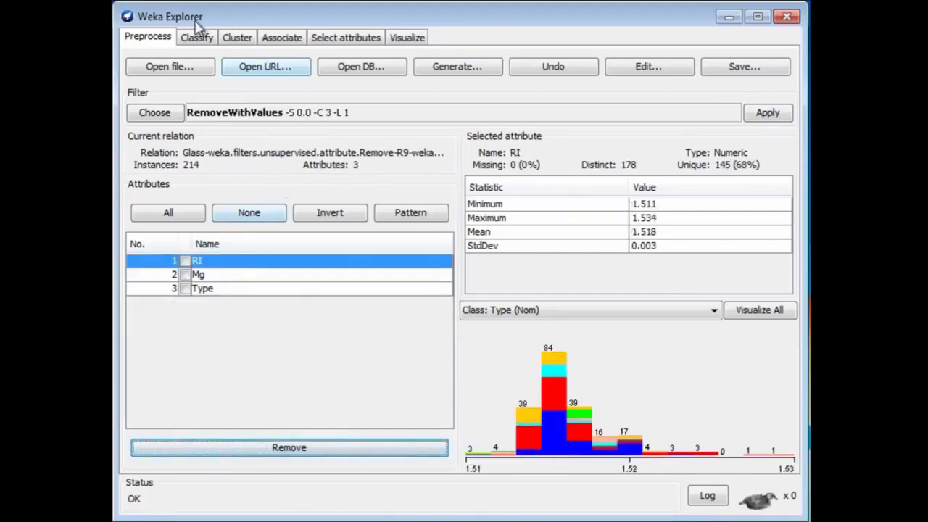
# Step: Evaluate J48 again using only RI and Mg as predictors and check the accuracy in the summary
pyautogui.click(196, 38)
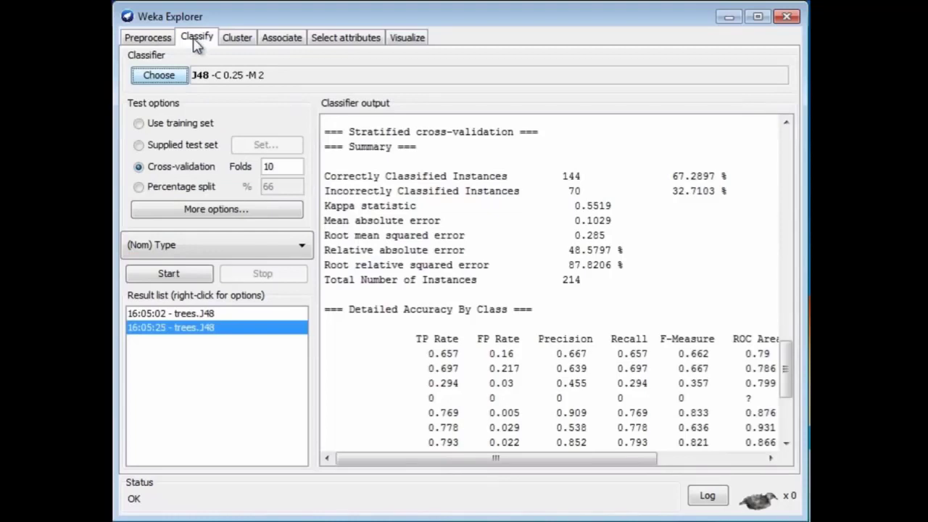
pyautogui.click(183, 280)
pyautogui.moveTo(788, 404); pyautogui.dragTo(791, 360)
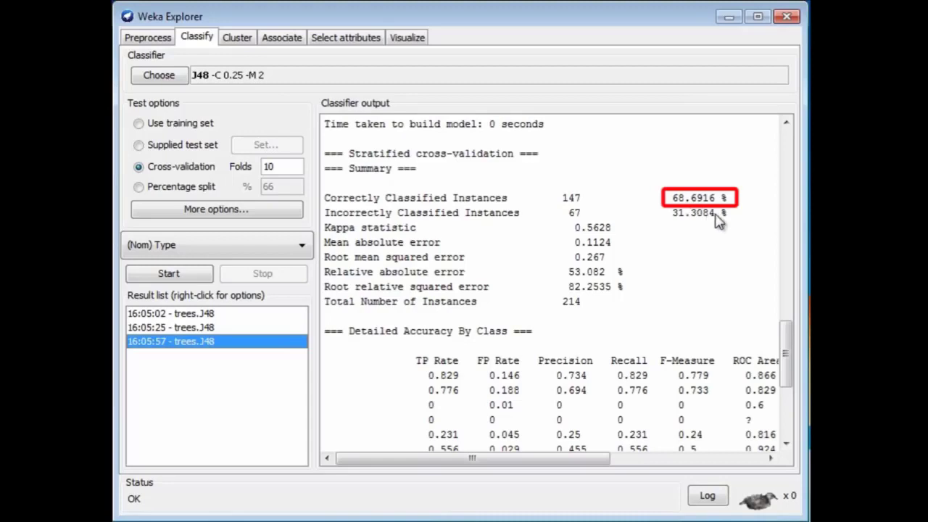
# Step: Visualize the decision tree of the latest J48 result, enlarging its window and fitting the tree to the screen
pyautogui.rightClick(213, 349)
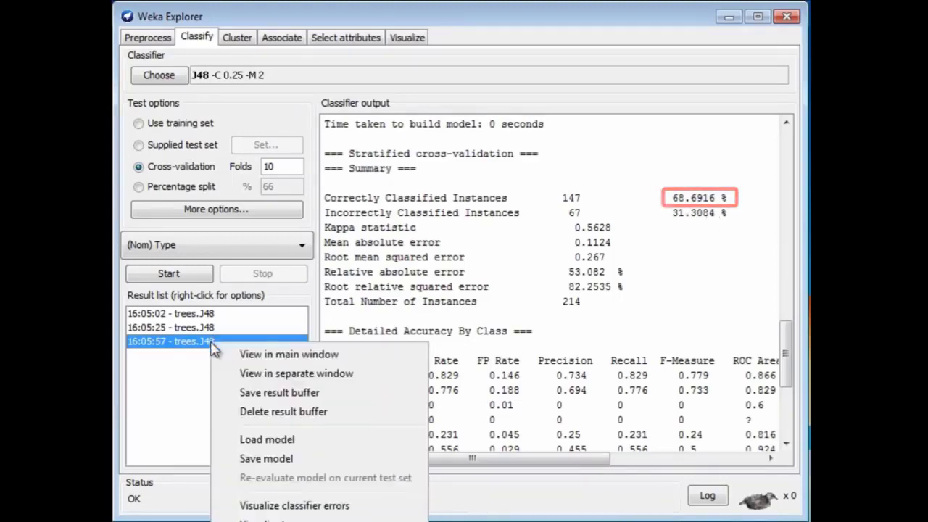
pyautogui.click(262, 520)
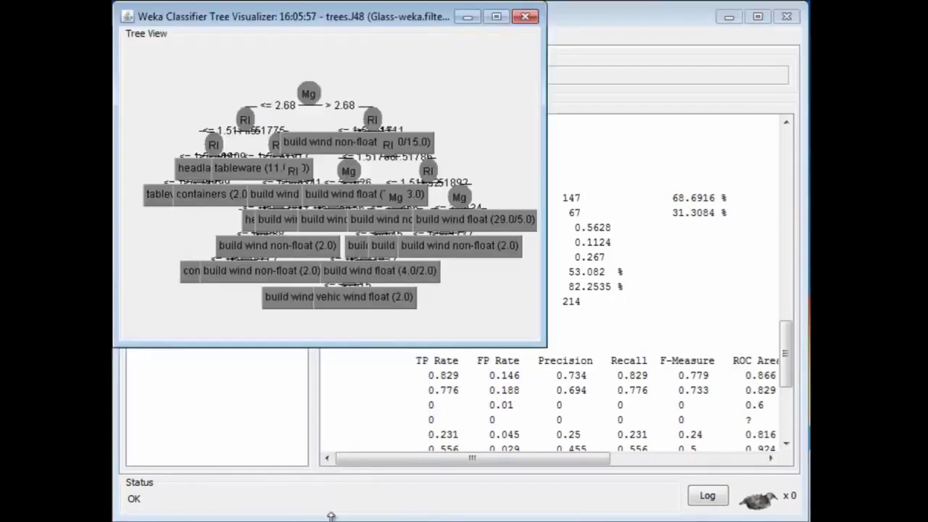
pyautogui.moveTo(543, 347); pyautogui.dragTo(785, 516)
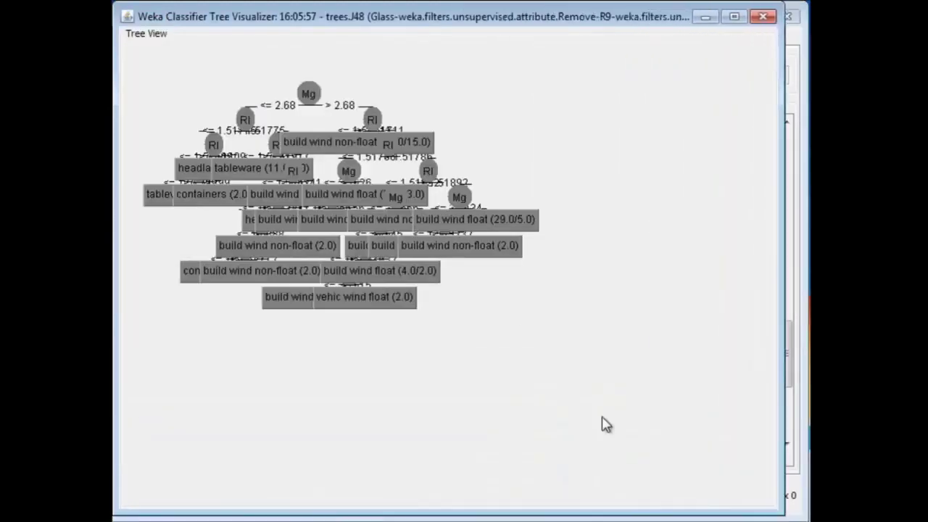
pyautogui.rightClick(544, 352)
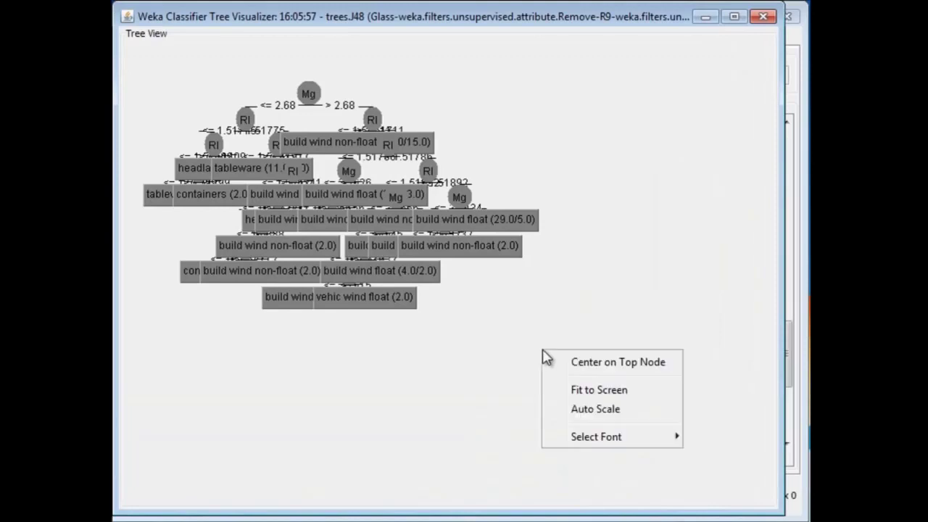
pyautogui.click(586, 390)
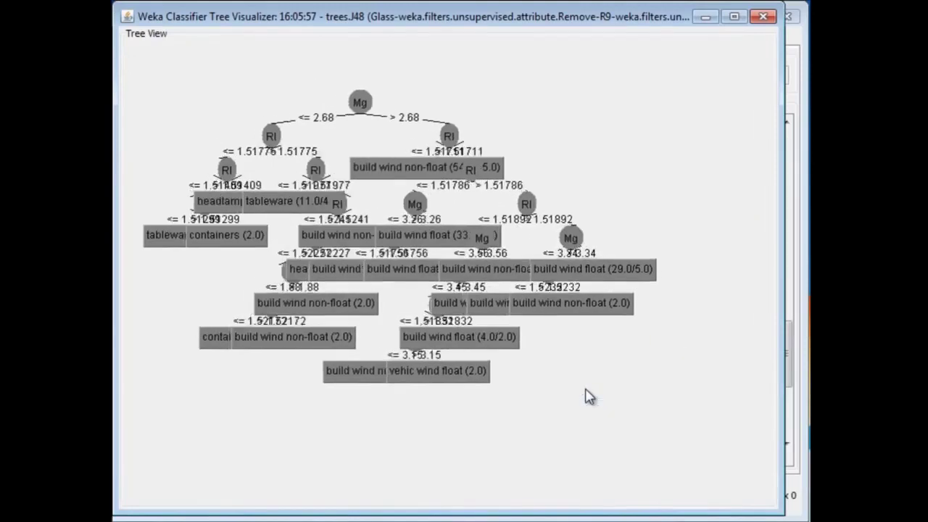
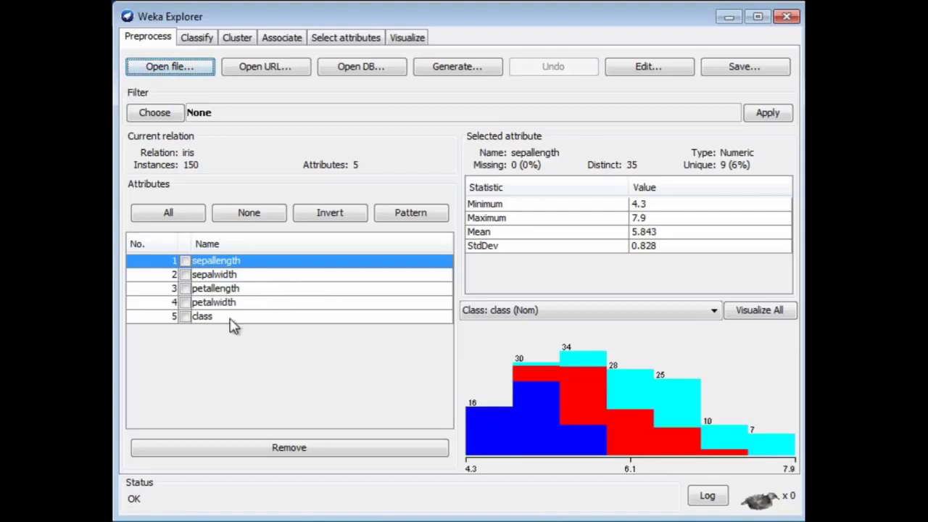
# Step: Inspect the iris class attribute and enlarge the plot of sepalwidth (X) against petalwidth (Y) from the plot matrix
pyautogui.click(231, 324)
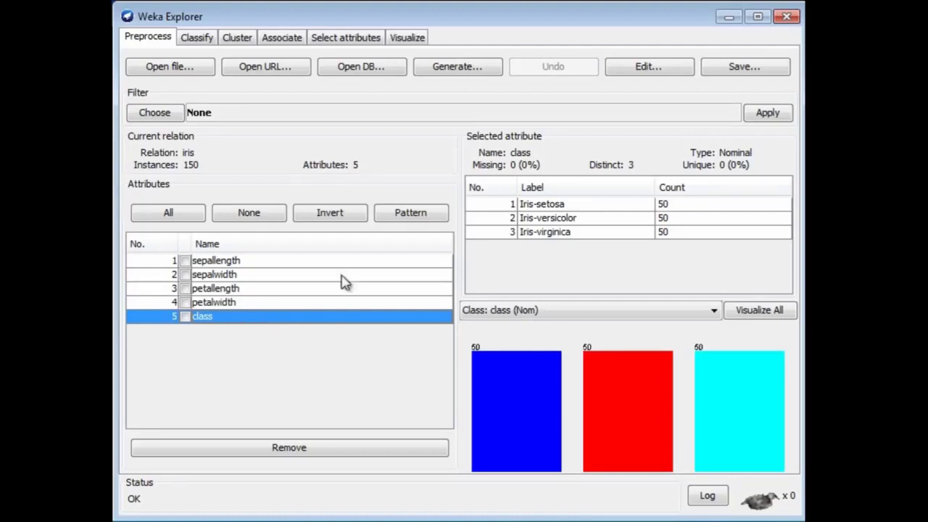
pyautogui.click(408, 39)
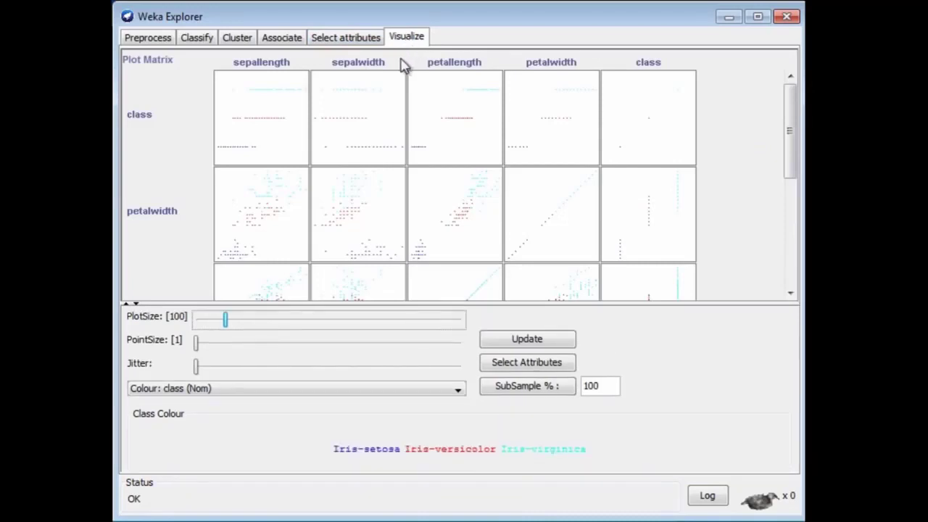
pyautogui.scroll(-4, 382, 117)
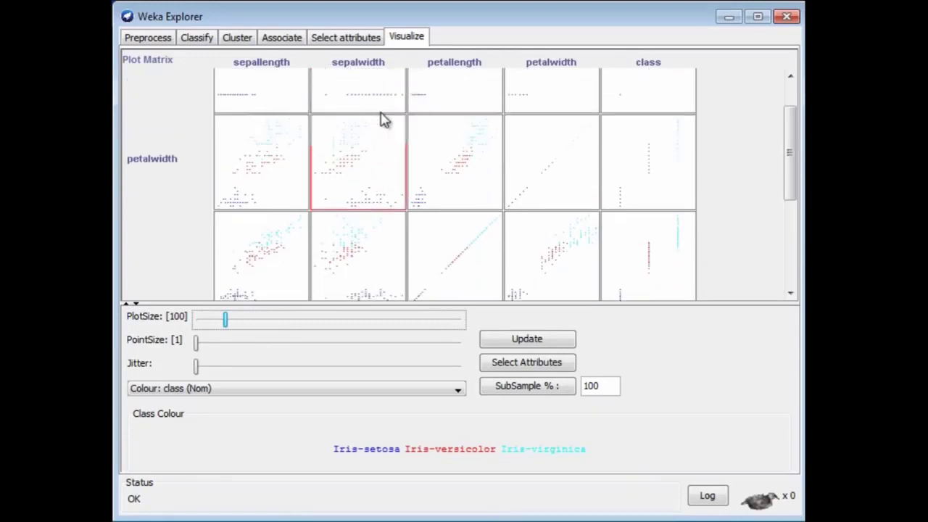
pyautogui.scroll(3, 384, 119)
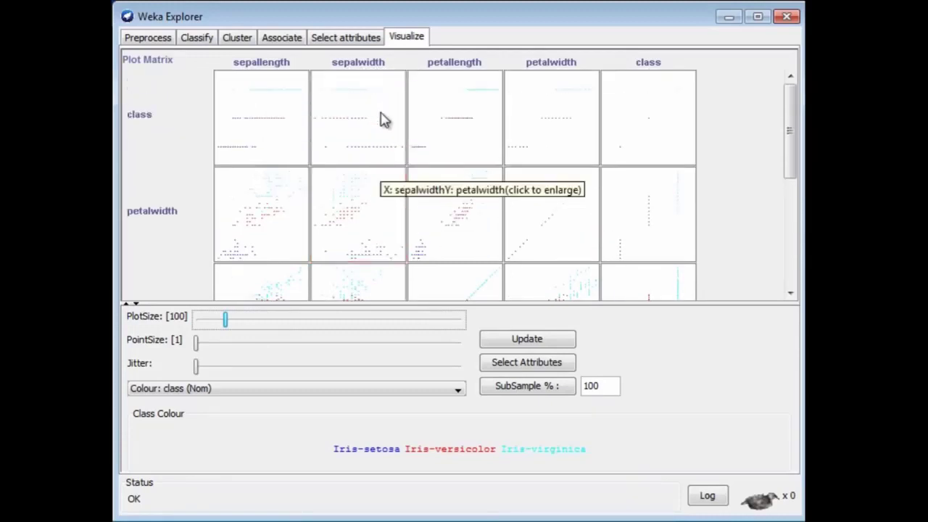
pyautogui.click(355, 218)
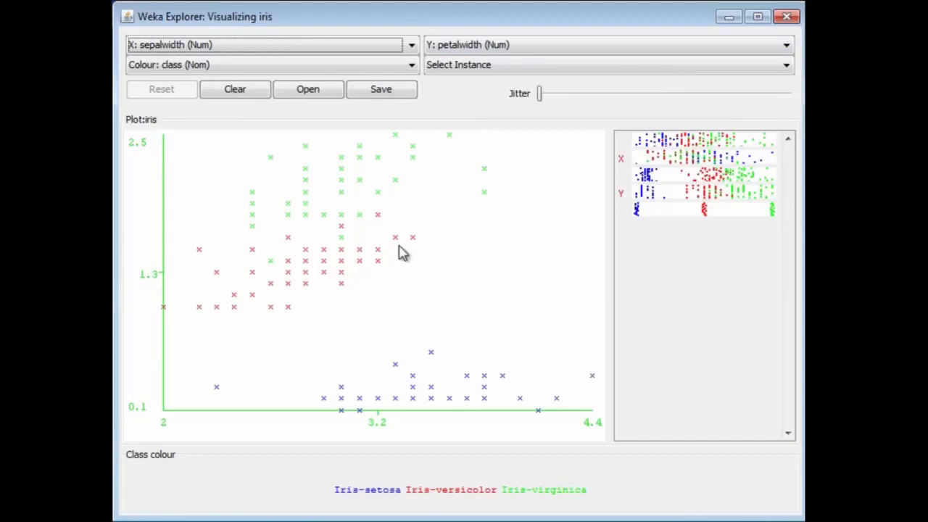
# Step: Open and dismiss the colour chooser for Iris-setosa, and show the instance info of the rightmost Iris-versicolor point
pyautogui.click(377, 491)
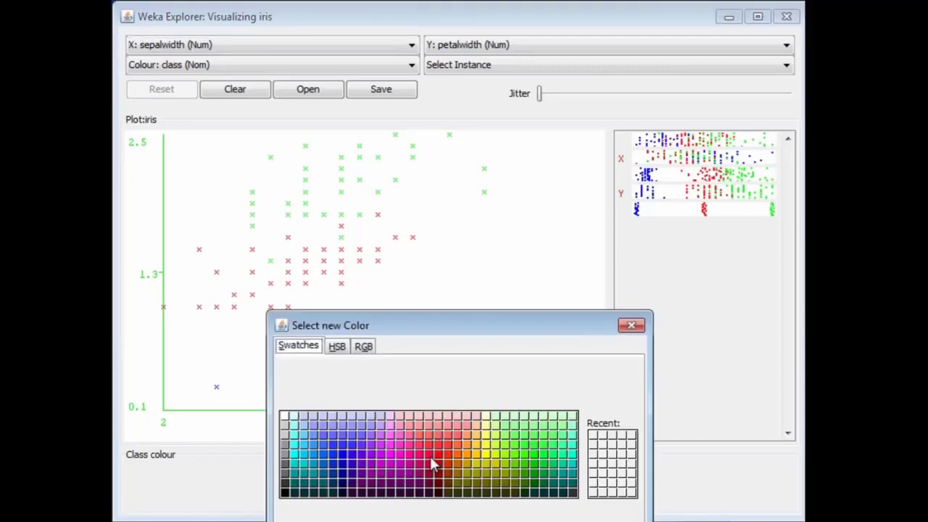
pyautogui.click(631, 326)
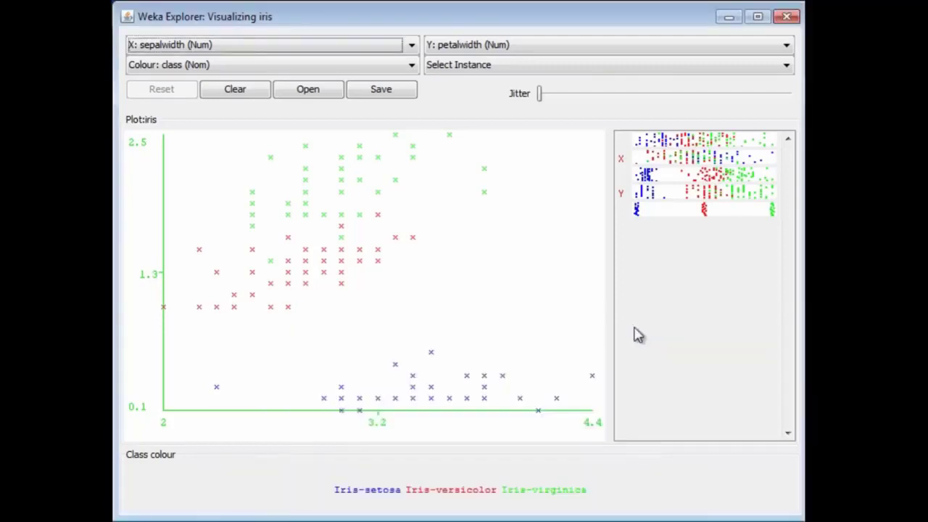
pyautogui.click(414, 239)
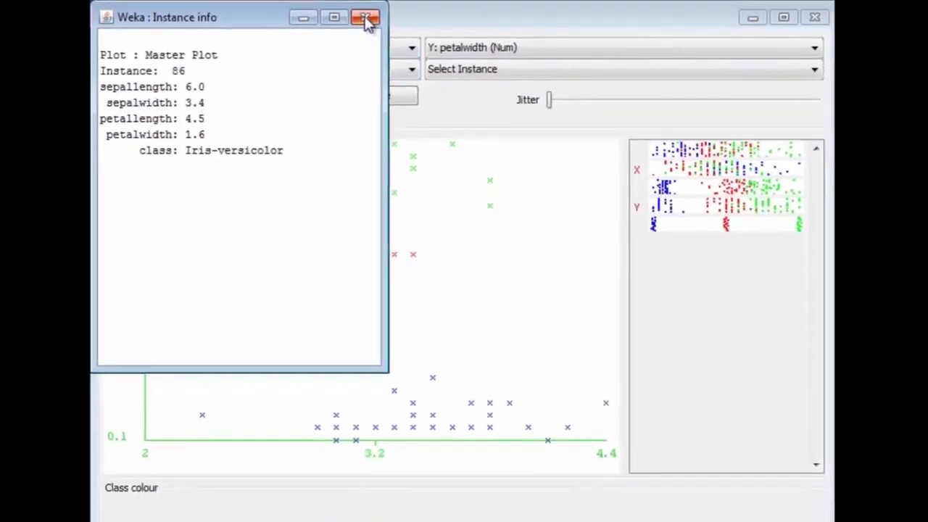
# Step: Close the instance info and try different attributes on the axes, ending with petallength on X and sepalwidth on Y
pyautogui.click(366, 18)
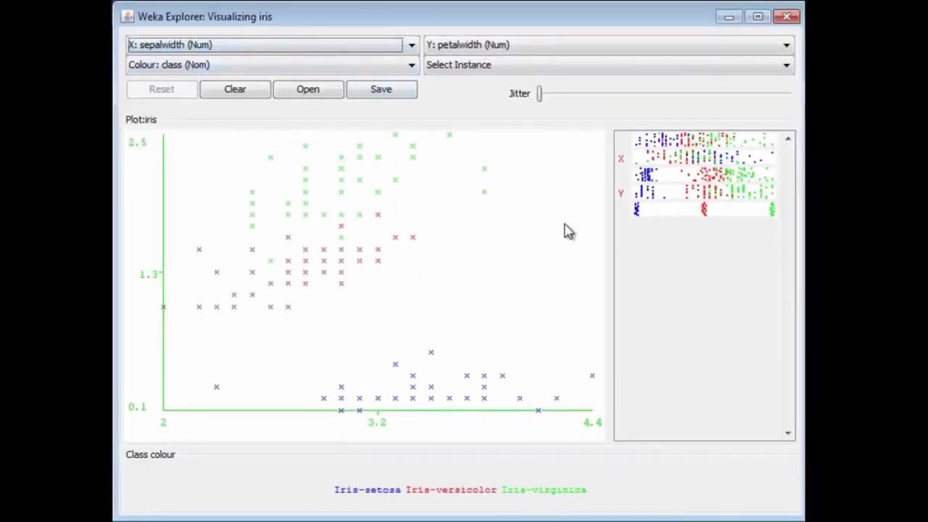
pyautogui.click(411, 47)
pyautogui.click(411, 47)
pyautogui.click(674, 145)
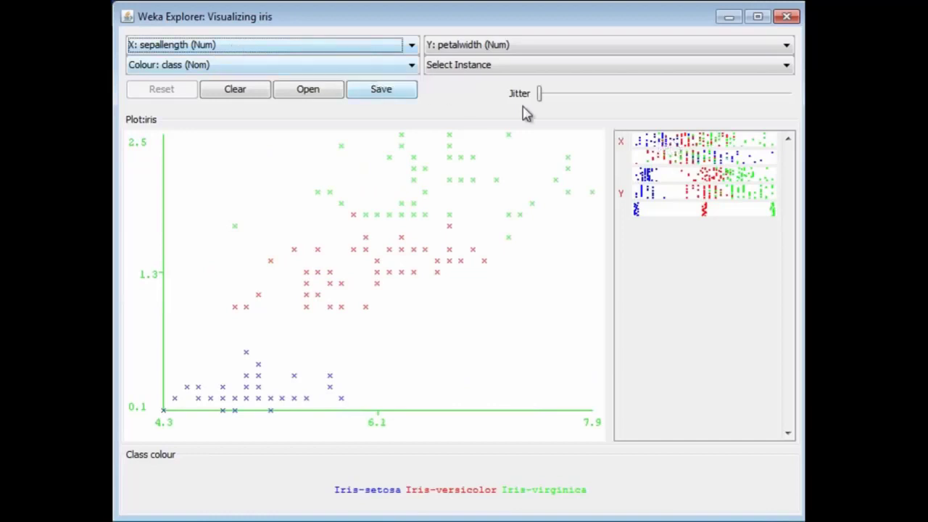
pyautogui.click(668, 160)
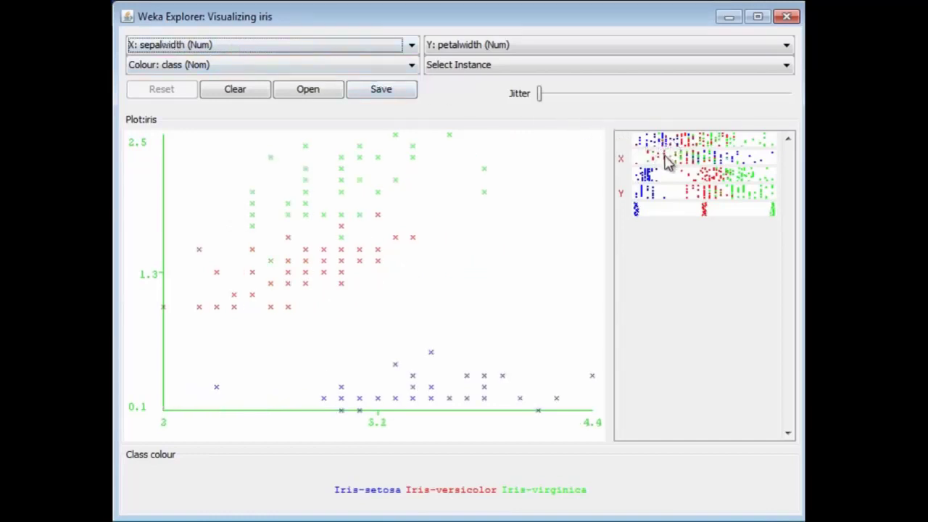
pyautogui.click(669, 177)
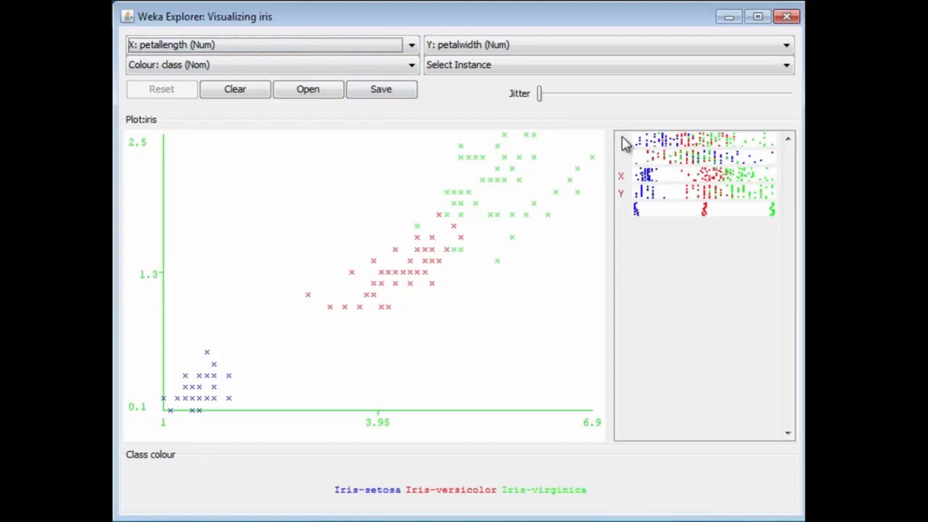
pyautogui.rightClick(653, 147)
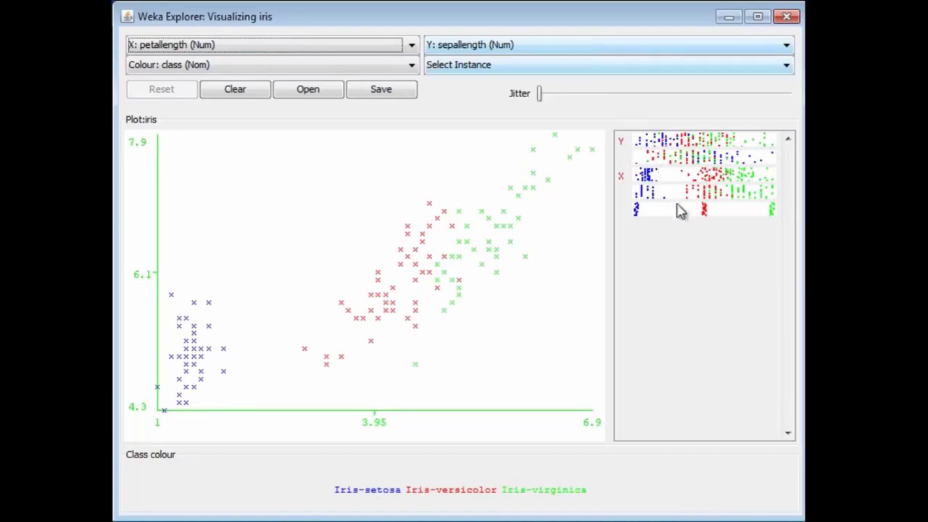
pyautogui.rightClick(674, 161)
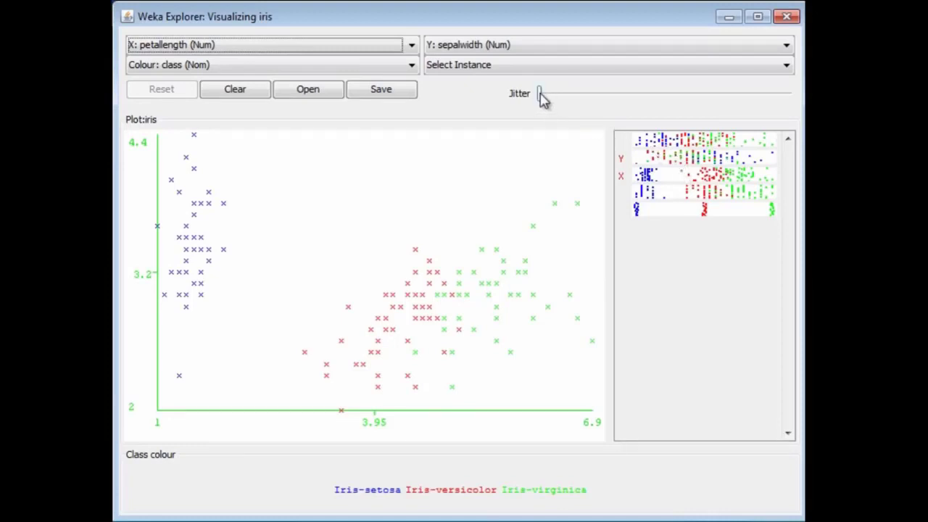
# Step: Add slight jitter to the plot and read through the instance info of the overlapping Iris-setosa points at petallength 1.4, sepalwidth 3.0
pyautogui.moveTo(540, 93); pyautogui.dragTo(553, 102)
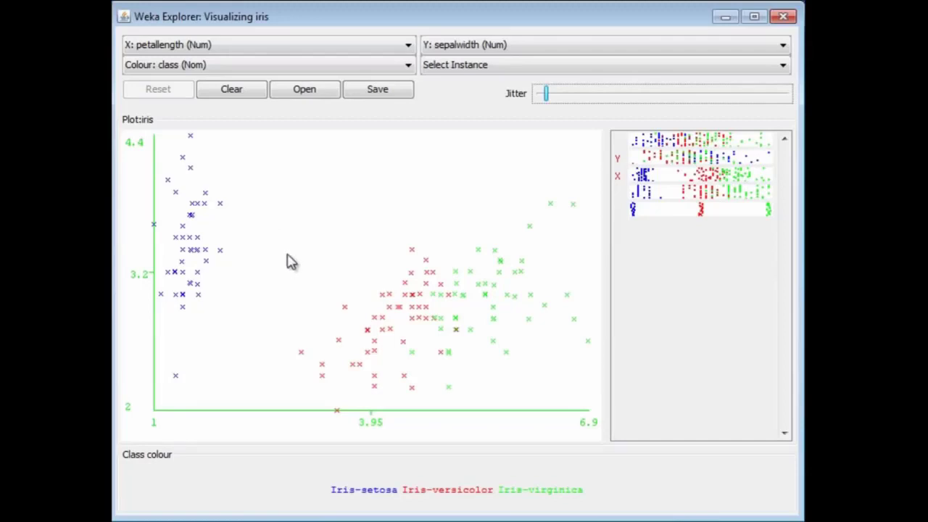
pyautogui.click(182, 298)
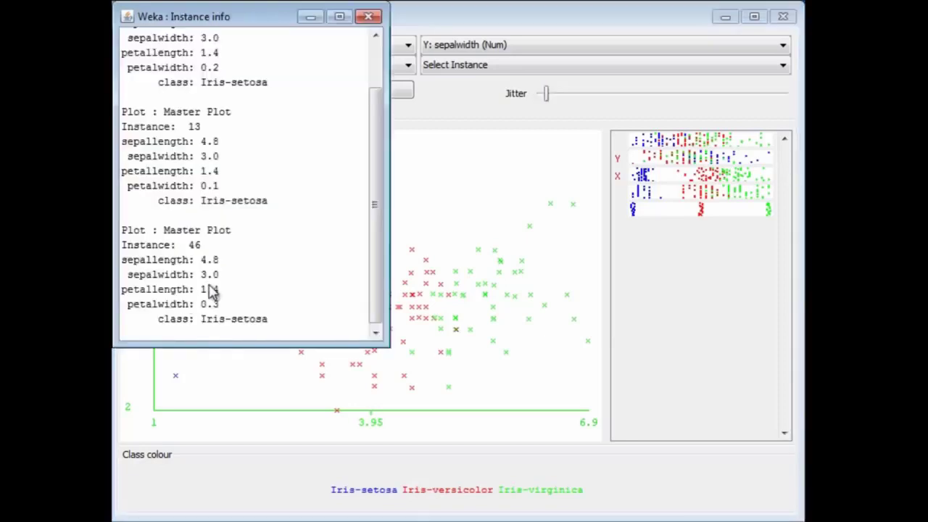
pyautogui.moveTo(376, 220)
pyautogui.mouseDown()
pyautogui.moveTo(374, 163)
pyautogui.moveTo(369, 234)
pyautogui.mouseUp()
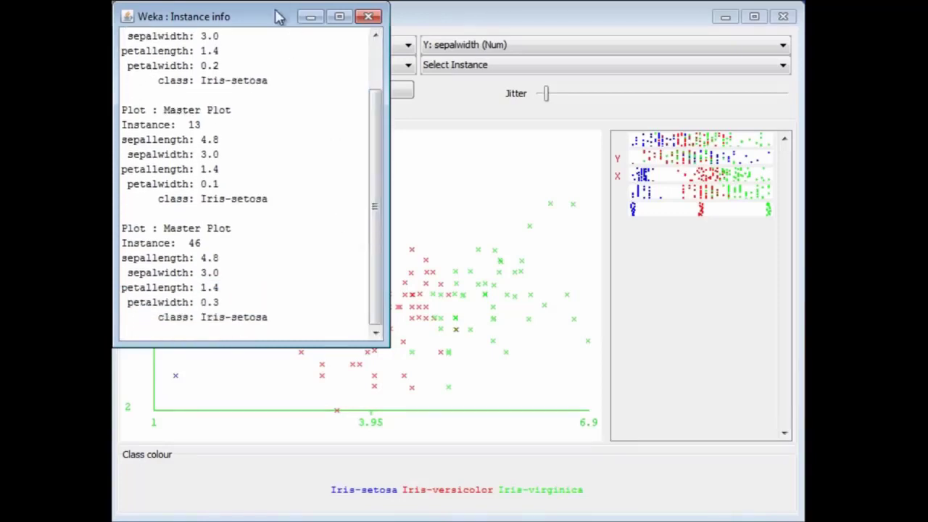
pyautogui.moveTo(280, 17); pyautogui.dragTo(307, 28)
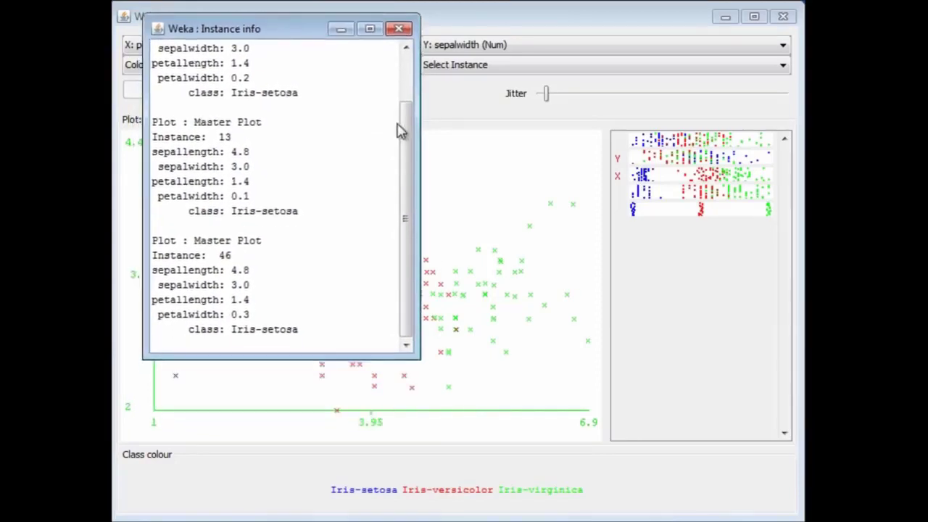
pyautogui.moveTo(401, 130); pyautogui.dragTo(408, 72)
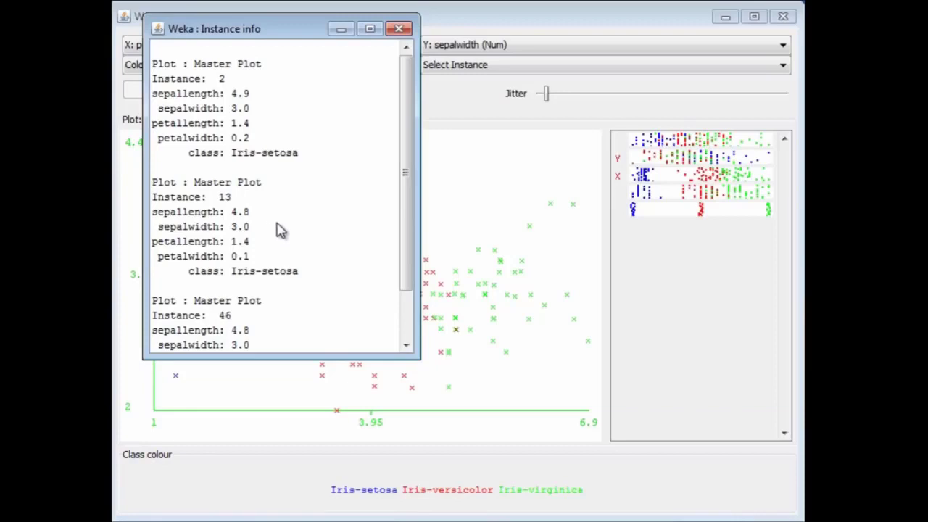
pyautogui.scroll(-1, 258, 254)
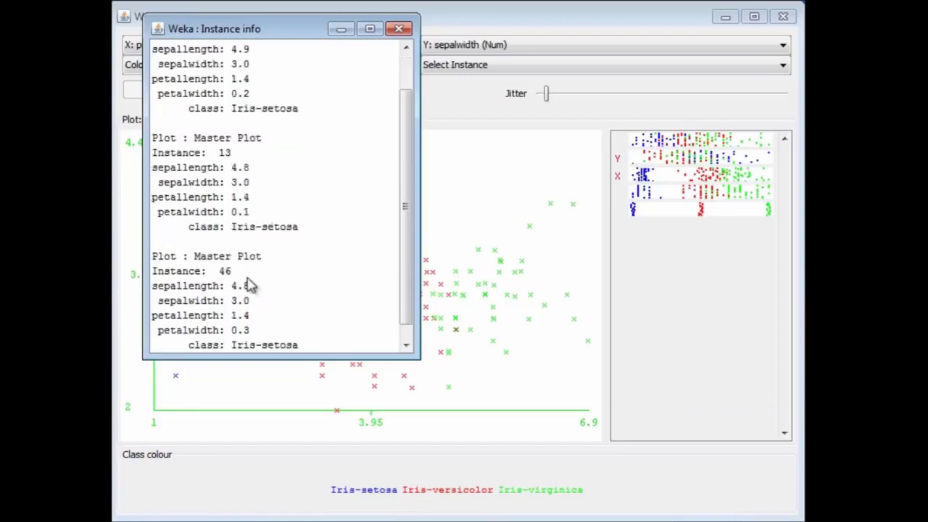
pyautogui.click(399, 30)
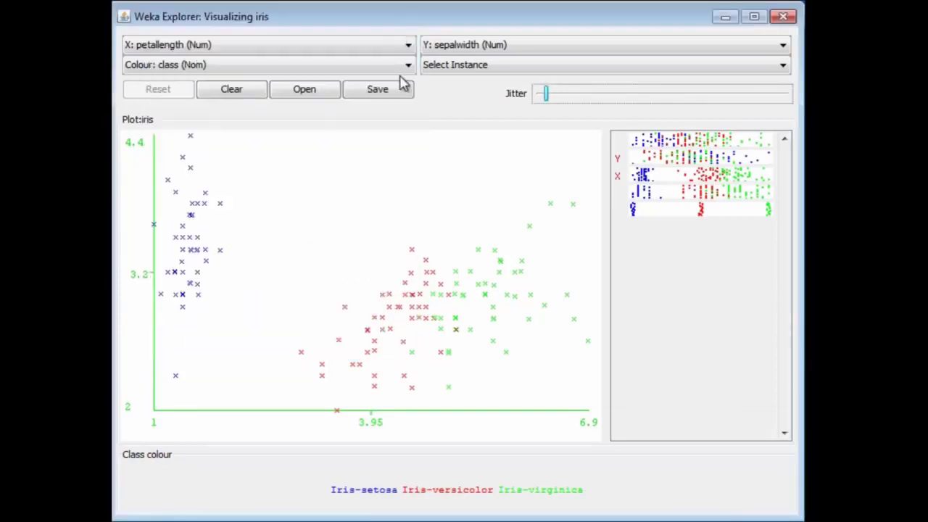
# Step: View the instance info of the overlapping Iris-versicolor points at petallength 3.9, sepalwidth 2.7, and set the jitter back to zero
pyautogui.click(368, 334)
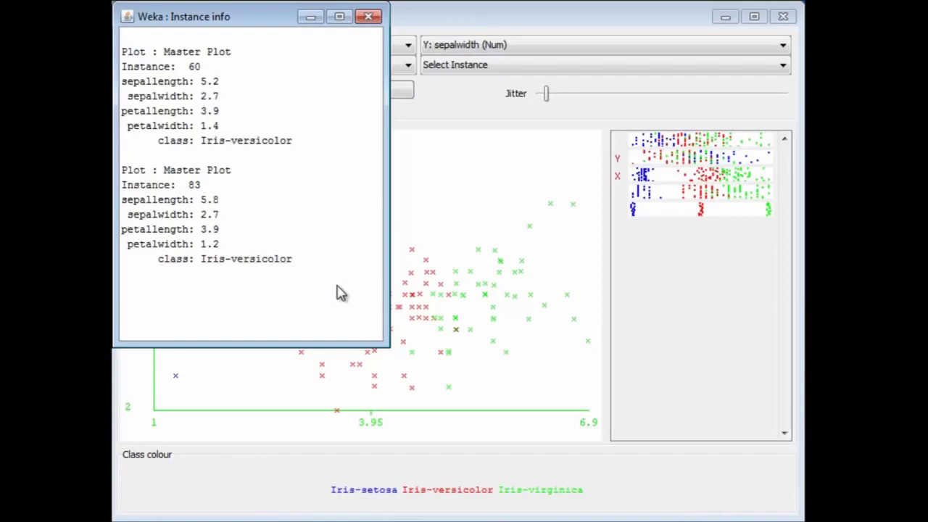
pyautogui.click(369, 18)
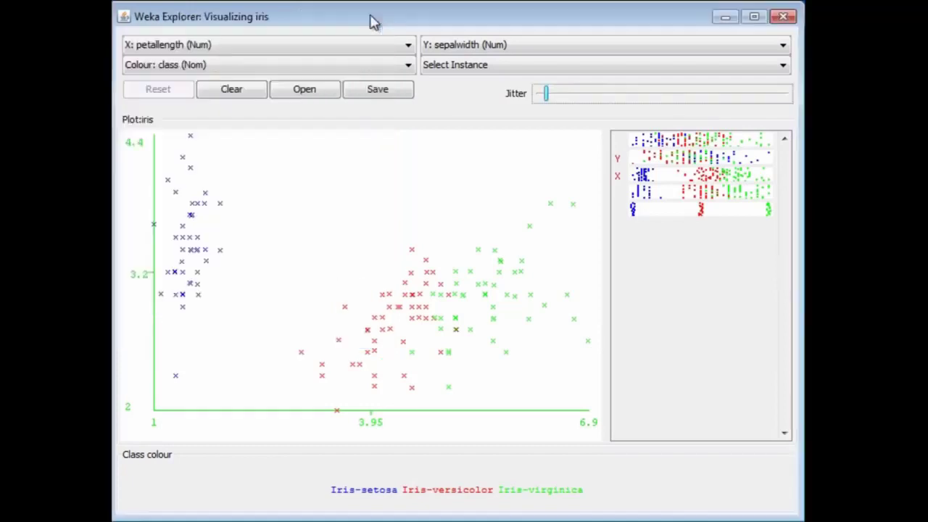
pyautogui.moveTo(549, 98); pyautogui.dragTo(533, 96)
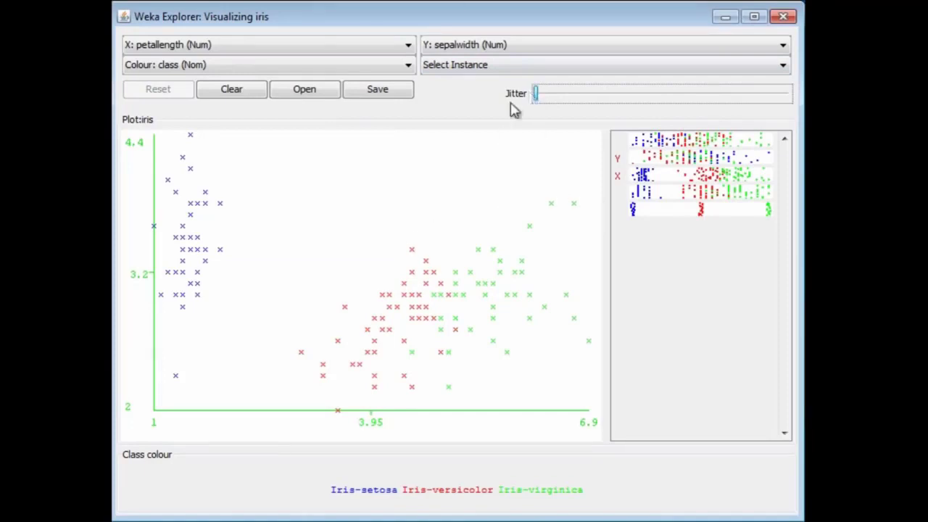
# Step: Restrict the plot to a rectangle around the upper Iris-versicolor and Iris-virginica overlap, and reset it to all instances
pyautogui.click(525, 67)
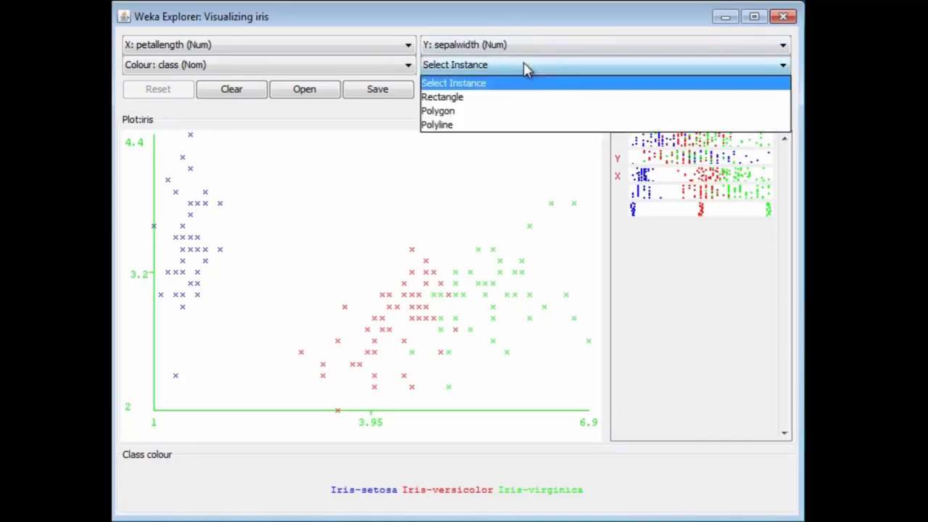
pyautogui.click(484, 98)
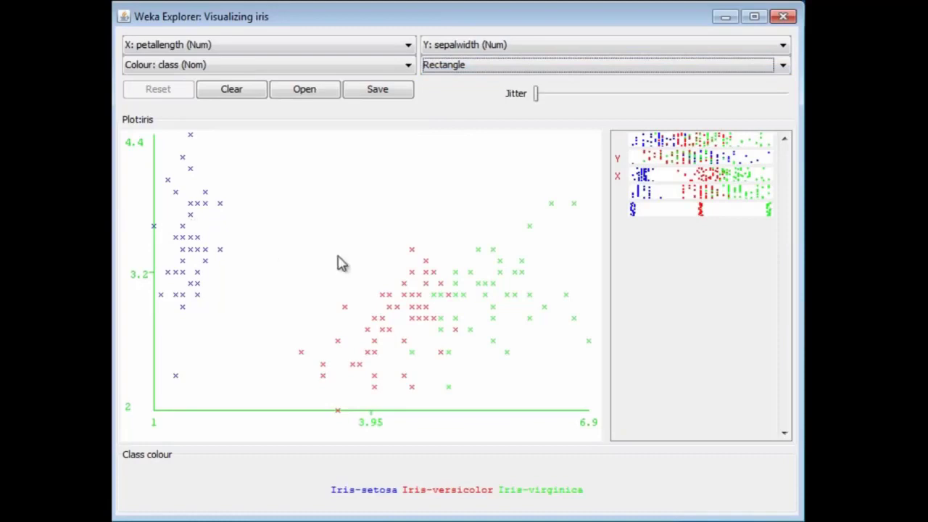
pyautogui.moveTo(378, 235); pyautogui.dragTo(517, 327)
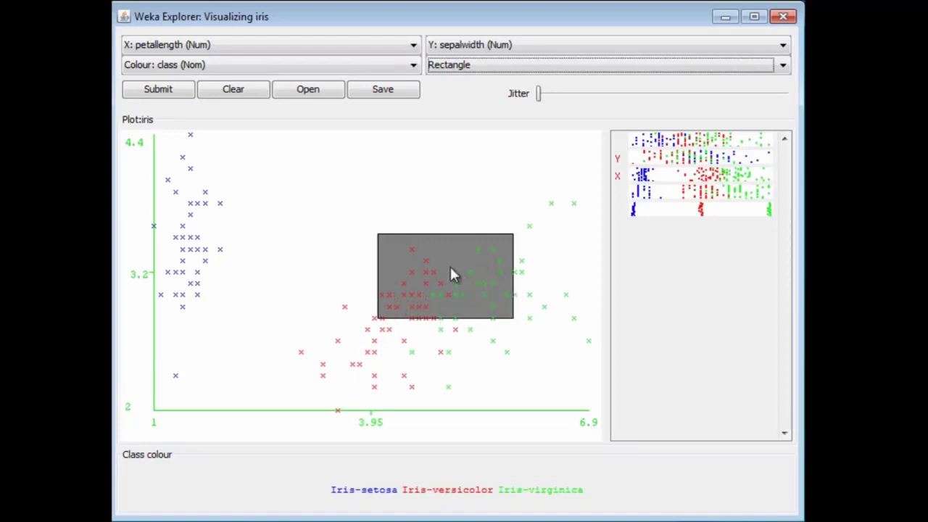
pyautogui.click(159, 90)
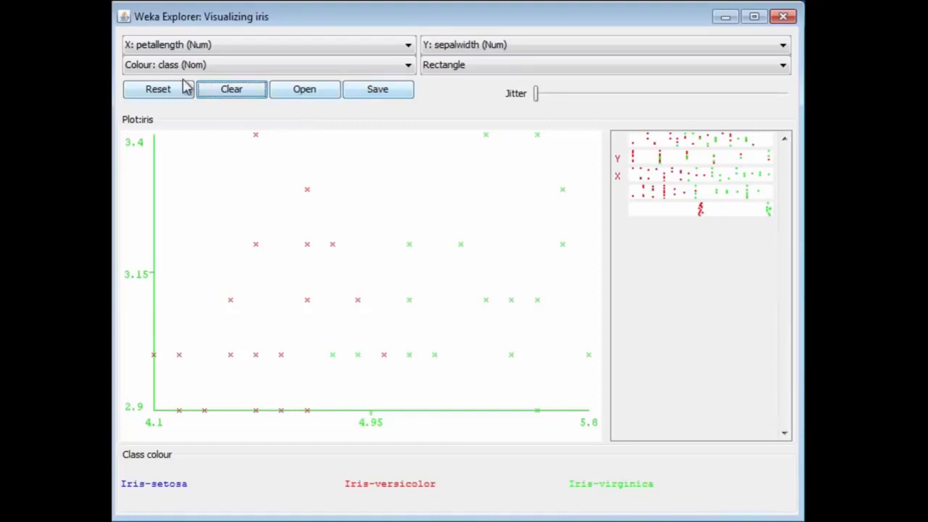
pyautogui.click(164, 93)
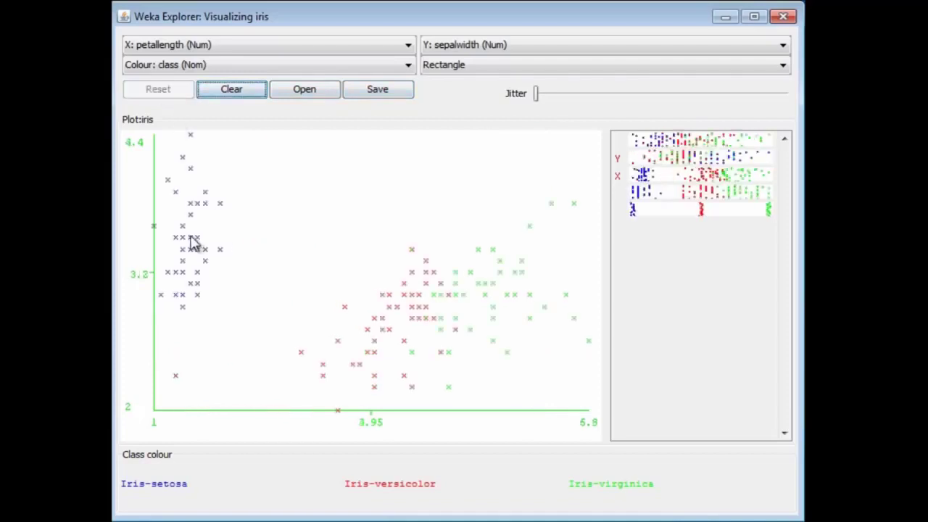
# Step: Restrict the plot to a wide rectangle spanning all three classes, reset it, and close the iris plot window
pyautogui.moveTo(188, 230)
pyautogui.mouseDown()
pyautogui.moveTo(229, 271)
pyautogui.moveTo(469, 346)
pyautogui.moveTo(466, 337)
pyautogui.mouseUp()
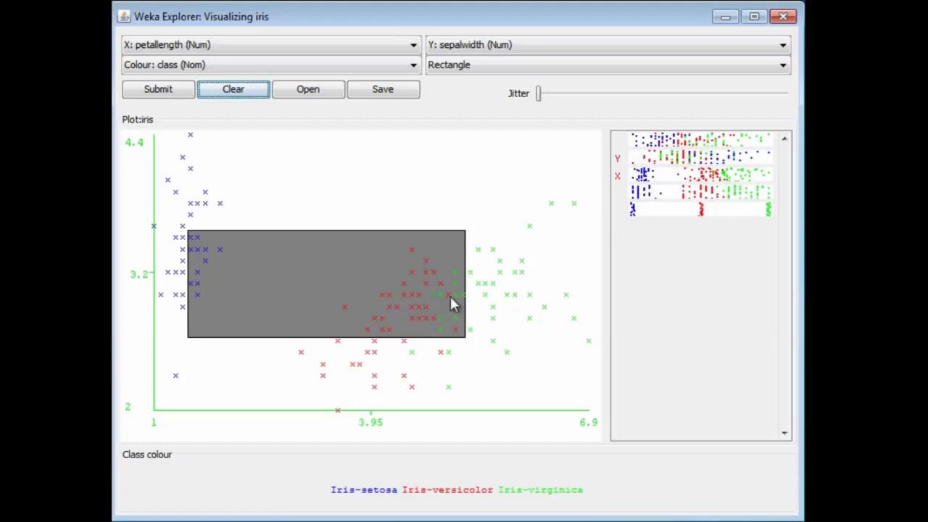
pyautogui.click(176, 95)
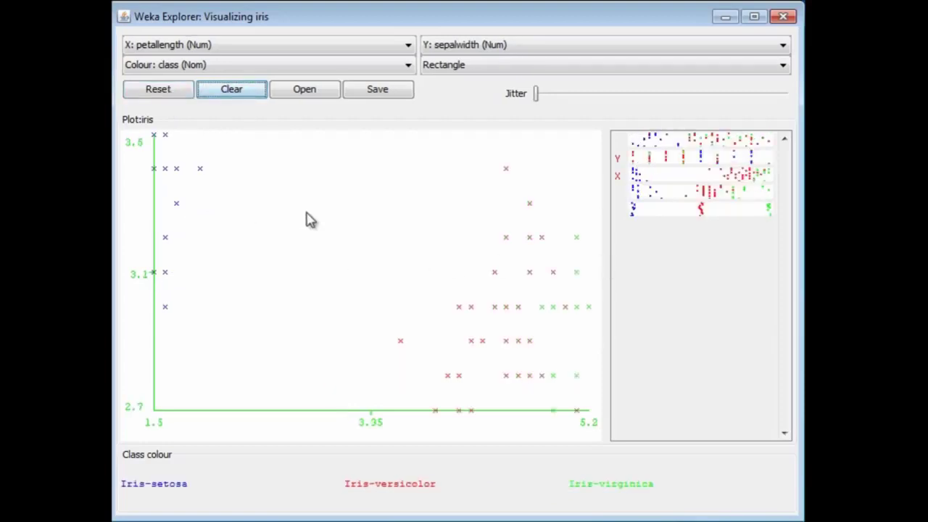
pyautogui.click(161, 93)
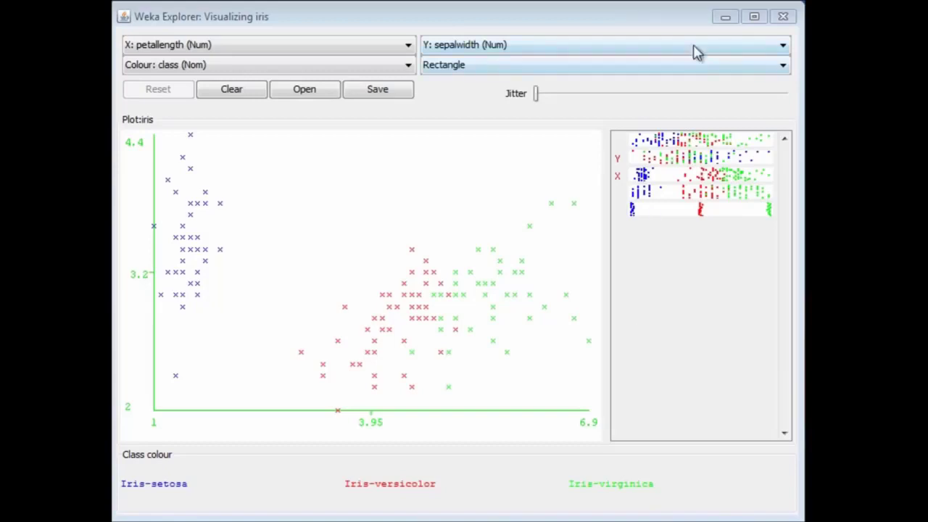
pyautogui.click(783, 16)
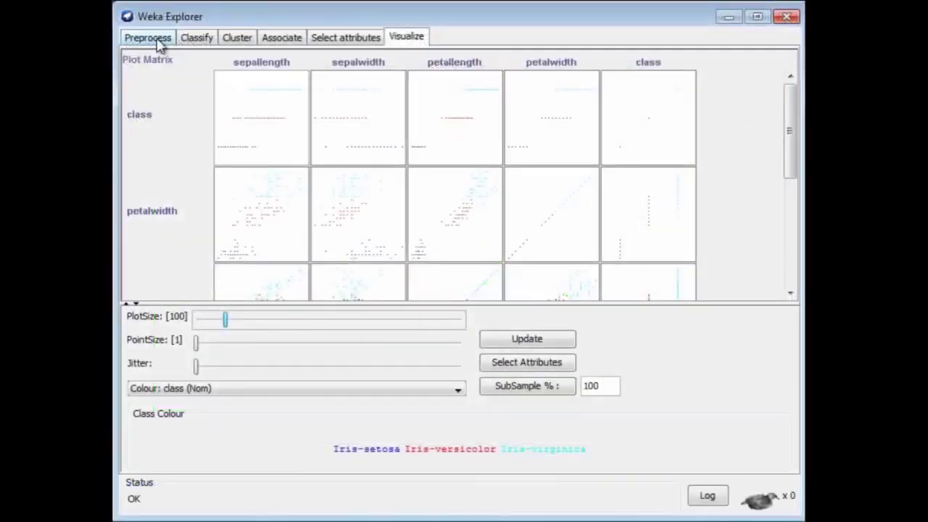
# Step: Run the J48 tree classifier on the iris data with 10-fold cross-validation
pyautogui.click(158, 40)
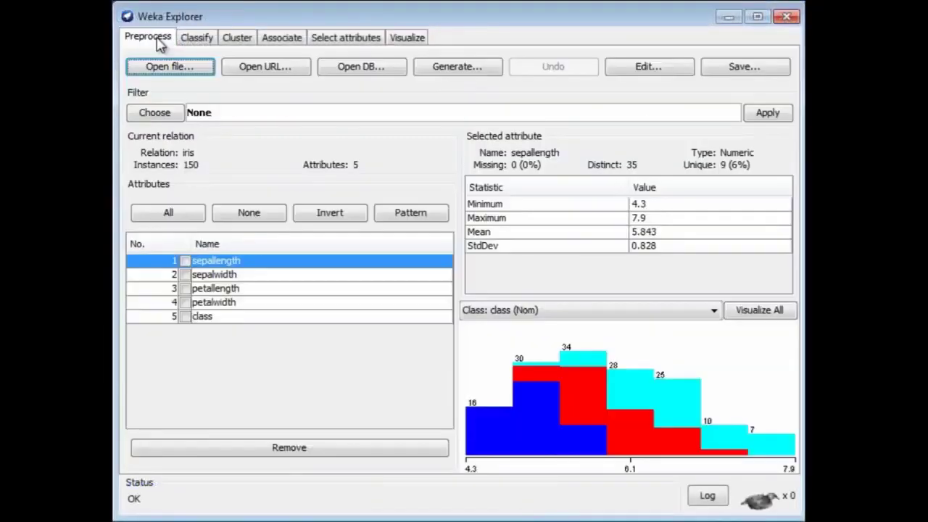
pyautogui.click(194, 41)
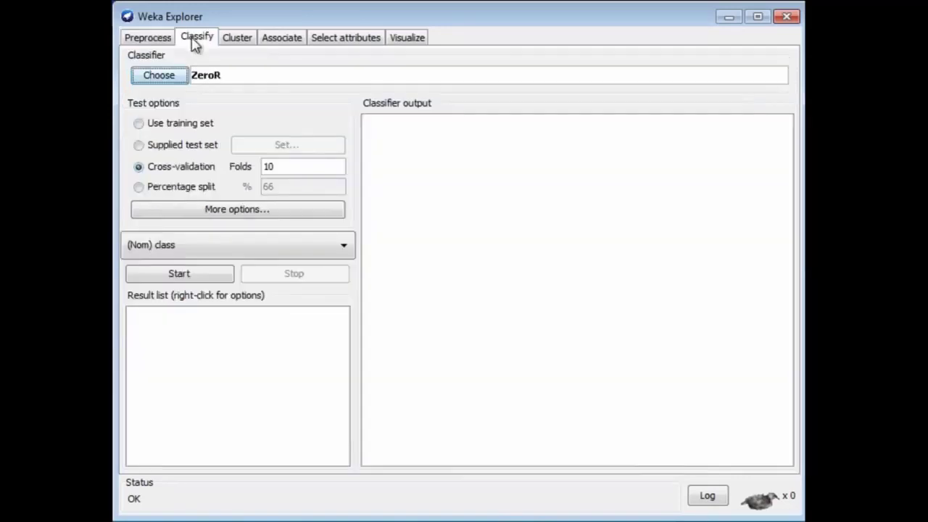
pyautogui.click(174, 76)
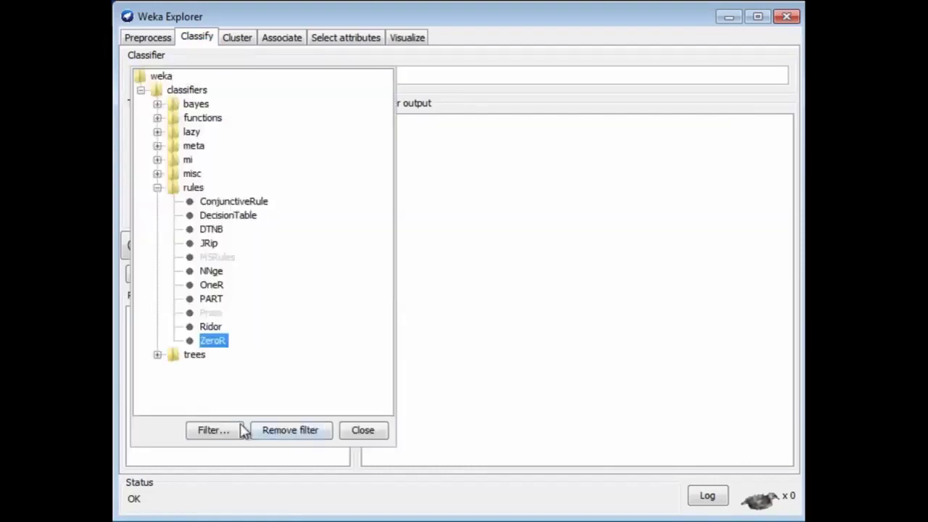
pyautogui.click(158, 355)
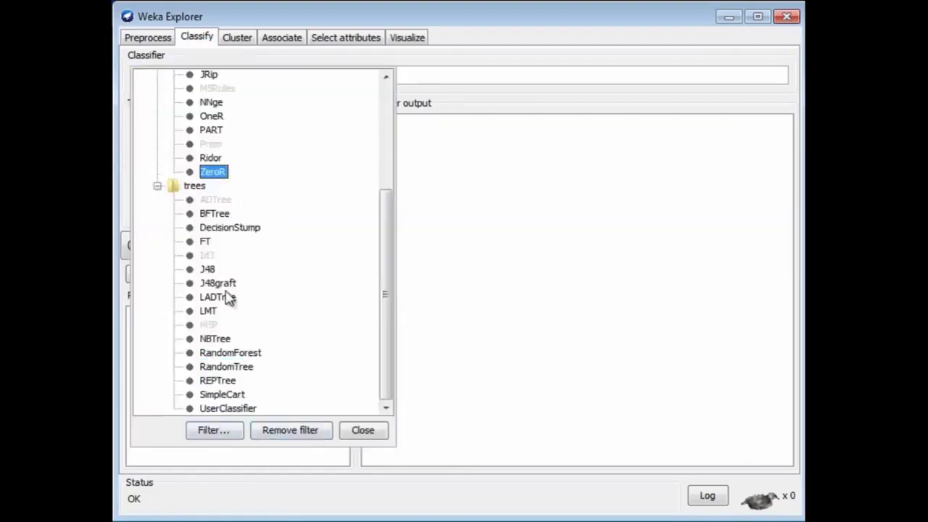
pyautogui.click(208, 269)
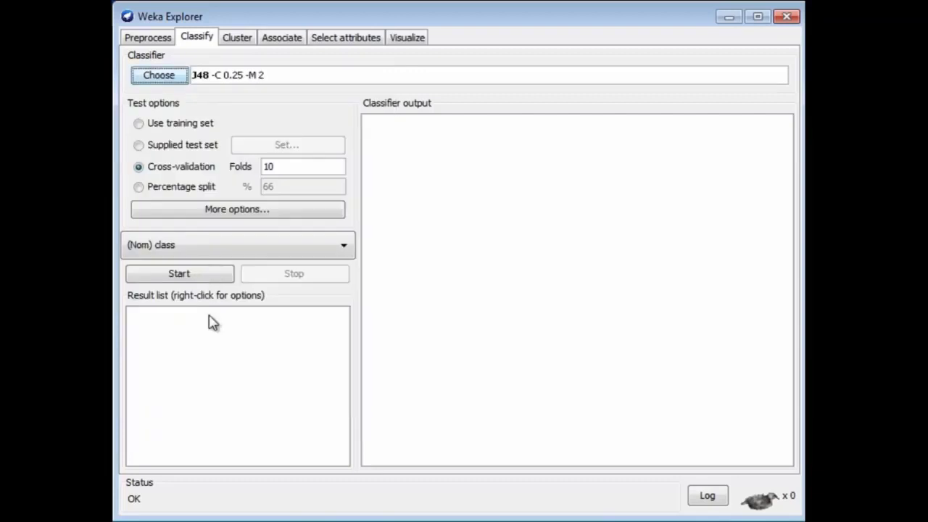
pyautogui.click(202, 281)
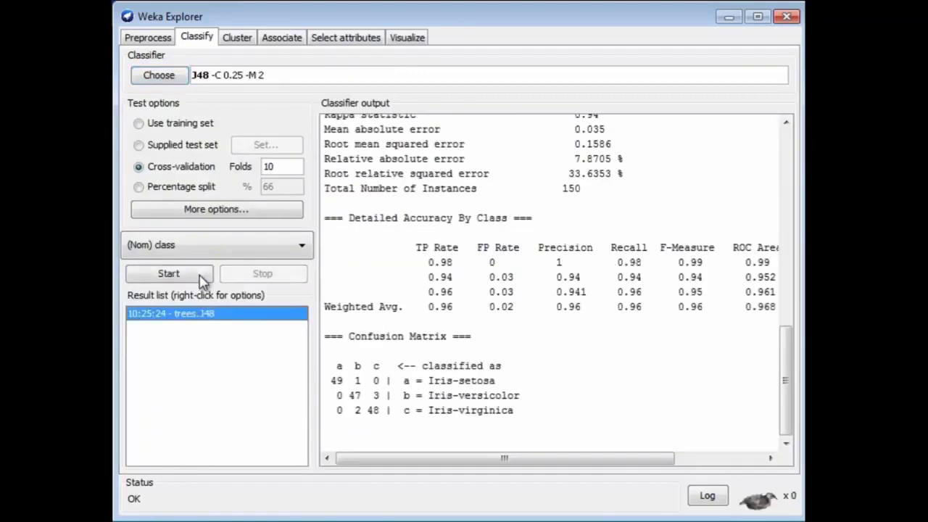
# Step: Visualize the classifier errors of the J48 result with sepallength on X and sepalwidth on Y
pyautogui.rightClick(217, 319)
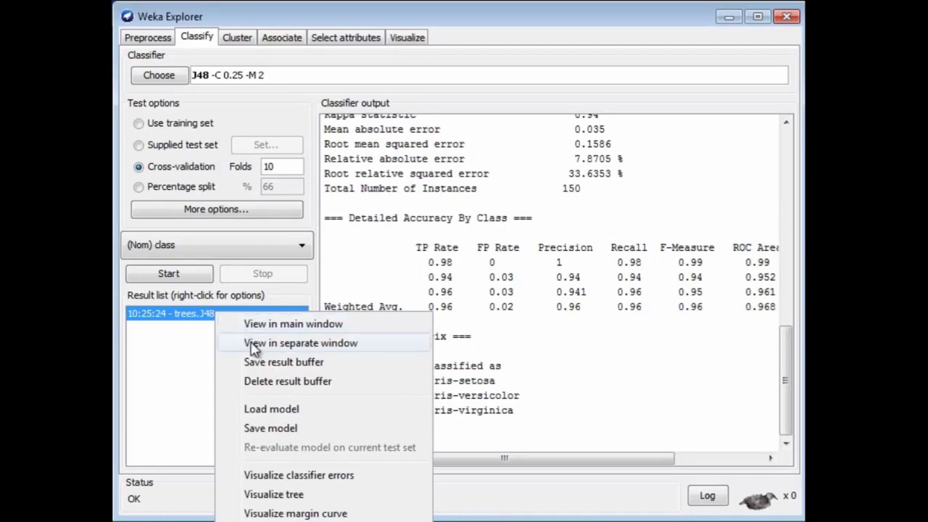
pyautogui.click(288, 475)
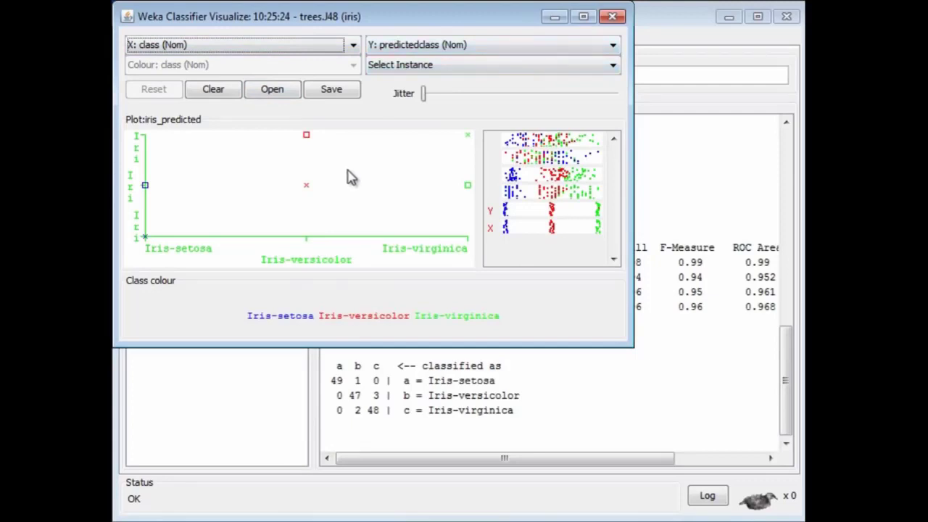
pyautogui.click(516, 143)
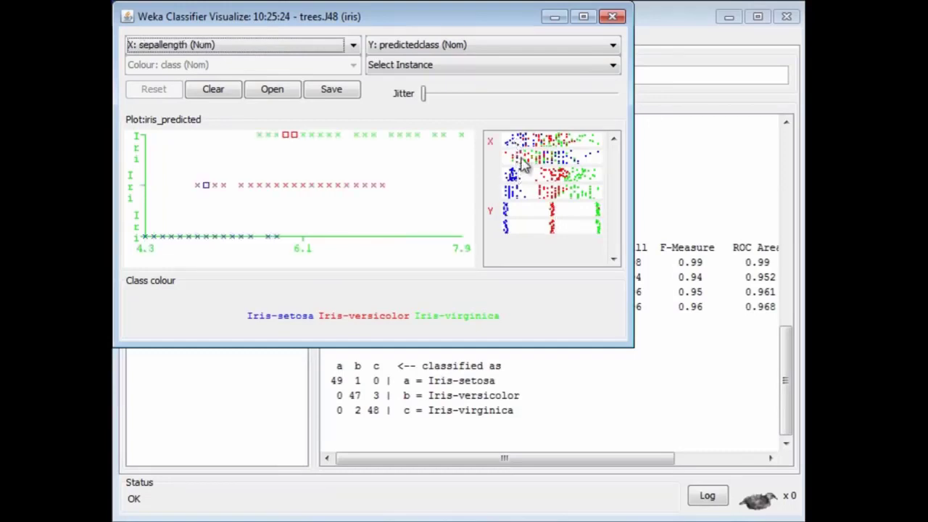
pyautogui.rightClick(523, 161)
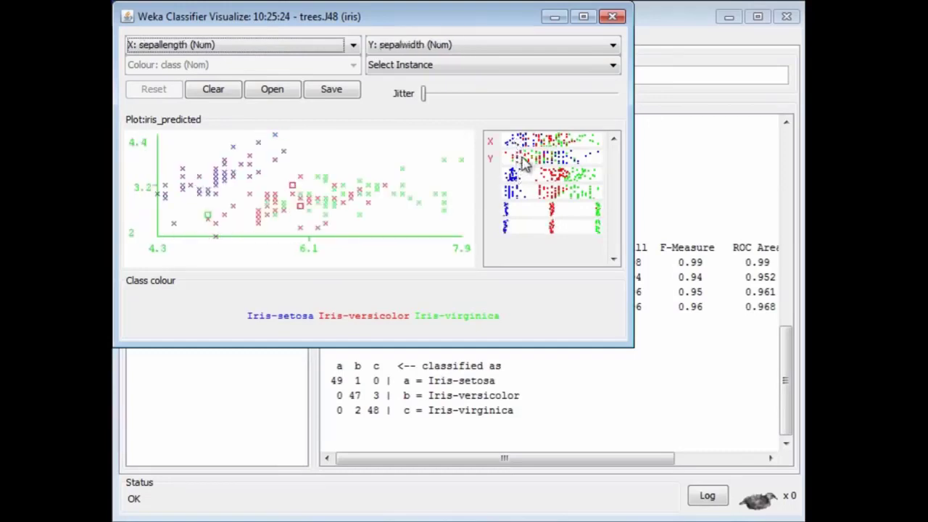
# Step: Plot predictedclass on X against class on Y, and inspect the Iris-virginica and Iris-setosa instances misclassified as Iris-versicolor
pyautogui.click(527, 212)
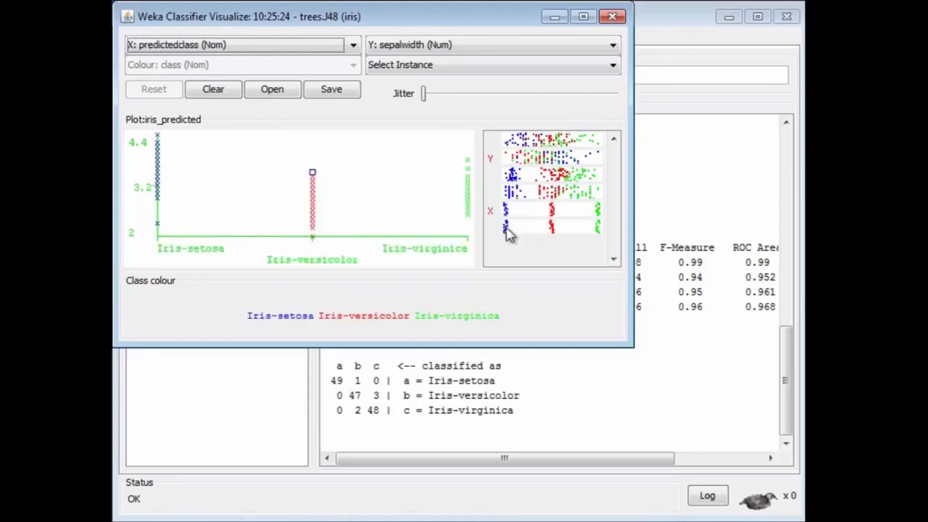
pyautogui.rightClick(515, 230)
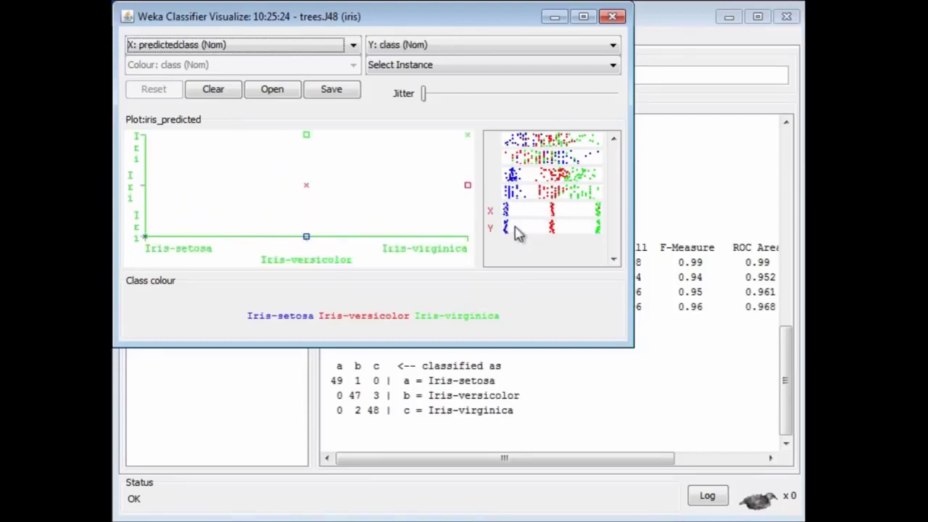
pyautogui.click(307, 137)
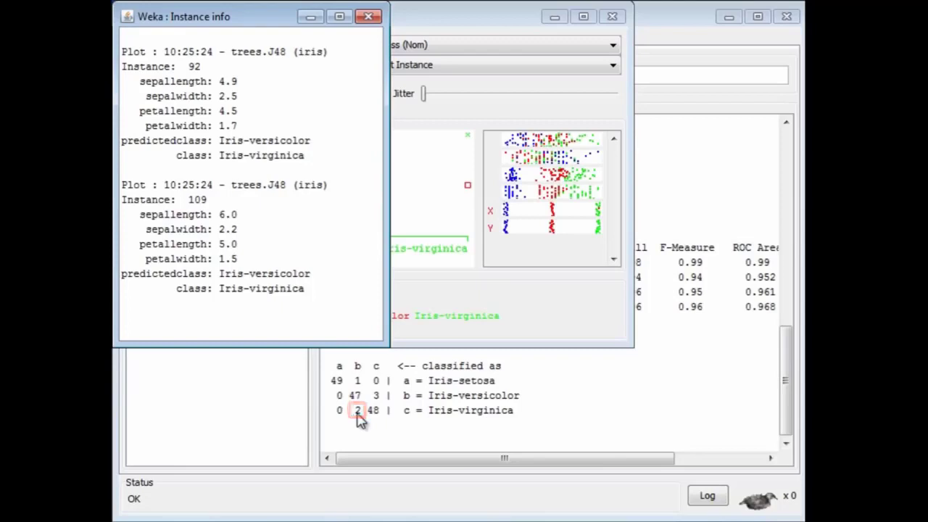
pyautogui.click(369, 16)
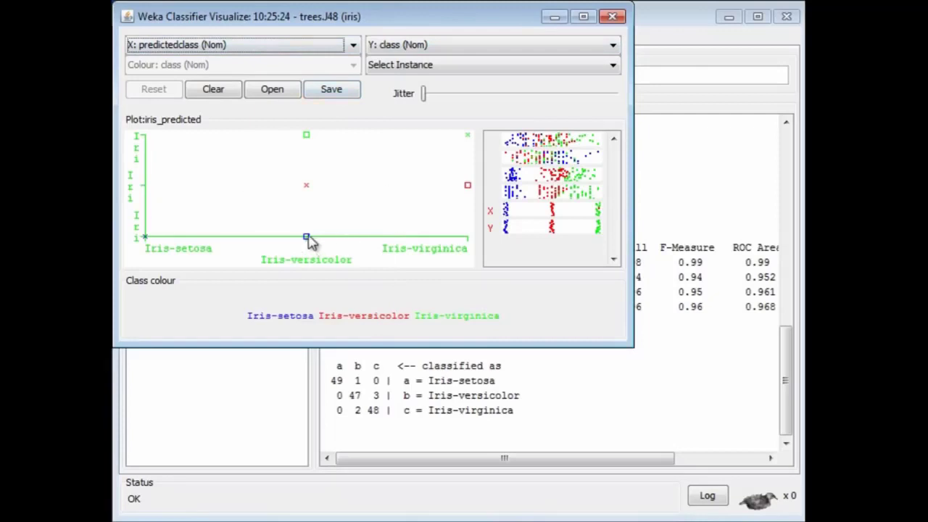
pyautogui.click(306, 237)
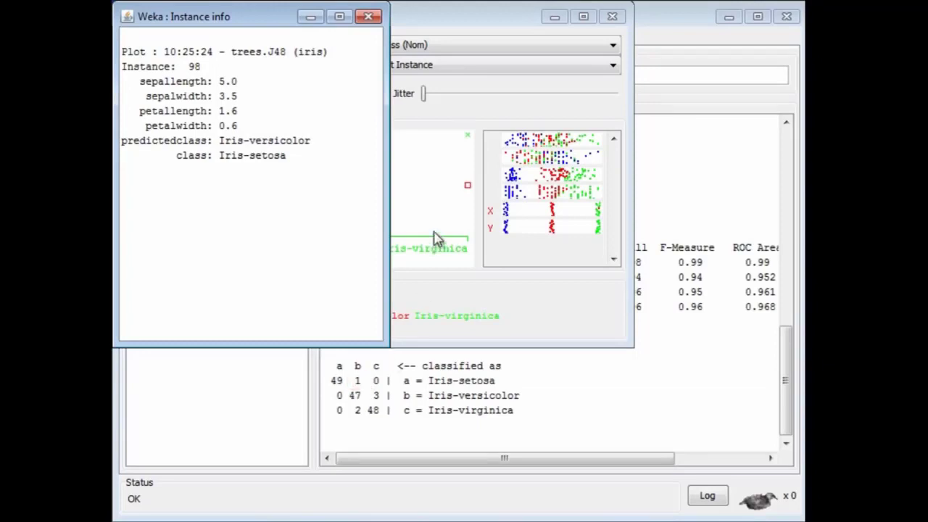
pyautogui.click(460, 383)
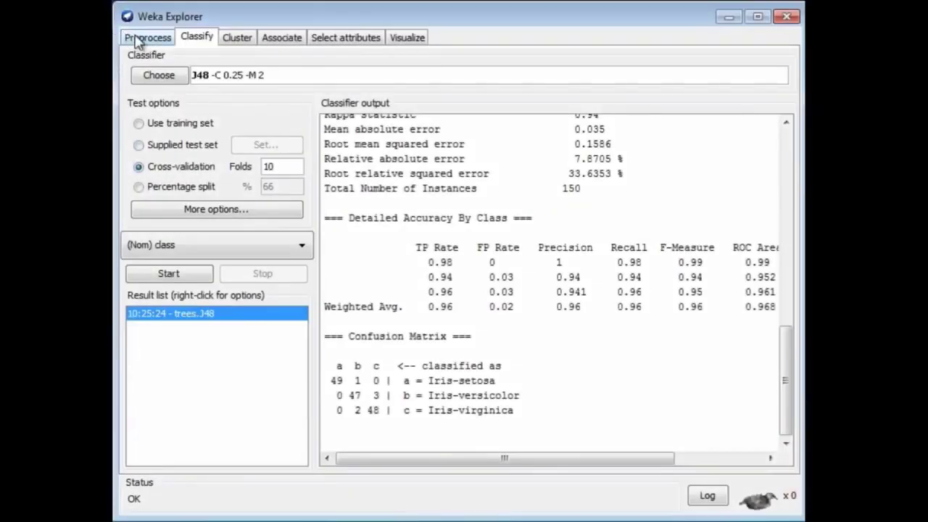
# Step: Choose the supervised attribute filter AddClassification for preprocessing the iris data
pyautogui.click(145, 38)
pyautogui.click(153, 114)
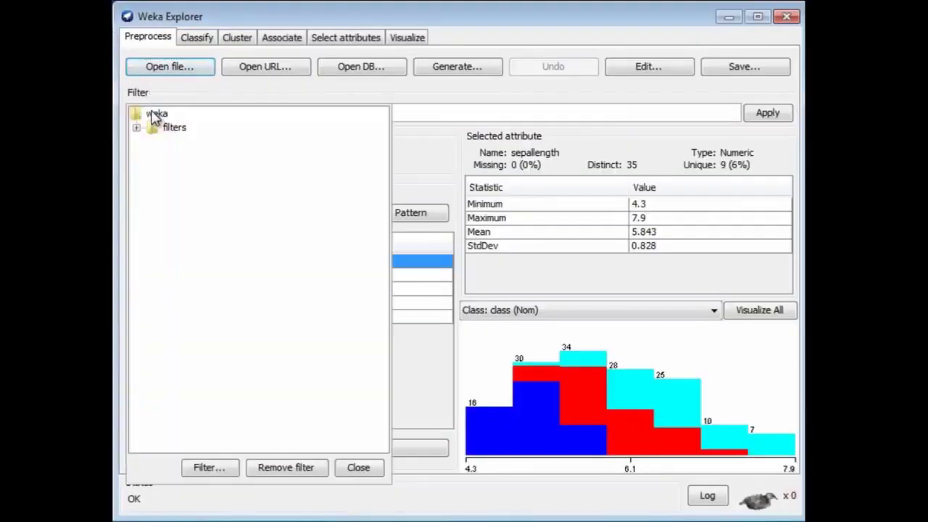
pyautogui.click(137, 127)
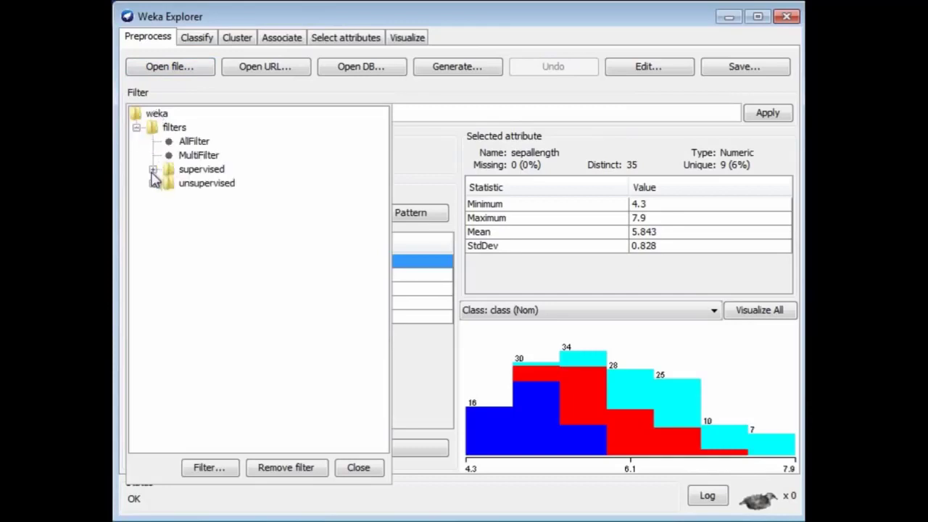
pyautogui.click(153, 170)
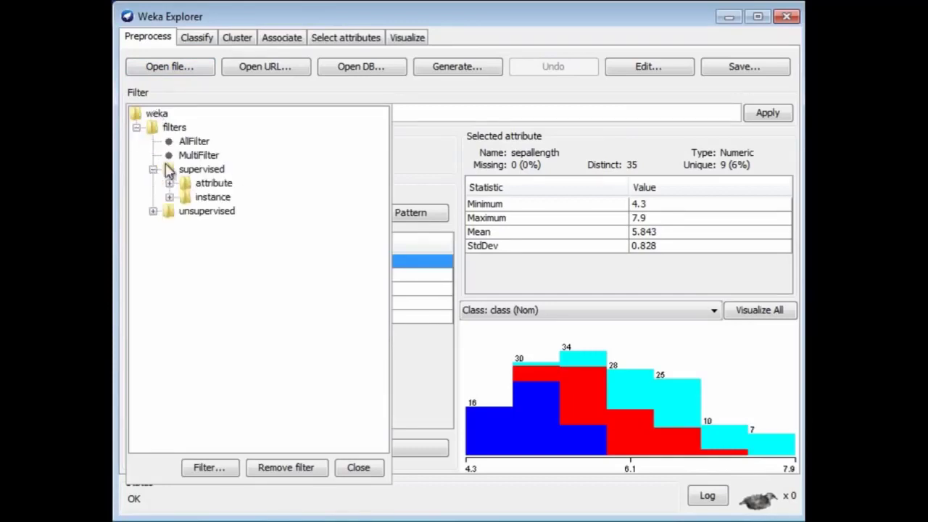
pyautogui.click(169, 184)
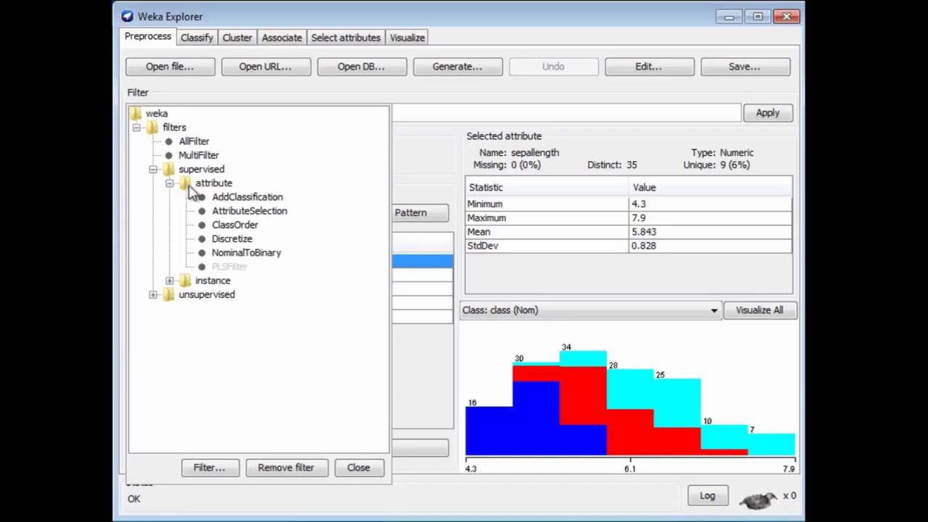
pyautogui.click(236, 199)
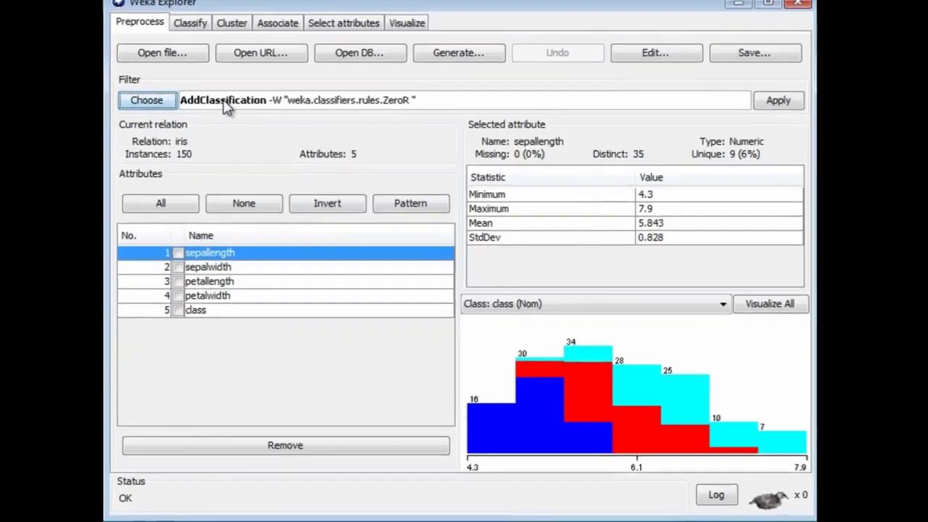
# Step: Configure the AddClassification filter with the J48 tree classifier and outputClassification set to True, and apply it to the iris data
pyautogui.click(238, 115)
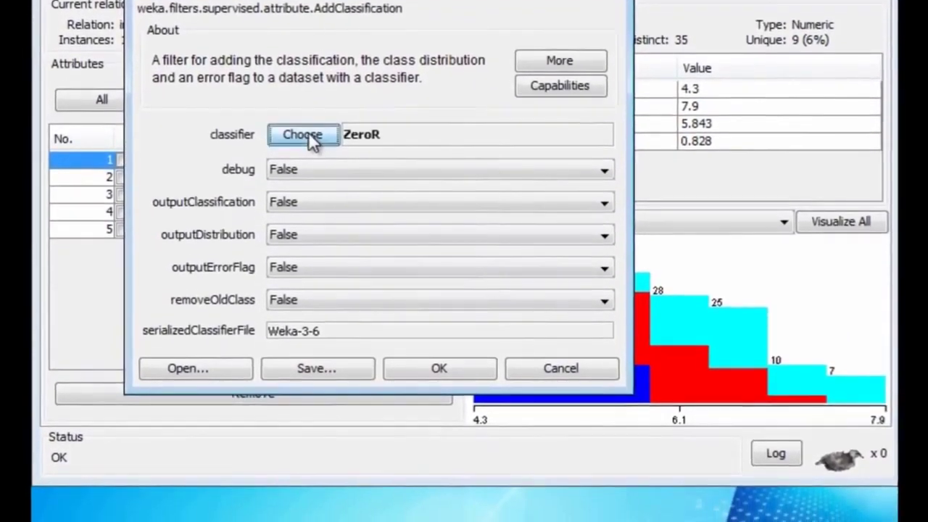
pyautogui.click(307, 180)
pyautogui.click(299, 470)
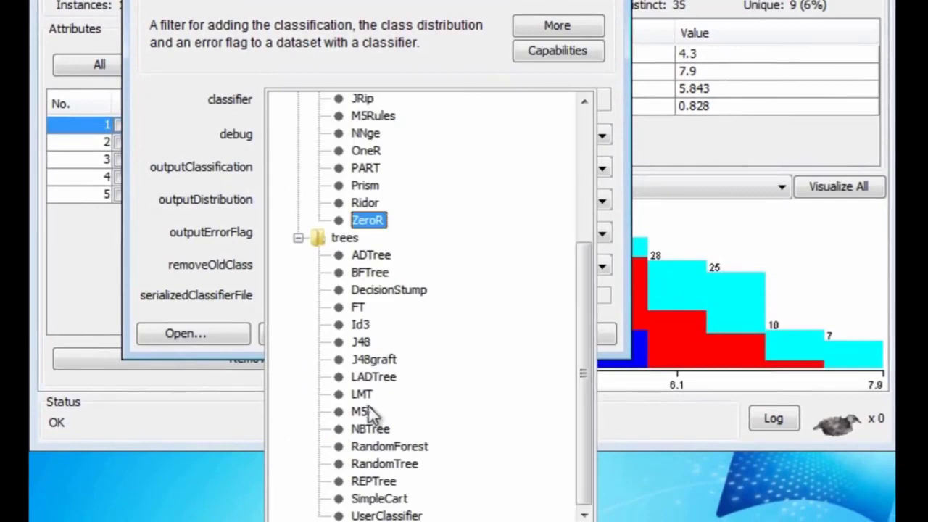
pyautogui.click(363, 342)
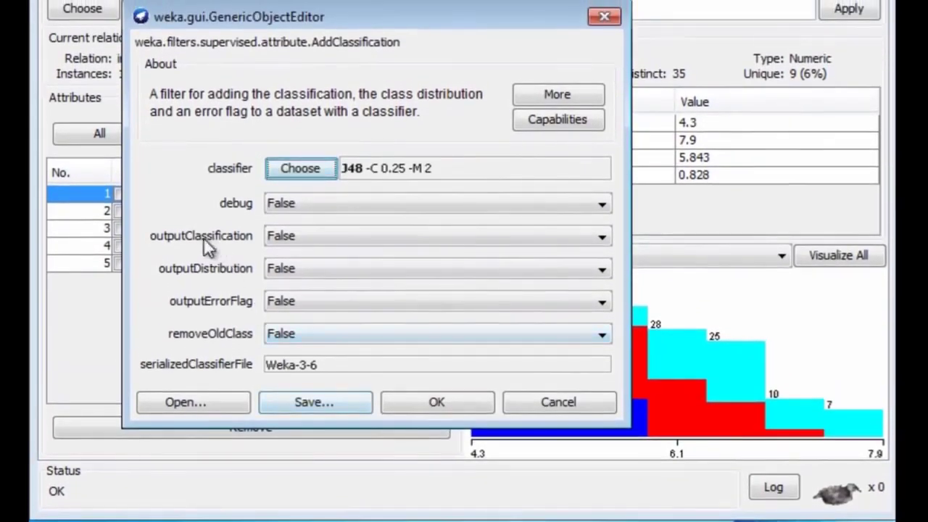
pyautogui.click(602, 236)
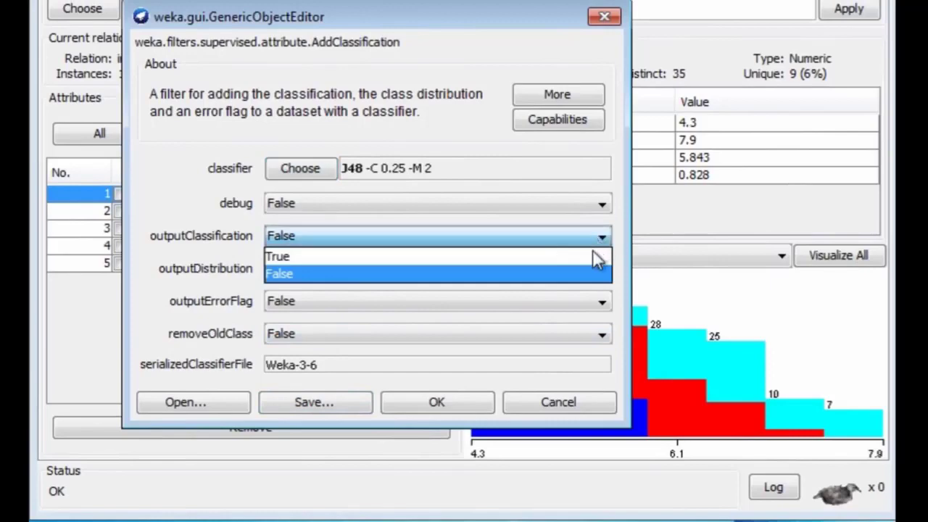
pyautogui.click(590, 255)
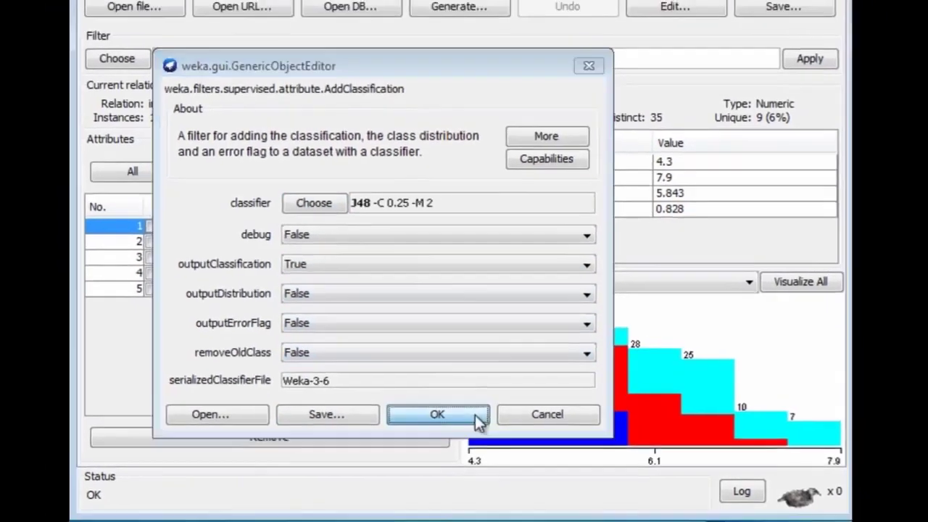
pyautogui.click(475, 414)
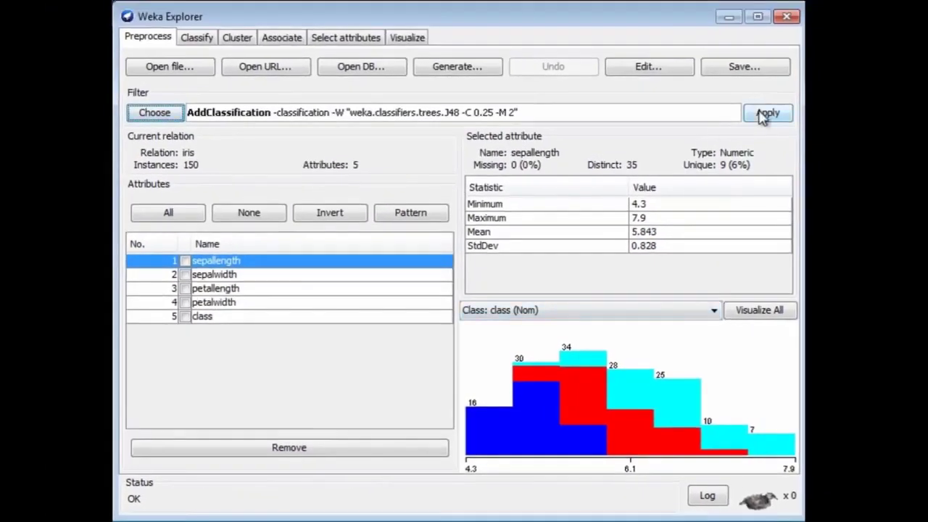
pyautogui.click(765, 114)
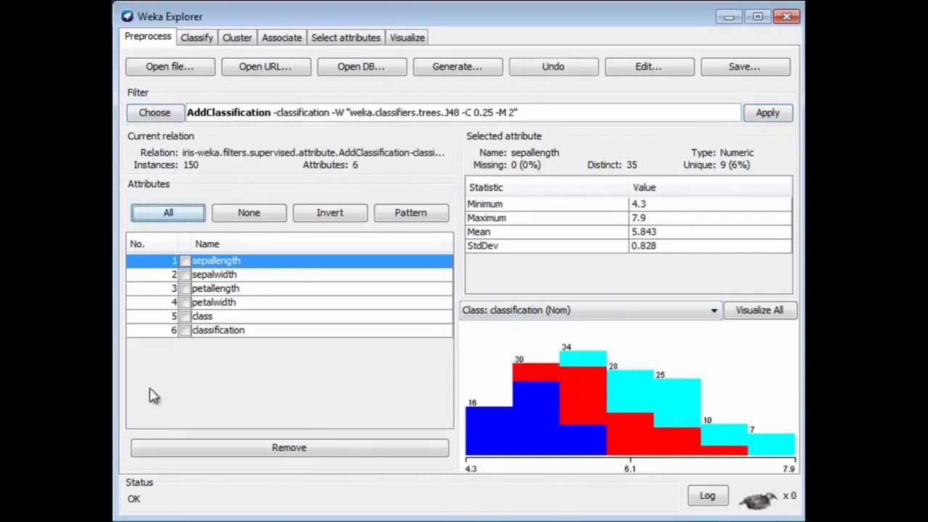
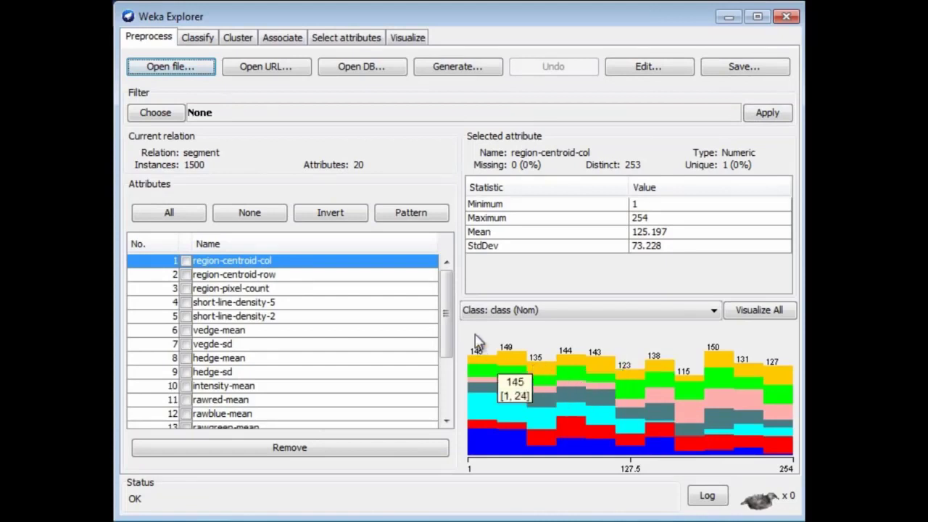
# Step: Examine the segment dataset's attribute list and the distribution of its class attribute
pyautogui.moveTo(445, 342); pyautogui.dragTo(450, 417)
pyautogui.click(210, 421)
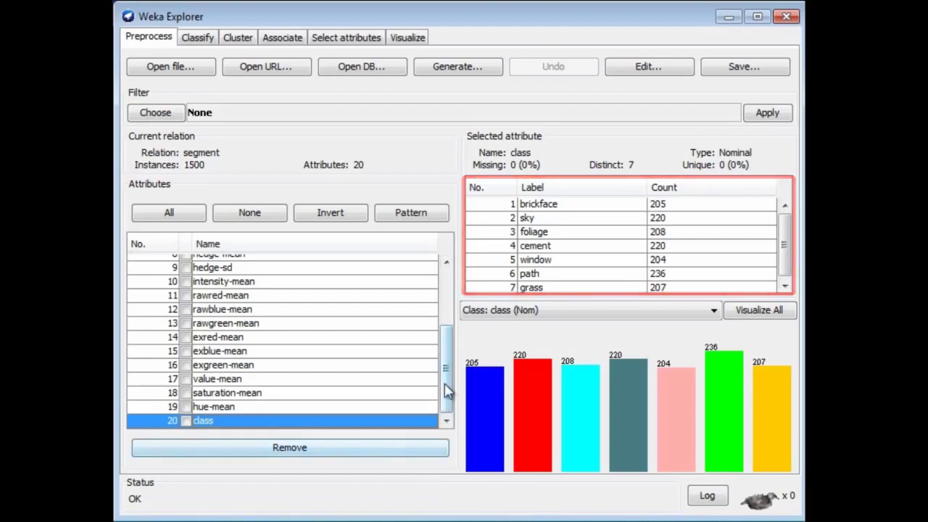
pyautogui.moveTo(448, 396); pyautogui.dragTo(439, 314)
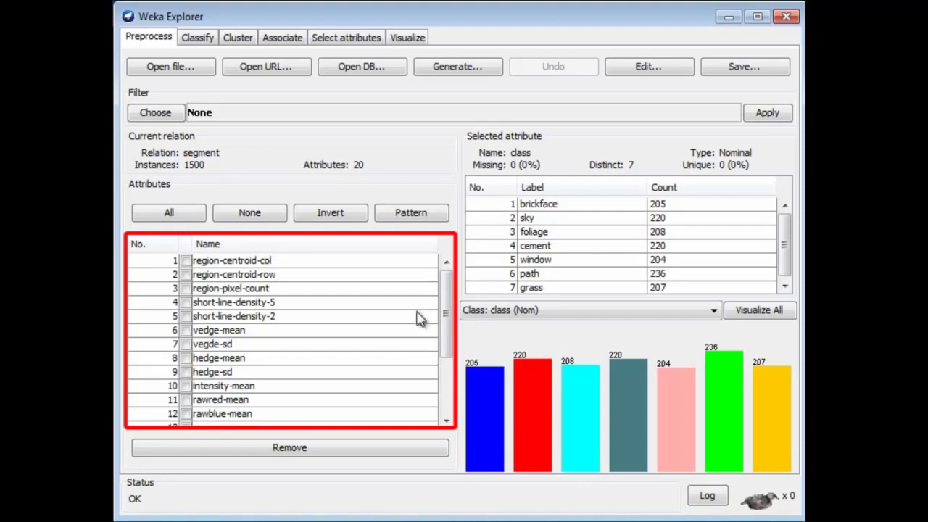
pyautogui.moveTo(443, 320); pyautogui.dragTo(460, 398)
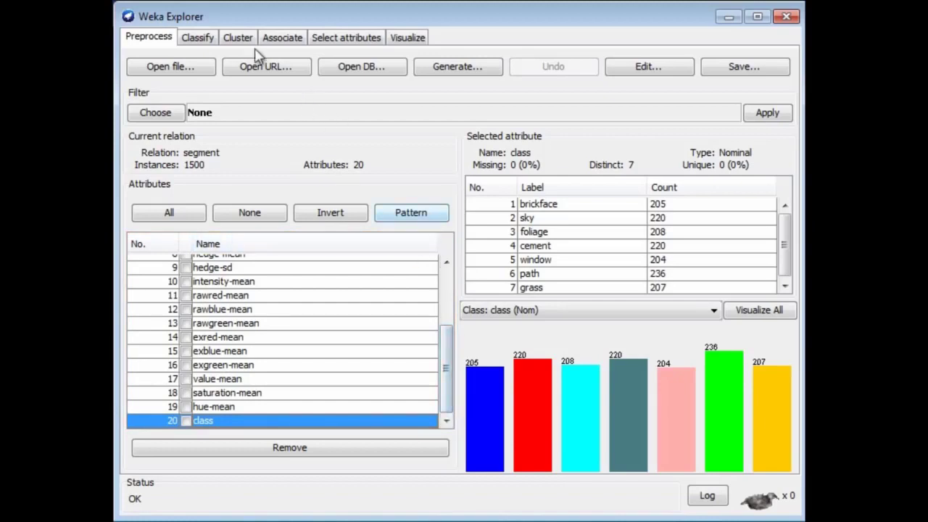
# Step: Choose the UserClassifier tree as the classifier for the segment data
pyautogui.click(198, 37)
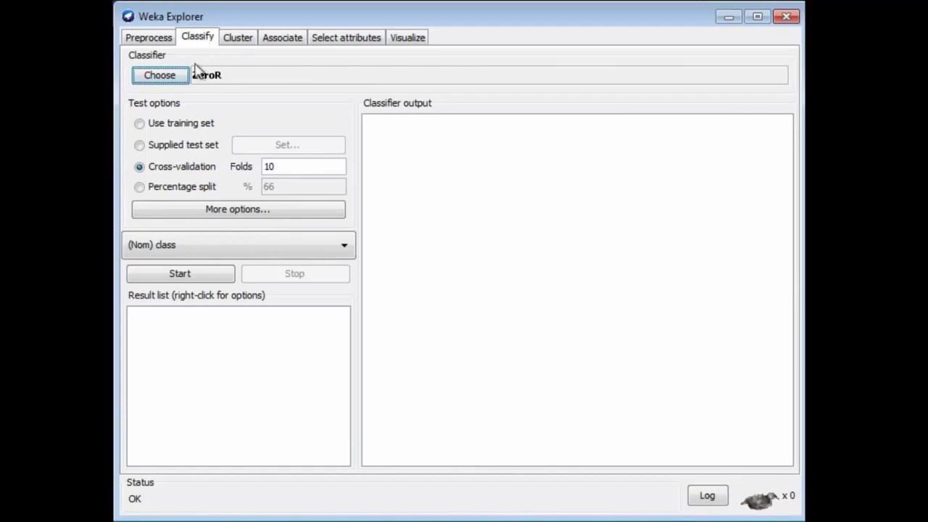
pyautogui.click(166, 78)
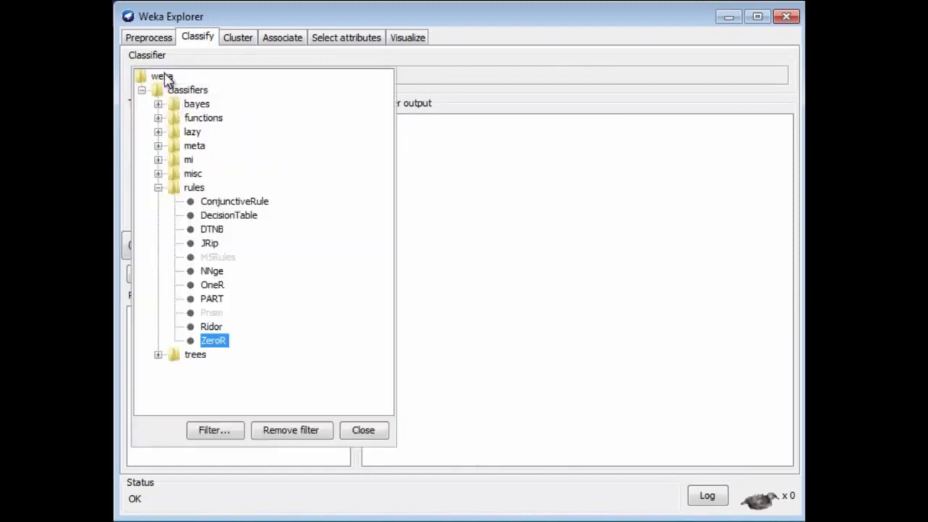
pyautogui.click(158, 355)
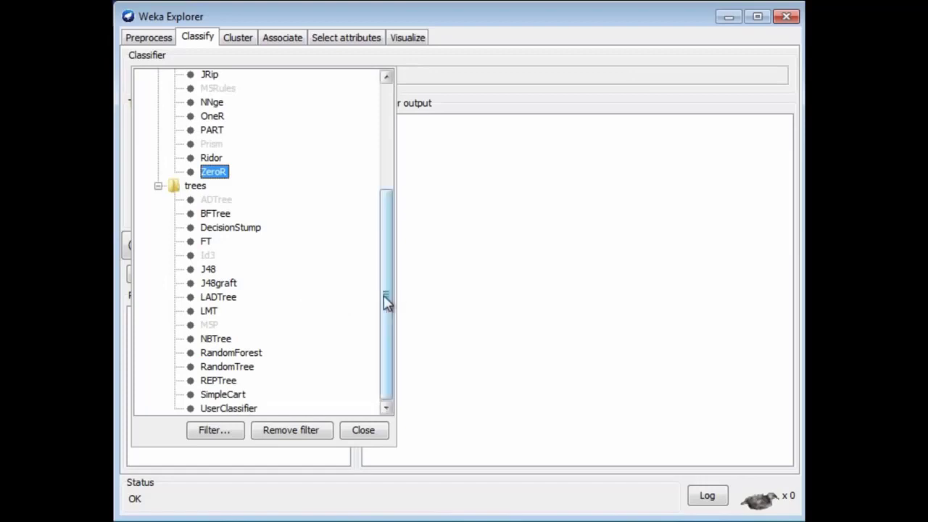
pyautogui.click(231, 409)
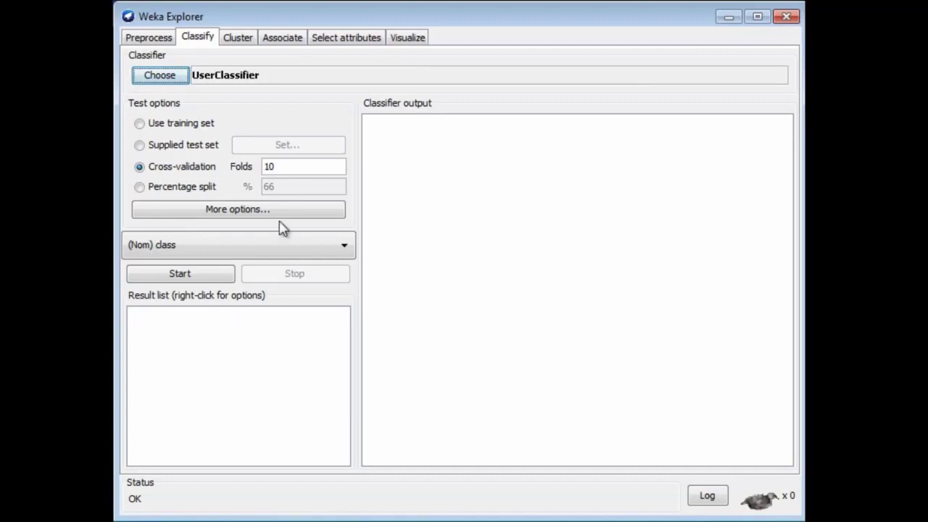
# Step: Set the test option to a supplied test set and open its test instances settings
pyautogui.click(139, 145)
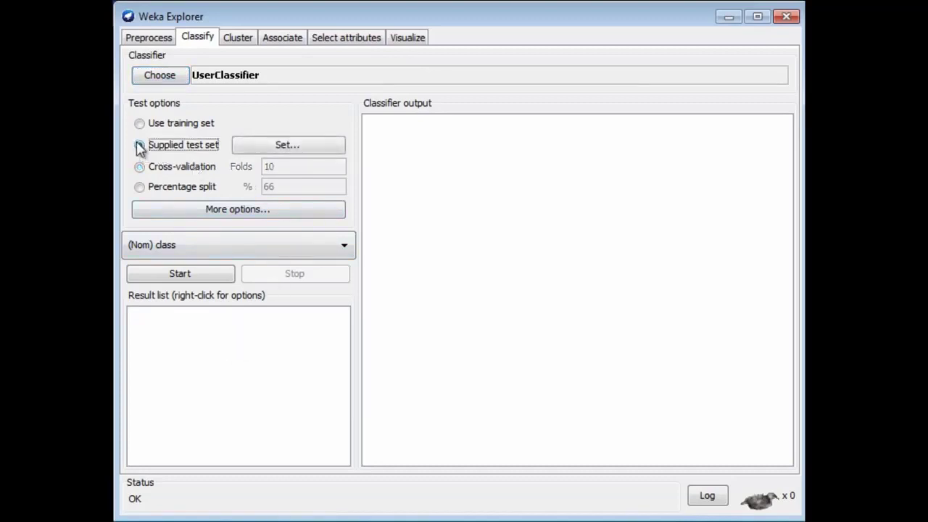
pyautogui.click(267, 147)
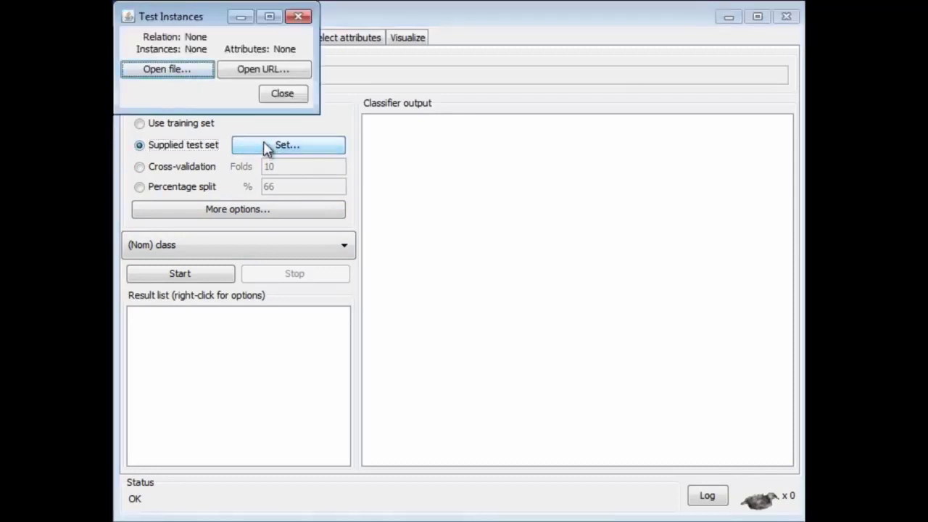
# Step: Load segment-test.arff from the Weka data folder as the supplied test set and close the test instances dialog
pyautogui.click(186, 70)
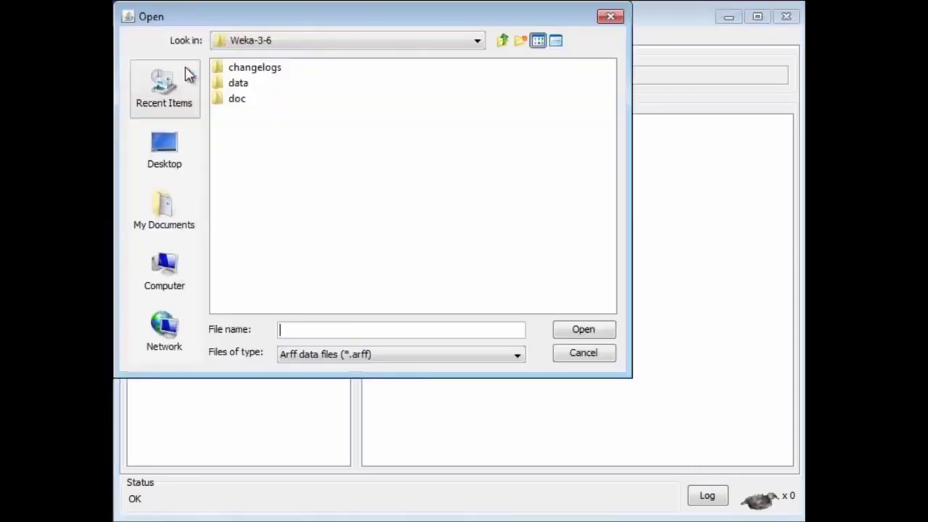
pyautogui.click(240, 85)
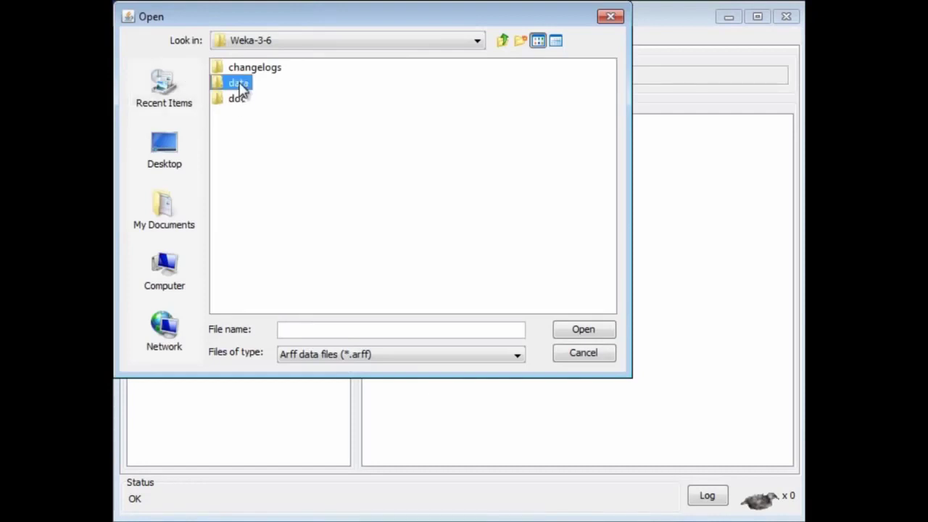
pyautogui.doubleClick(239, 85)
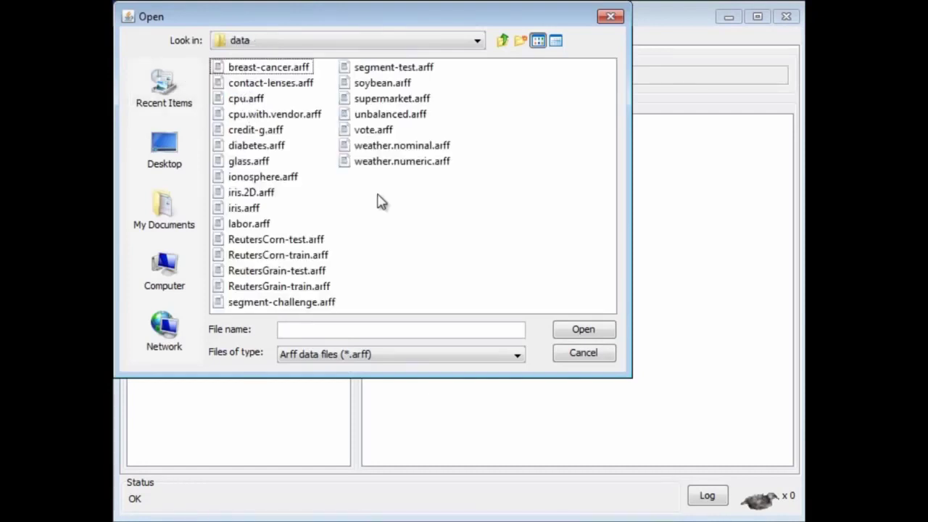
pyautogui.click(378, 69)
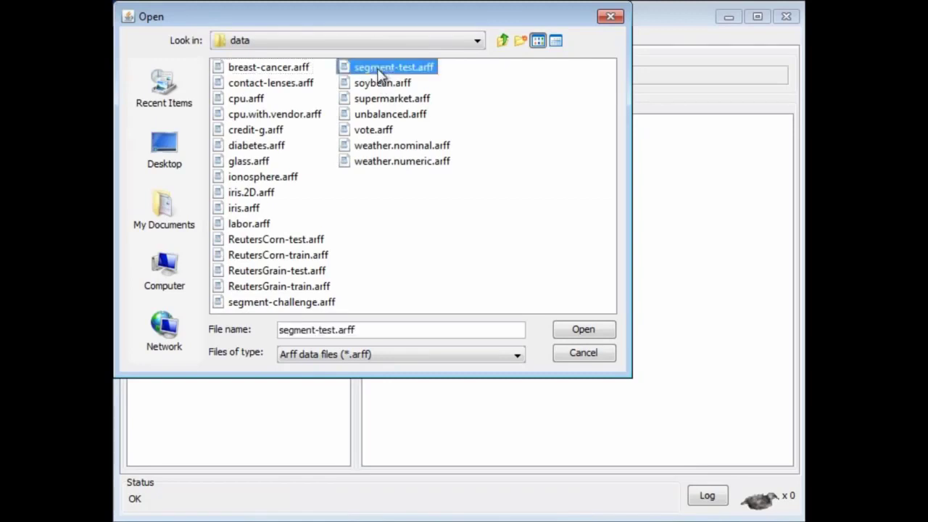
pyautogui.click(574, 331)
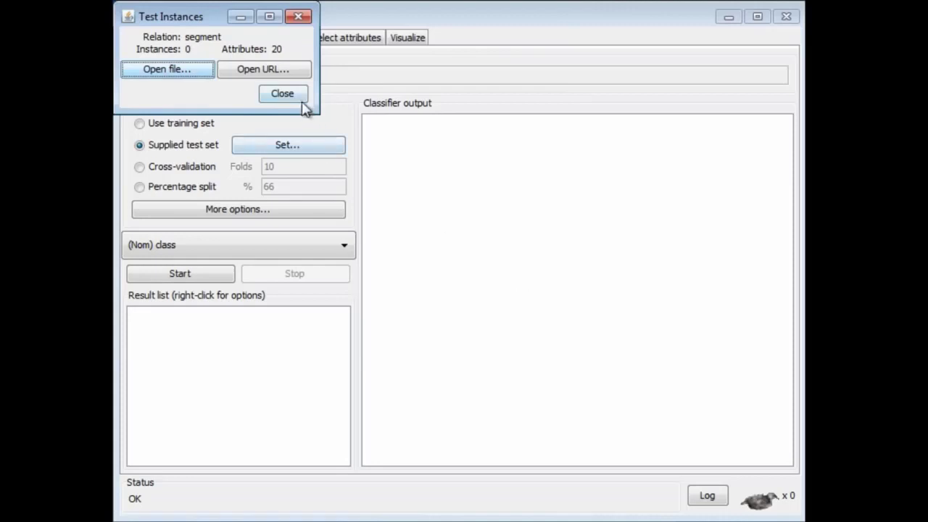
pyautogui.click(282, 93)
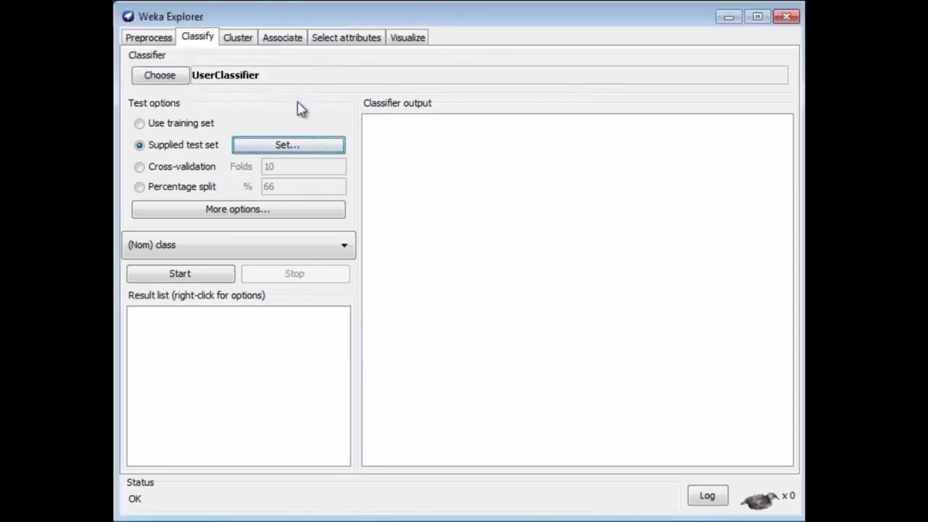
# Step: Run the UserClassifier and plot region-centroid-row on X against intensity-mean on Y in an enlarged data visualizer window
pyautogui.click(215, 277)
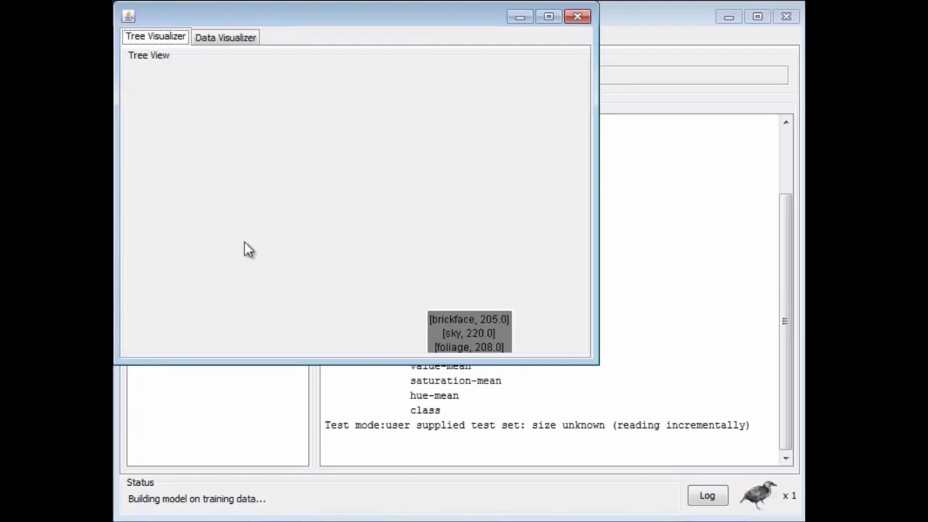
pyautogui.click(240, 42)
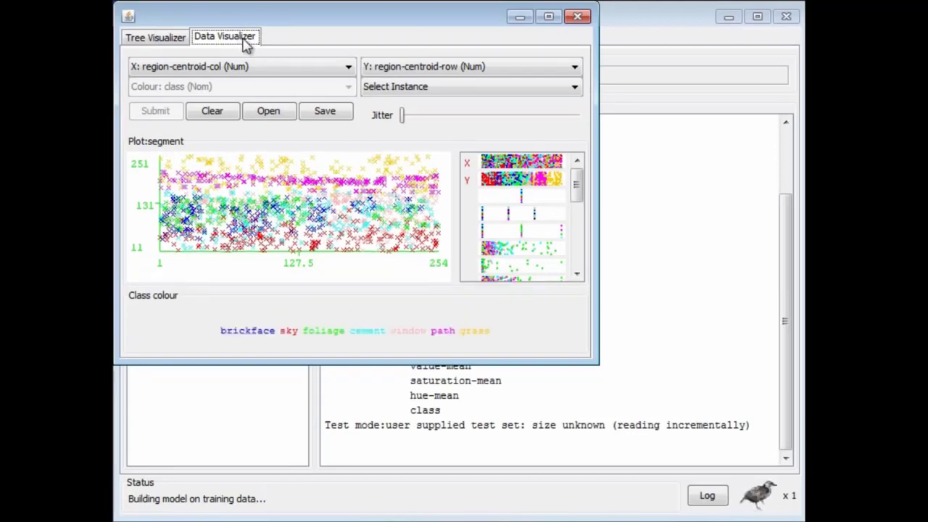
pyautogui.click(347, 69)
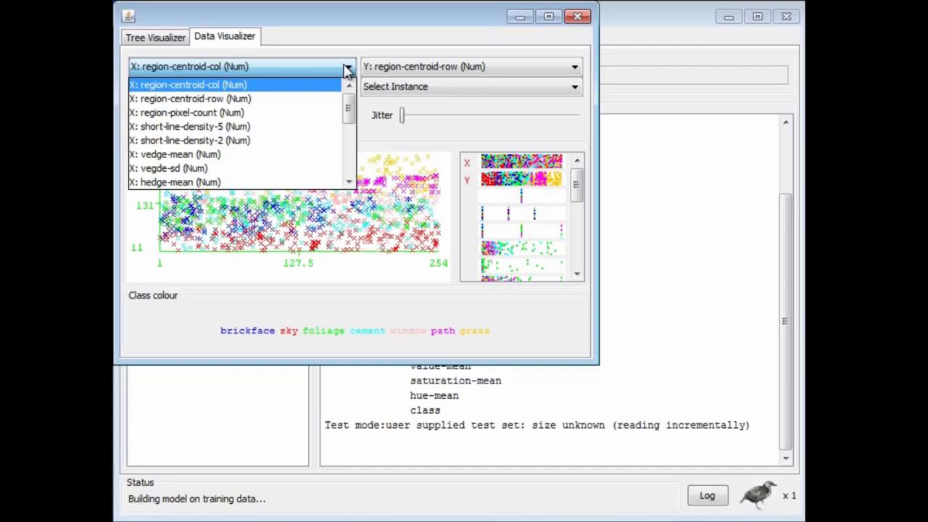
pyautogui.click(287, 99)
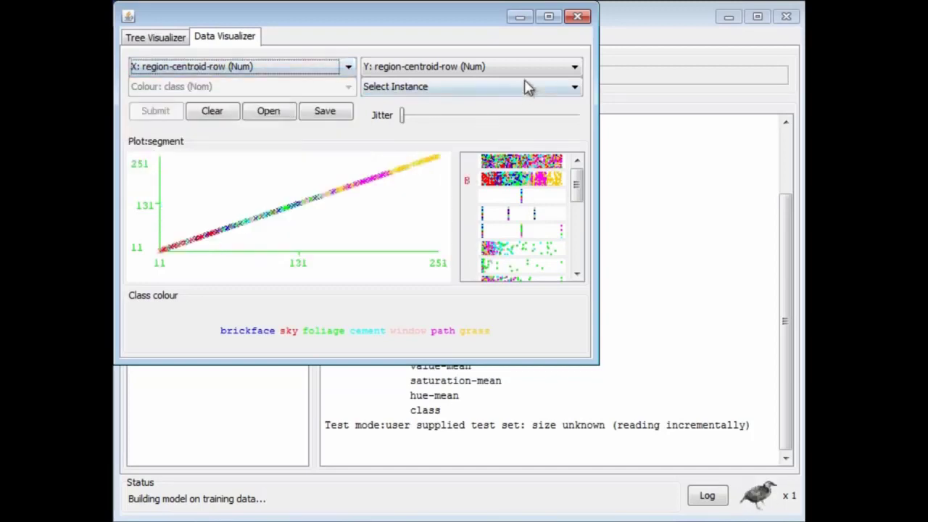
pyautogui.click(571, 71)
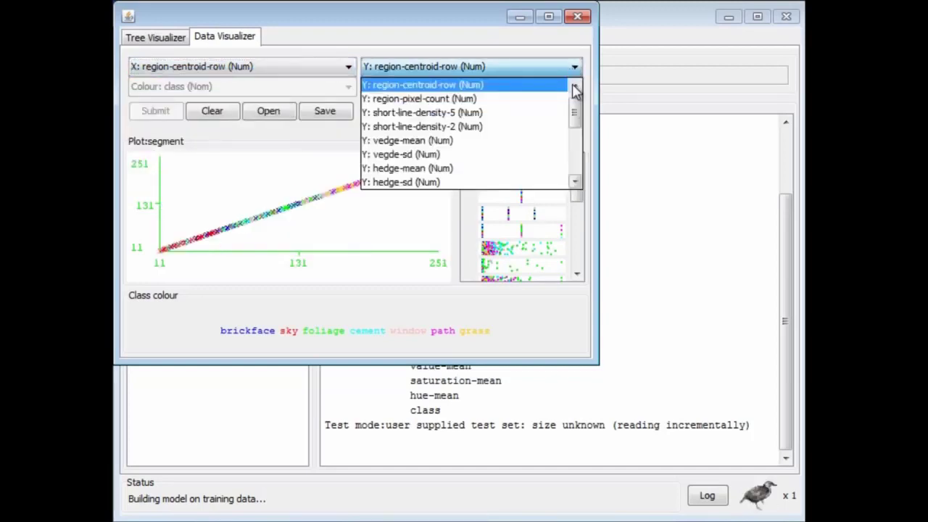
pyautogui.moveTo(578, 118); pyautogui.dragTo(553, 129)
pyautogui.click(480, 167)
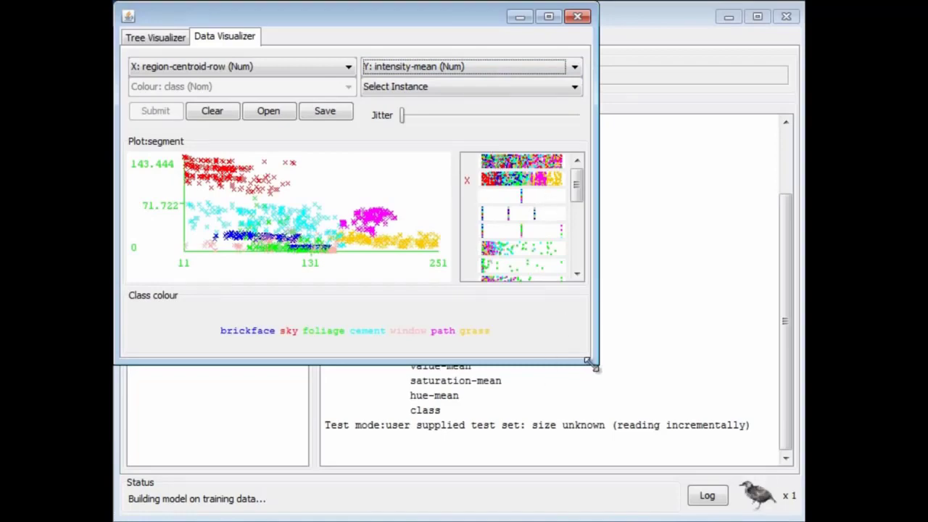
pyautogui.moveTo(591, 363); pyautogui.dragTo(899, 521)
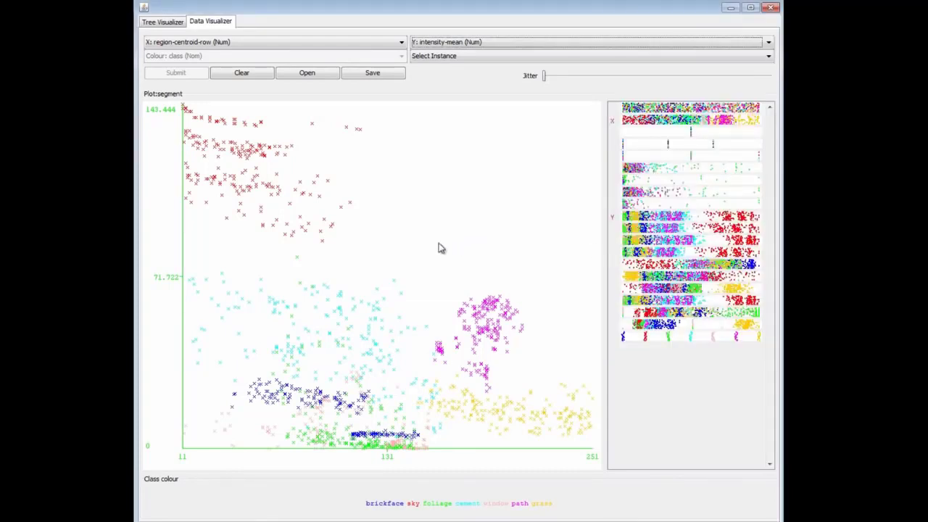
# Step: Split off the red sky points by submitting a rectangle selection around the cluster at the plot's upper left
pyautogui.click(770, 59)
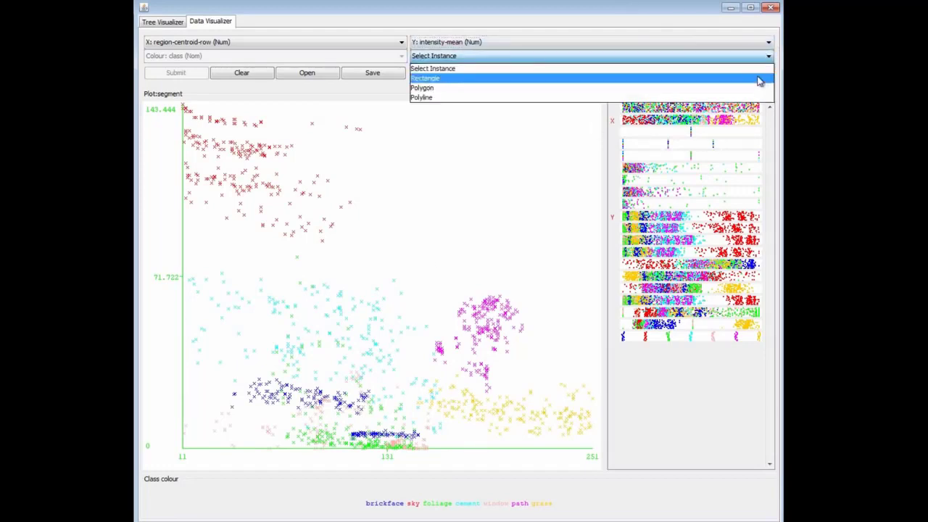
pyautogui.click(757, 78)
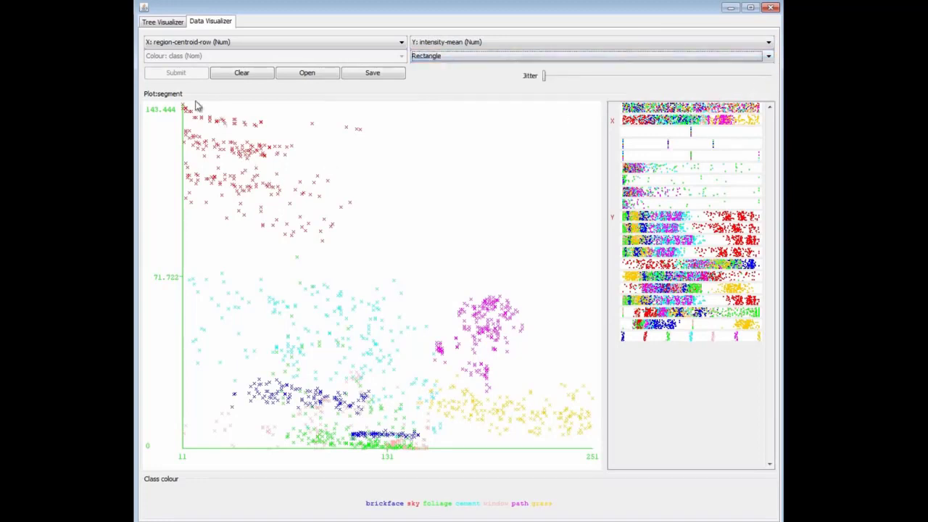
pyautogui.moveTo(184, 108); pyautogui.dragTo(405, 248)
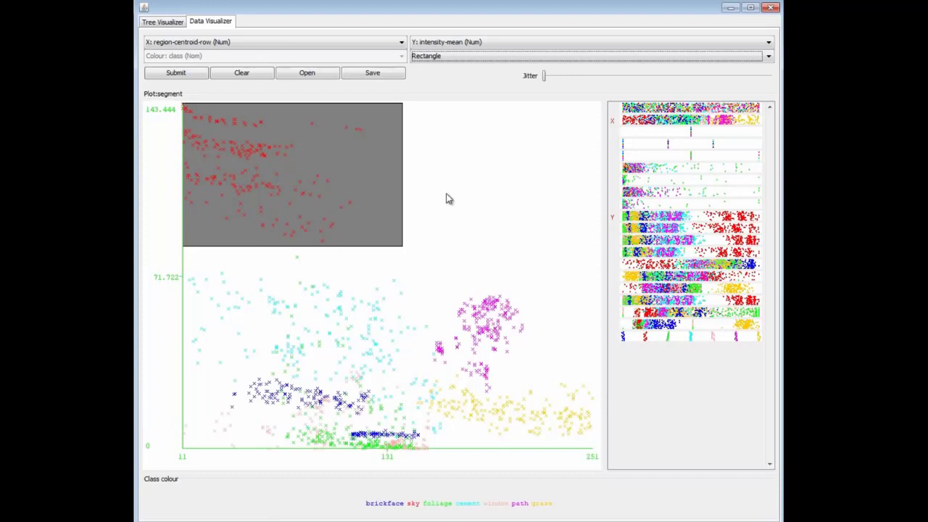
pyautogui.click(173, 74)
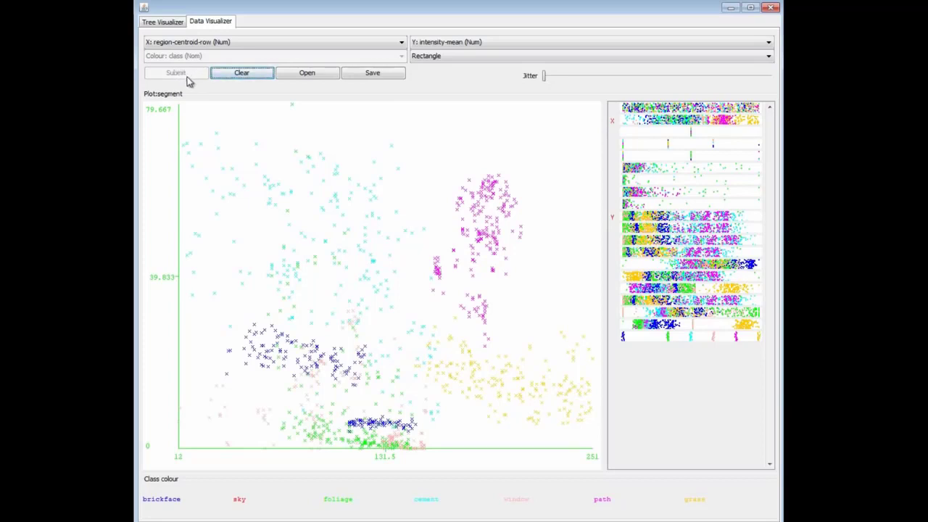
# Step: Examine the current decision tree, fitted to the screen
pyautogui.click(172, 23)
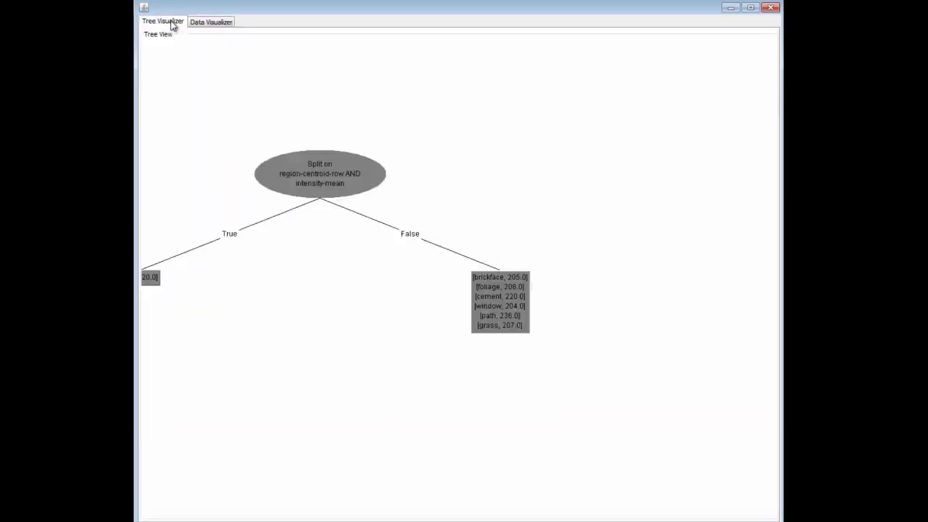
pyautogui.rightClick(467, 167)
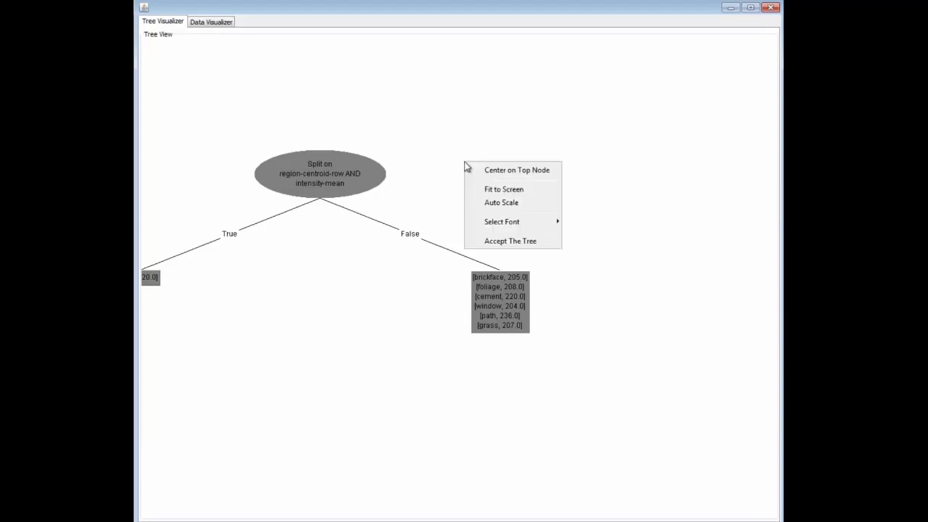
pyautogui.click(485, 190)
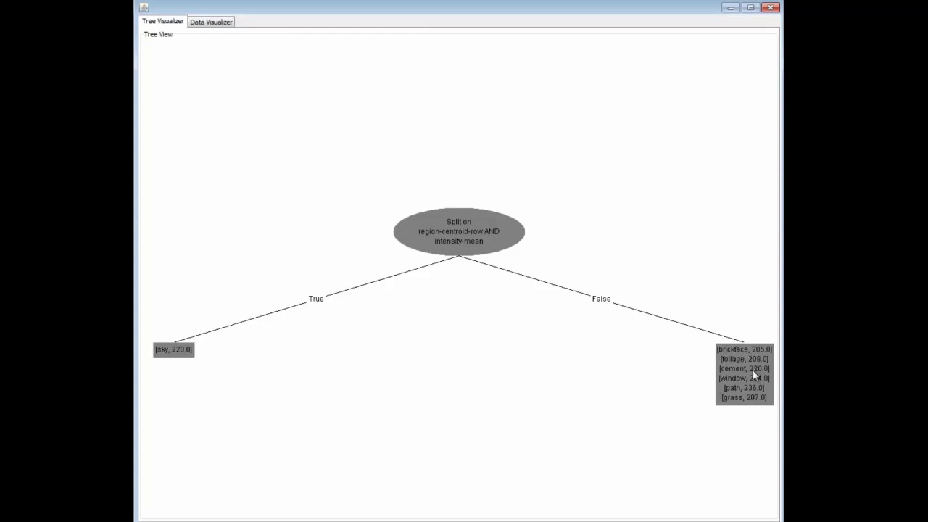
# Step: Split off the magenta path cluster in the data plot with a submitted rectangle, and check the resulting tree
pyautogui.click(226, 23)
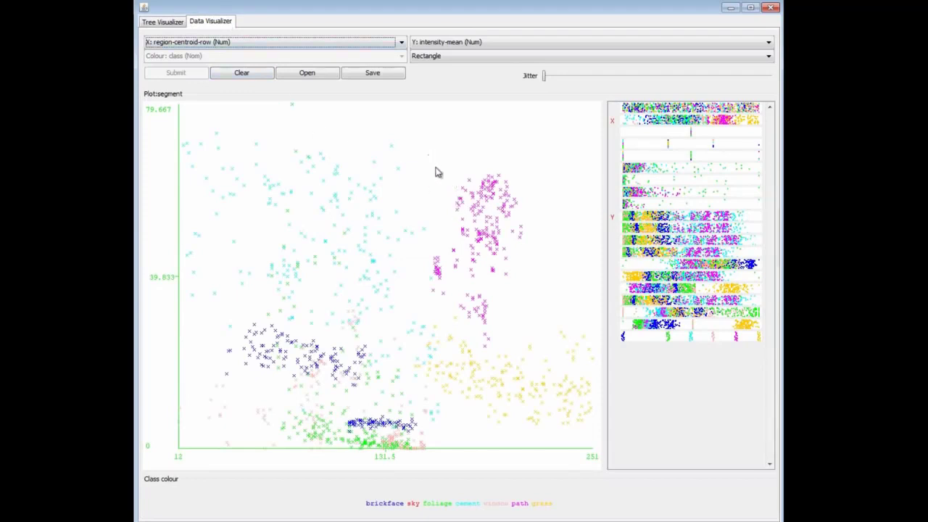
pyautogui.moveTo(428, 155); pyautogui.dragTo(600, 328)
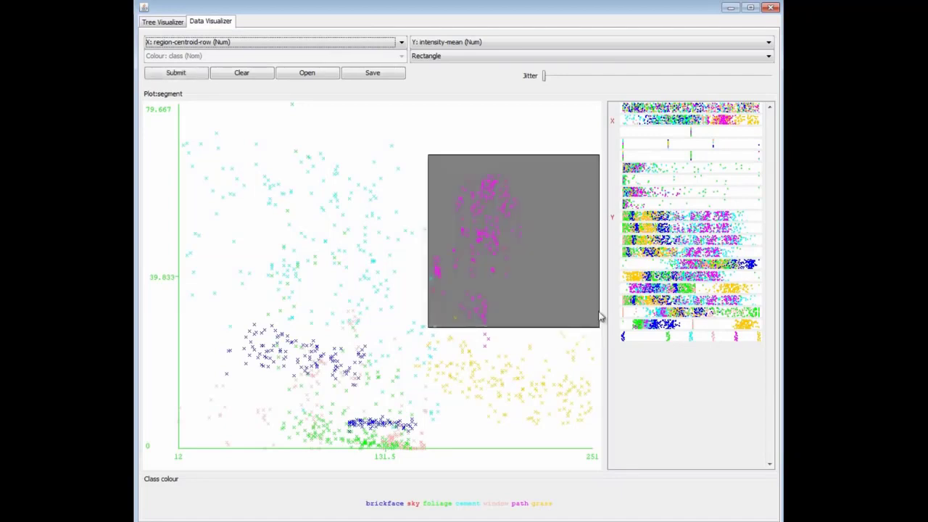
pyautogui.click(190, 74)
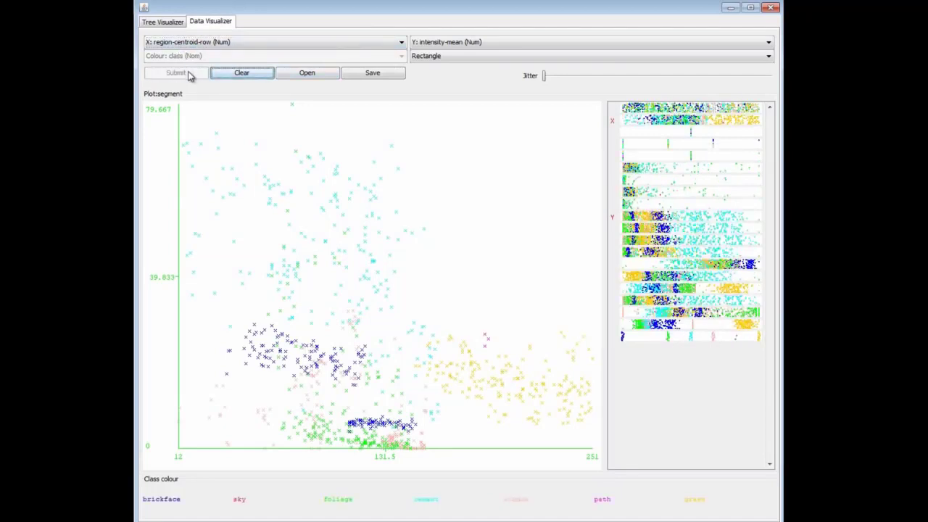
pyautogui.click(165, 22)
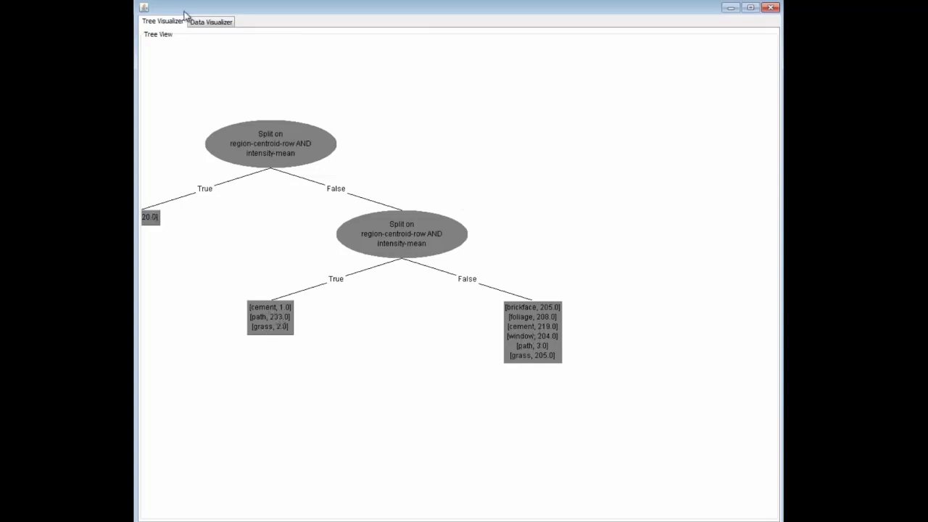
# Step: Submit a rectangle around the yellow grass points, and another across the plot's full-width upper area of mostly cement points
pyautogui.click(207, 22)
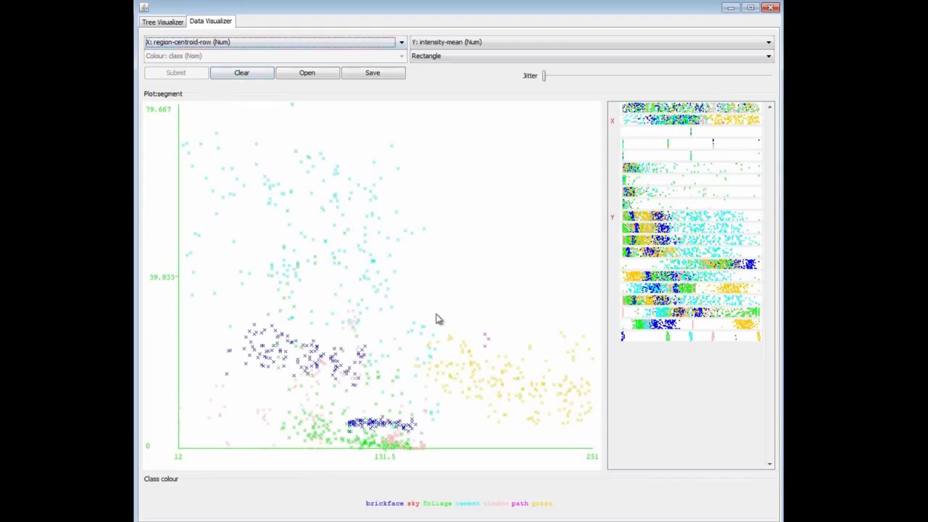
pyautogui.moveTo(436, 315)
pyautogui.mouseDown()
pyautogui.moveTo(578, 440)
pyautogui.moveTo(602, 446)
pyautogui.mouseUp()
pyautogui.click(175, 72)
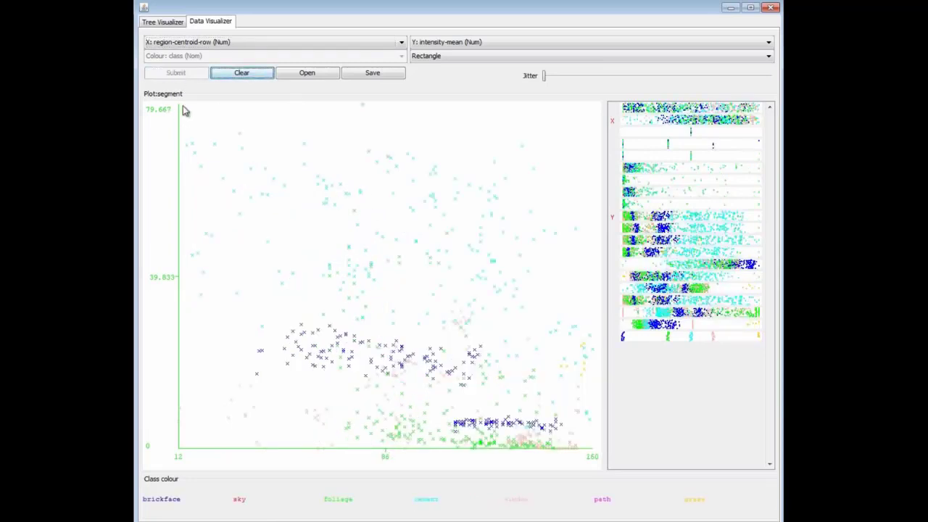
pyautogui.moveTo(180, 105)
pyautogui.mouseDown()
pyautogui.moveTo(404, 228)
pyautogui.moveTo(483, 298)
pyautogui.moveTo(600, 326)
pyautogui.mouseUp()
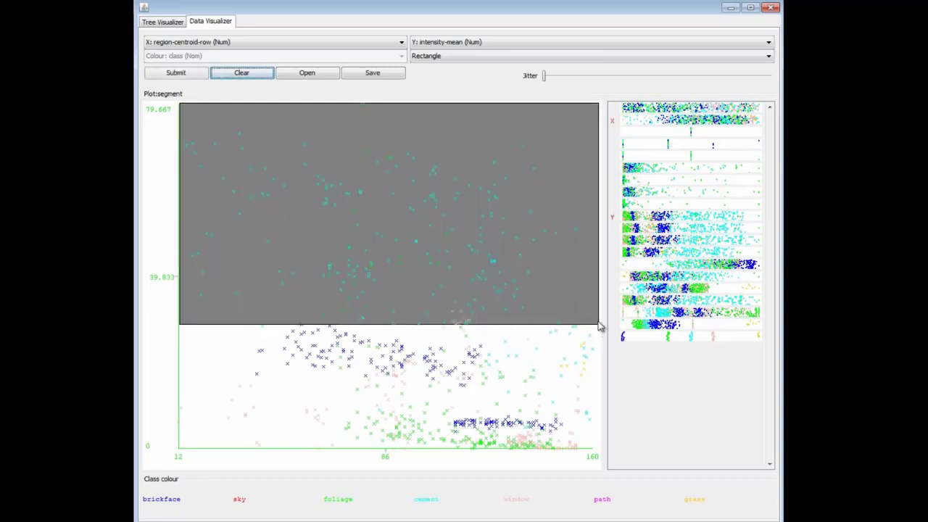
pyautogui.click(176, 73)
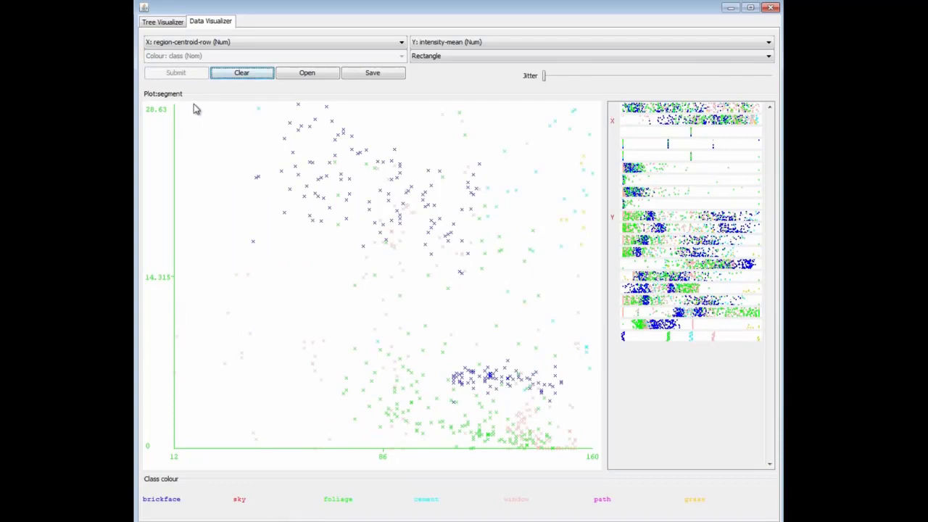
# Step: Split off the two blue brickface clusters, first the upper one and then the lower one, each with a submitted rectangle
pyautogui.moveTo(194, 104)
pyautogui.mouseDown()
pyautogui.moveTo(406, 212)
pyautogui.moveTo(492, 277)
pyautogui.mouseUp()
pyautogui.click(195, 75)
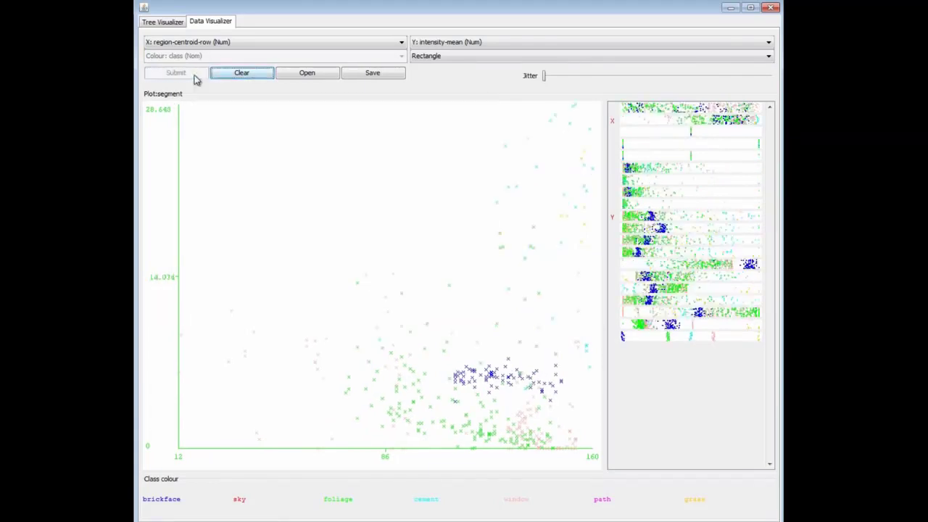
pyautogui.moveTo(446, 356)
pyautogui.mouseDown()
pyautogui.moveTo(519, 396)
pyautogui.moveTo(578, 403)
pyautogui.mouseUp()
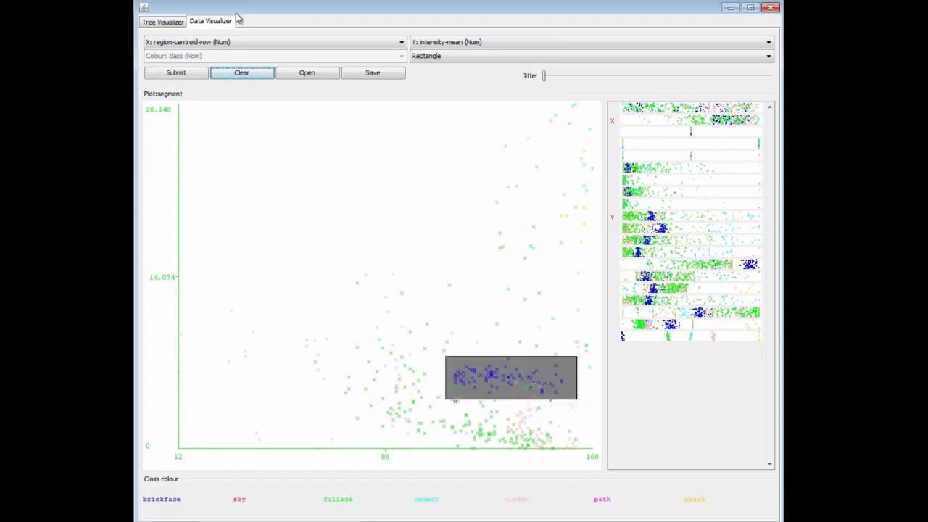
pyautogui.click(199, 76)
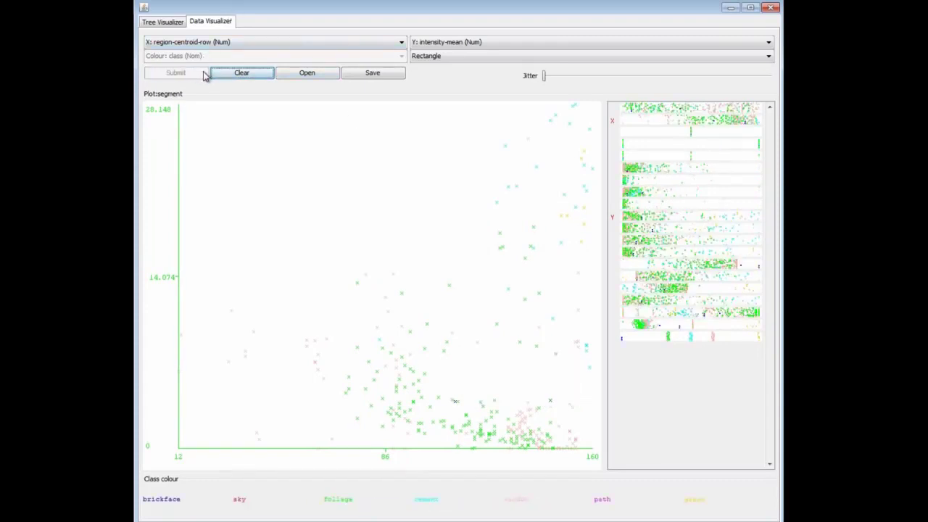
# Step: Plot the remaining instances with vedge-mean on the X axis and hedge-mean on the Y axis
pyautogui.click(403, 44)
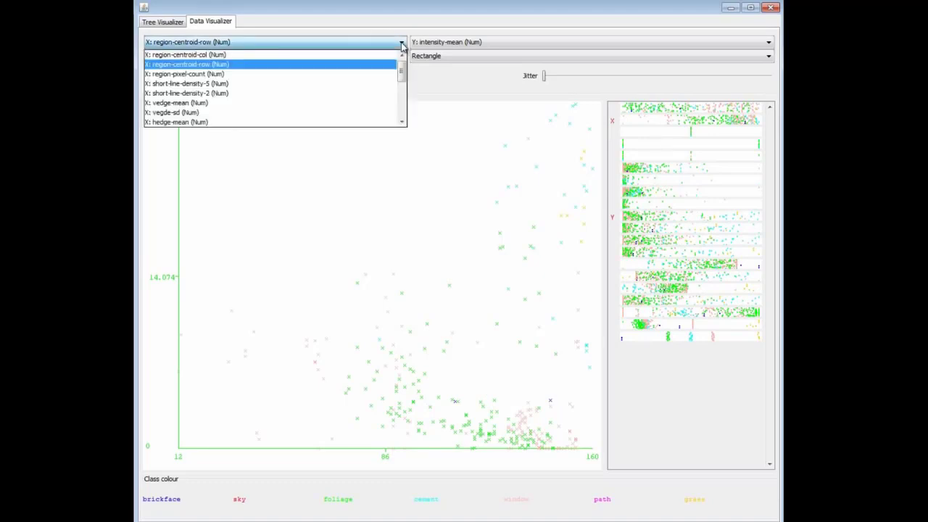
pyautogui.click(370, 75)
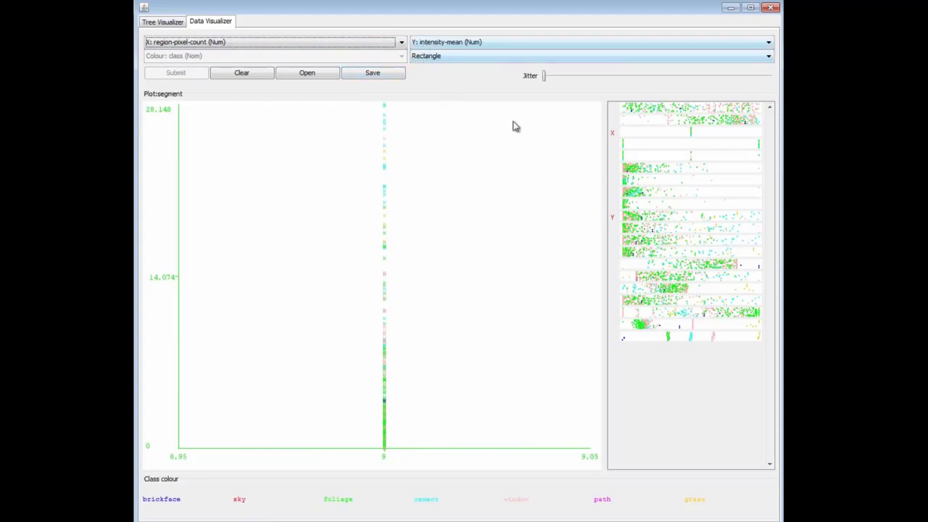
pyautogui.click(628, 171)
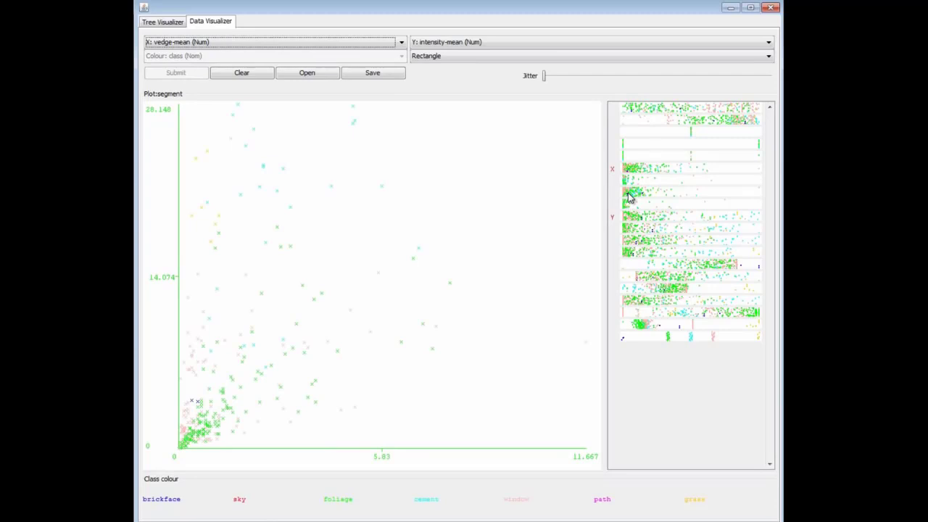
pyautogui.rightClick(630, 195)
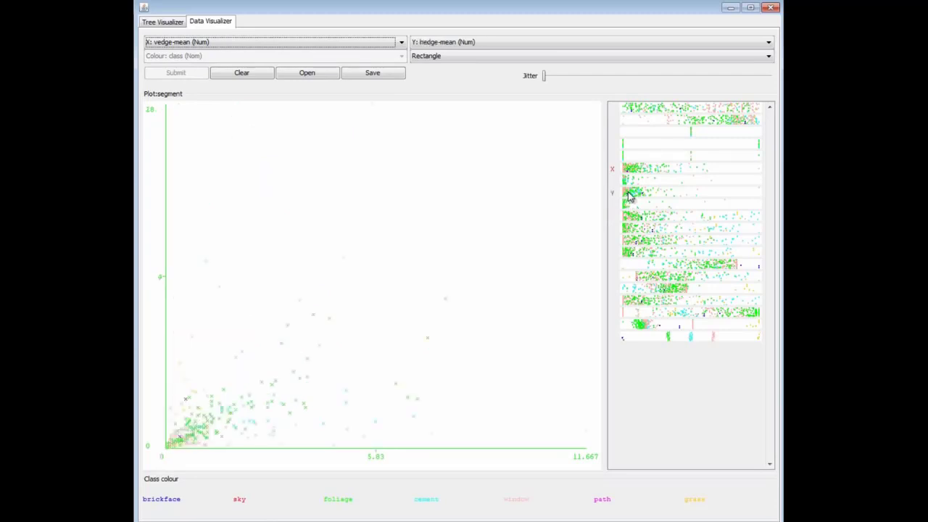
# Step: Plot rawred-mean on the X axis, and fit the whole decision tree to the screen to check its leaves
pyautogui.click(628, 230)
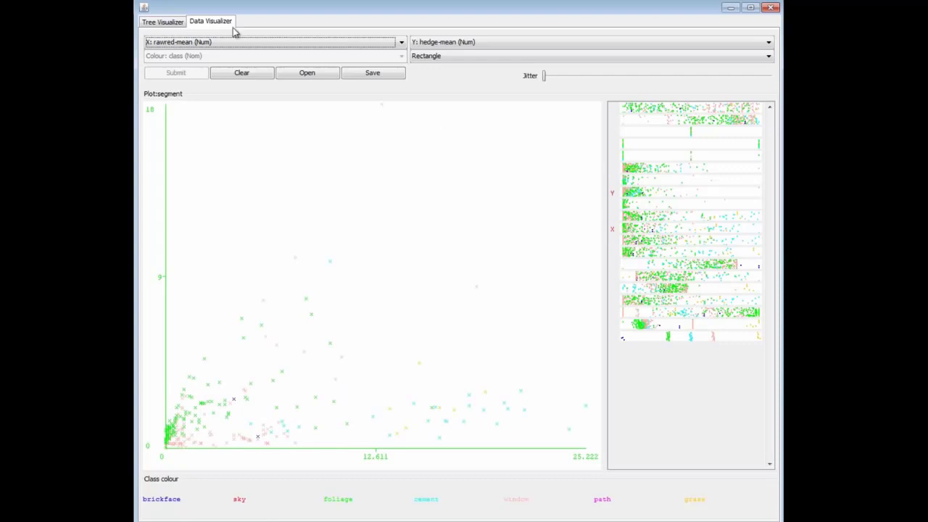
pyautogui.click(174, 23)
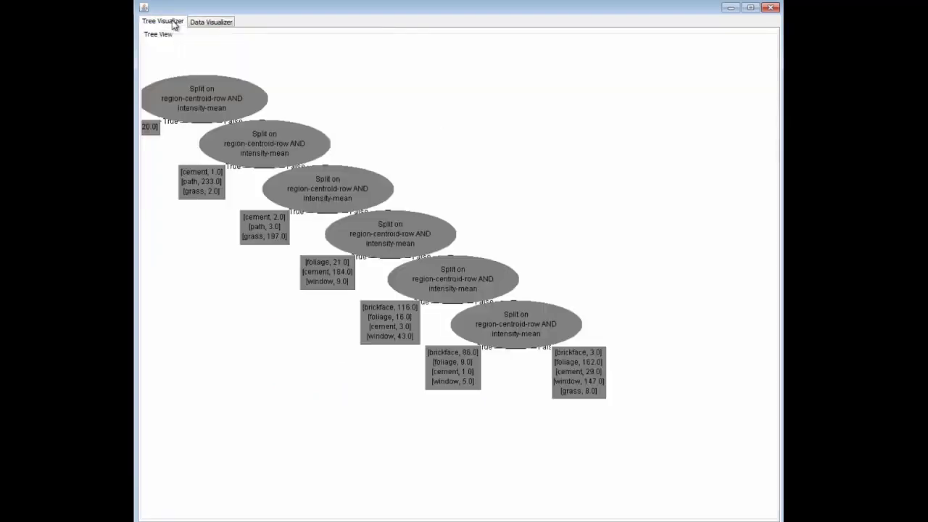
pyautogui.rightClick(528, 172)
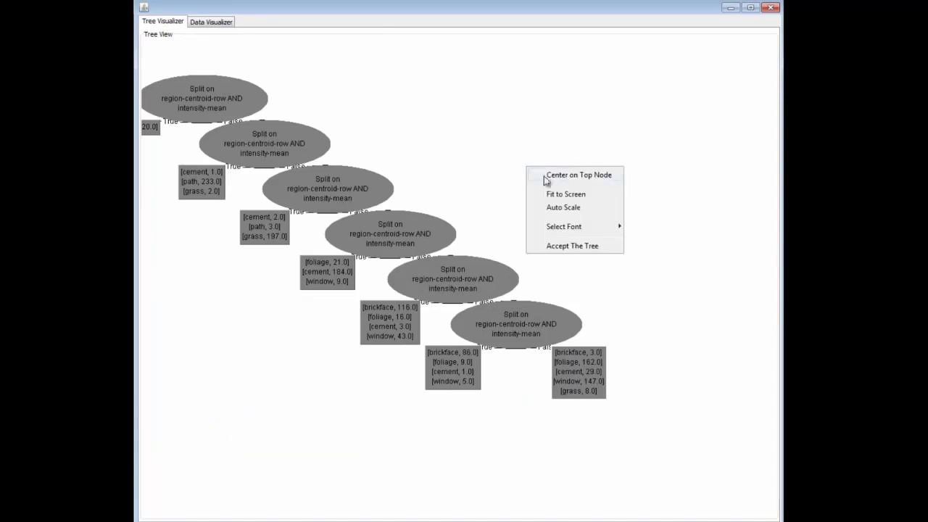
pyautogui.click(559, 194)
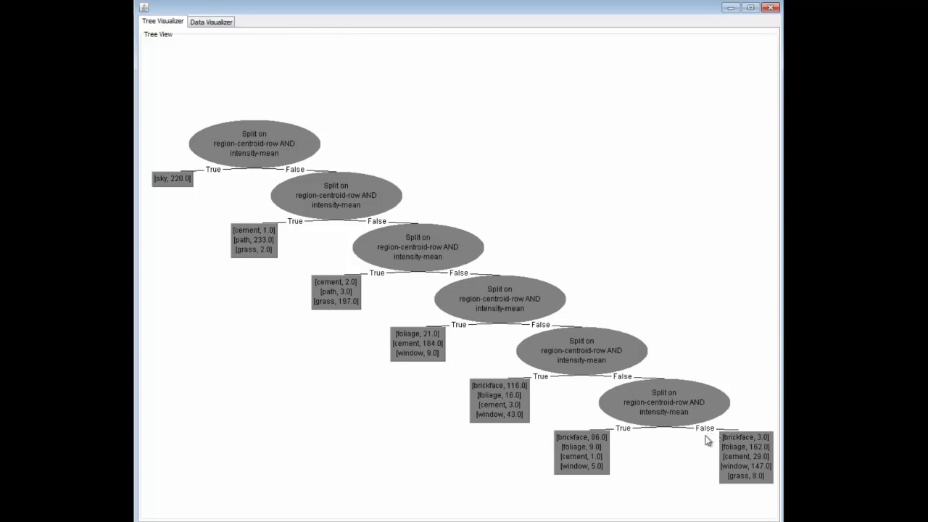
pyautogui.rightClick(440, 112)
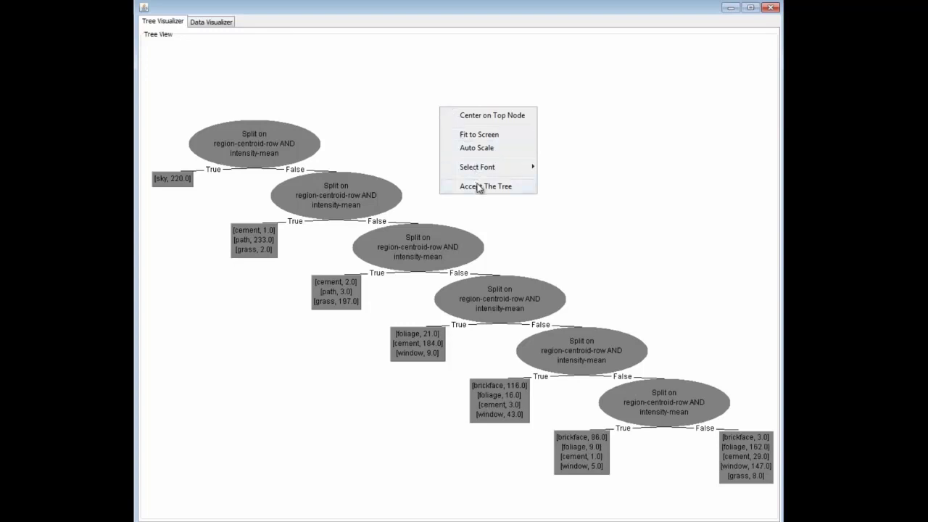
pyautogui.rightClick(400, 131)
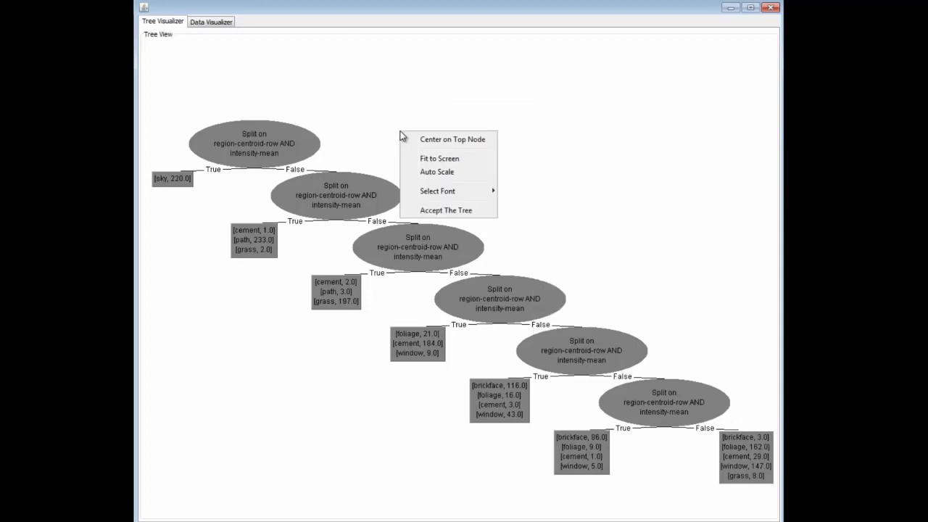
# Step: Outline the scattered points in the middle of the rawred-mean versus hedge-mean plot with a closed four-sided polygon selection
pyautogui.click(224, 24)
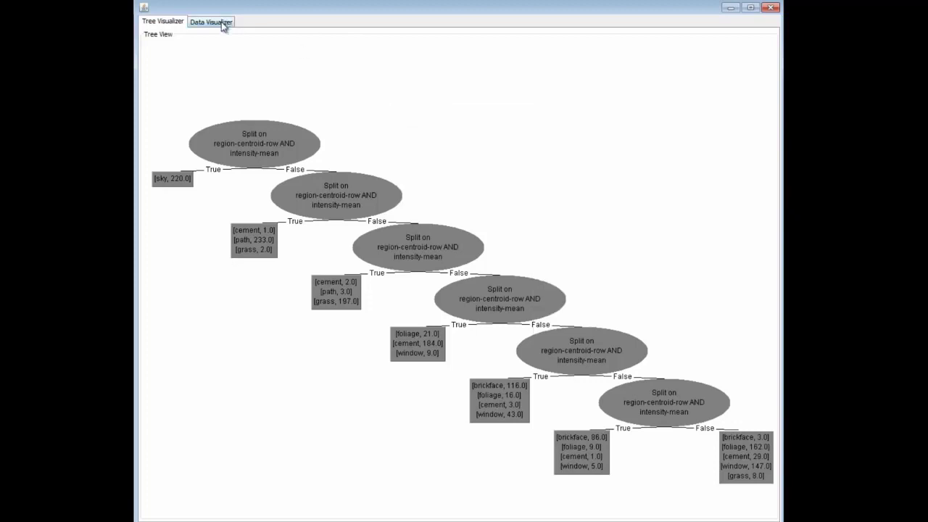
pyautogui.click(224, 25)
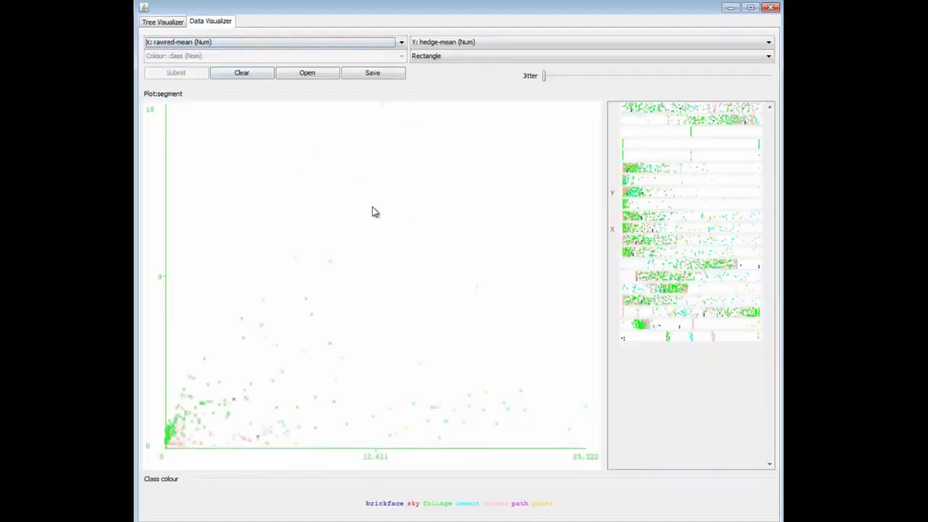
pyautogui.click(768, 56)
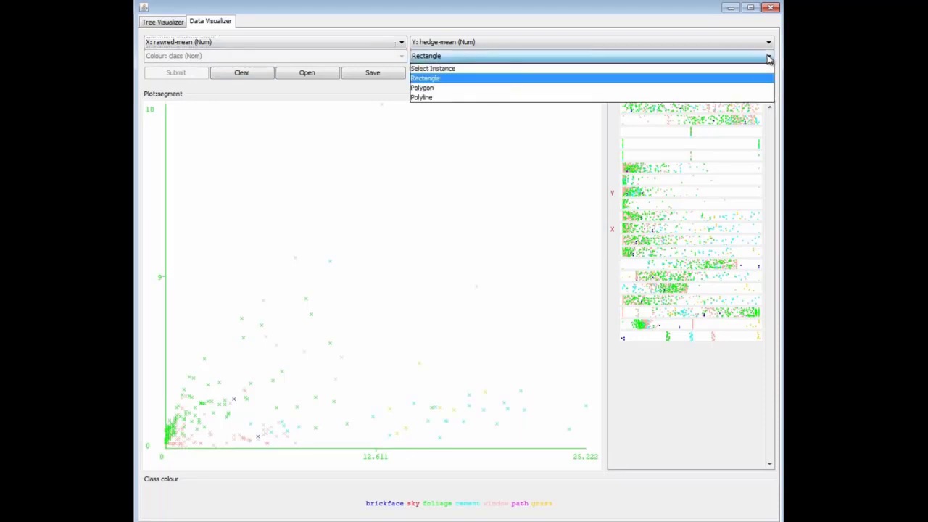
pyautogui.click(739, 91)
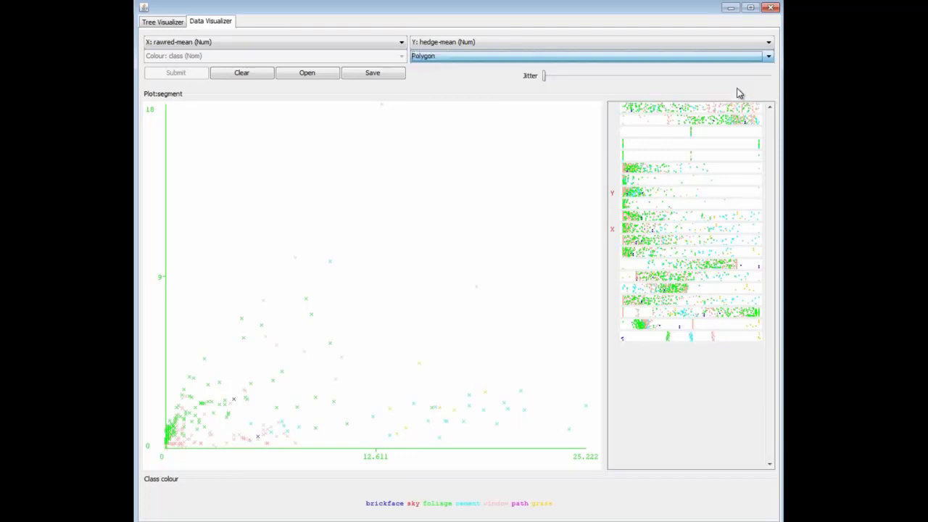
pyautogui.click(239, 234)
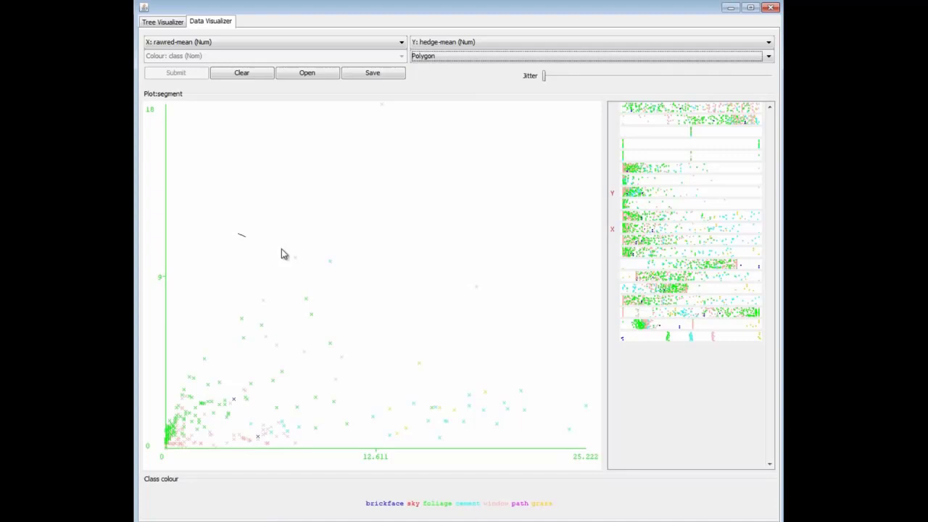
pyautogui.click(419, 287)
pyautogui.click(371, 375)
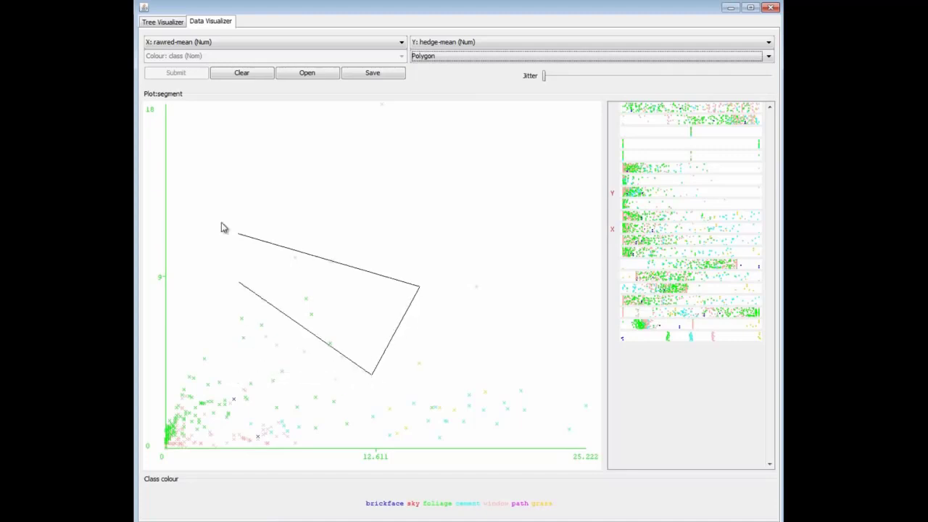
pyautogui.click(240, 376)
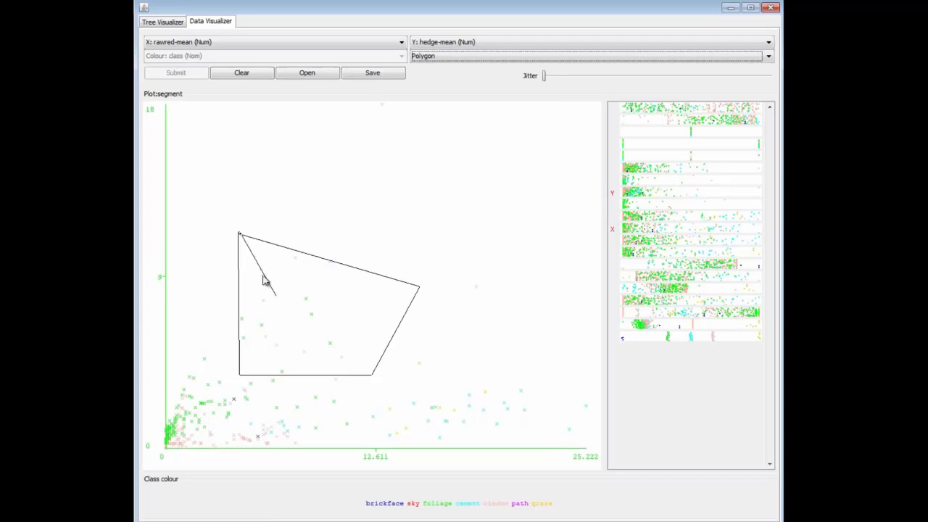
pyautogui.rightClick(244, 237)
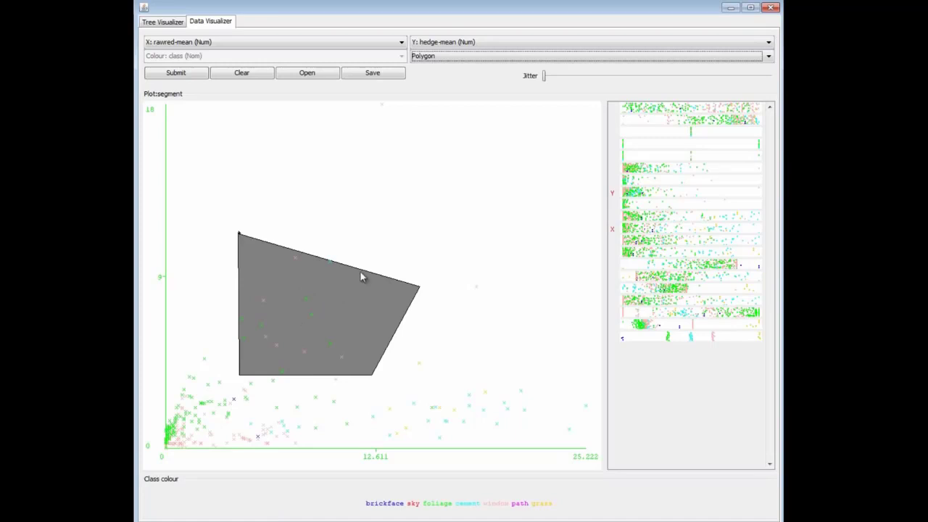
# Step: Accept the decision tree as finished and review the evaluation summary for the supplied test set
pyautogui.click(162, 22)
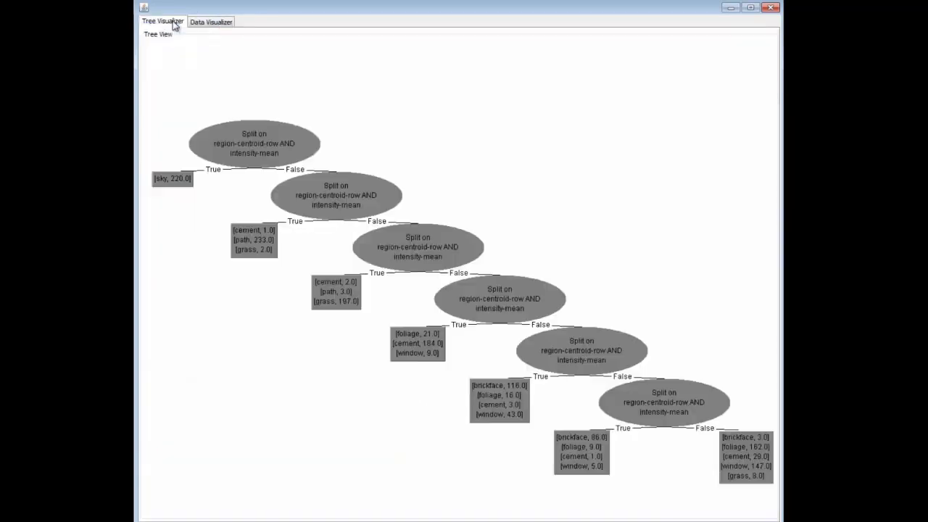
pyautogui.rightClick(515, 122)
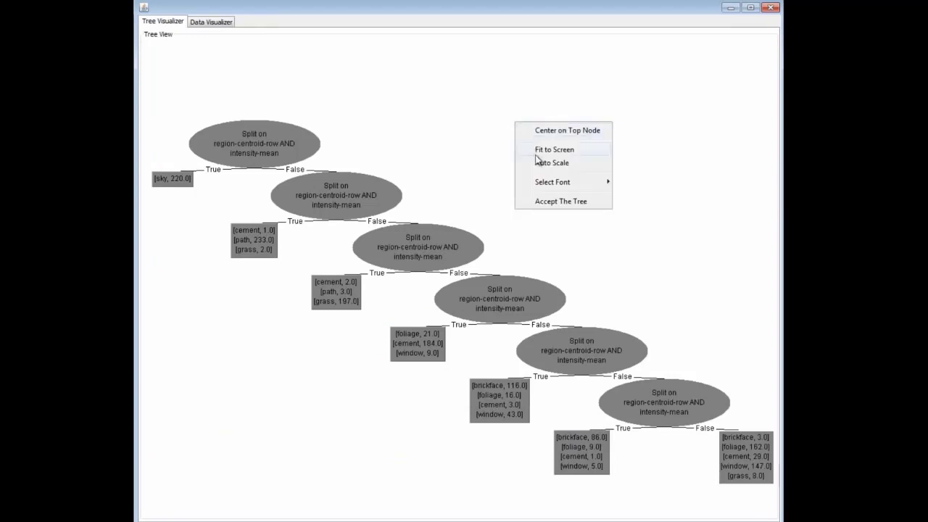
pyautogui.click(545, 203)
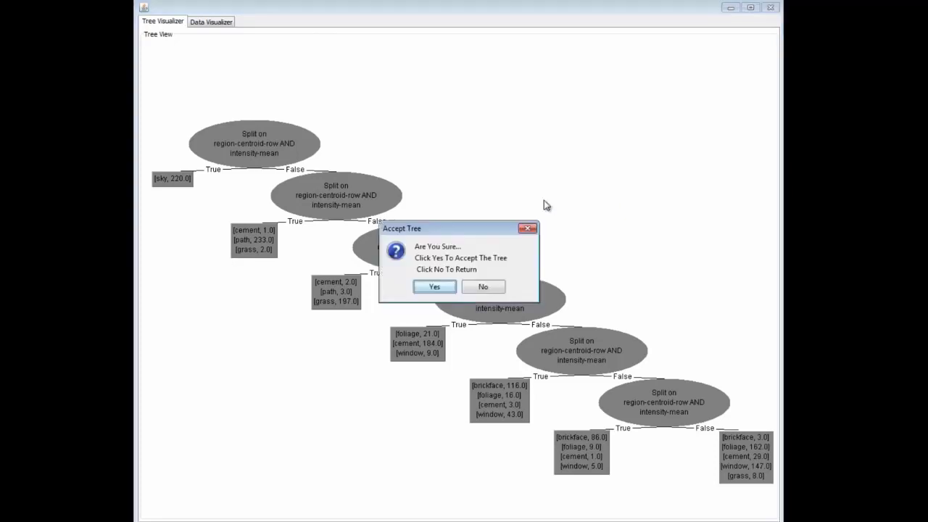
pyautogui.click(432, 287)
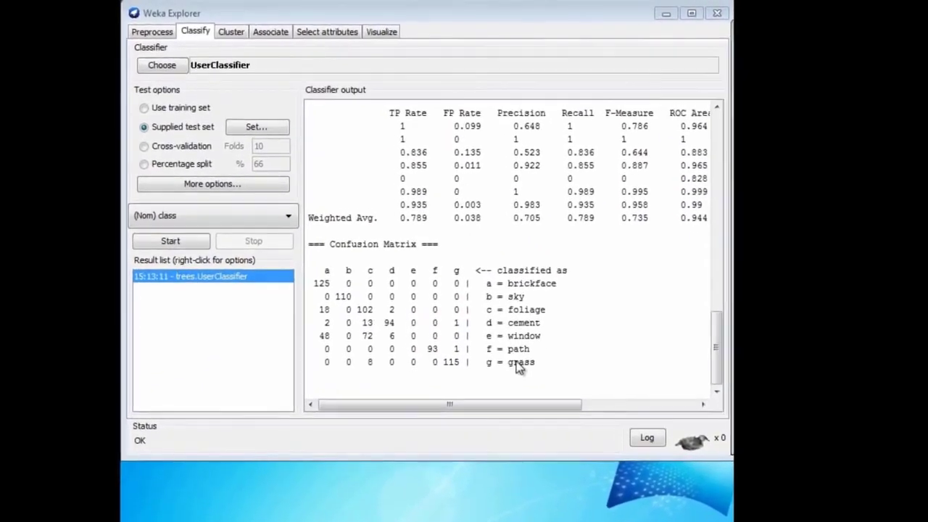
pyautogui.moveTo(789, 377); pyautogui.dragTo(787, 310)
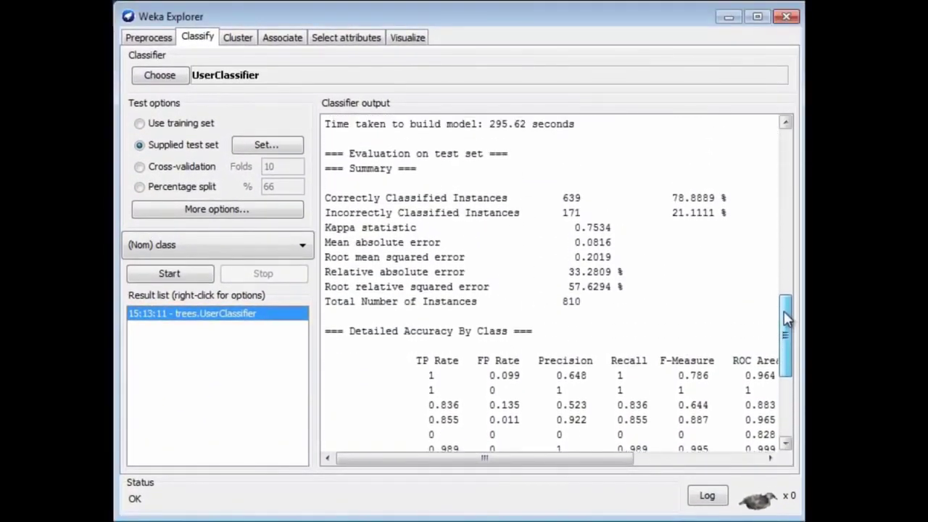
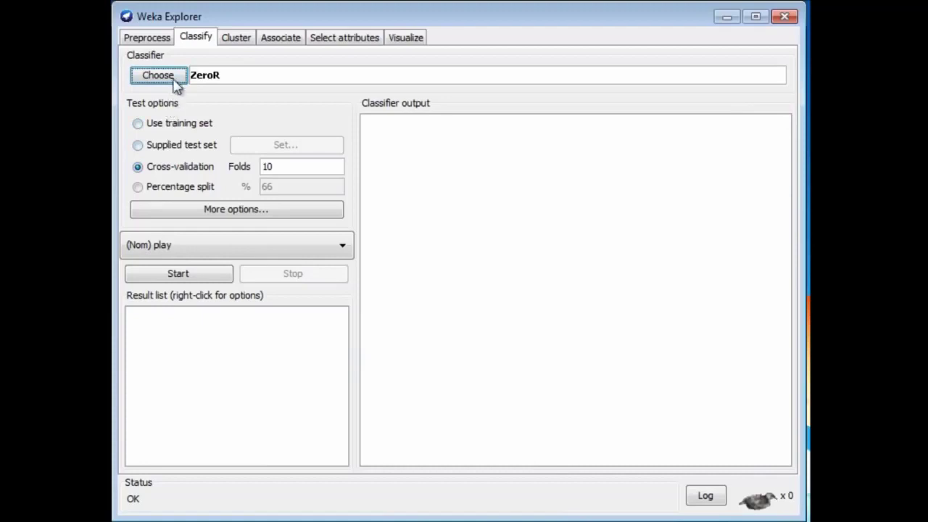
# Step: Run the OneR rules classifier on the weather data with 10-fold cross-validation and examine the rule in its model
pyautogui.click(177, 80)
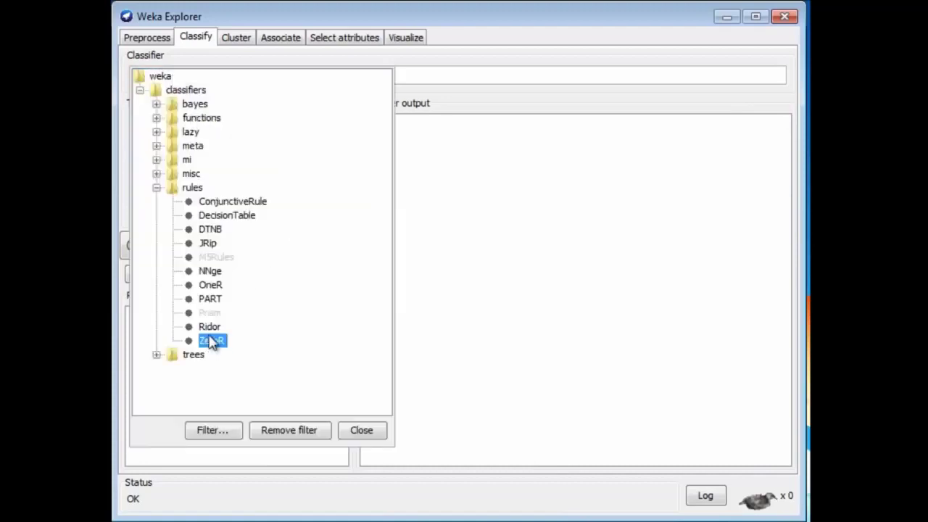
pyautogui.click(211, 286)
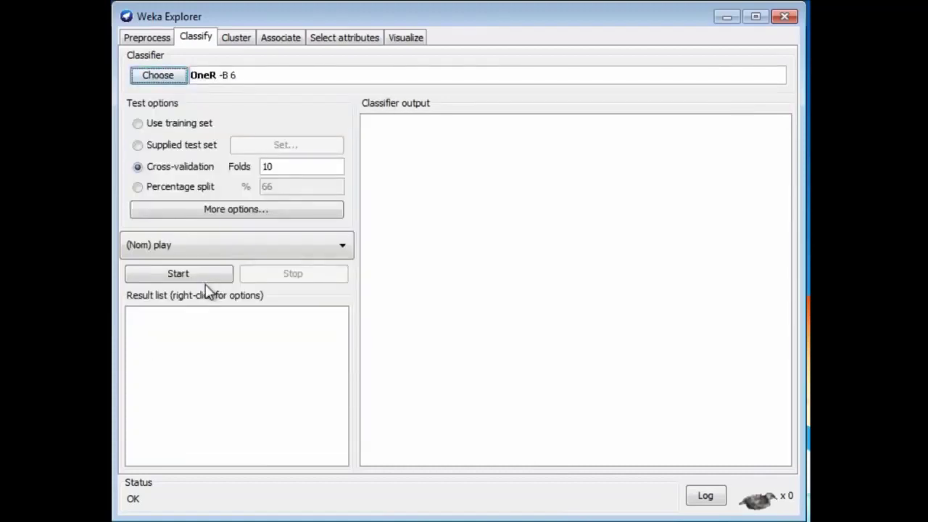
pyautogui.click(193, 278)
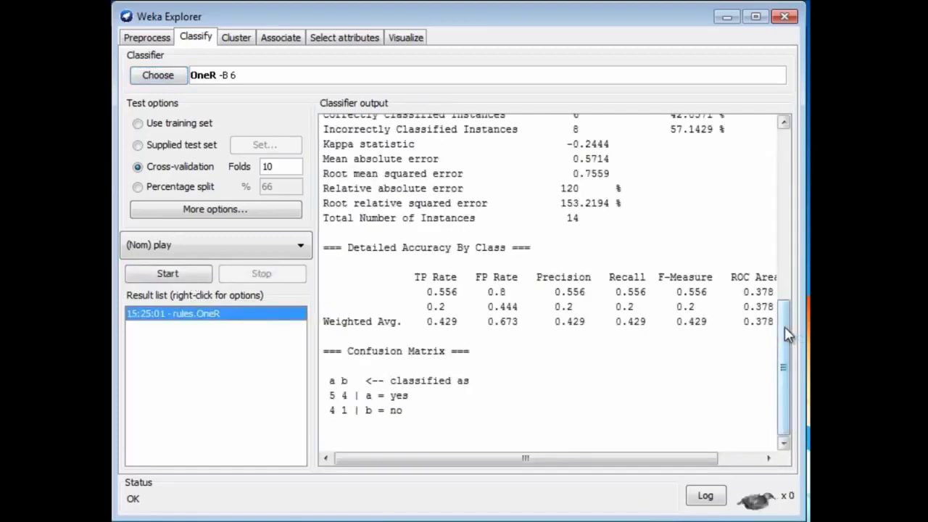
pyautogui.moveTo(787, 331); pyautogui.dragTo(788, 209)
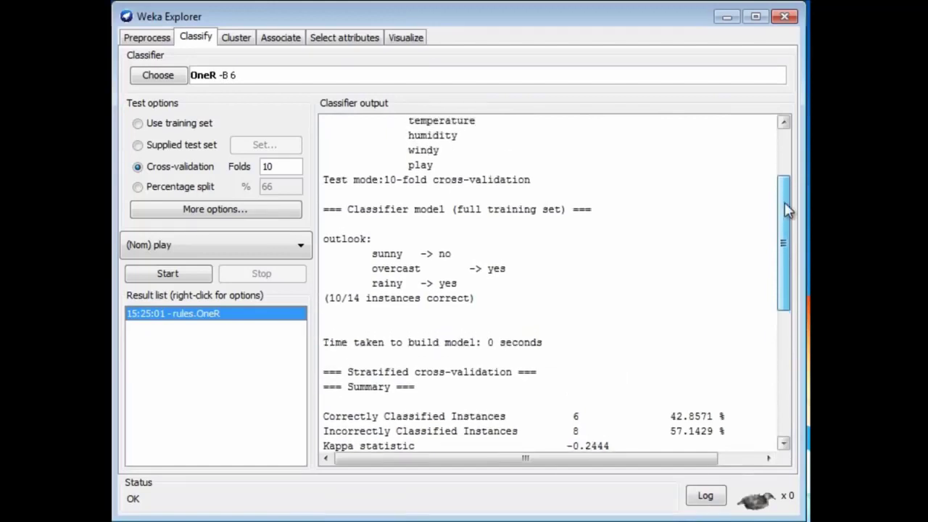
pyautogui.moveTo(789, 210); pyautogui.dragTo(787, 208)
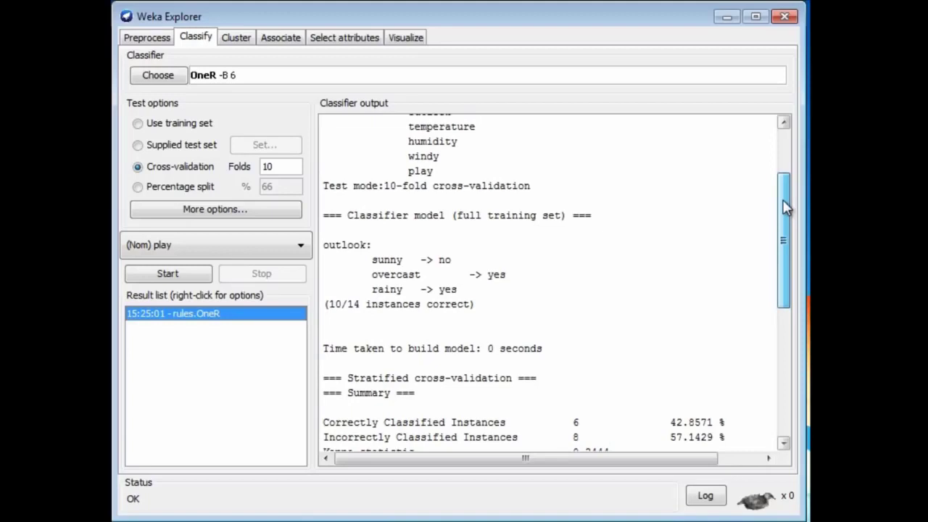
# Step: Remove the outlook attribute from the weather data
pyautogui.click(149, 37)
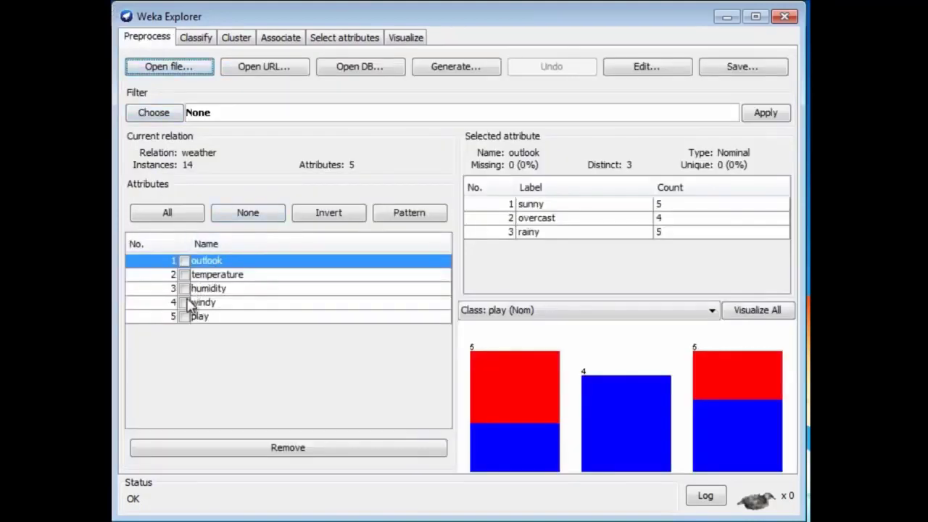
pyautogui.click(184, 261)
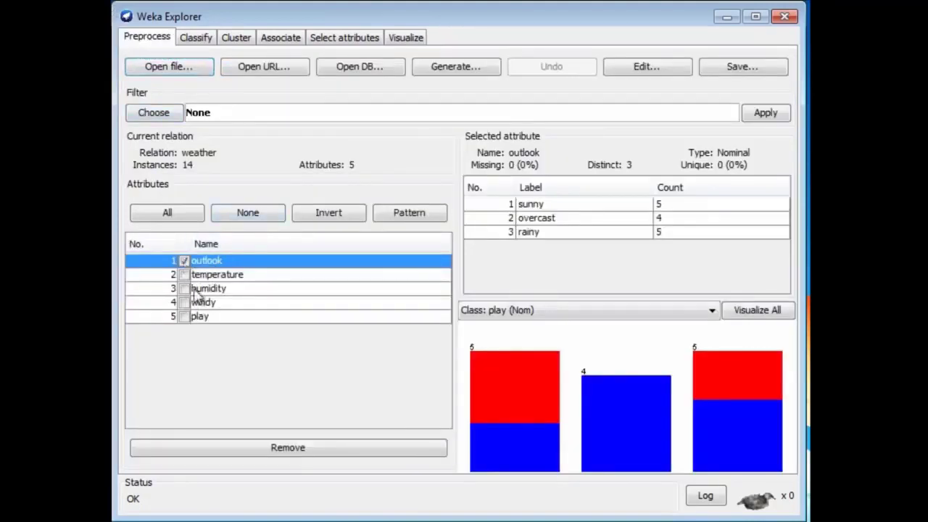
pyautogui.click(264, 449)
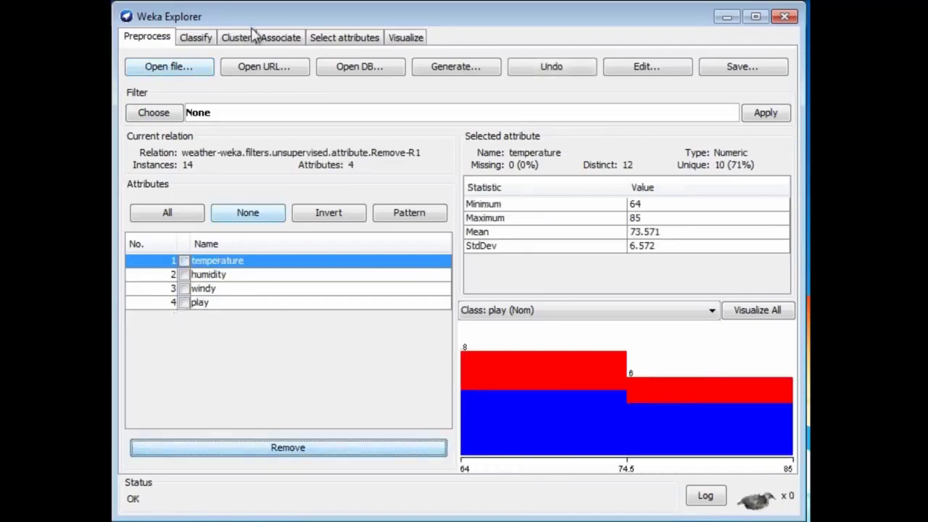
# Step: Rerun OneR with 10-fold cross-validation on the reduced weather data and examine the new rule
pyautogui.click(196, 36)
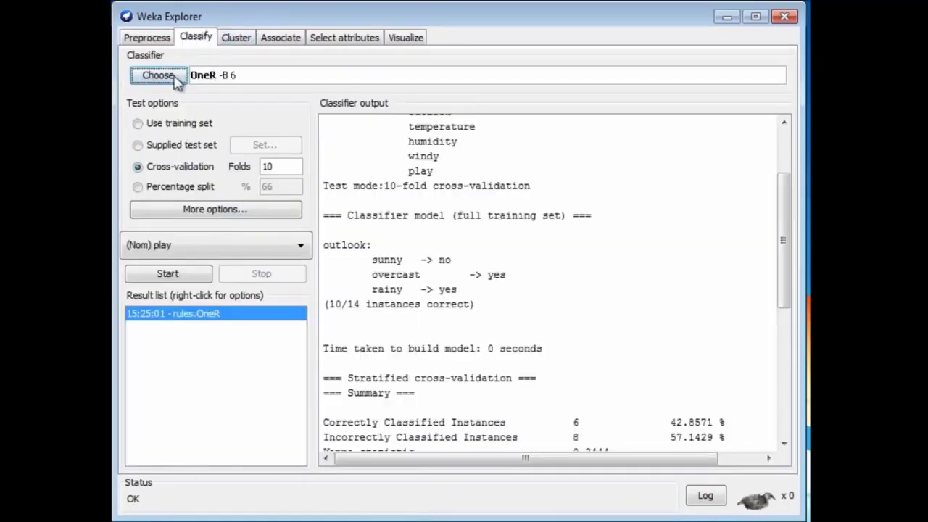
pyautogui.click(176, 279)
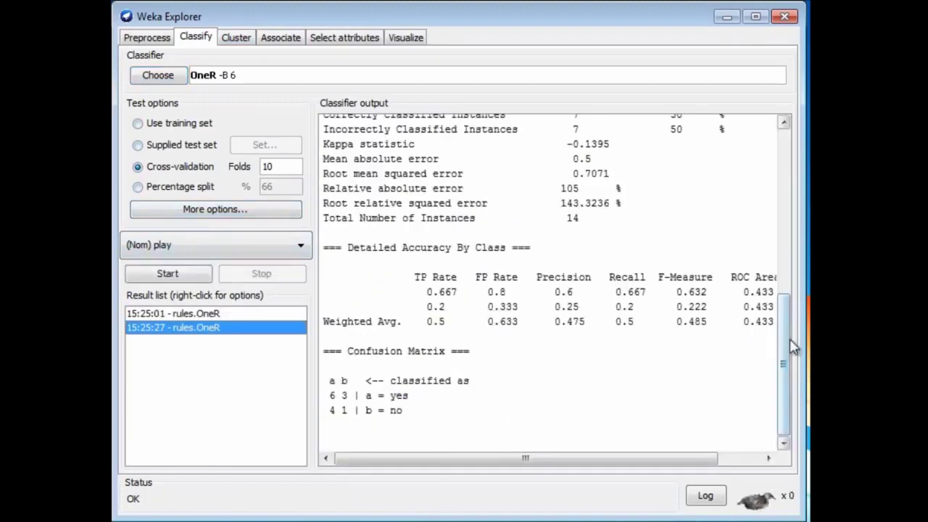
pyautogui.moveTo(789, 347); pyautogui.dragTo(773, 206)
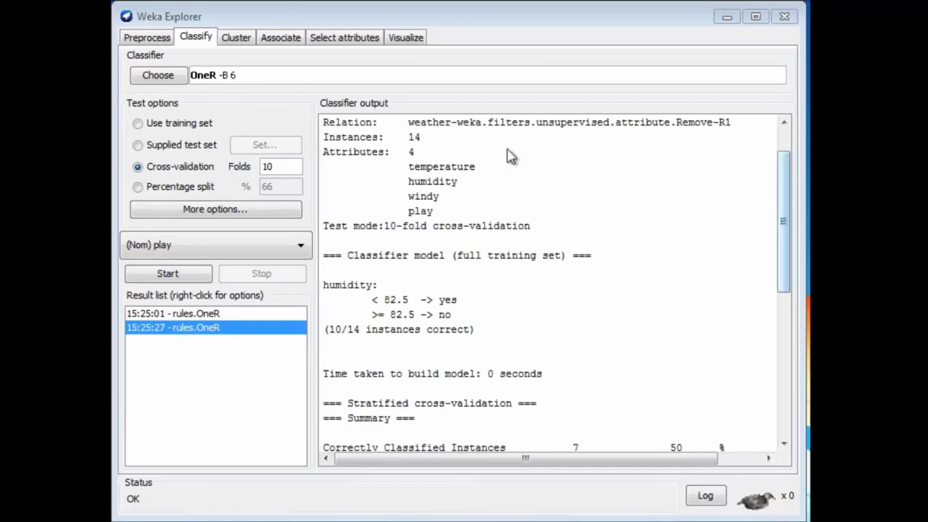
# Step: Set OneR's minBucketSize parameter to 1
pyautogui.click(220, 80)
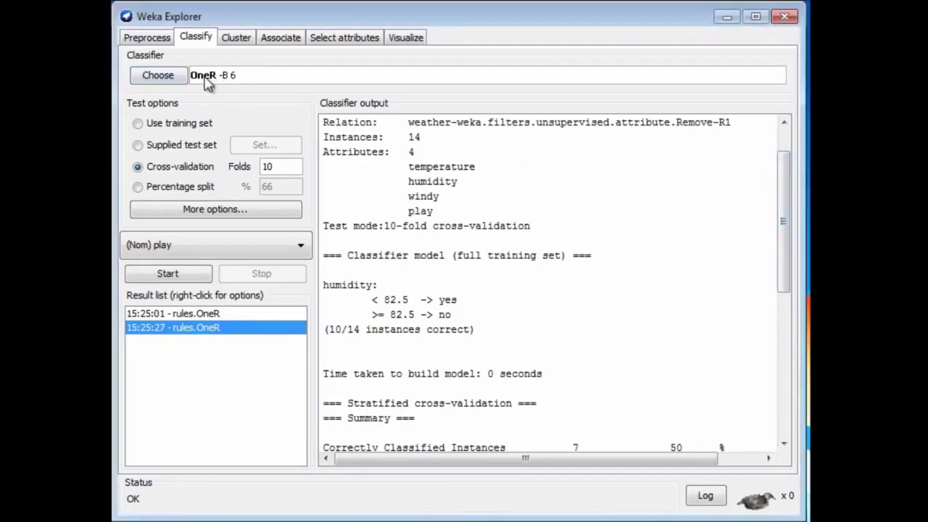
pyautogui.click(205, 78)
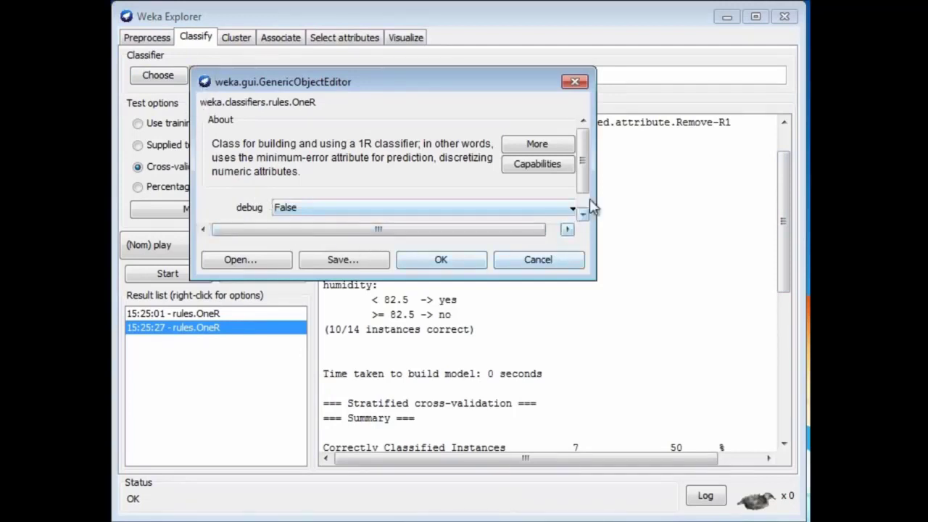
pyautogui.moveTo(562, 281); pyautogui.dragTo(559, 342)
pyautogui.doubleClick(276, 261)
pyautogui.click(287, 261)
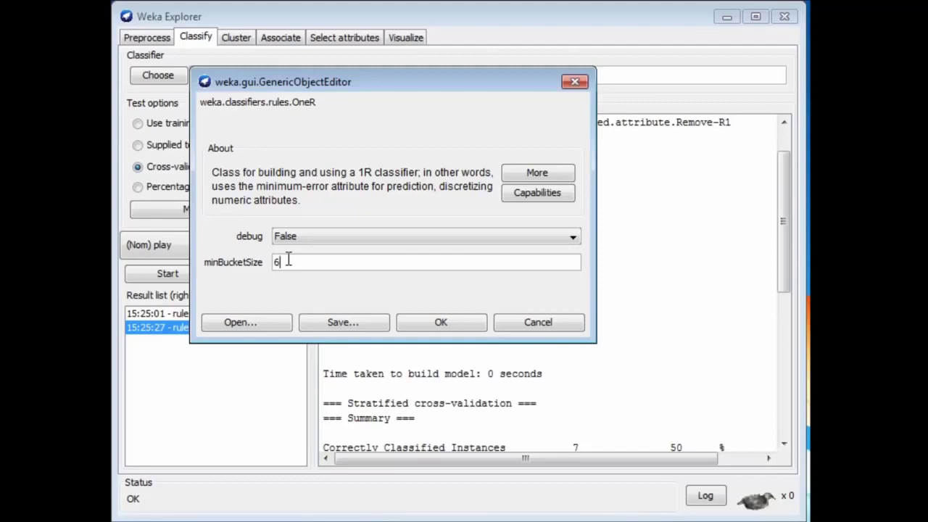
pyautogui.doubleClick(275, 261)
pyautogui.write('1')
pyautogui.click(438, 326)
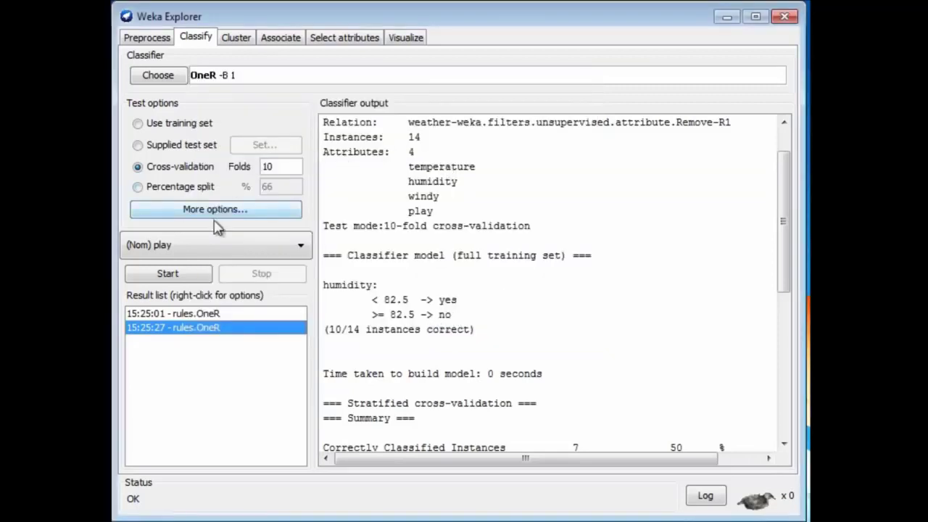
# Step: Rerun OneR with minBucketSize 1 and 10-fold cross-validation on the reduced weather data and examine the resulting rule
pyautogui.click(195, 274)
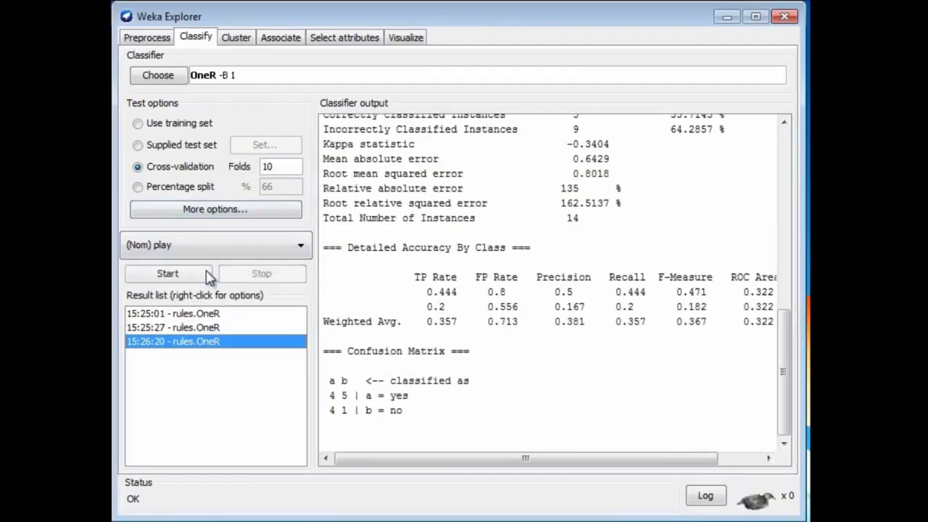
pyautogui.moveTo(788, 352); pyautogui.dragTo(778, 216)
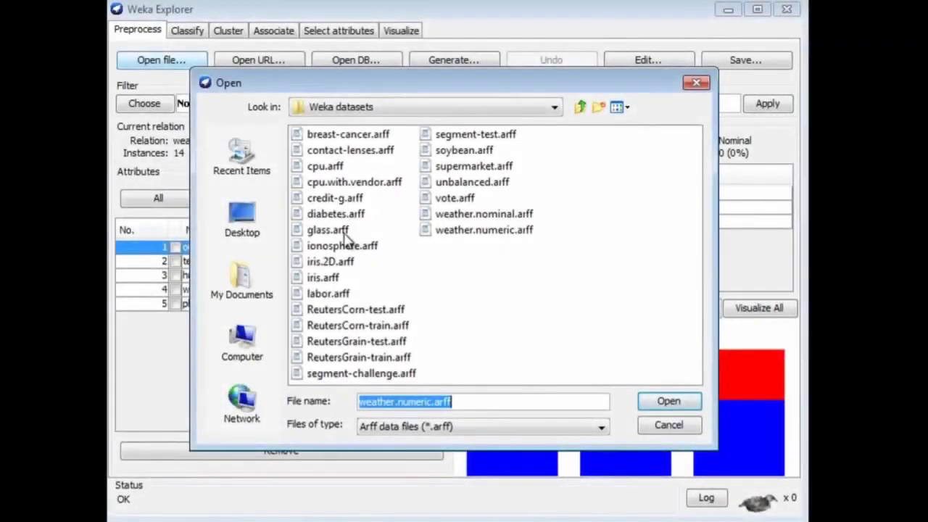
# Step: Load the diabetes.arff dataset and inspect the distribution of its class attribute
pyautogui.click(297, 216)
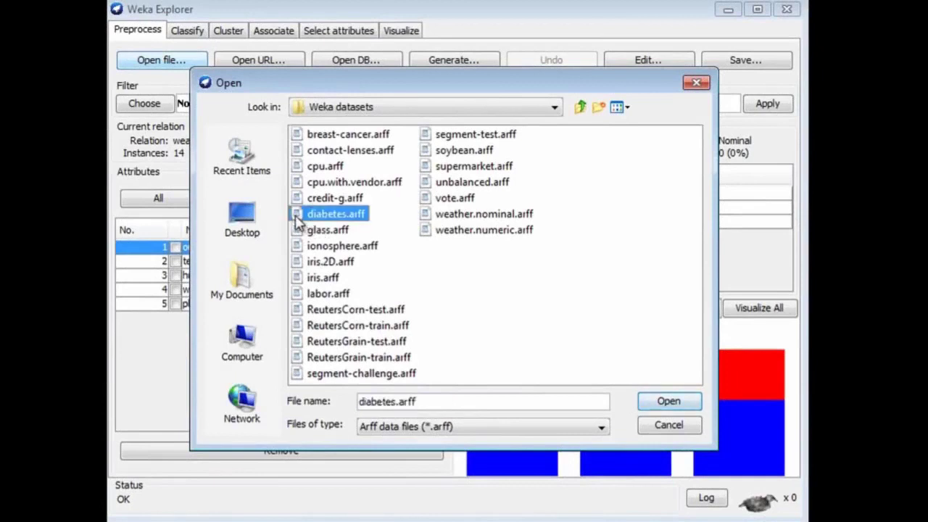
pyautogui.click(667, 402)
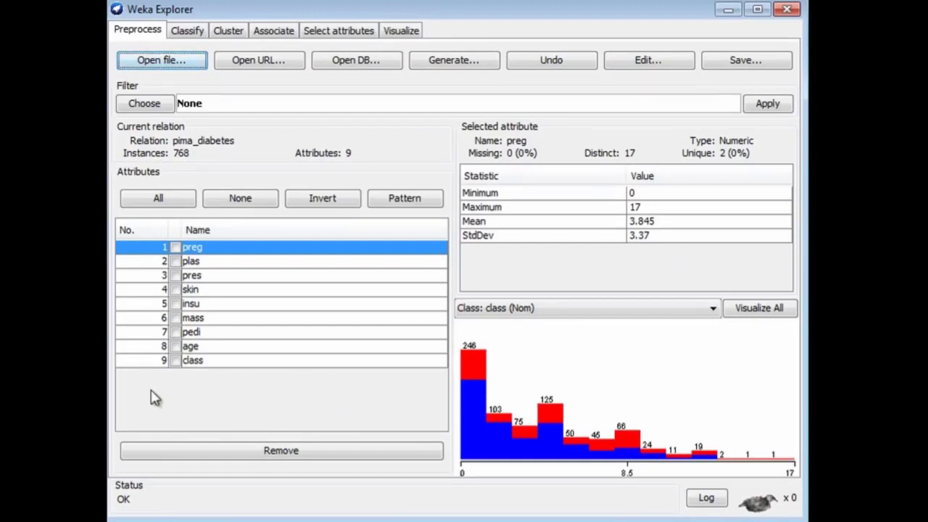
pyautogui.click(202, 365)
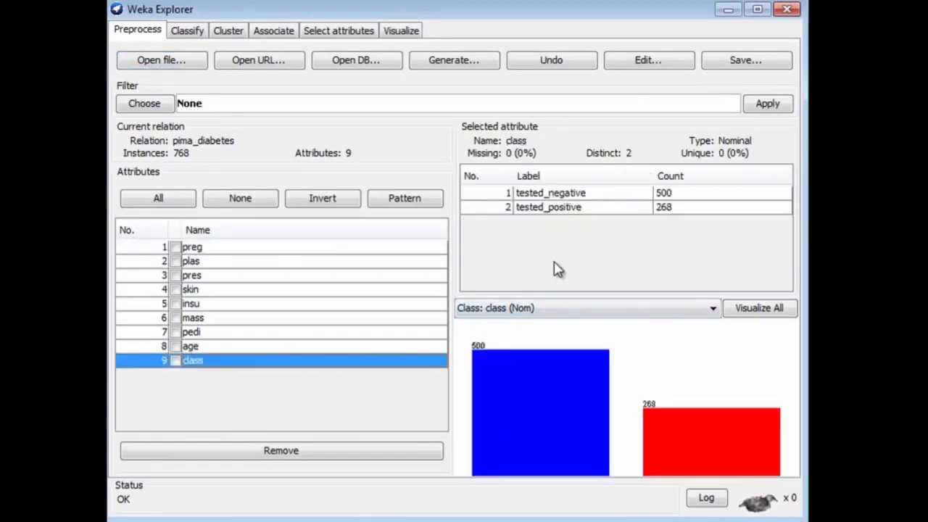
# Step: Run the ZeroR rules classifier on the diabetes data with 10-fold cross-validation as a baseline
pyautogui.click(194, 31)
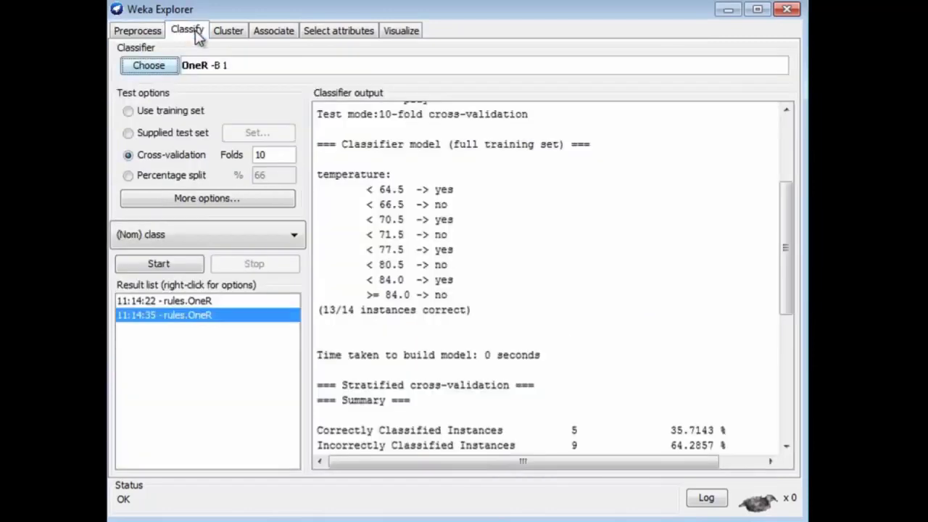
pyautogui.click(153, 66)
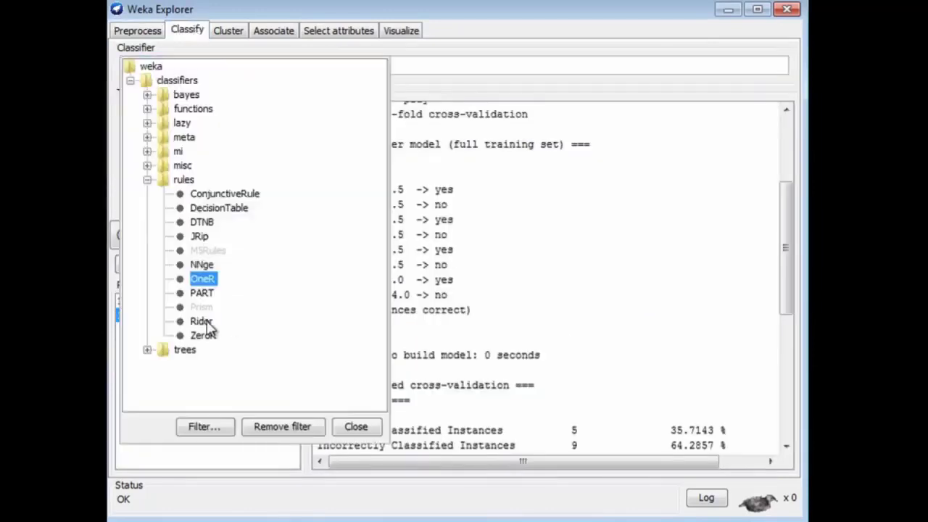
pyautogui.click(203, 336)
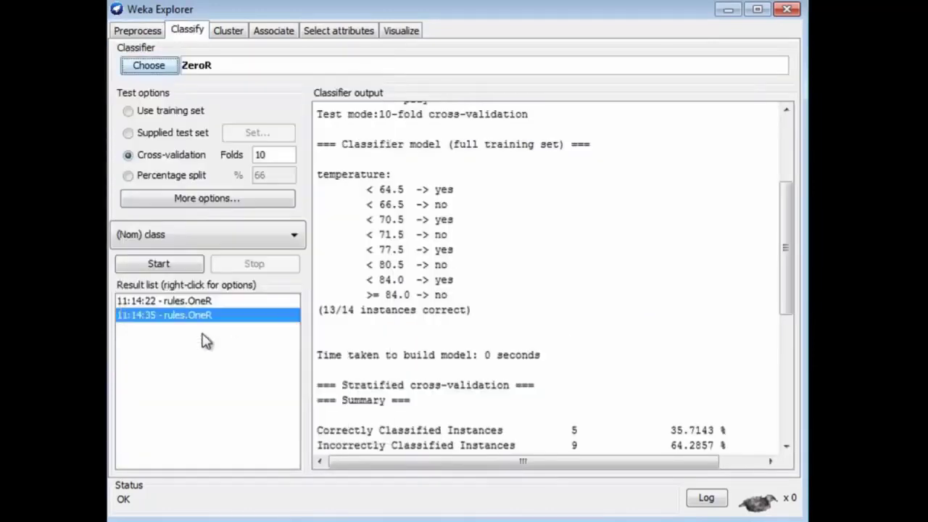
pyautogui.click(157, 265)
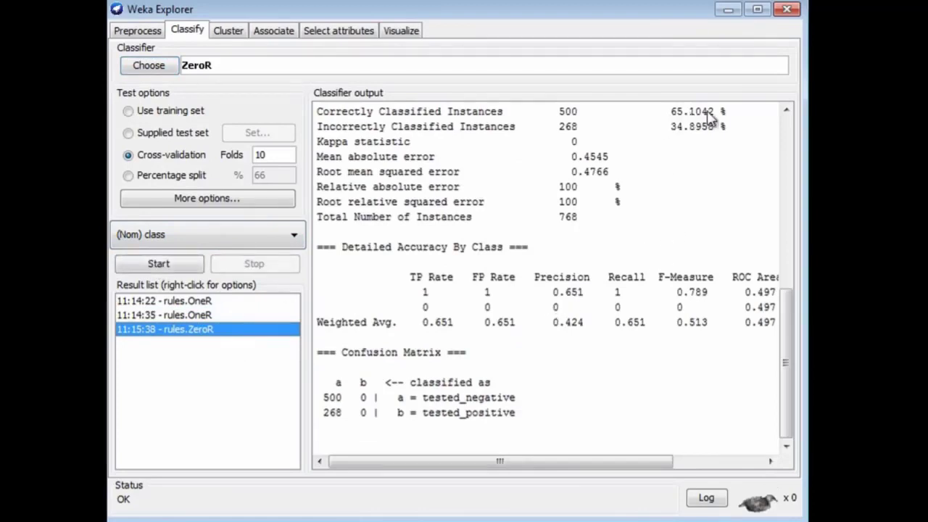
# Step: Run OneR with its default minBucketSize of 6 on the diabetes data and examine the rule in its model
pyautogui.click(151, 68)
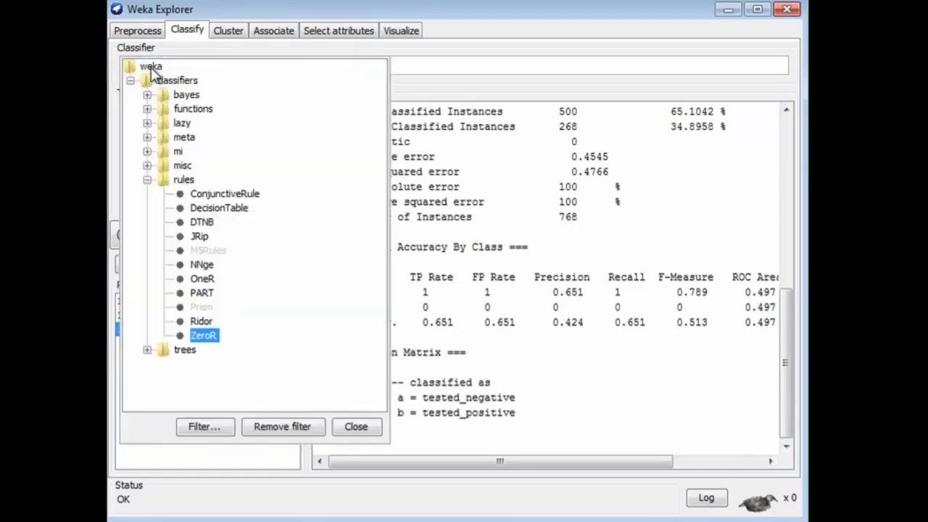
pyautogui.click(197, 281)
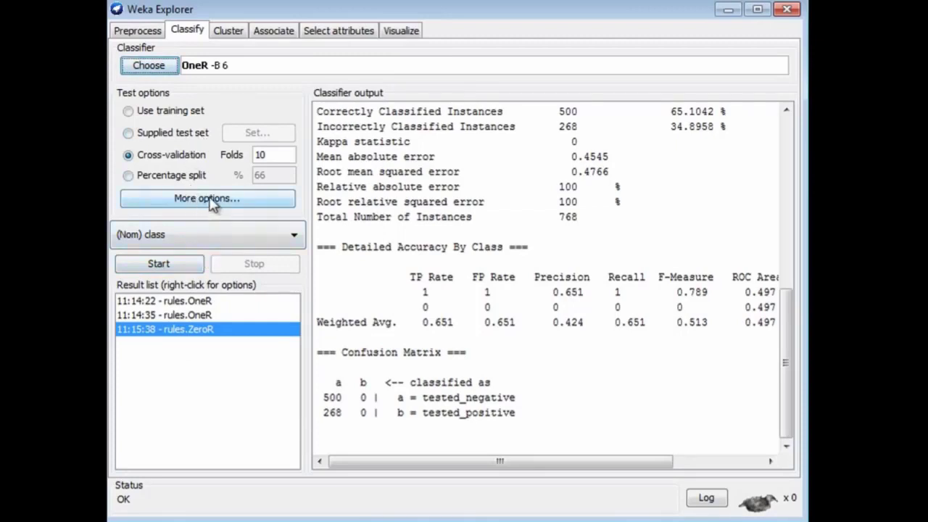
pyautogui.click(181, 265)
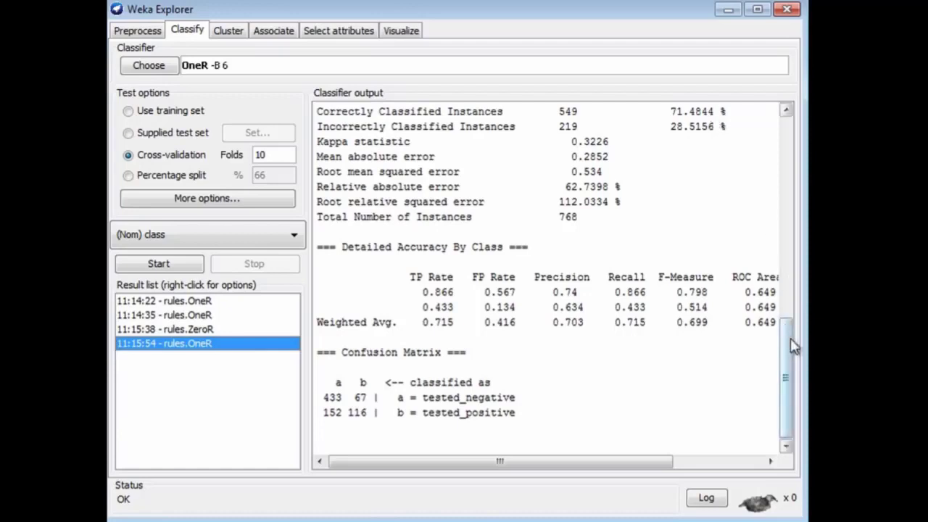
pyautogui.moveTo(793, 346); pyautogui.dragTo(789, 222)
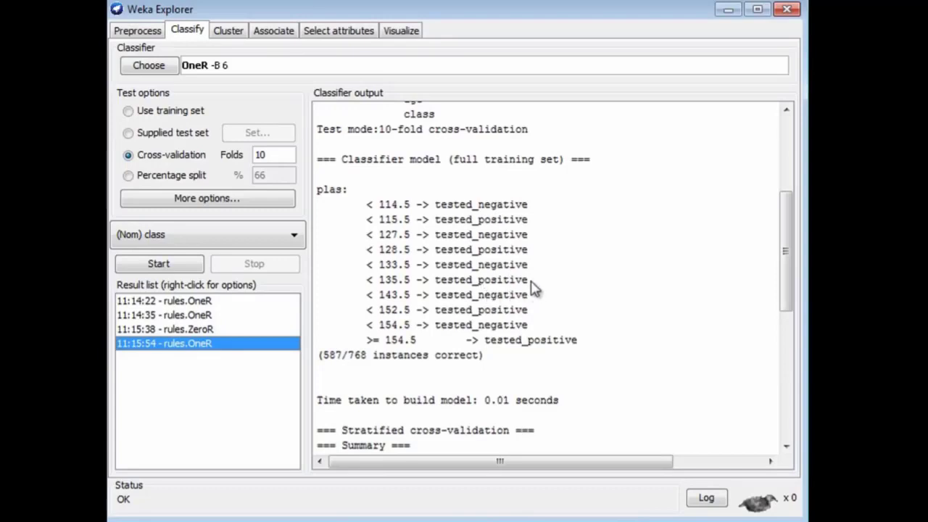
# Step: Set OneR's minBucketSize to 1, rerun the 10-fold cross-validation on the diabetes data, and examine the new rule
pyautogui.click(237, 67)
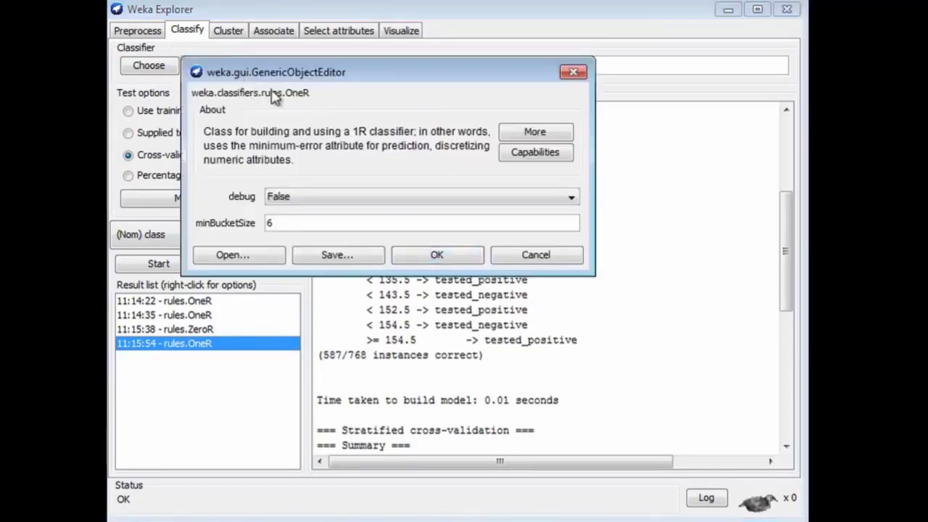
pyautogui.doubleClick(281, 226)
pyautogui.write('1')
pyautogui.click(455, 261)
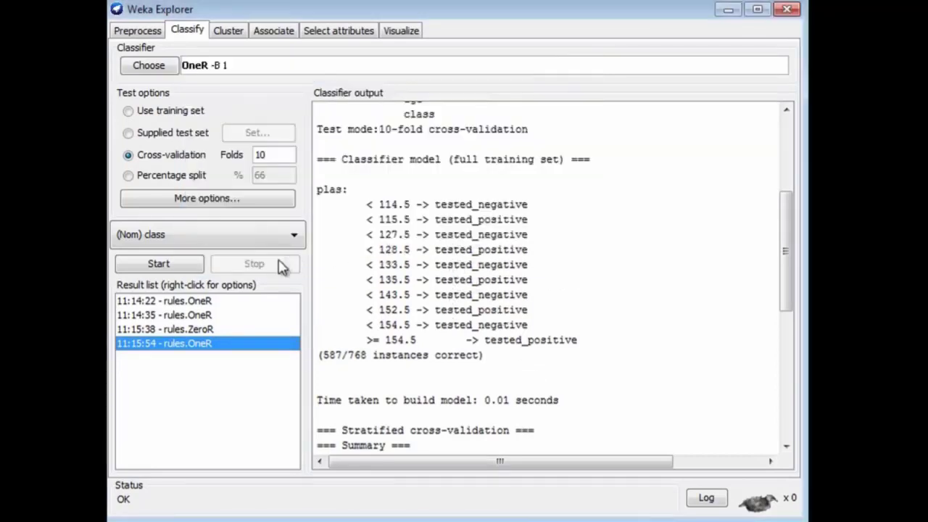
pyautogui.click(184, 266)
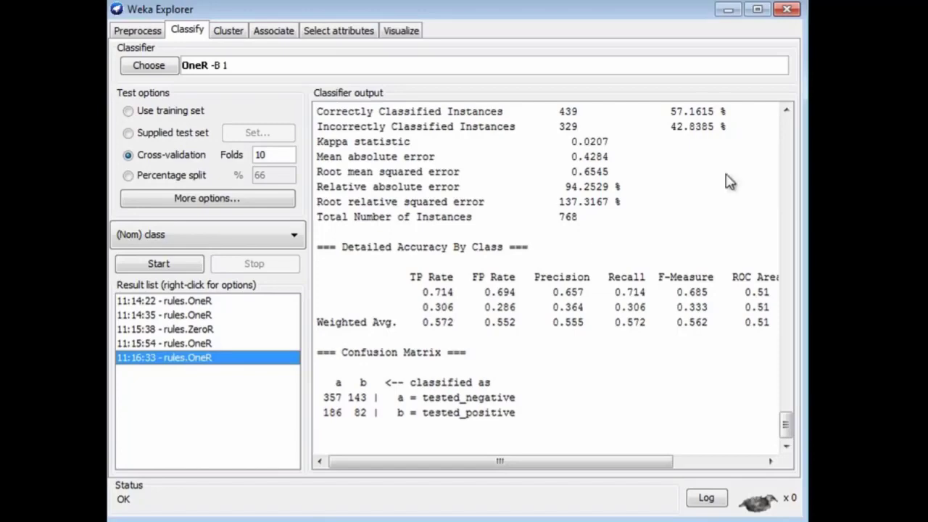
pyautogui.moveTo(786, 428); pyautogui.dragTo(770, 145)
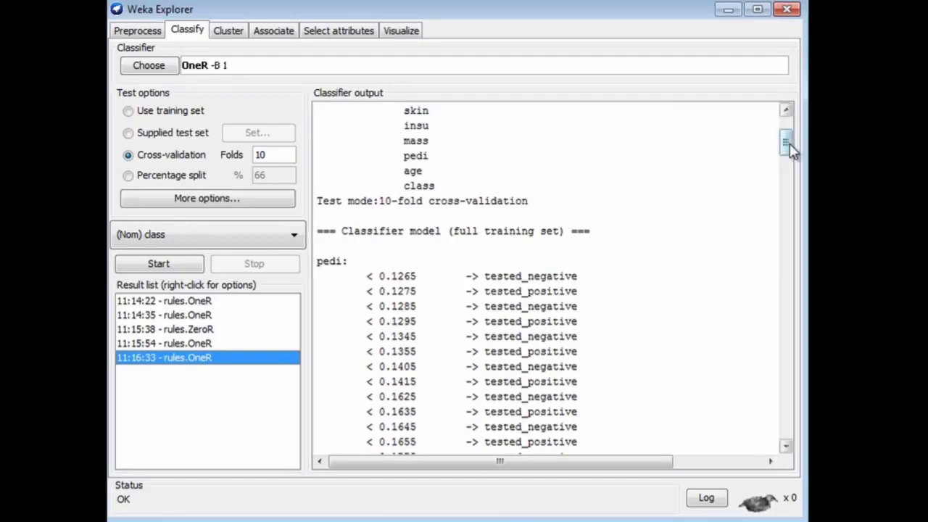
pyautogui.moveTo(790, 149); pyautogui.dragTo(808, 255)
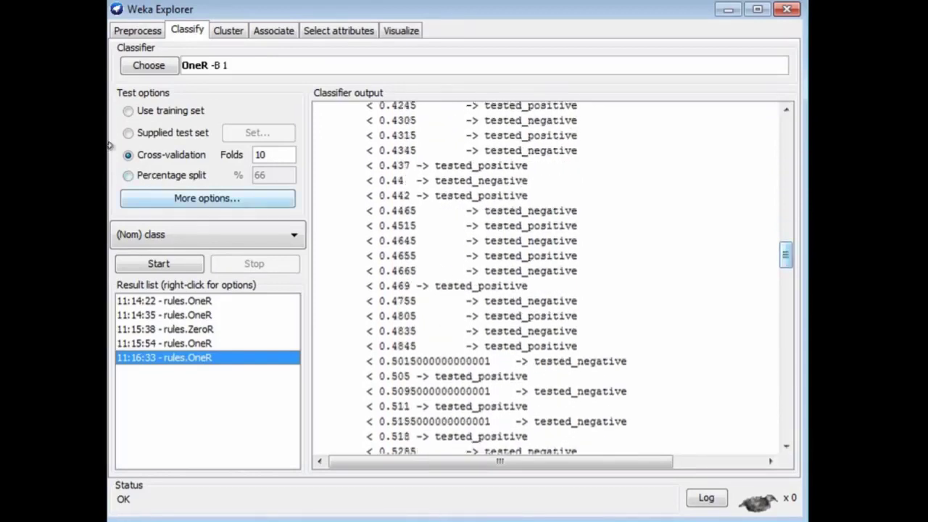
# Step: Evaluate OneR with minBucketSize 1 on the diabetes training set and examine the evaluation summary
pyautogui.click(129, 113)
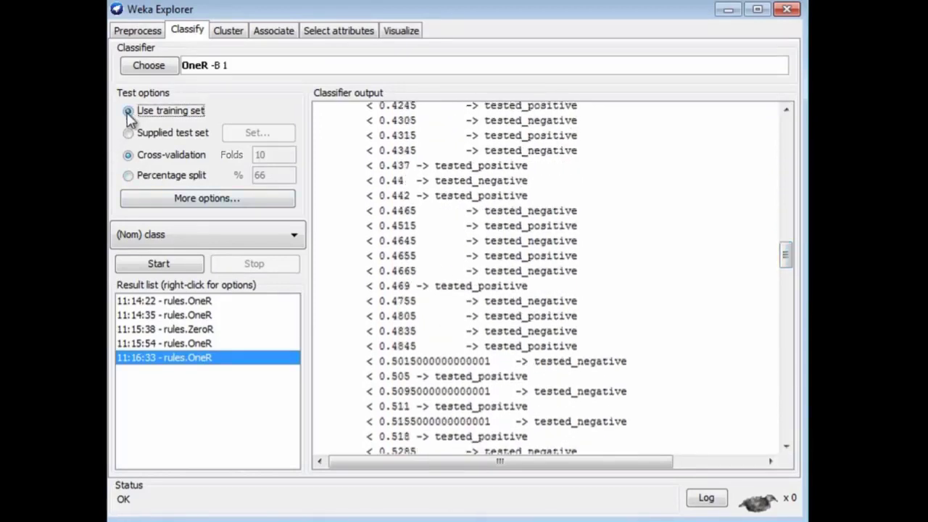
pyautogui.click(182, 265)
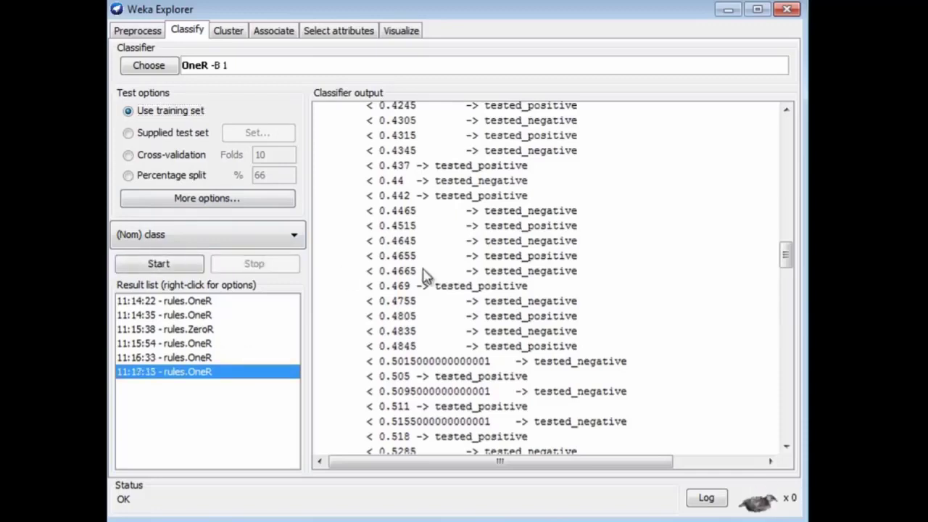
pyautogui.moveTo(786, 255); pyautogui.dragTo(773, 426)
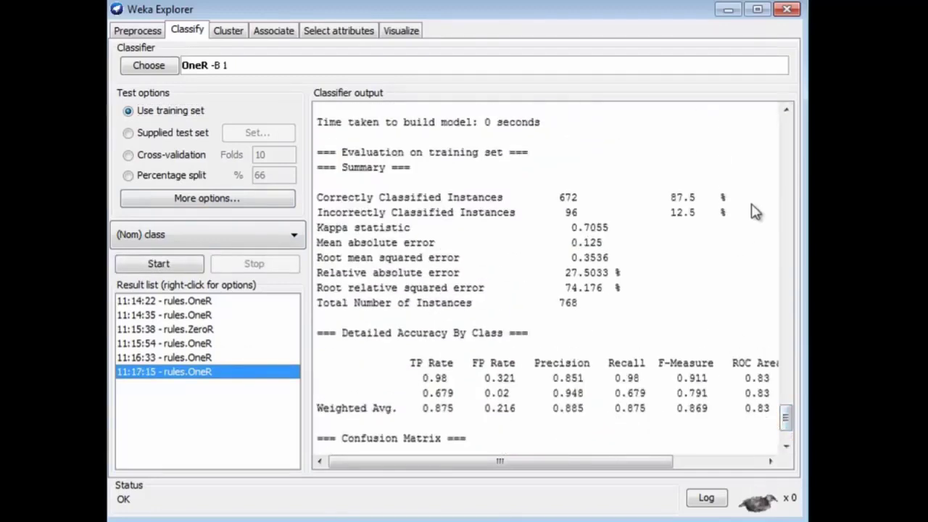
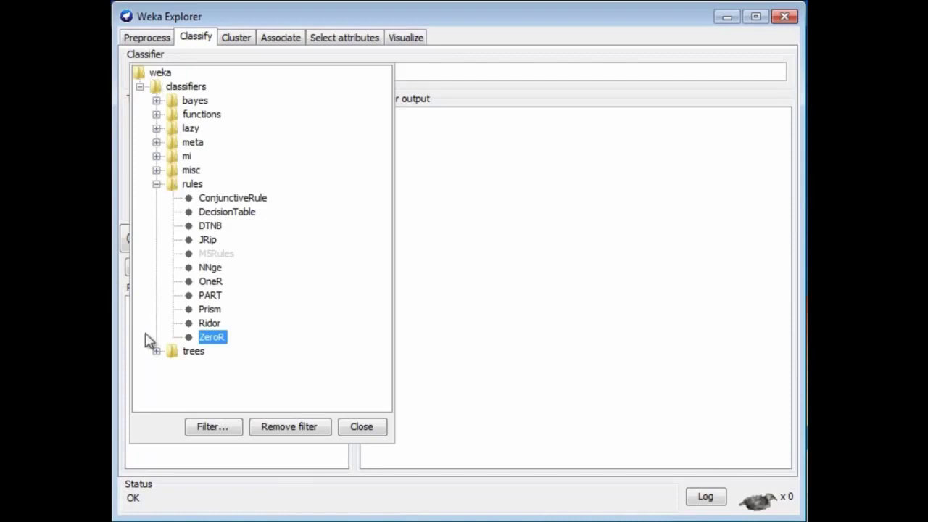
# Step: Select the J48 classifier from the trees group and open its configuration options
pyautogui.click(157, 351)
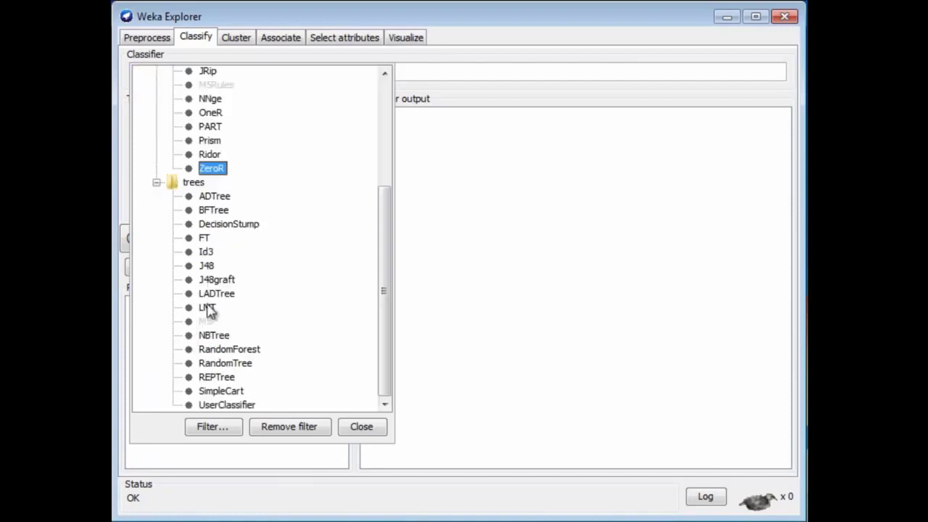
pyautogui.click(209, 266)
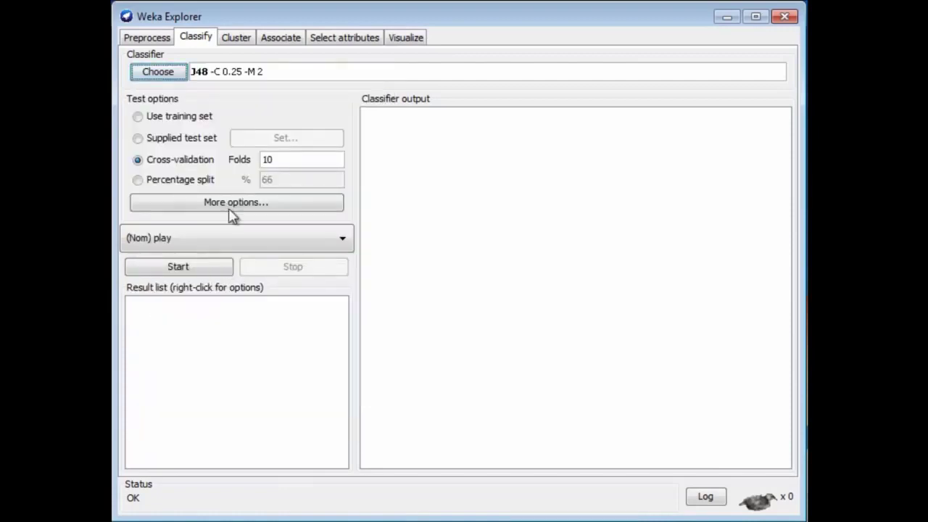
pyautogui.click(251, 75)
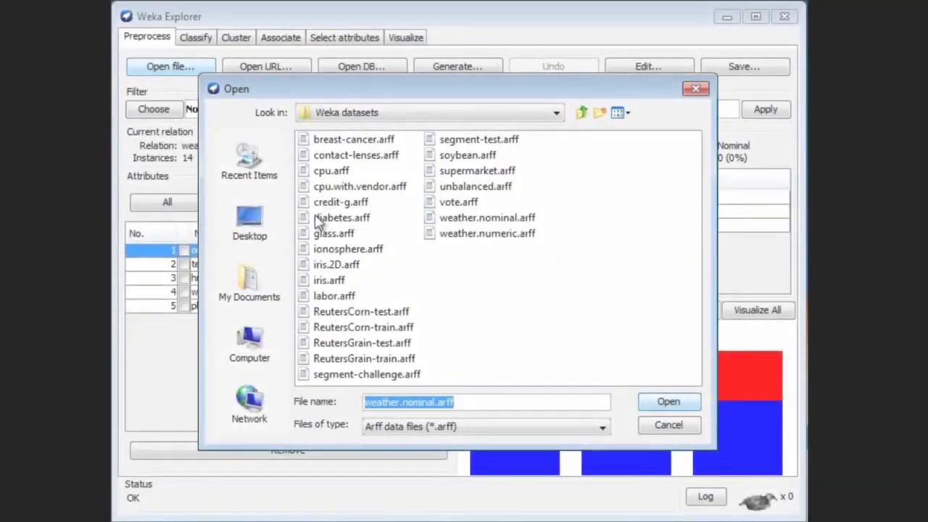
# Step: Run J48 with 10-fold cross-validation on diabetes.arff and examine the accuracy, number of leaves and tree size
pyautogui.click(310, 219)
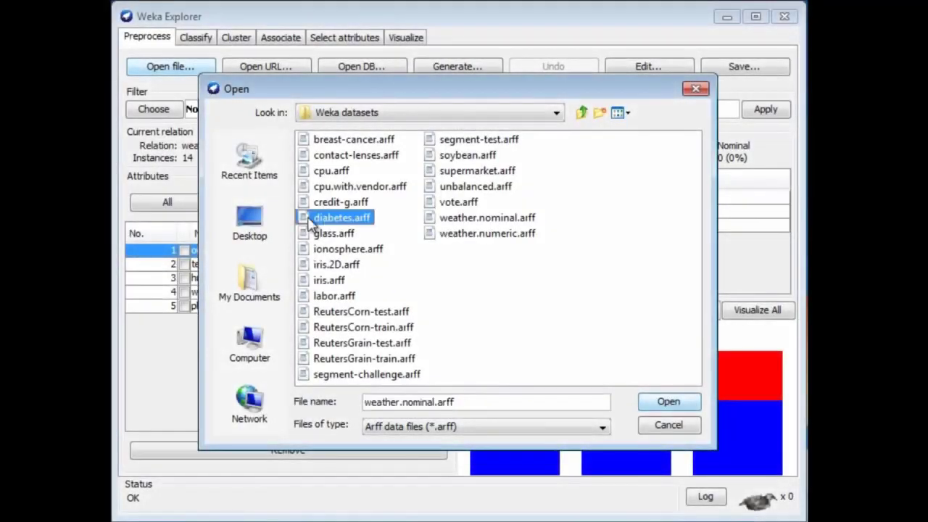
pyautogui.click(689, 403)
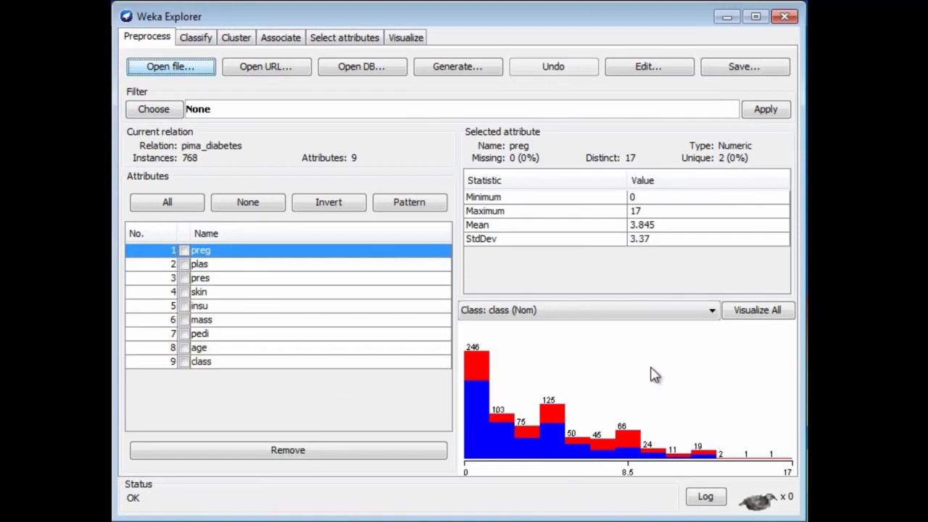
pyautogui.click(197, 40)
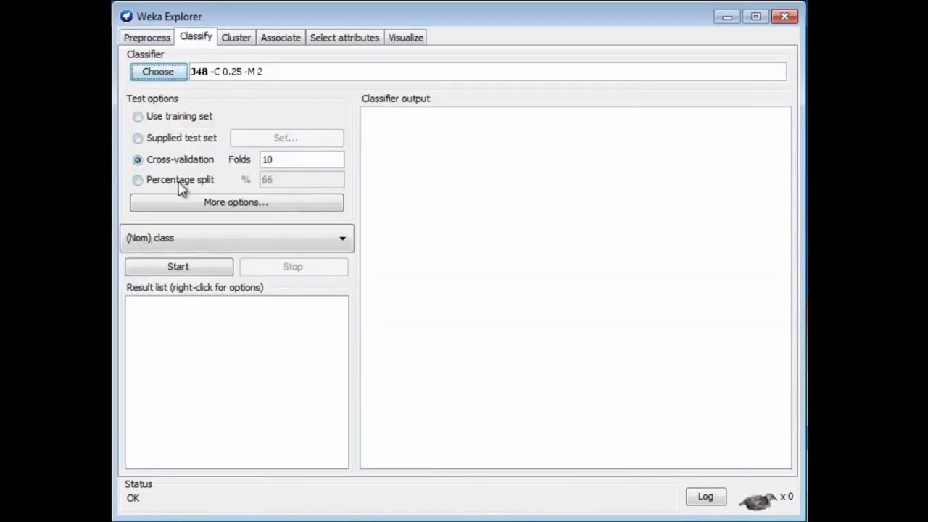
pyautogui.click(178, 267)
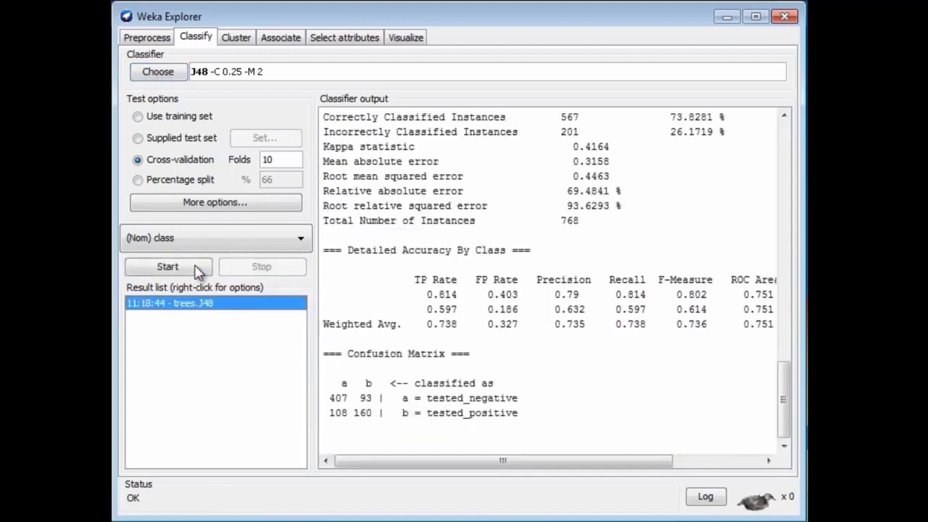
pyautogui.moveTo(580, 514); pyautogui.dragTo(580, 521)
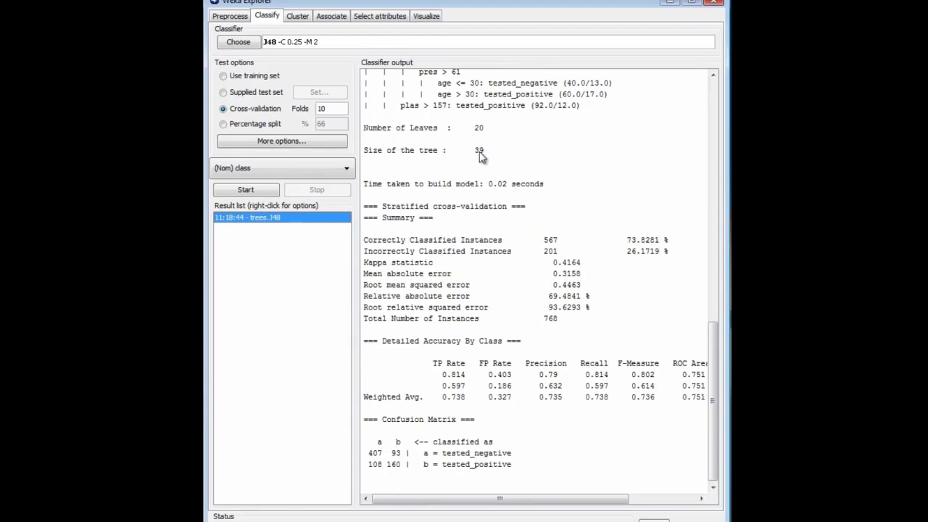
pyautogui.moveTo(715, 338)
pyautogui.mouseDown()
pyautogui.moveTo(713, 205)
pyautogui.moveTo(709, 343)
pyautogui.mouseUp()
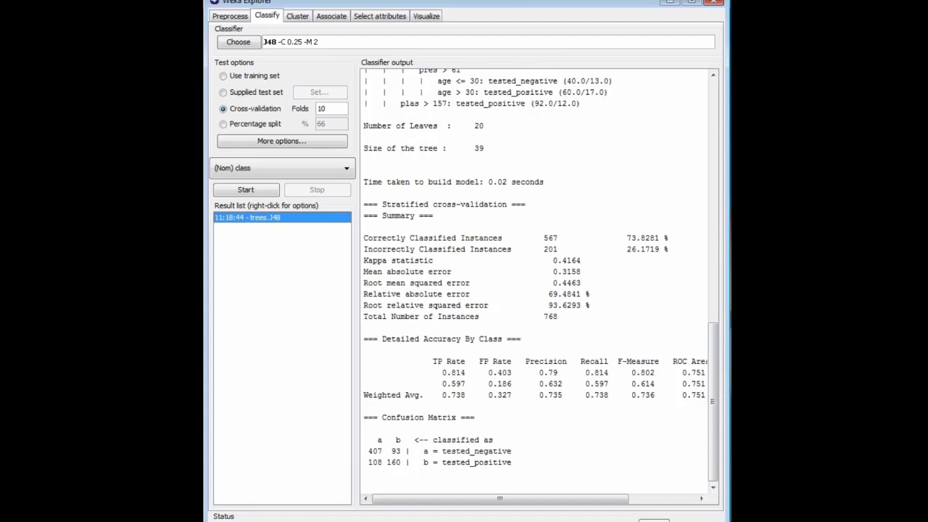
# Step: Set J48's unpruned option to True and rerun it on the diabetes data with 10-fold cross-validation
pyautogui.click(272, 43)
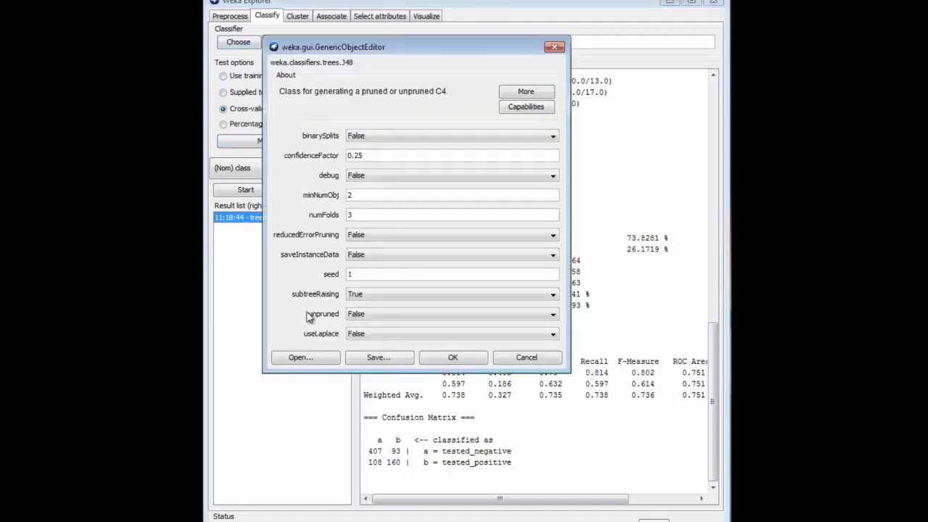
pyautogui.click(553, 316)
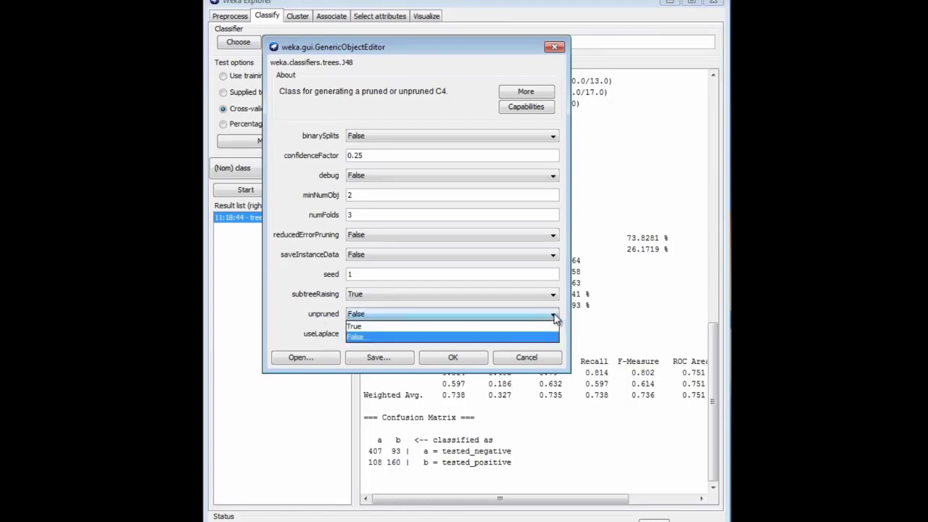
pyautogui.click(517, 327)
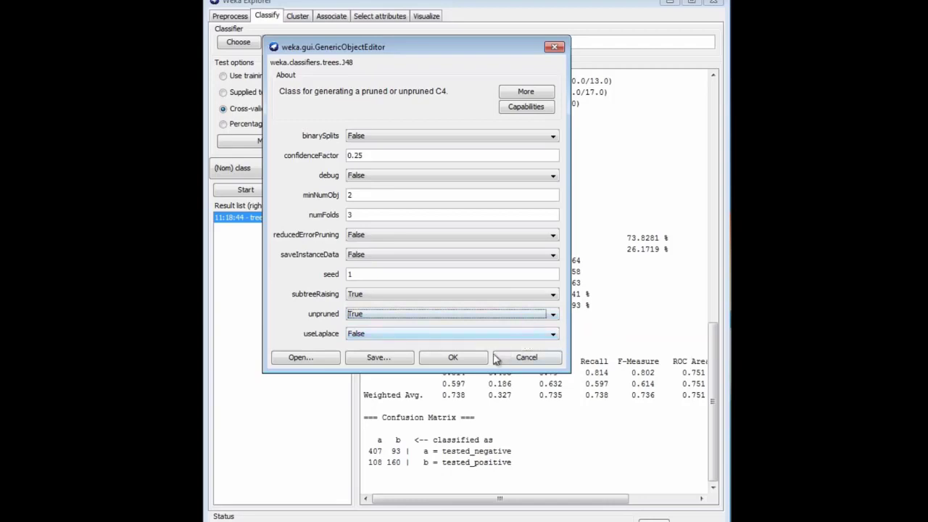
pyautogui.click(453, 358)
pyautogui.click(258, 191)
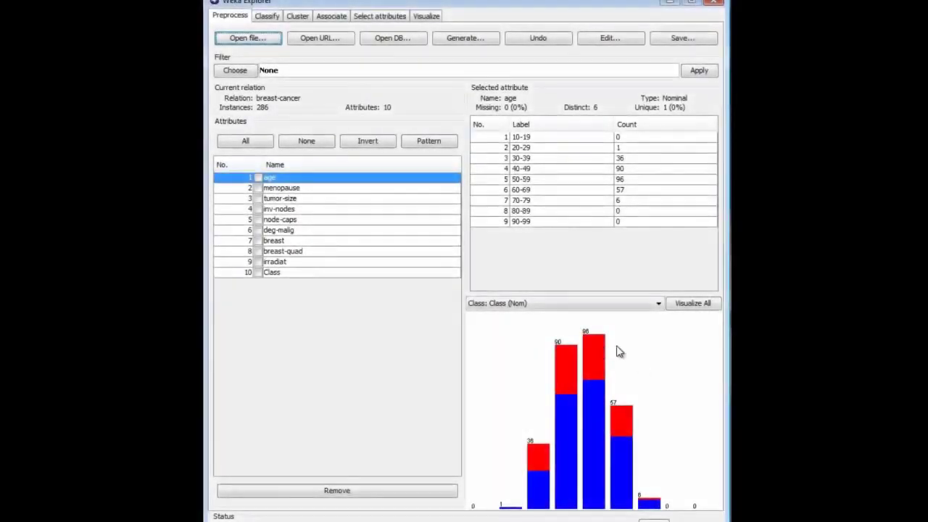
# Step: Inspect the breast-cancer Class attribute, then set J48's unpruned option to False and run it with 10-fold cross-validation
pyautogui.click(268, 274)
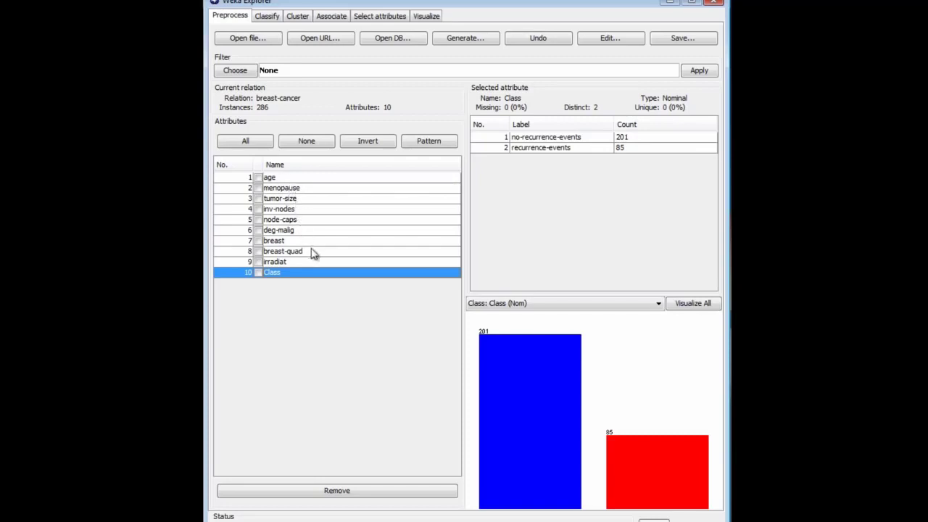
pyautogui.click(266, 17)
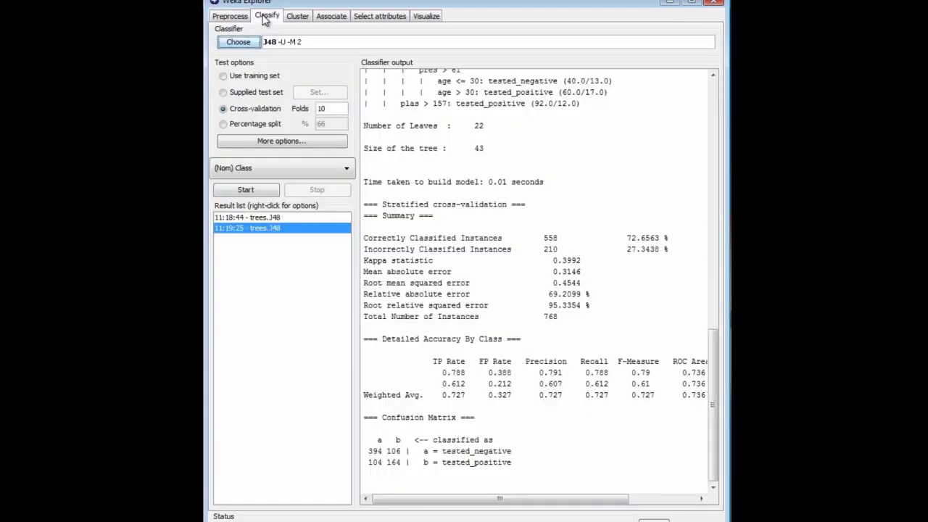
pyautogui.click(278, 45)
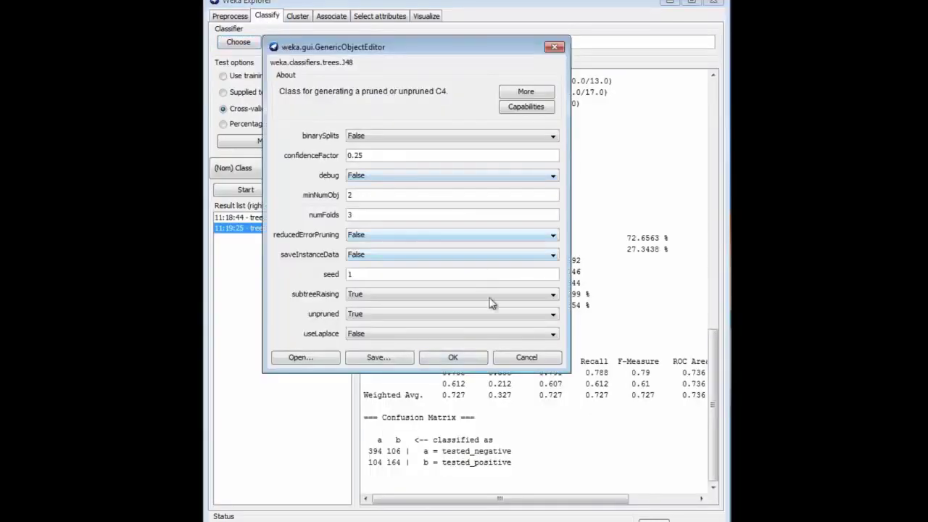
pyautogui.click(553, 317)
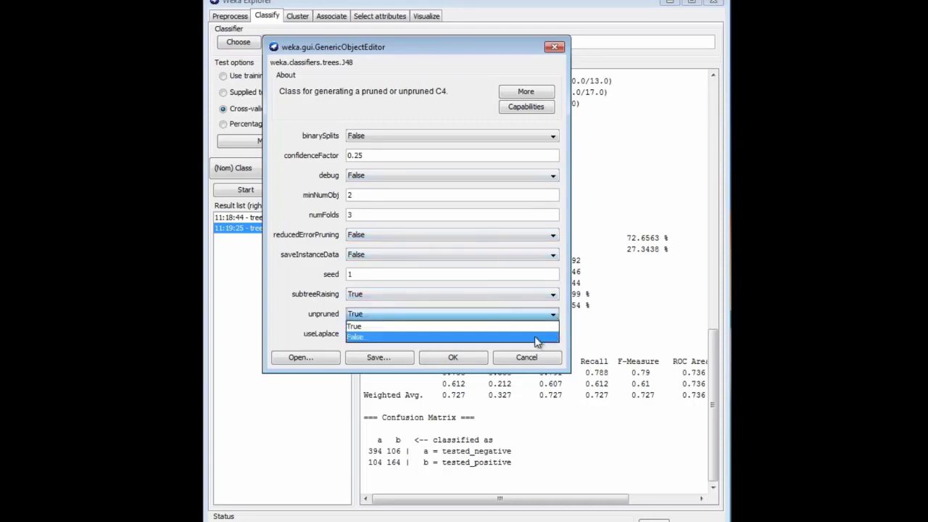
pyautogui.click(537, 338)
pyautogui.click(464, 357)
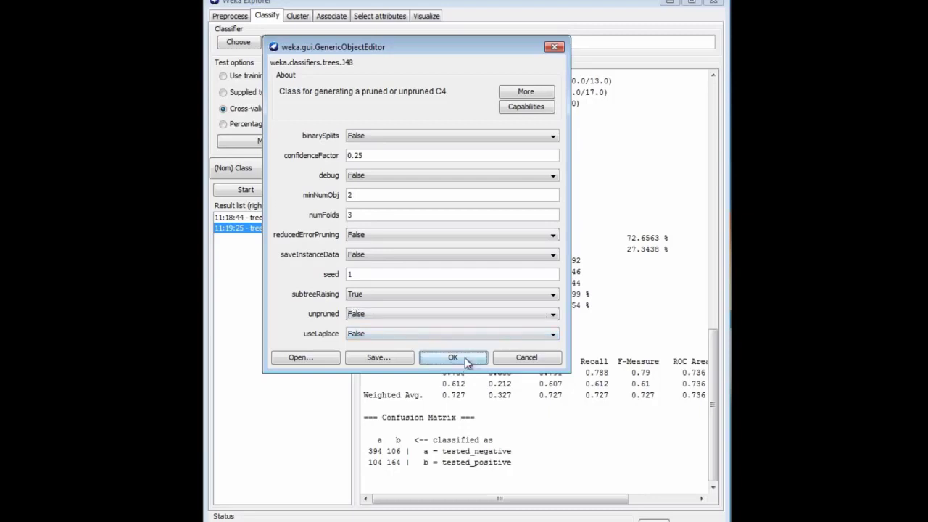
pyautogui.click(246, 190)
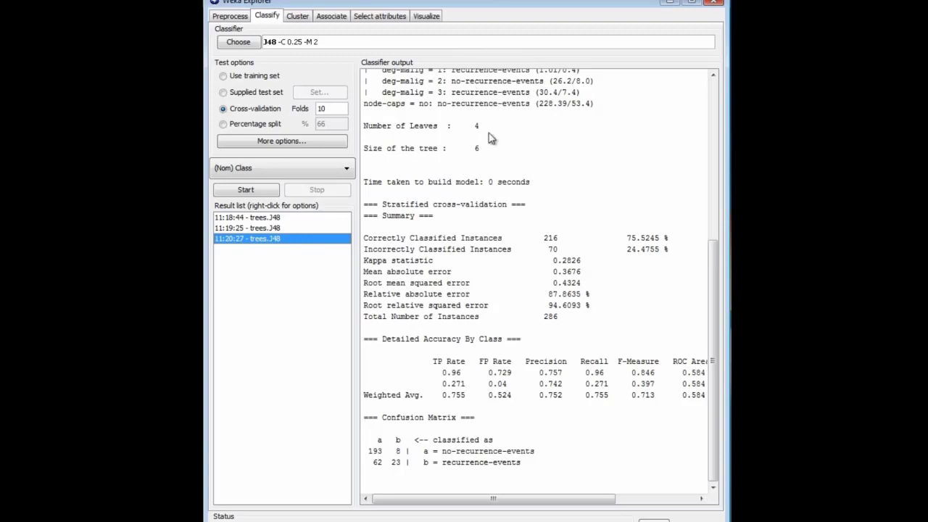
pyautogui.moveTo(711, 332)
pyautogui.mouseDown()
pyautogui.moveTo(710, 295)
pyautogui.moveTo(711, 328)
pyautogui.mouseUp()
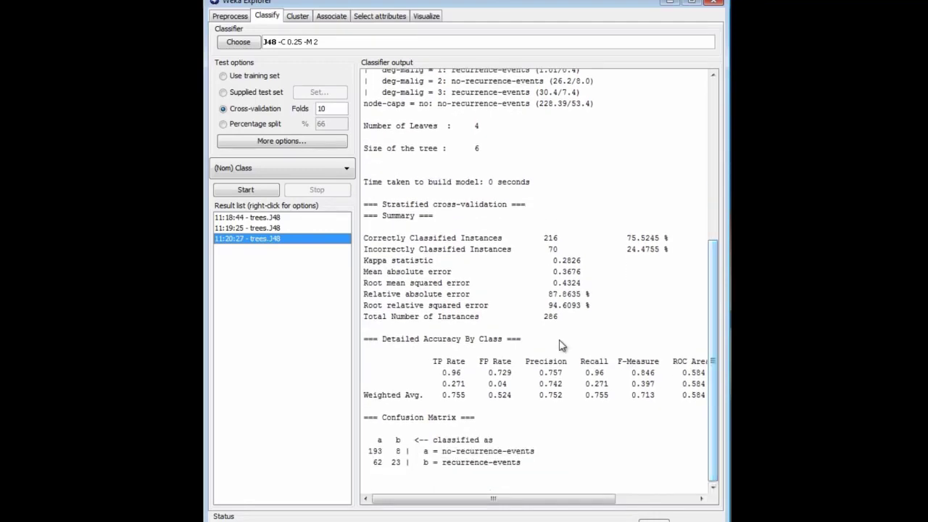
# Step: Visualize the pruned J48 tree for the breast-cancer data in an enlarged view fitted to the screen, then close it
pyautogui.rightClick(262, 241)
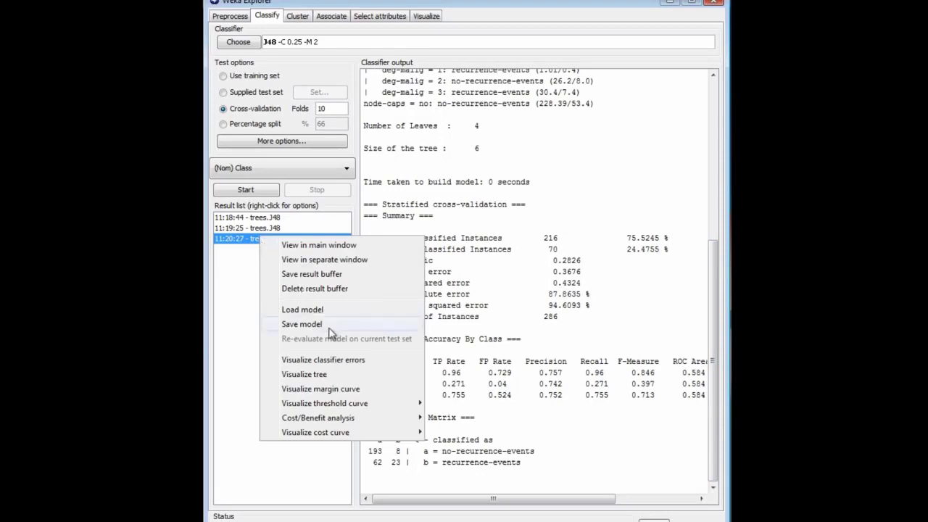
pyautogui.click(324, 376)
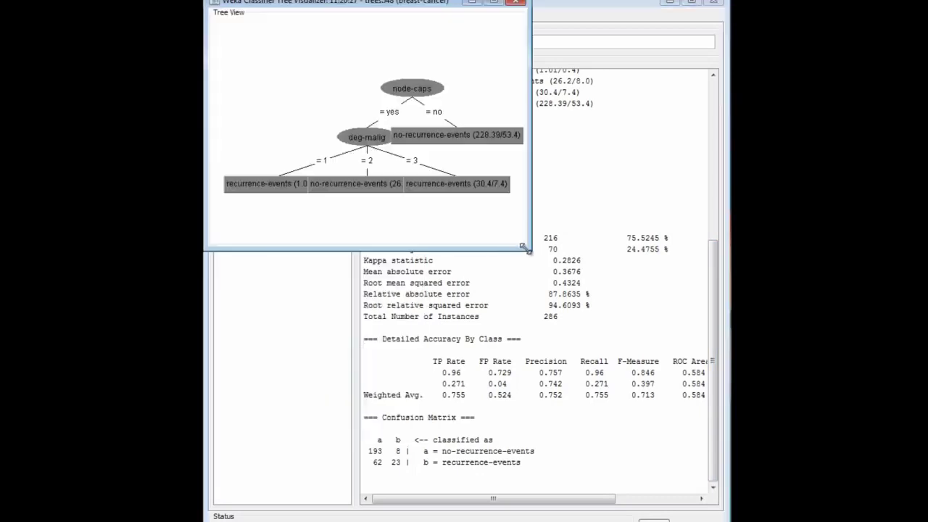
pyautogui.moveTo(528, 249); pyautogui.dragTo(695, 327)
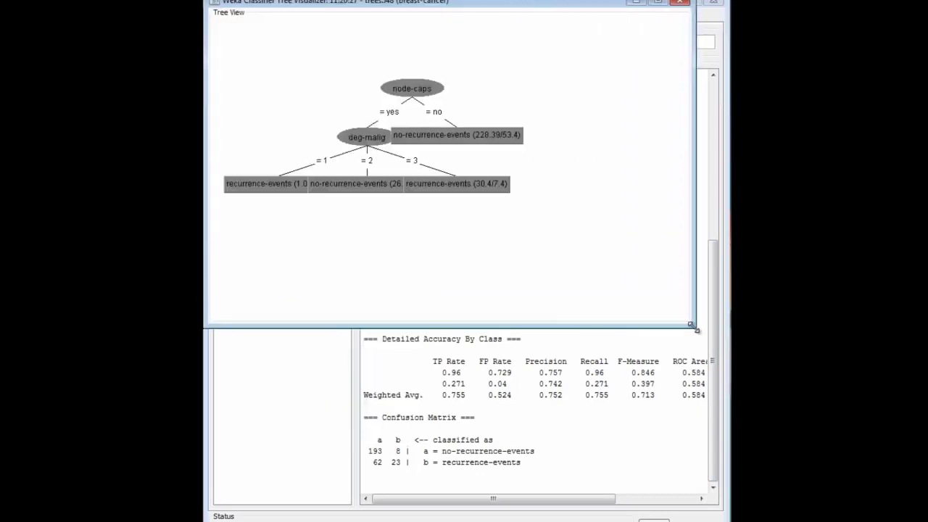
pyautogui.rightClick(579, 221)
pyautogui.click(604, 243)
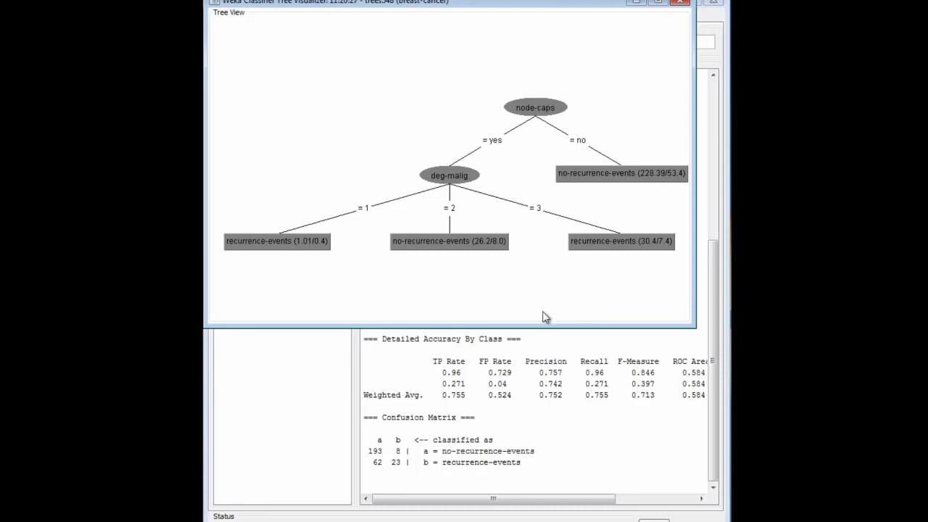
pyautogui.click(611, 450)
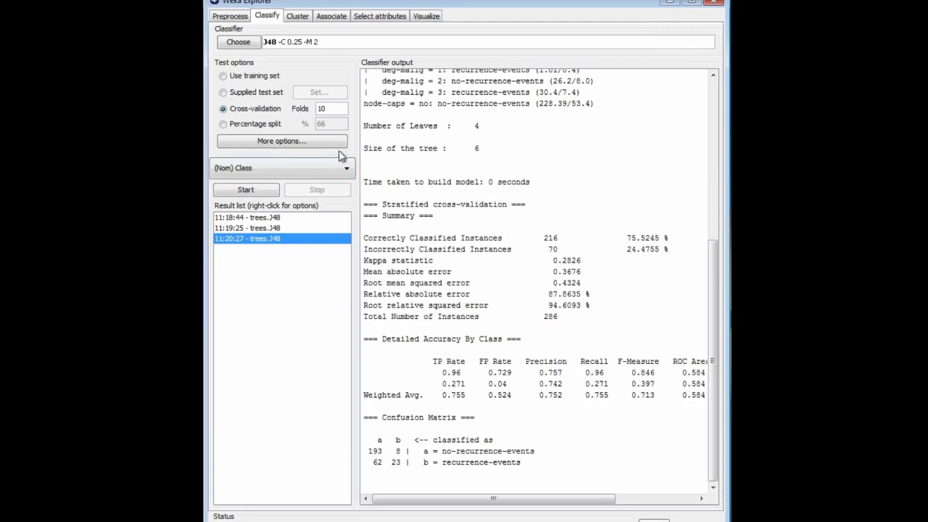
# Step: Set J48's unpruned option to True and rerun it on the breast-cancer data with 10-fold cross-validation
pyautogui.click(272, 44)
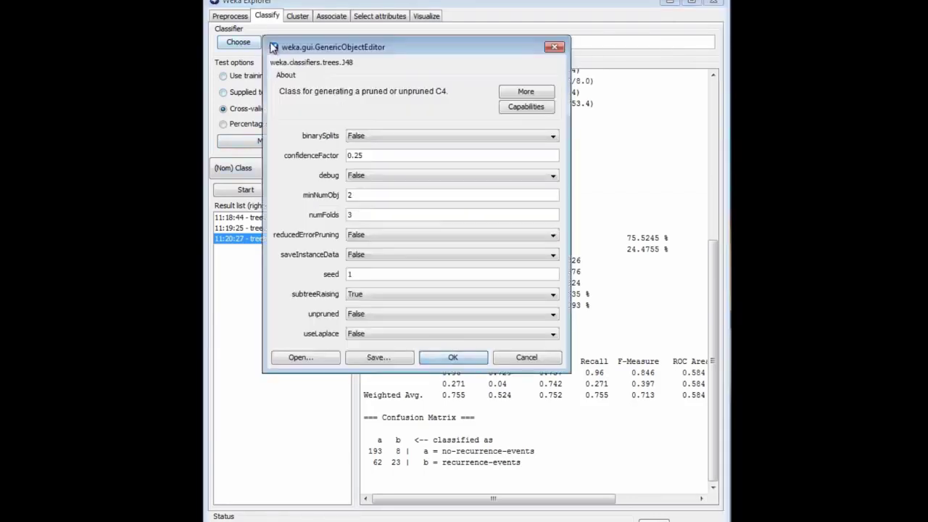
pyautogui.click(553, 317)
pyautogui.click(543, 324)
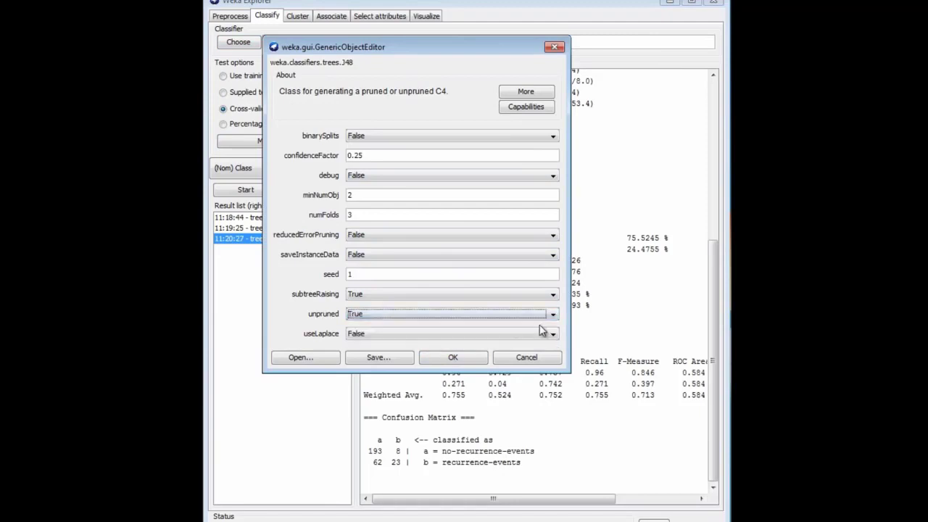
pyautogui.click(478, 358)
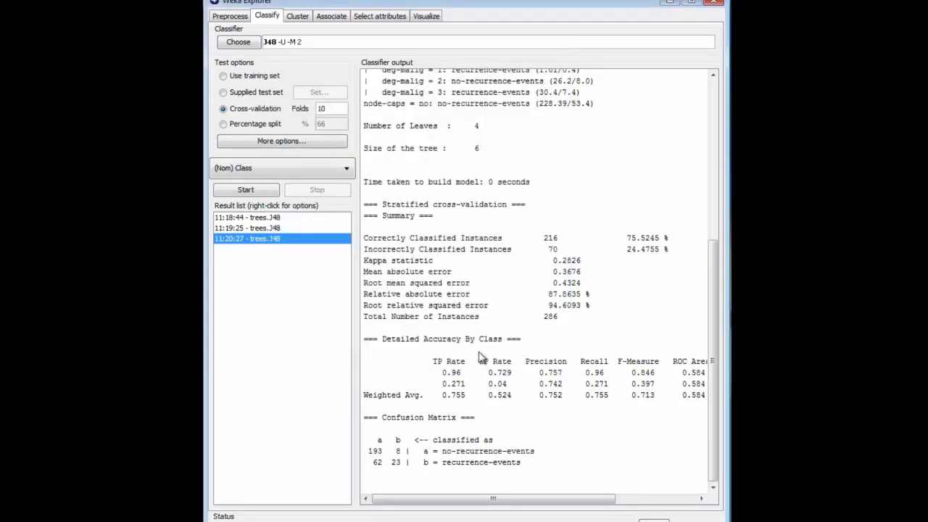
pyautogui.click(250, 193)
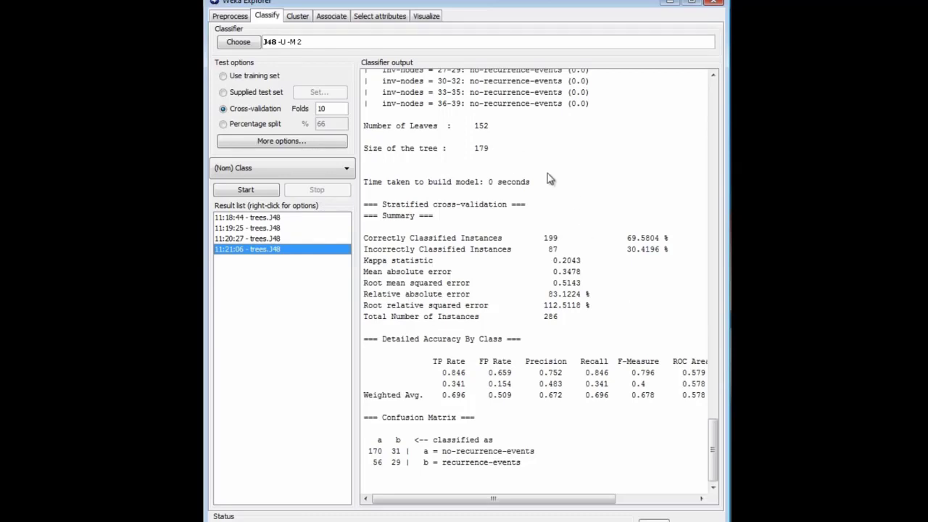
# Step: Visualize the unpruned breast-cancer tree enlarged and fitted to the screen, then examine its size and accuracy in the output
pyautogui.rightClick(259, 251)
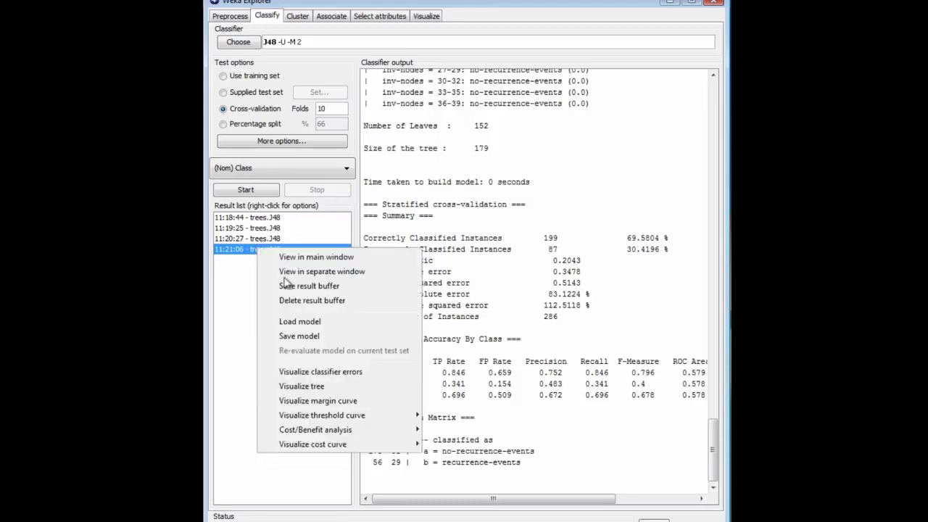
pyautogui.click(333, 388)
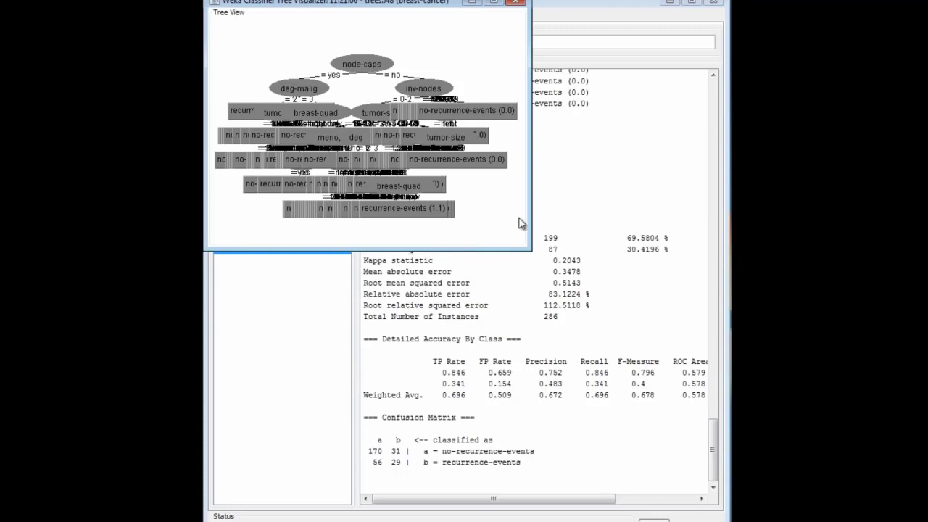
pyautogui.moveTo(528, 215); pyautogui.dragTo(720, 221)
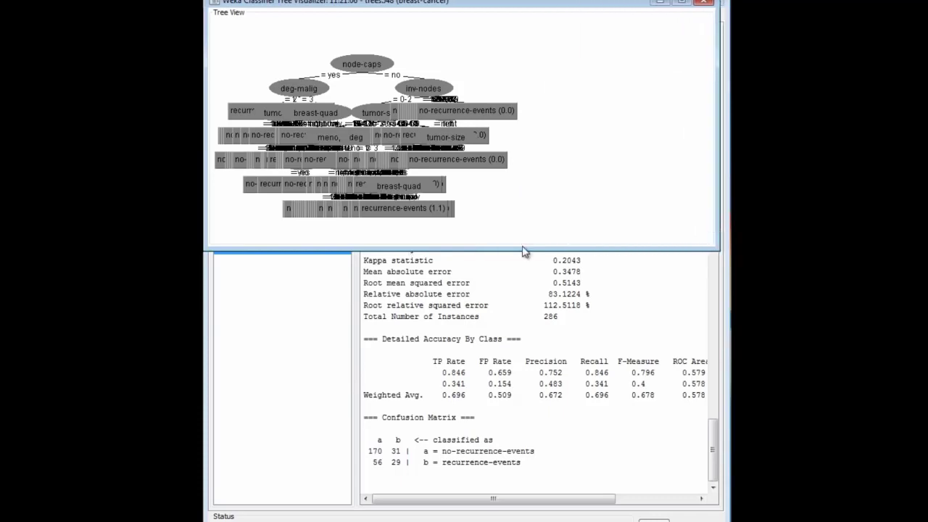
pyautogui.moveTo(527, 251); pyautogui.dragTo(530, 340)
pyautogui.rightClick(552, 214)
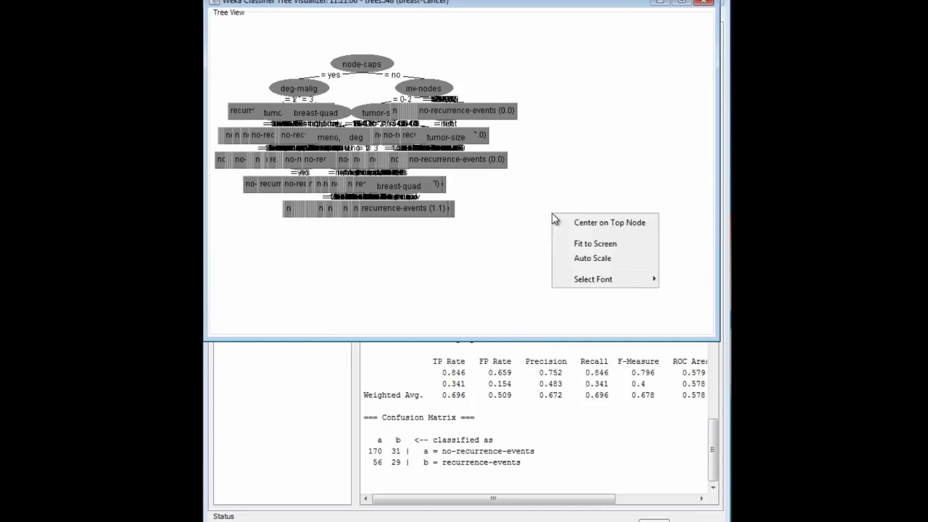
pyautogui.click(585, 245)
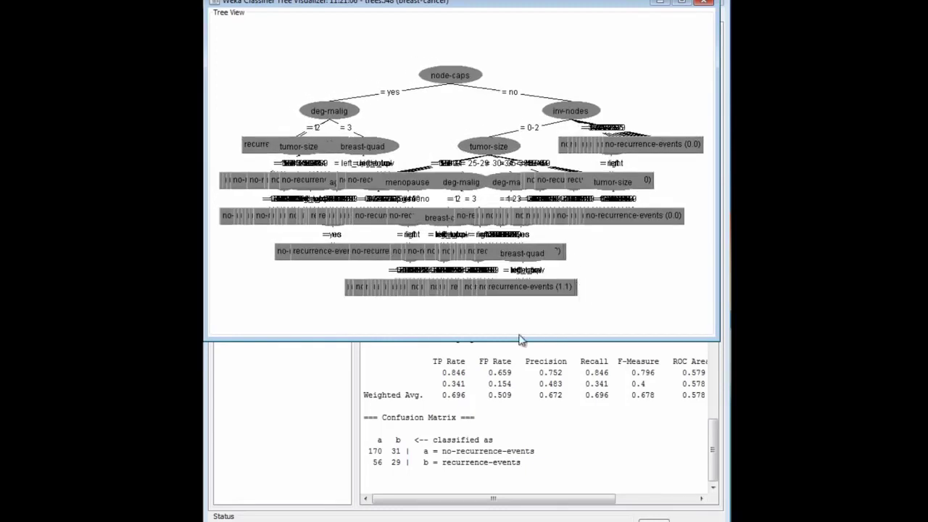
pyautogui.click(550, 431)
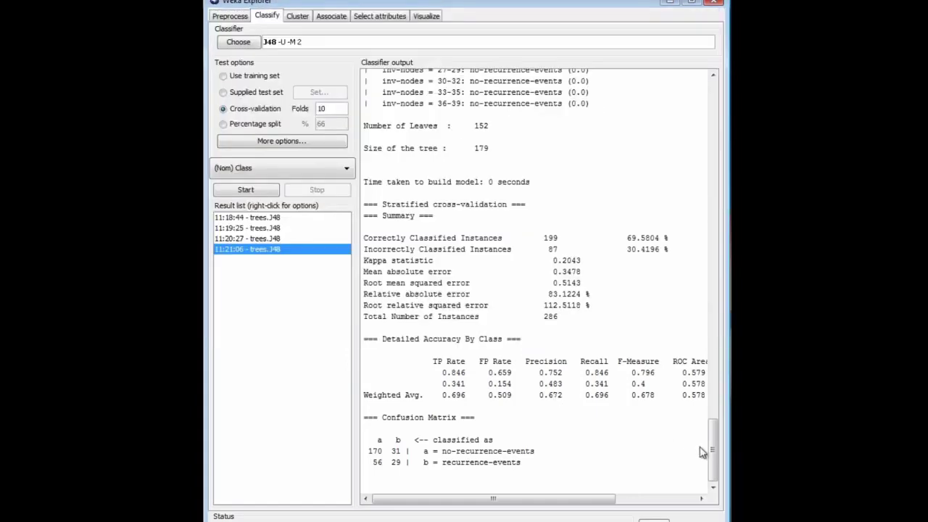
pyautogui.moveTo(712, 446)
pyautogui.mouseDown()
pyautogui.moveTo(716, 234)
pyautogui.moveTo(684, 206)
pyautogui.moveTo(716, 177)
pyautogui.moveTo(715, 161)
pyautogui.moveTo(715, 429)
pyautogui.mouseUp()
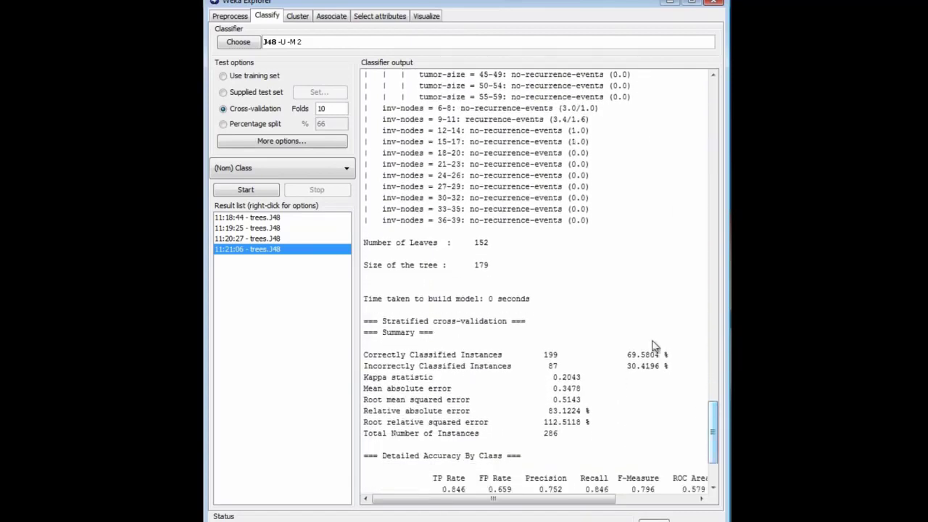
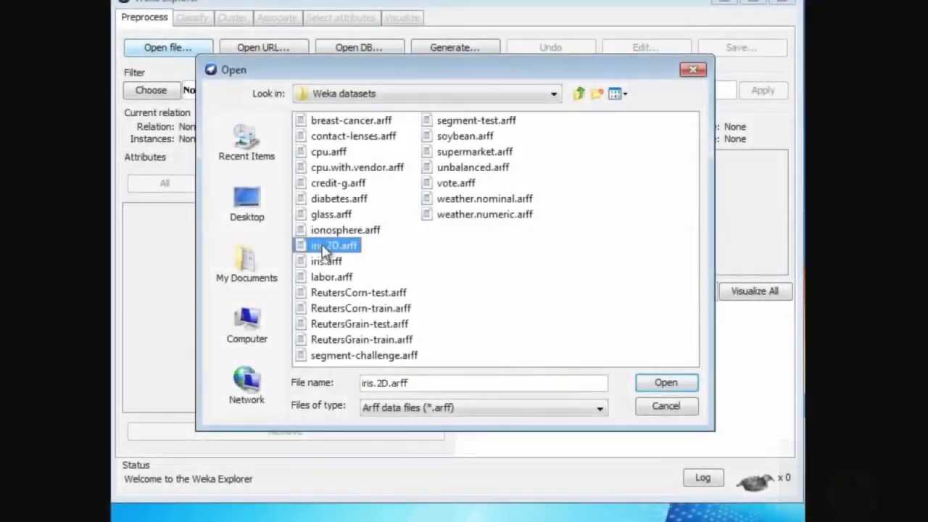
# Step: Load iris.2D.arff into the Explorer and open the BoundaryVisualizer from the Weka GUI Chooser
pyautogui.click(650, 387)
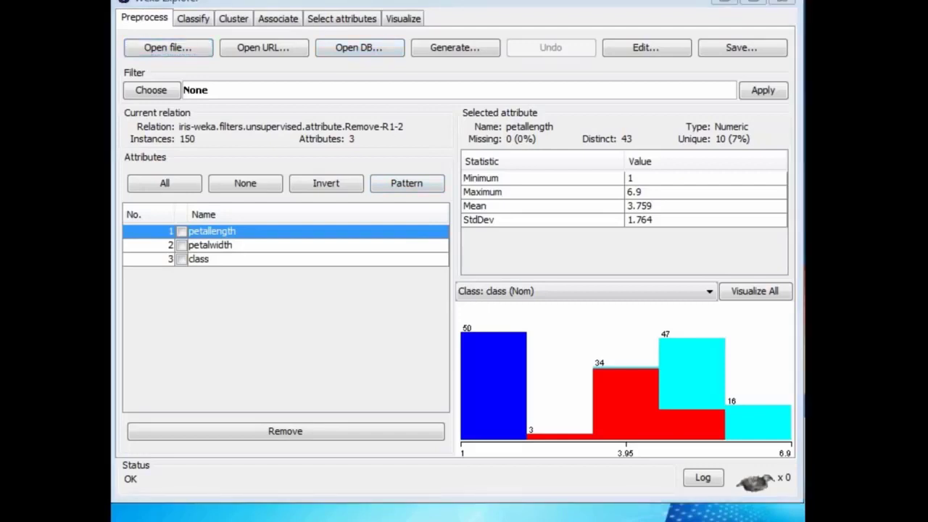
pyautogui.hotkey('alt', 'Tab')
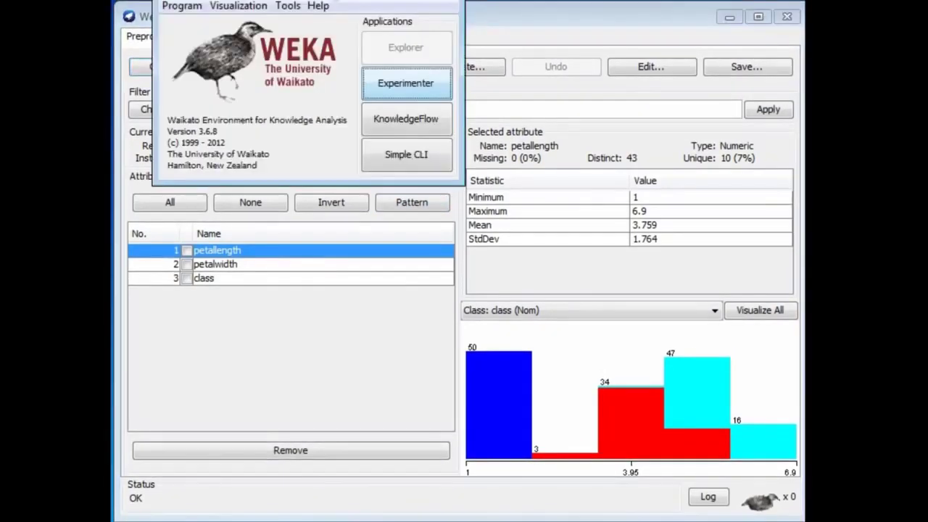
pyautogui.click(254, 11)
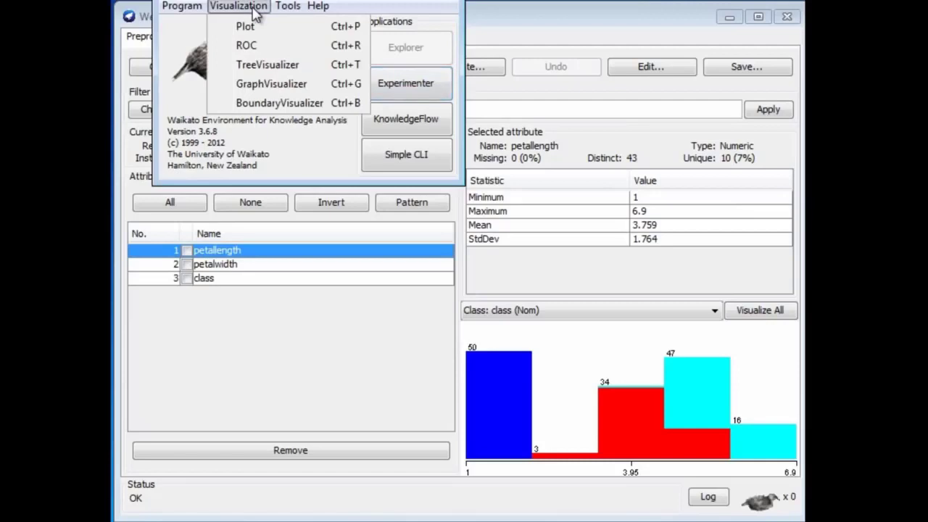
pyautogui.click(265, 104)
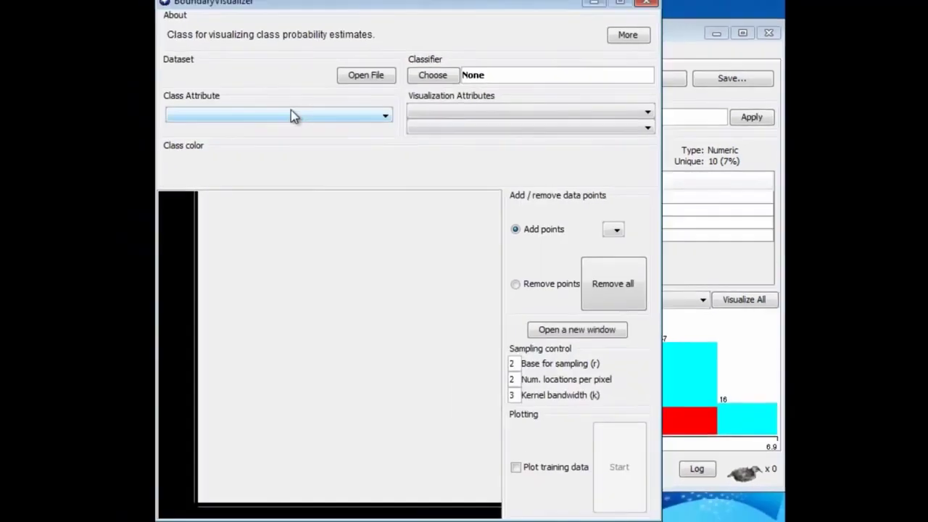
# Step: Load iris.2D.arff from the Weka-3-6 data folder into the BoundaryVisualizer
pyautogui.click(341, 75)
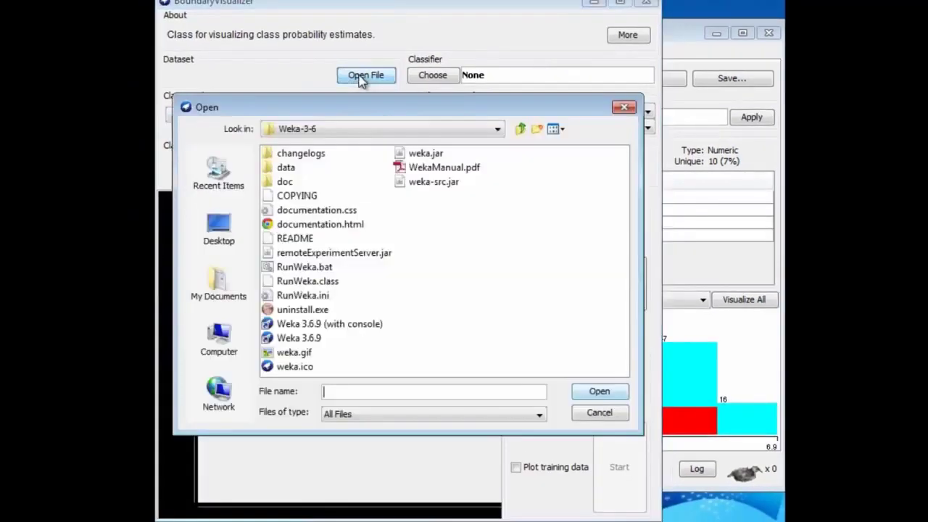
pyautogui.click(270, 169)
pyautogui.doubleClick(270, 171)
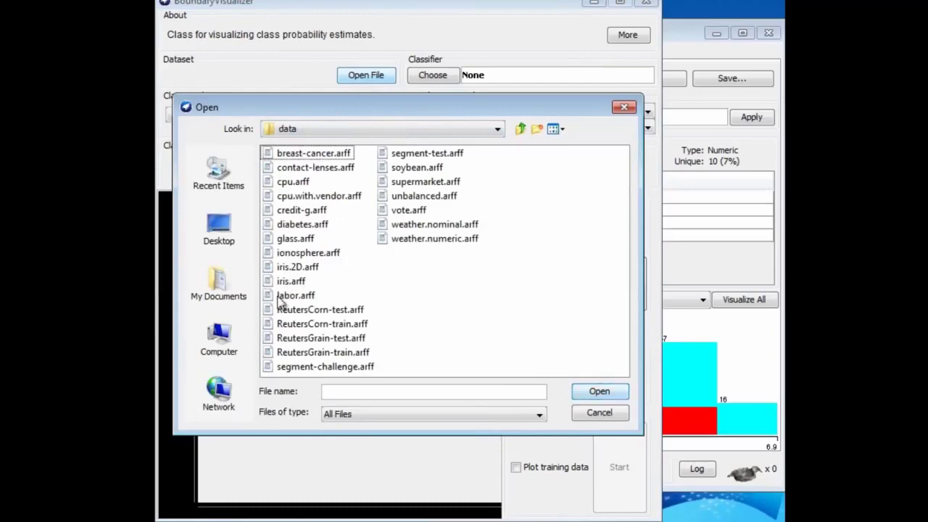
pyautogui.click(269, 266)
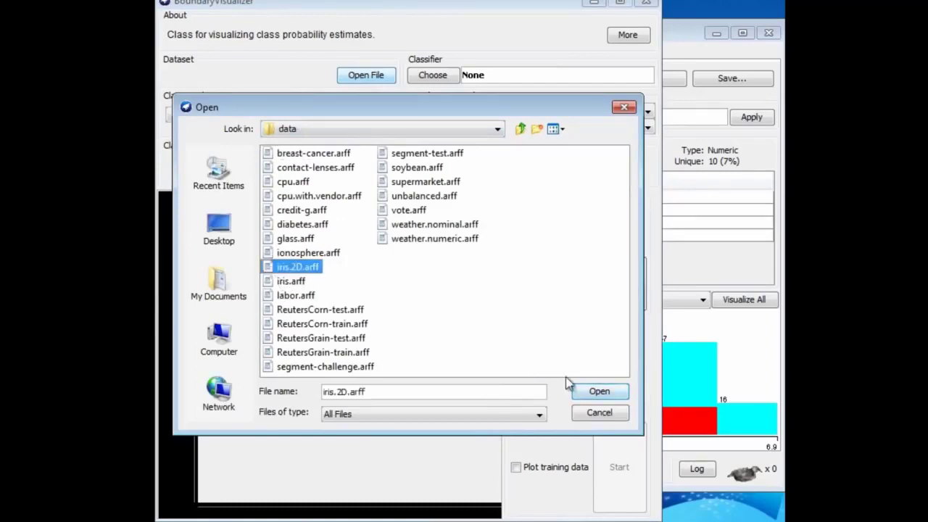
pyautogui.click(599, 392)
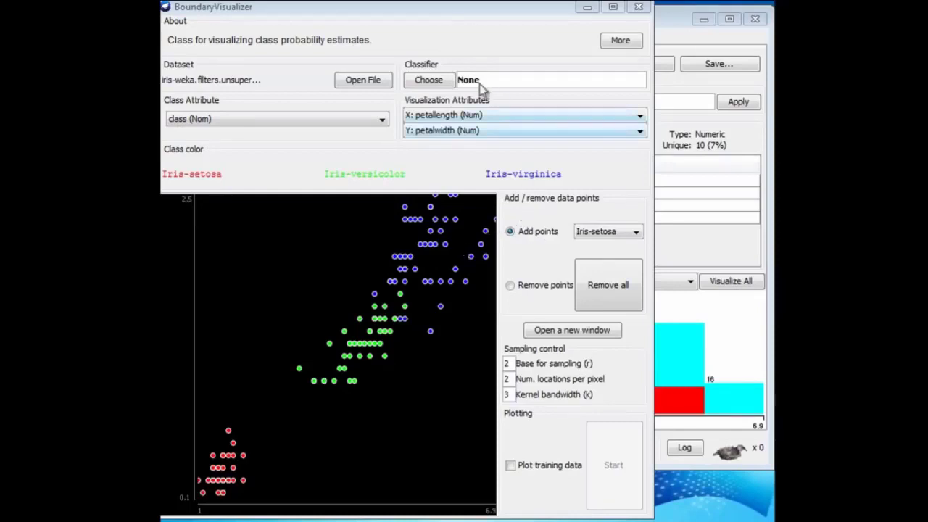
# Step: Choose the OneR classifier in the BoundaryVisualizer and plot its class boundaries with the training data shown
pyautogui.click(439, 80)
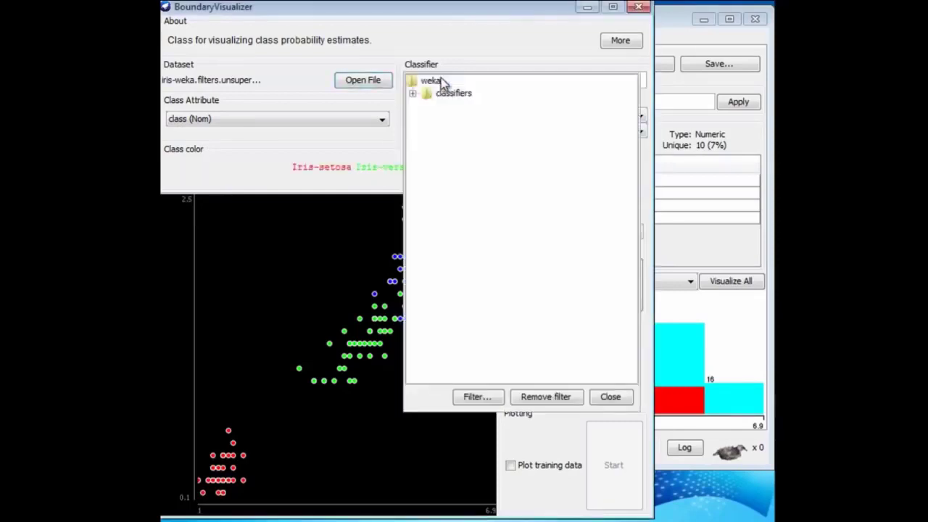
pyautogui.click(412, 94)
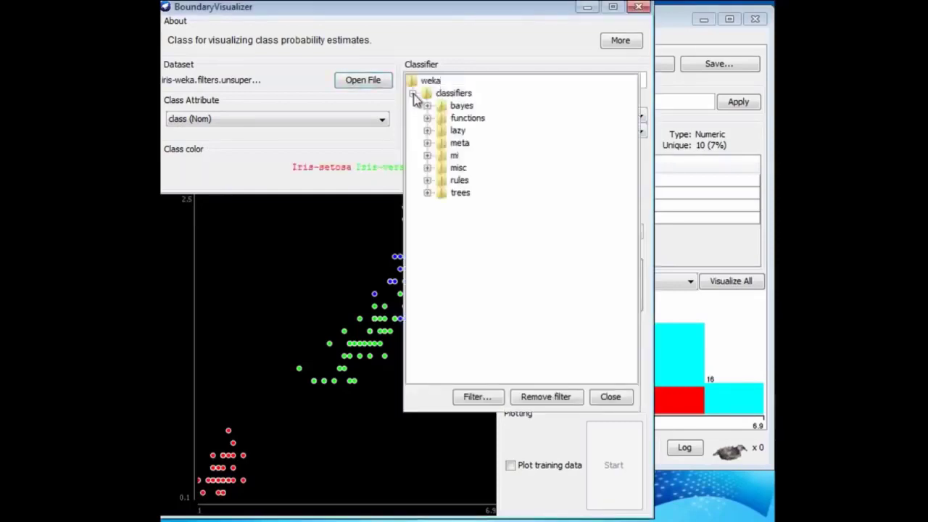
pyautogui.click(427, 181)
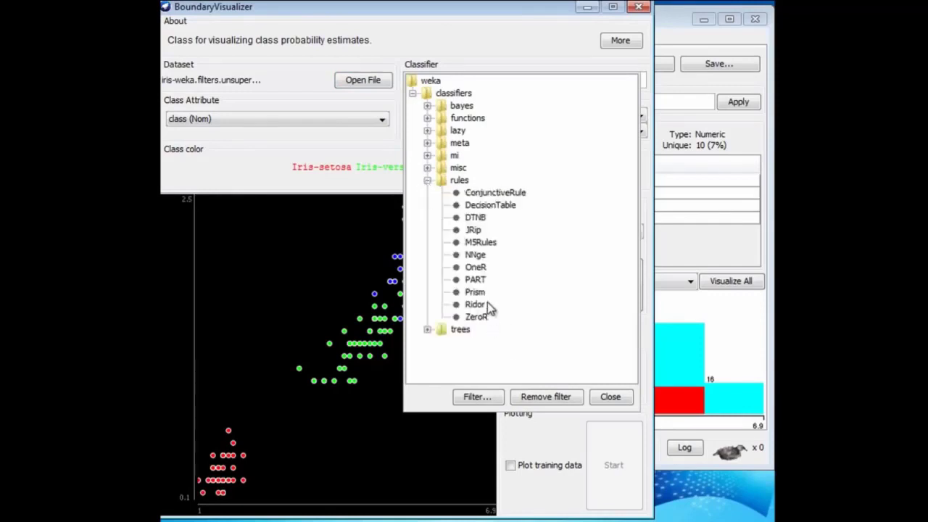
pyautogui.click(482, 267)
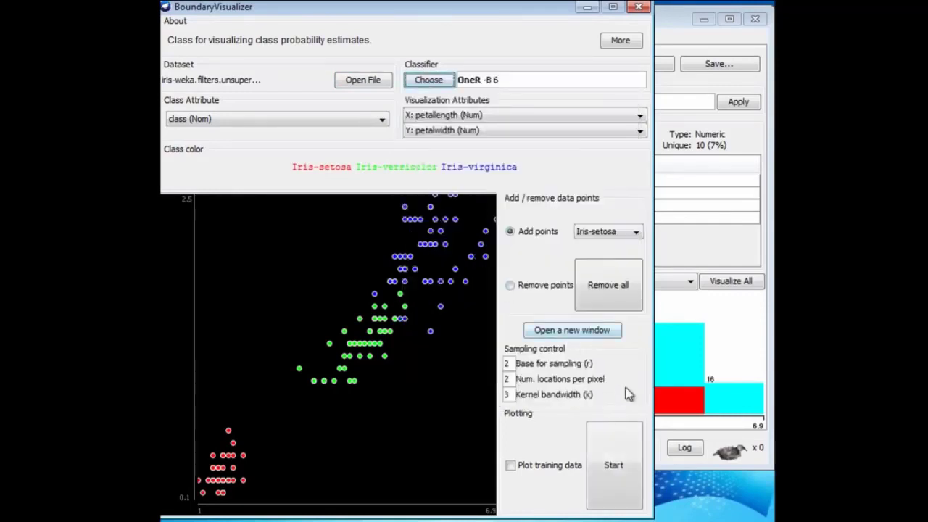
pyautogui.click(512, 466)
pyautogui.click(620, 467)
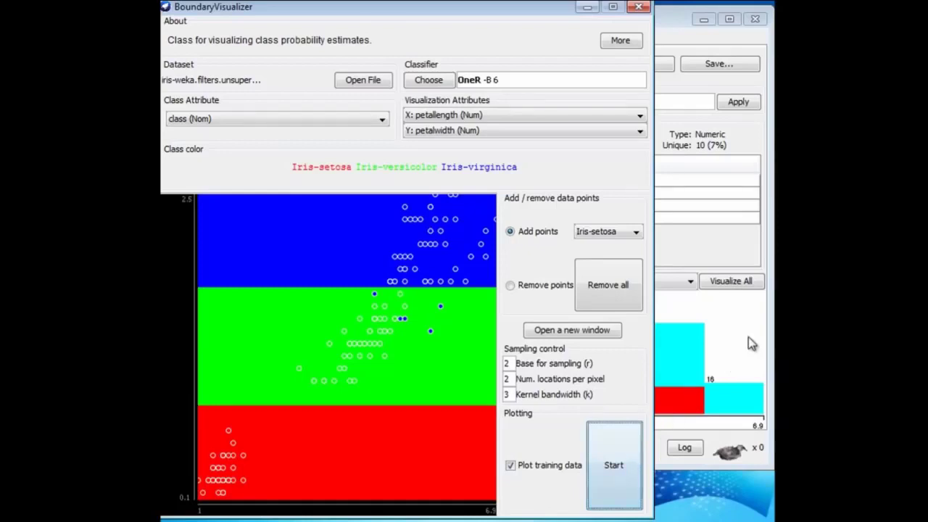
# Step: Switch to the Explorer, run OneR on the iris data with 10-fold cross-validation, and examine the petalwidth rule in the output
pyautogui.click(714, 324)
pyautogui.click(236, 39)
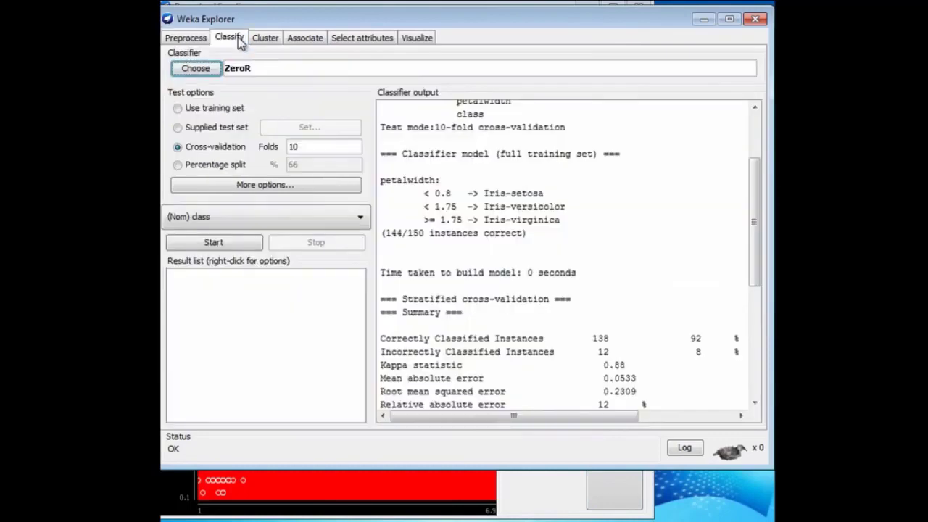
pyautogui.click(207, 68)
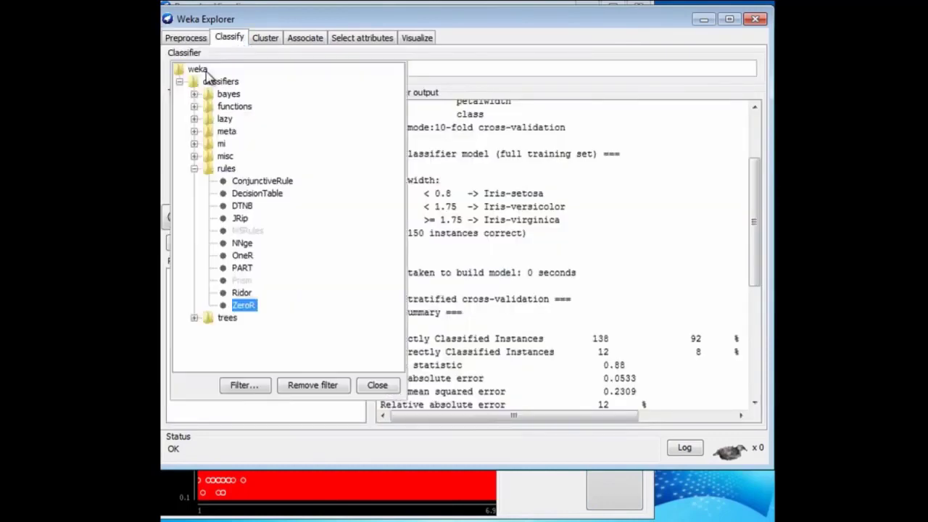
pyautogui.click(242, 255)
pyautogui.click(239, 245)
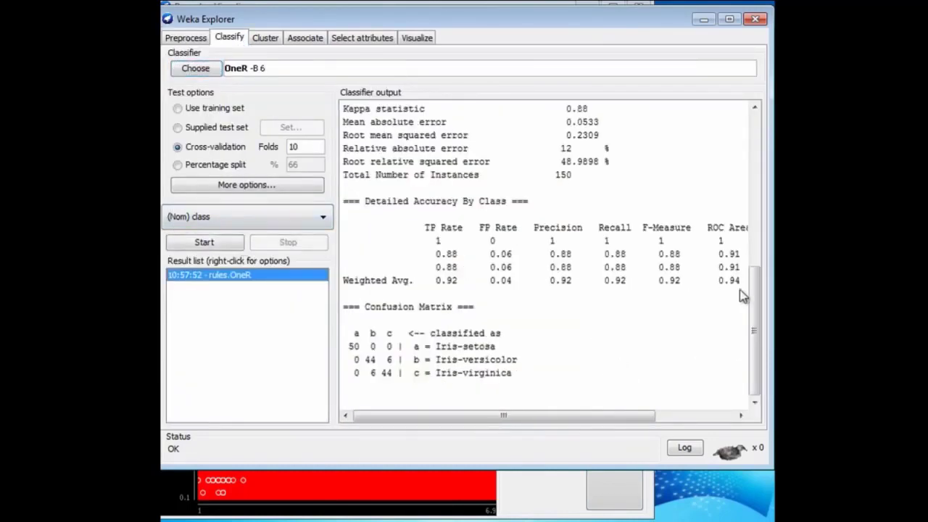
pyautogui.moveTo(756, 291); pyautogui.dragTo(749, 185)
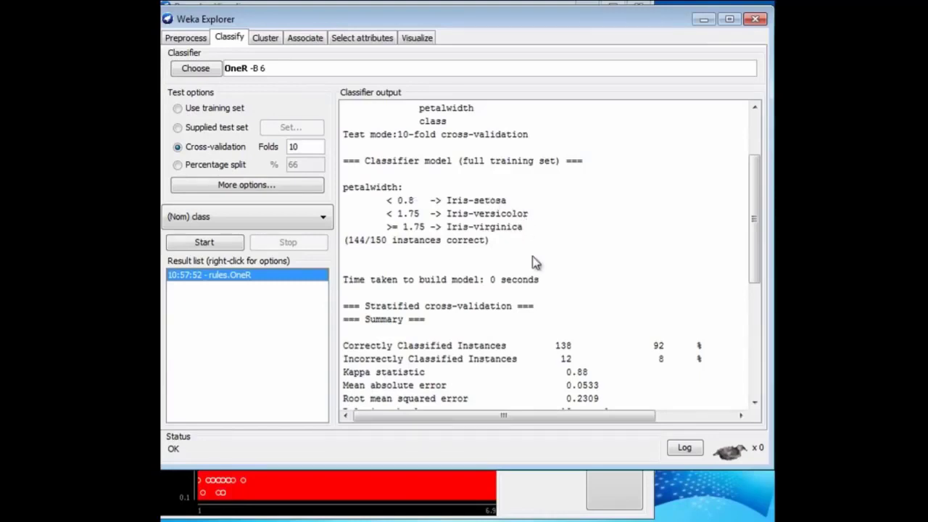
# Step: Return to the BoundaryVisualizer, plot the IBk boundaries for one nearest neighbour with training data, and examine the class regions
pyautogui.click(557, 499)
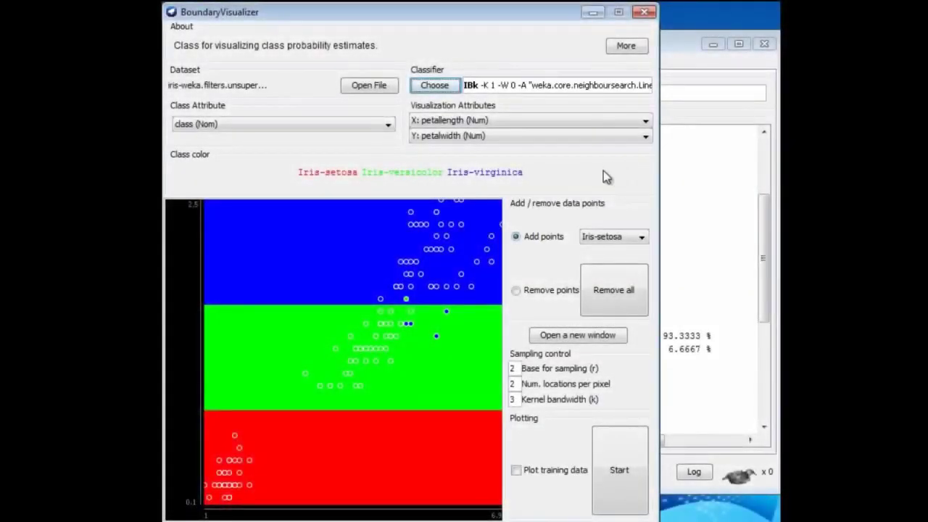
pyautogui.click(626, 468)
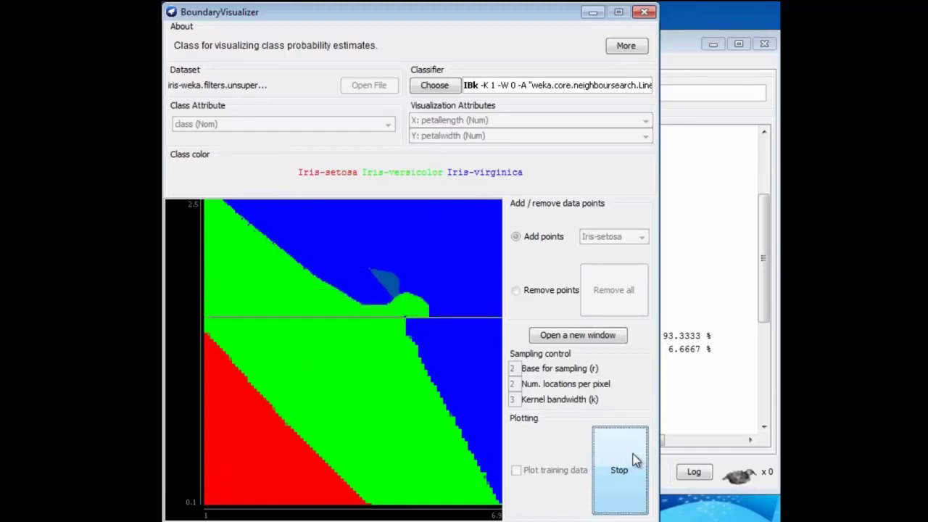
pyautogui.click(627, 454)
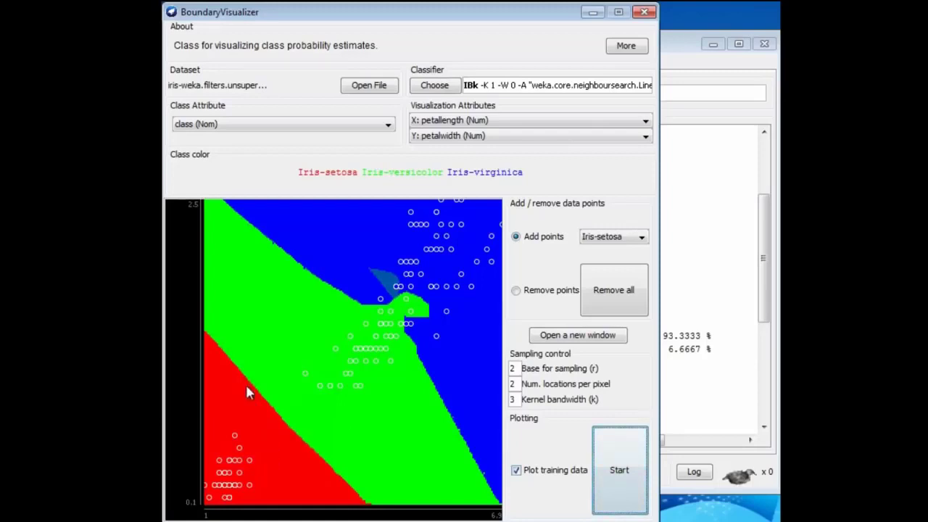
pyautogui.moveTo(312, 303)
pyautogui.moveTo(362, 232)
pyautogui.moveTo(334, 251)
pyautogui.click(234, 434)
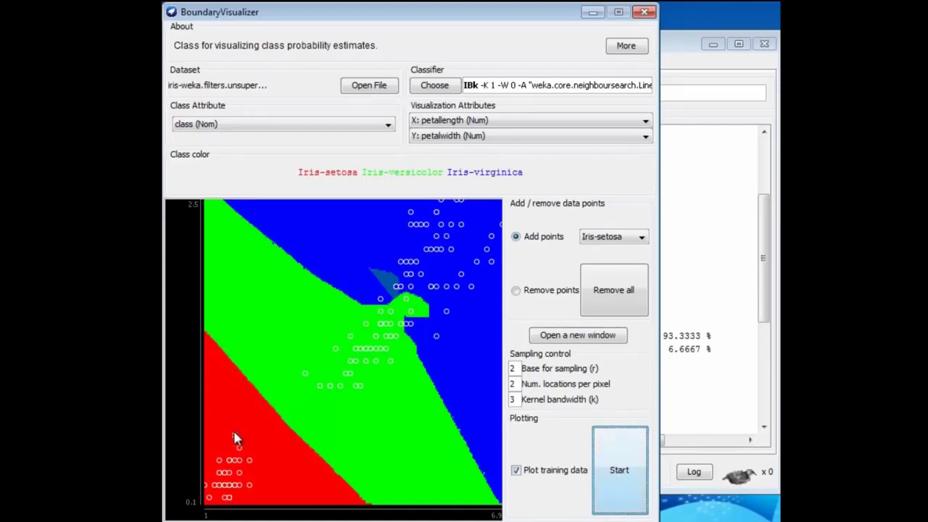
pyautogui.click(303, 371)
pyautogui.moveTo(382, 307)
pyautogui.moveTo(437, 341)
# Step: Set IBk's KNN to 5, replot the boundaries with training data, and examine the blended regions
pyautogui.click(528, 87)
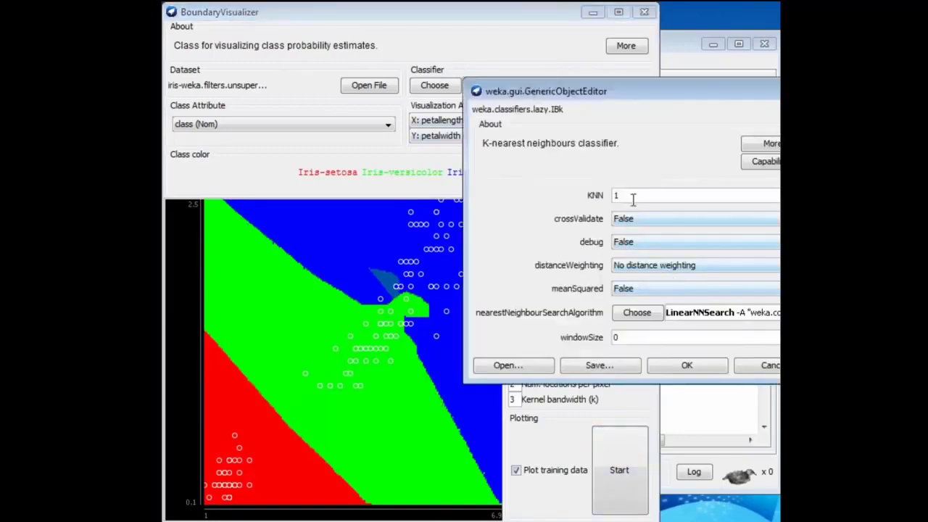
pyautogui.moveTo(633, 201); pyautogui.dragTo(608, 196)
pyautogui.write('5')
pyautogui.click(687, 366)
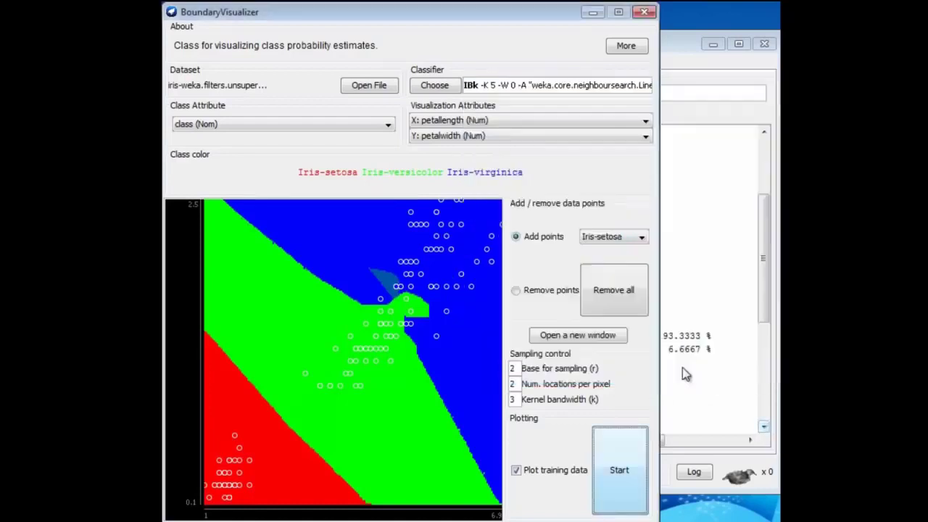
pyautogui.click(638, 468)
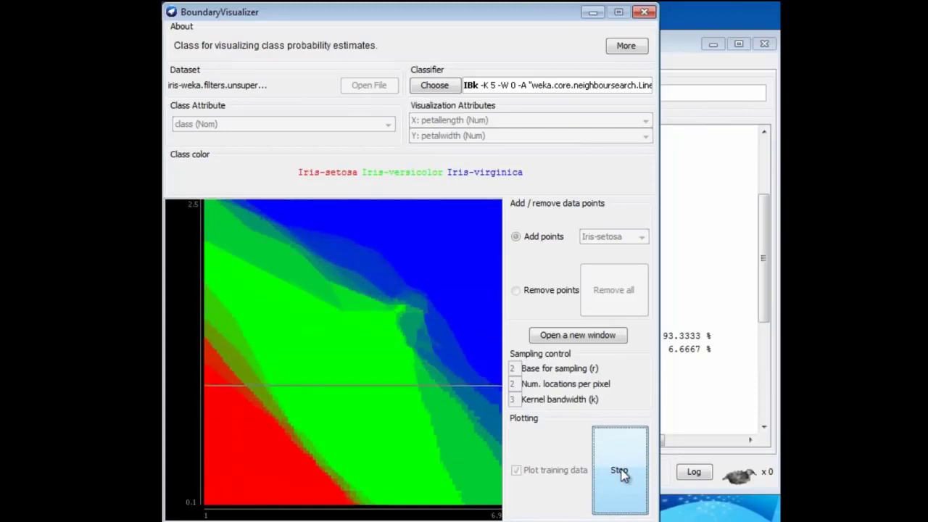
pyautogui.click(622, 474)
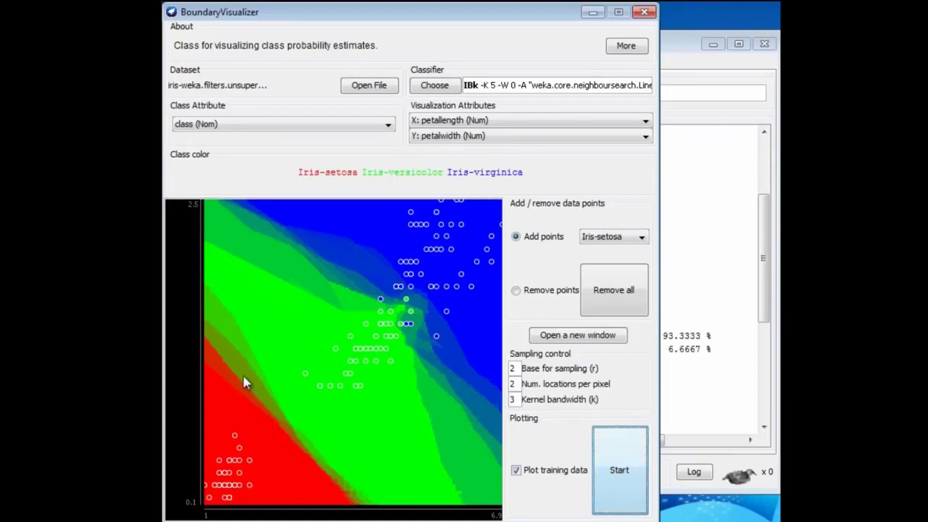
pyautogui.click(304, 374)
# Step: Set IBk's KNN to 20 and replot the class boundaries with the training data
pyautogui.click(515, 85)
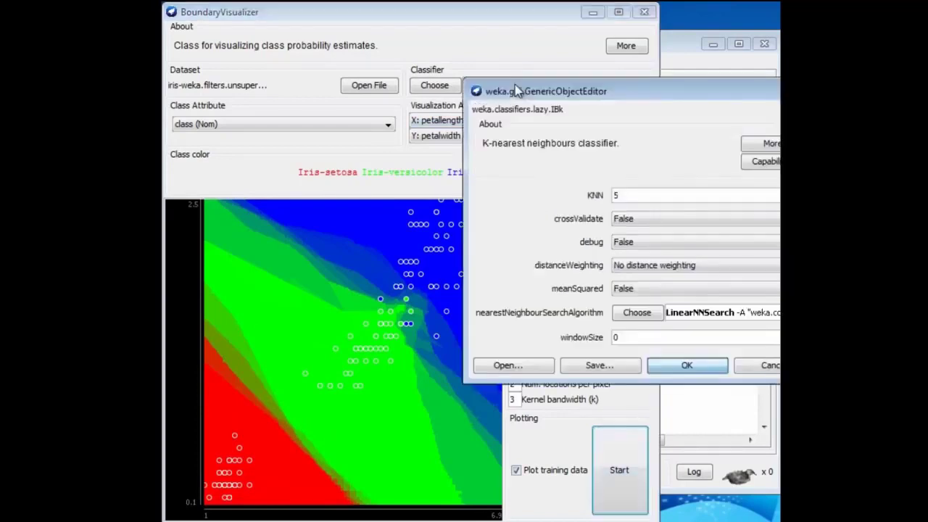
pyautogui.moveTo(631, 196); pyautogui.dragTo(578, 200)
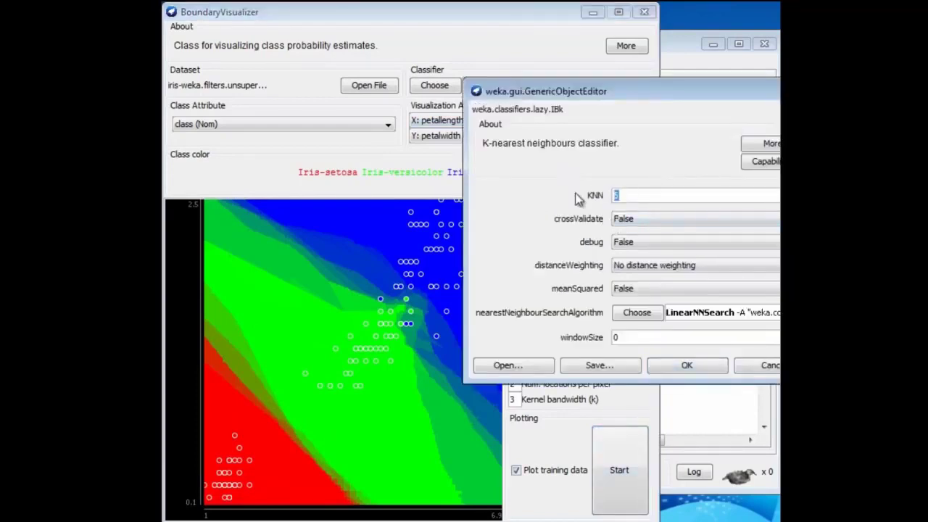
pyautogui.write('20')
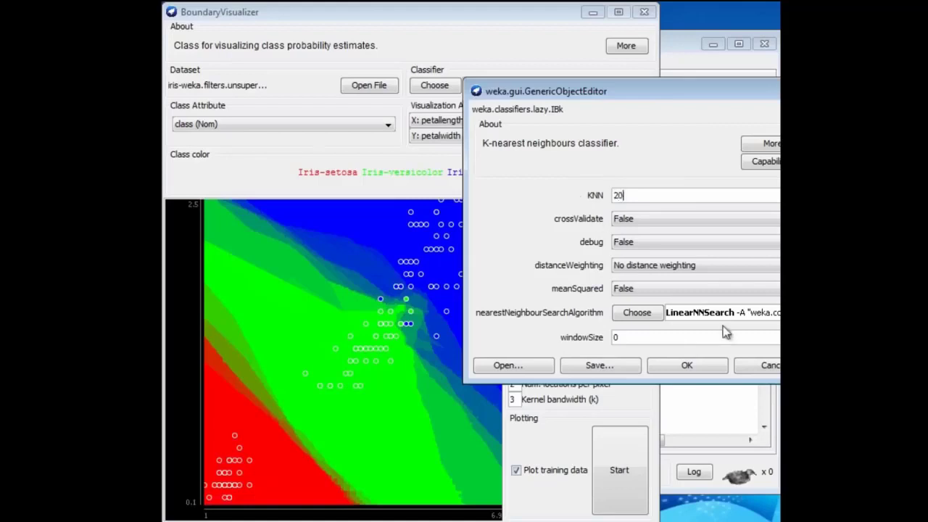
pyautogui.click(695, 364)
pyautogui.click(627, 457)
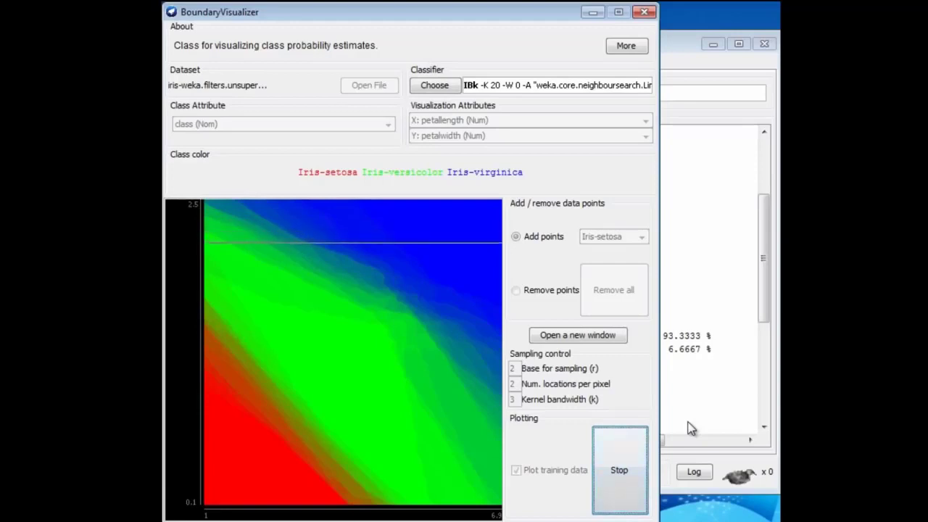
pyautogui.click(619, 472)
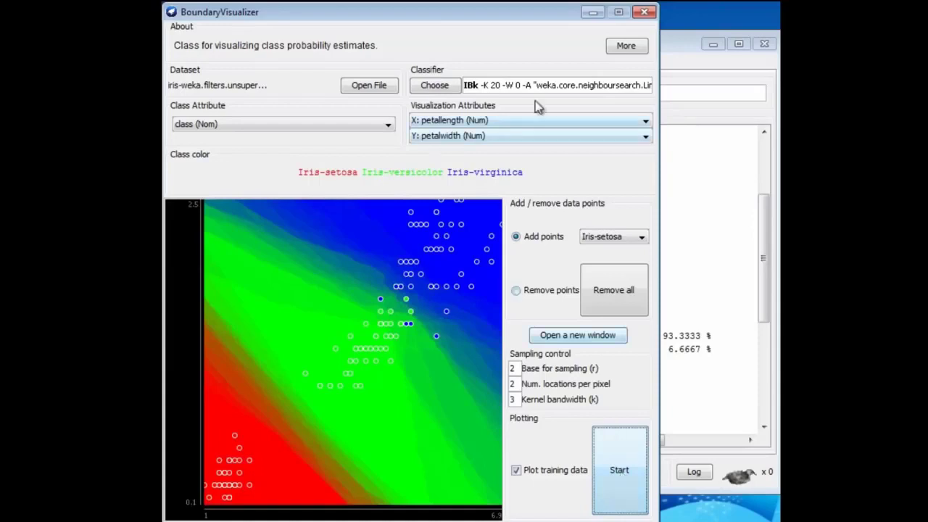
# Step: Choose NaiveBayes with useSupervisedDiscretization set to True, plot its boundaries with training data, and examine the regions
pyautogui.click(438, 86)
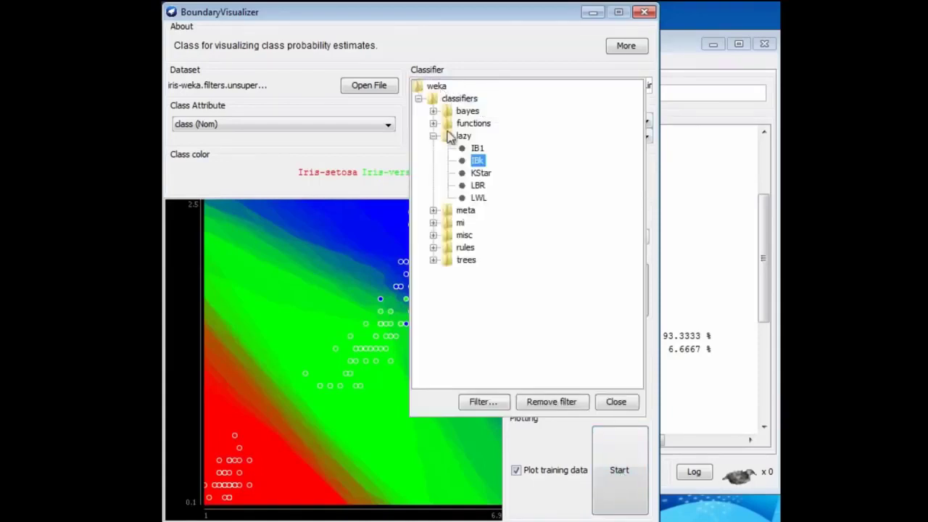
pyautogui.click(433, 111)
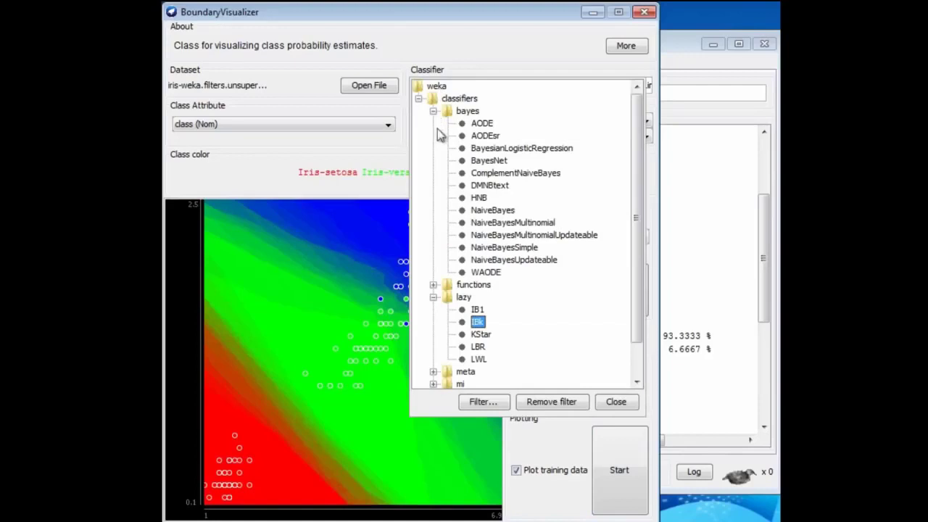
pyautogui.click(492, 210)
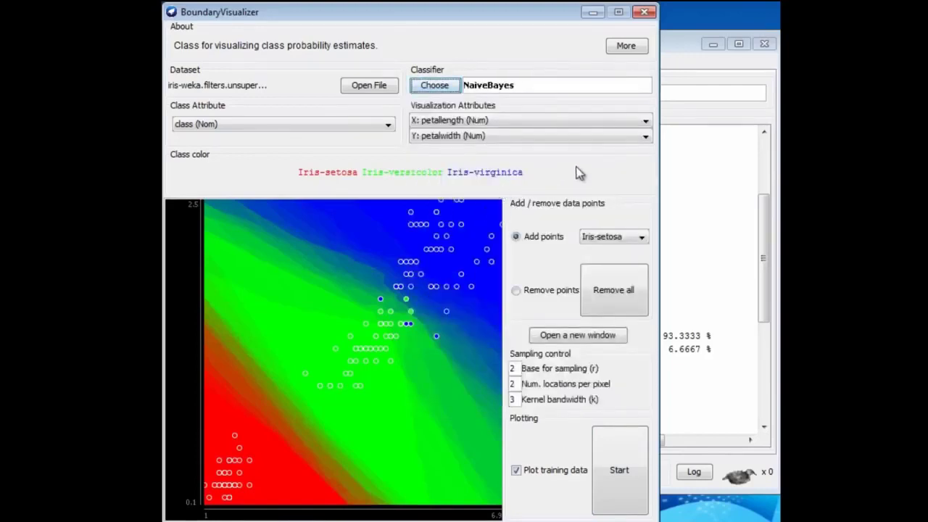
pyautogui.click(504, 86)
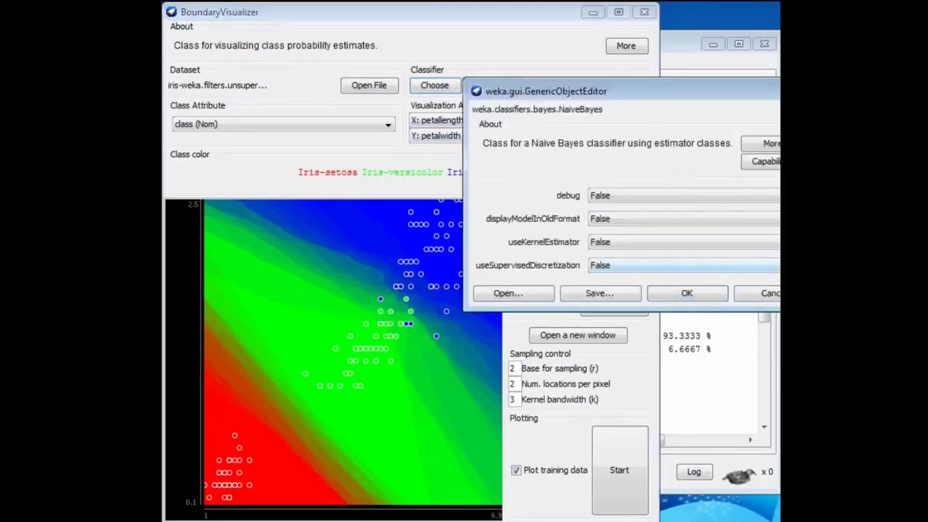
pyautogui.click(732, 270)
pyautogui.click(703, 281)
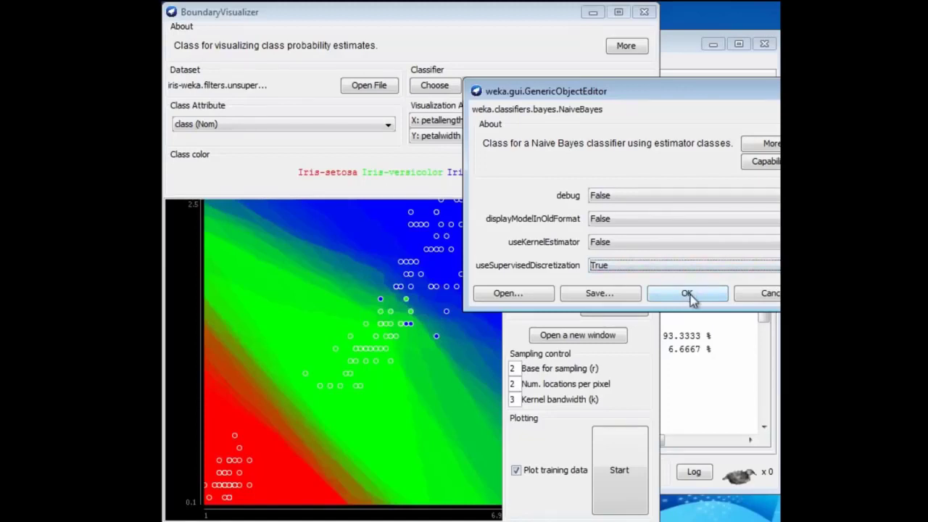
pyautogui.click(687, 295)
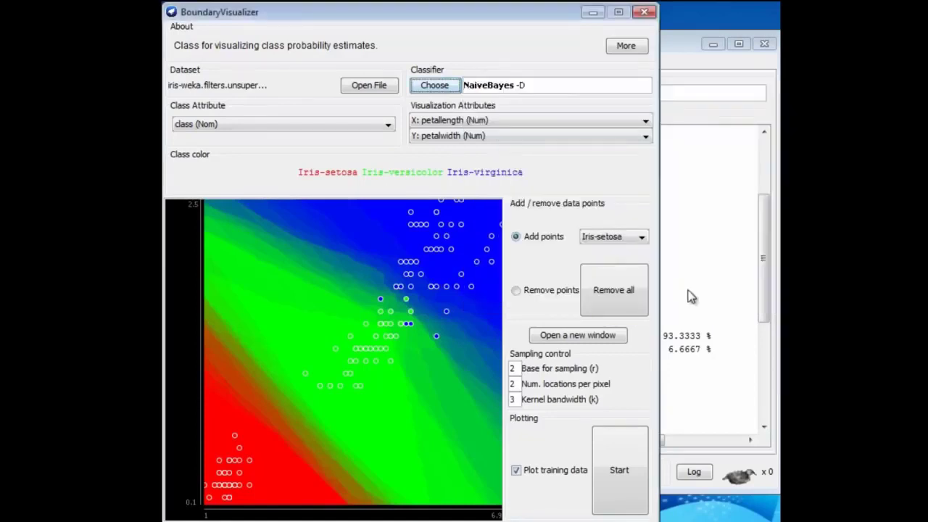
pyautogui.click(618, 468)
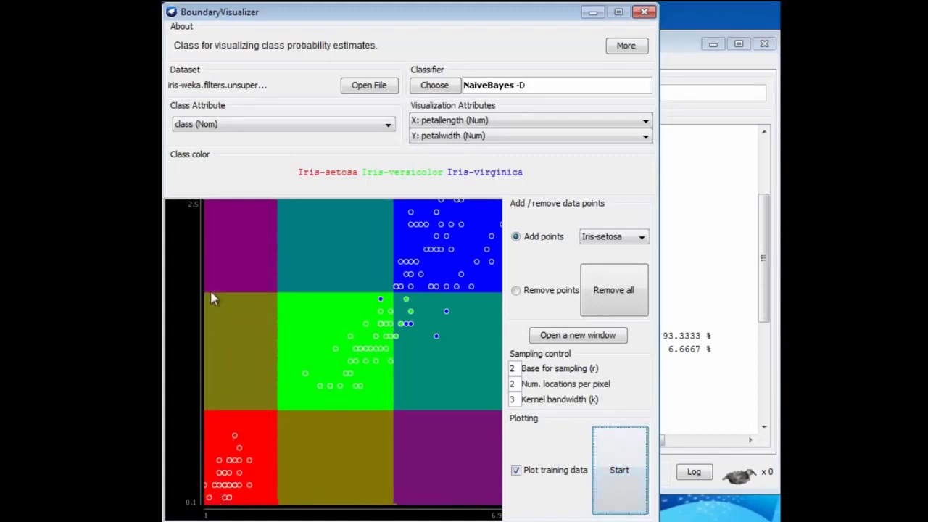
pyautogui.moveTo(213, 256)
# Step: Choose the J48 tree classifier with its default options and plot its class boundaries with the training data
pyautogui.click(421, 92)
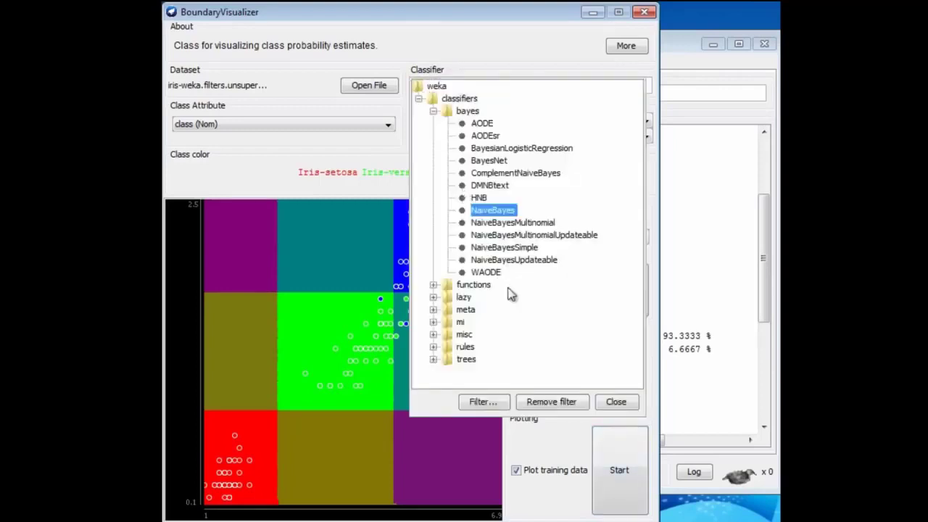
pyautogui.click(433, 359)
pyautogui.click(477, 260)
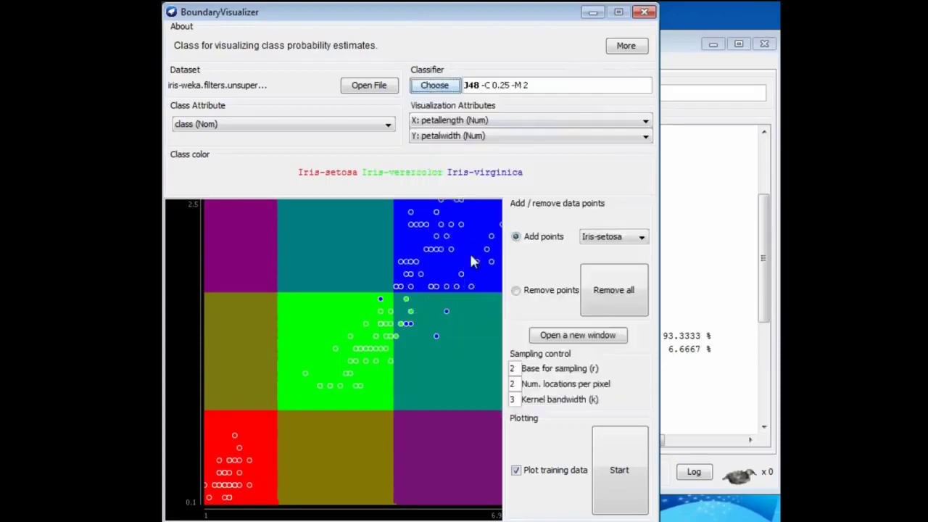
pyautogui.click(627, 470)
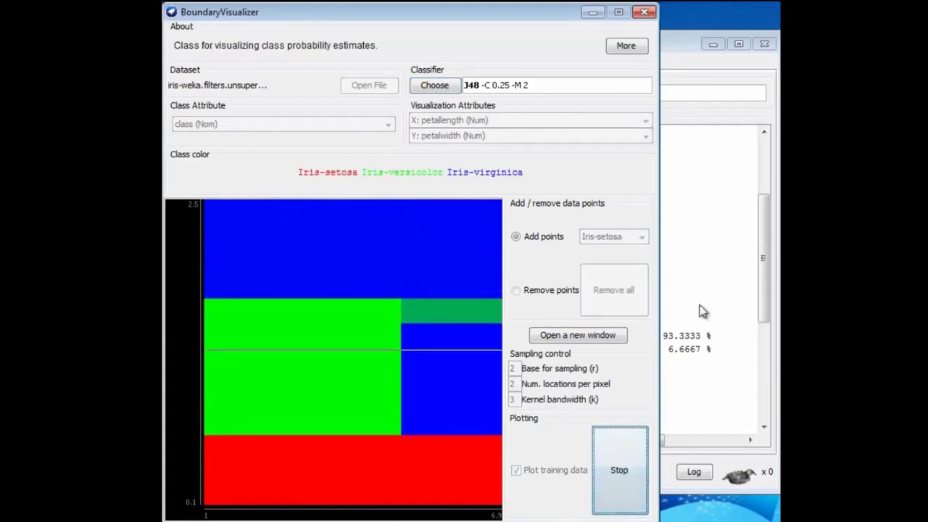
pyautogui.click(621, 462)
# Step: Switch to Weka Explorer, choose the J48 tree classifier with default options, and run it with 10-fold cross-validation
pyautogui.click(691, 290)
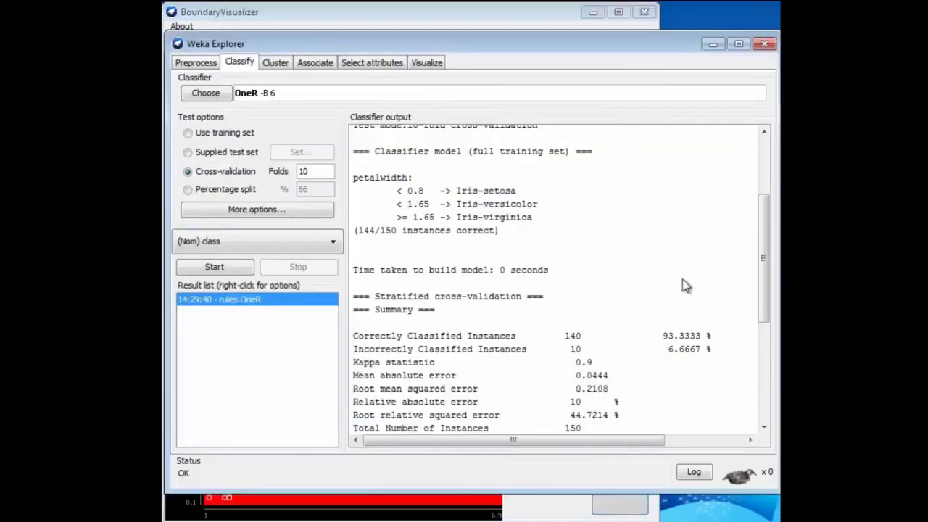
pyautogui.click(206, 95)
pyautogui.click(204, 342)
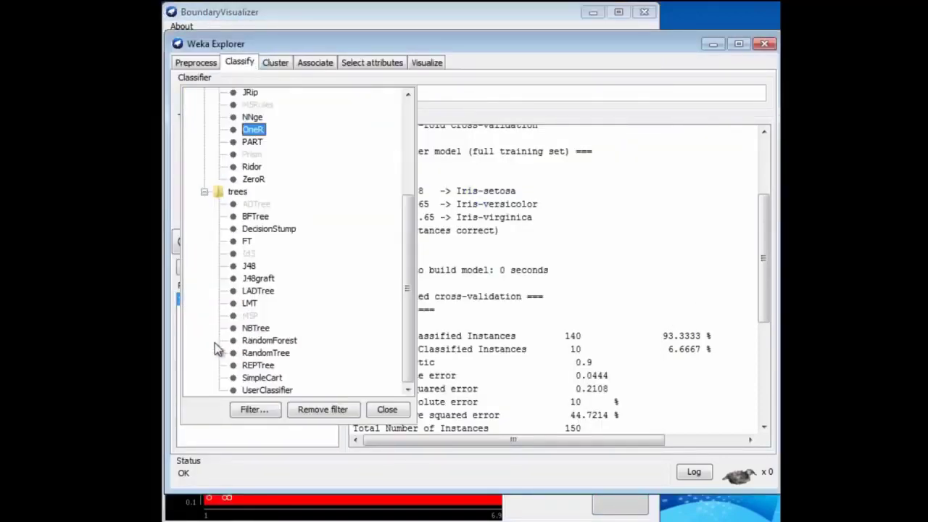
pyautogui.click(249, 266)
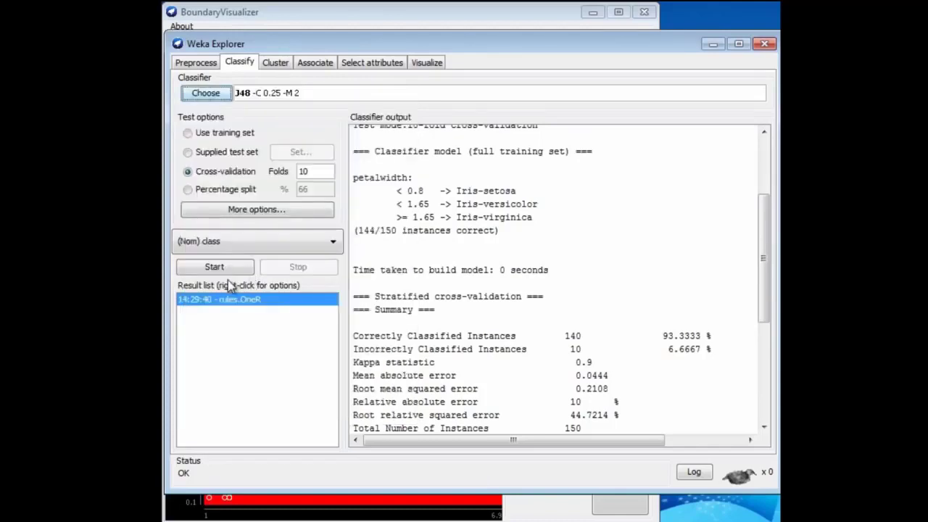
pyautogui.click(226, 267)
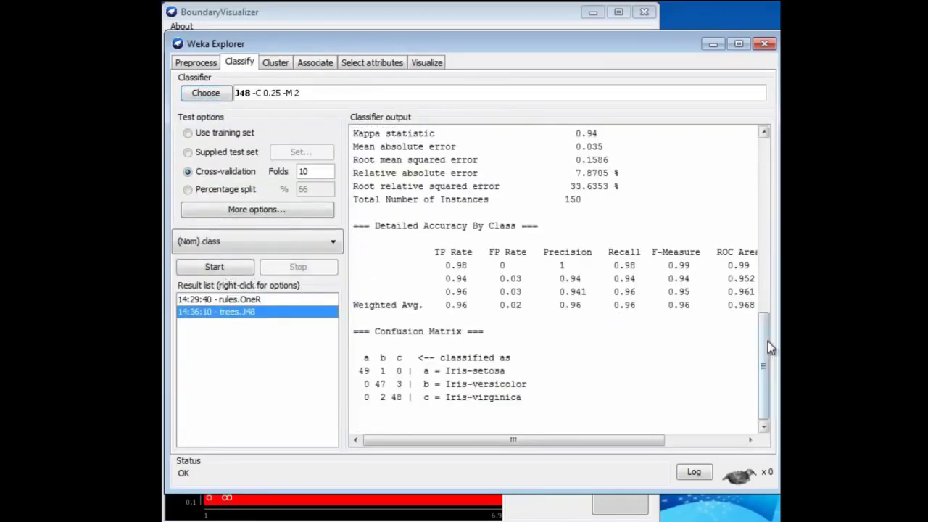
# Step: Read the J48 pruned tree in the output and compare its petalwidth and petallength splits with the BoundaryVisualizer plot
pyautogui.moveTo(763, 344); pyautogui.dragTo(744, 240)
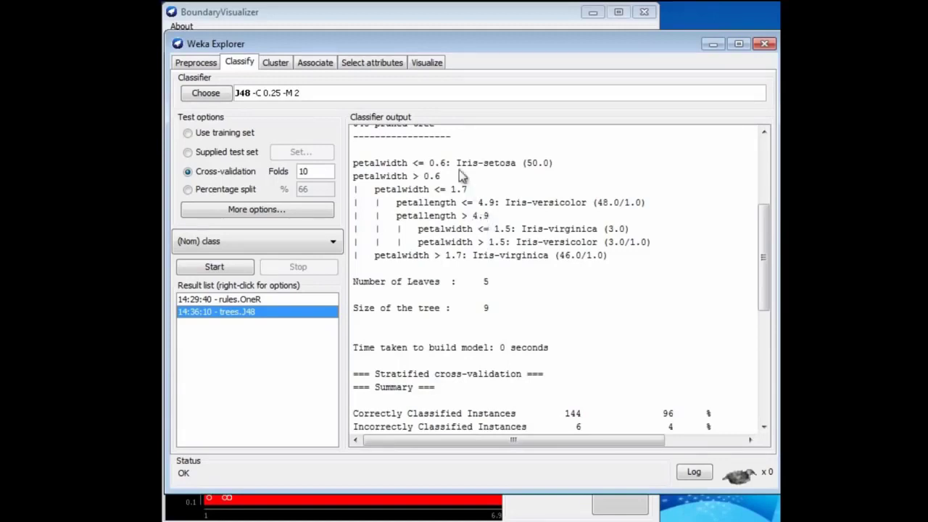
pyautogui.click(561, 515)
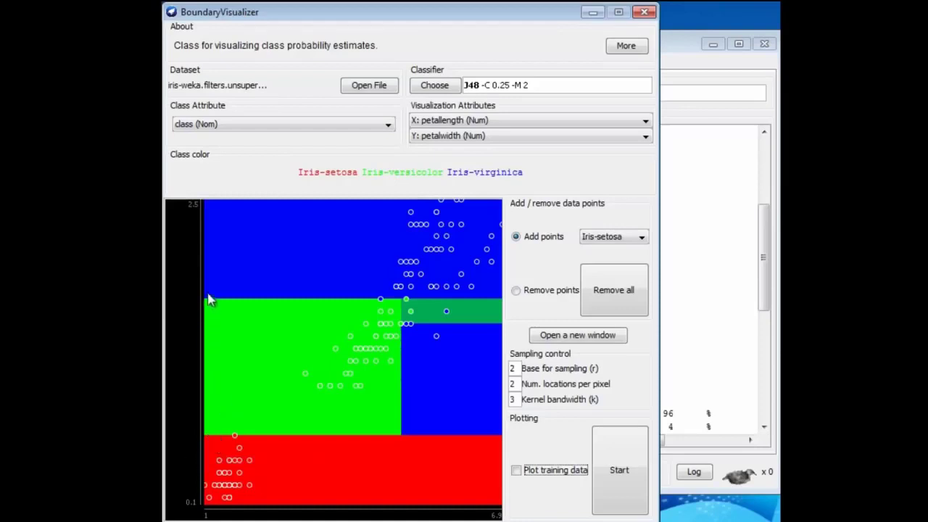
pyautogui.moveTo(209, 298)
# Step: Set J48's minNumObj to 5 and replot the class boundaries without the training data
pyautogui.click(497, 86)
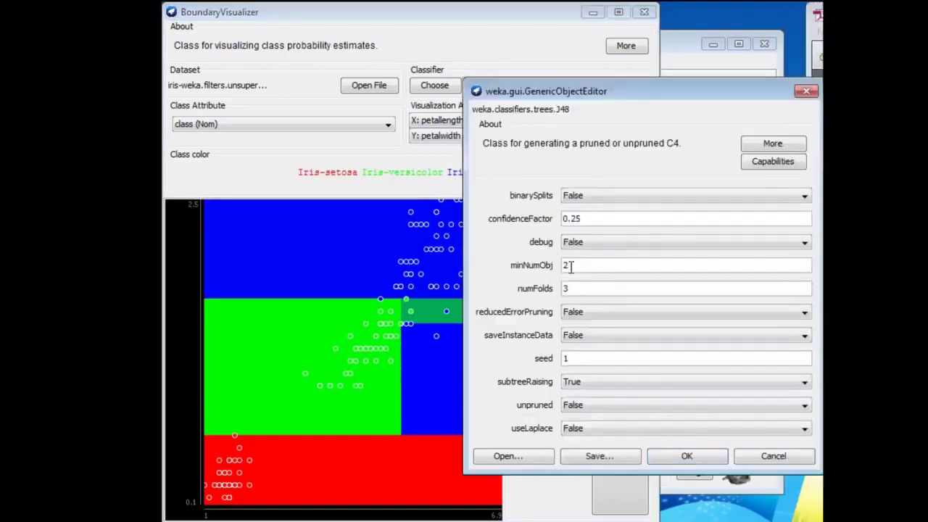
pyautogui.doubleClick(564, 267)
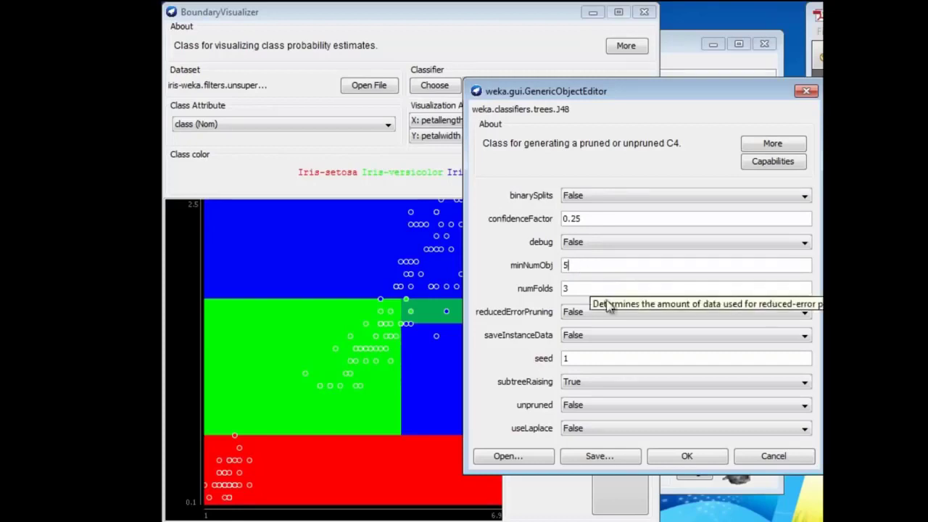
pyautogui.click(691, 459)
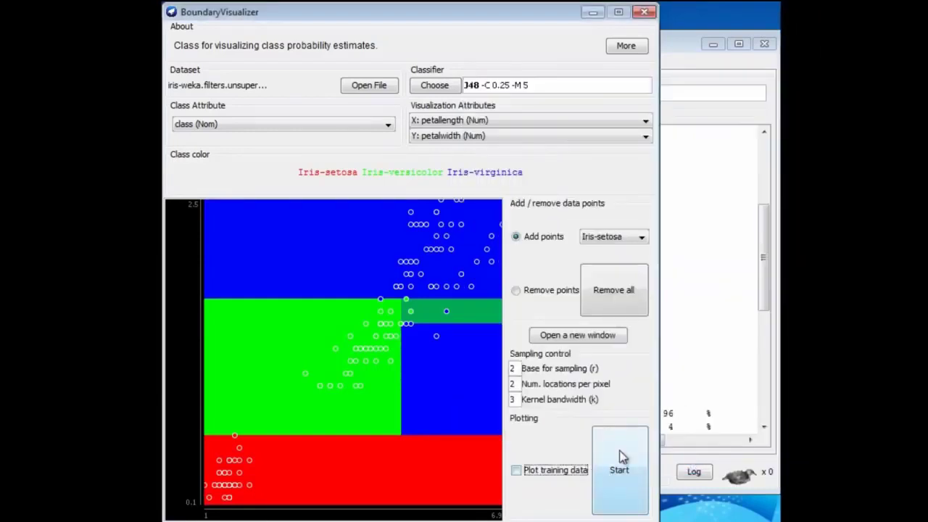
pyautogui.click(621, 457)
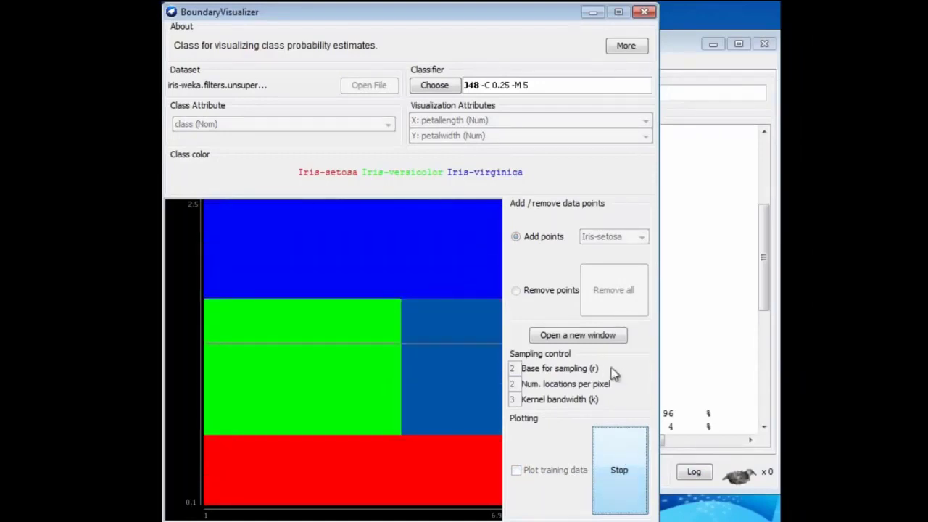
# Step: Set J48's minNumObj to 10, replot the class boundaries, and stop the plotting
pyautogui.click(534, 86)
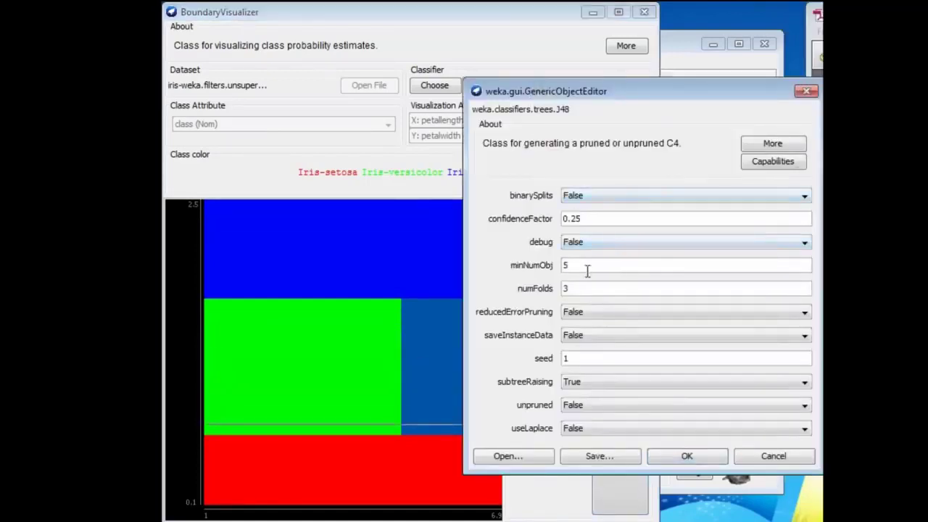
pyautogui.moveTo(578, 265); pyautogui.dragTo(560, 270)
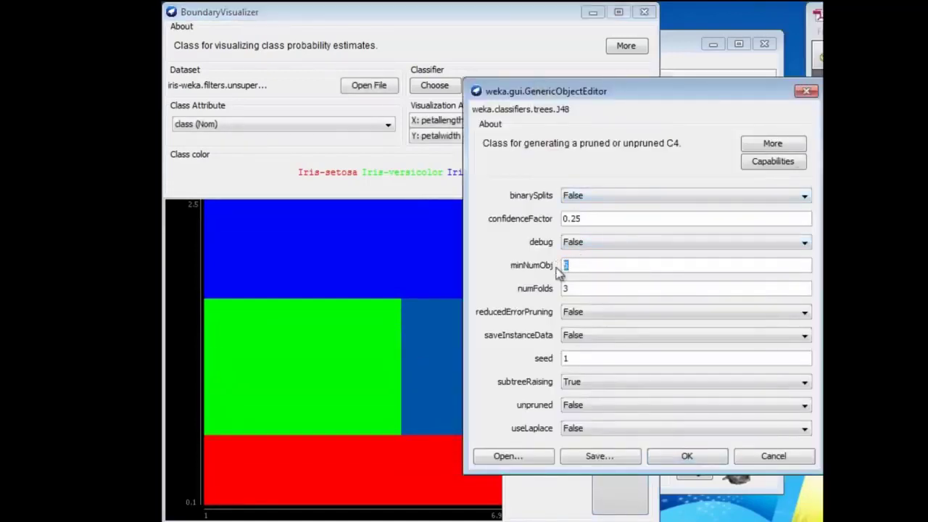
pyautogui.write('10')
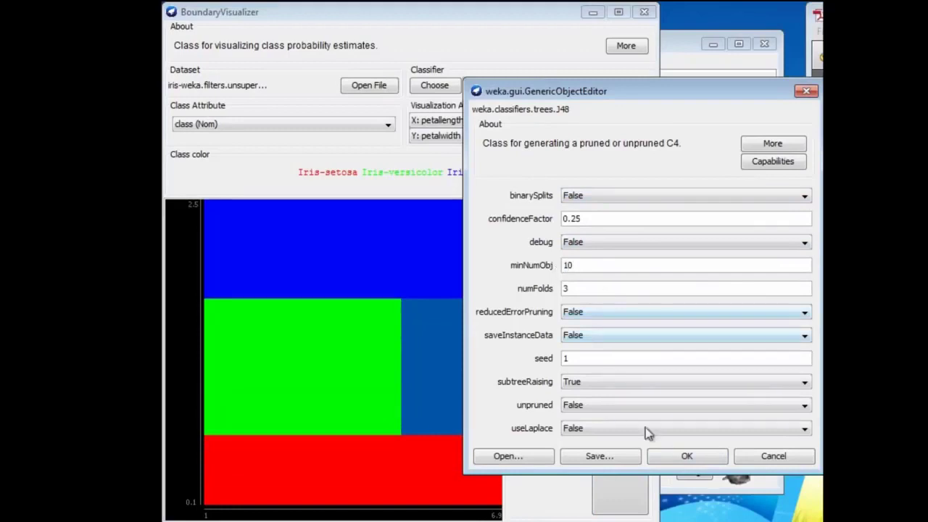
pyautogui.click(688, 457)
pyautogui.click(620, 483)
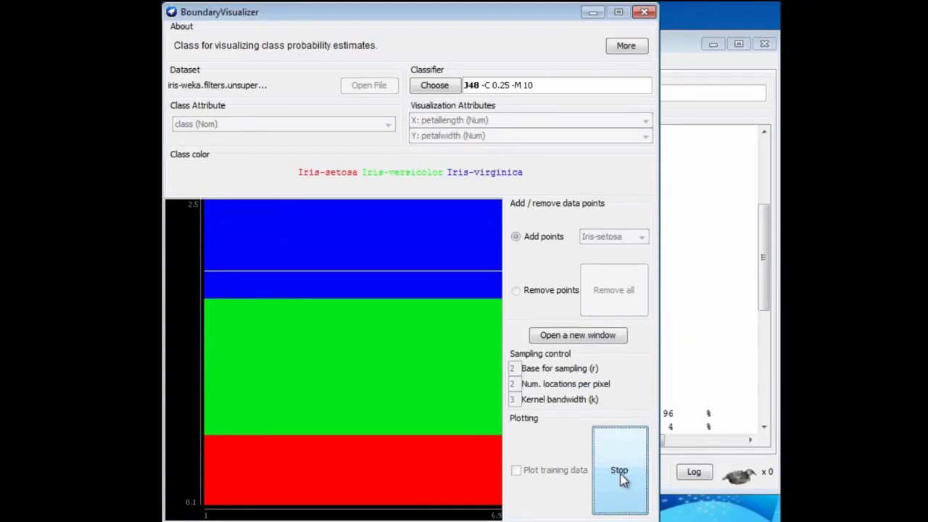
pyautogui.click(620, 474)
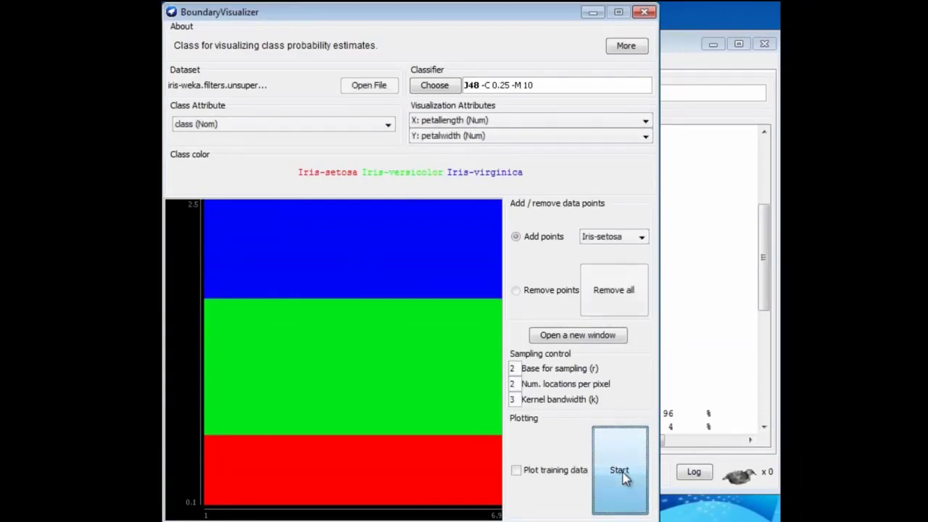
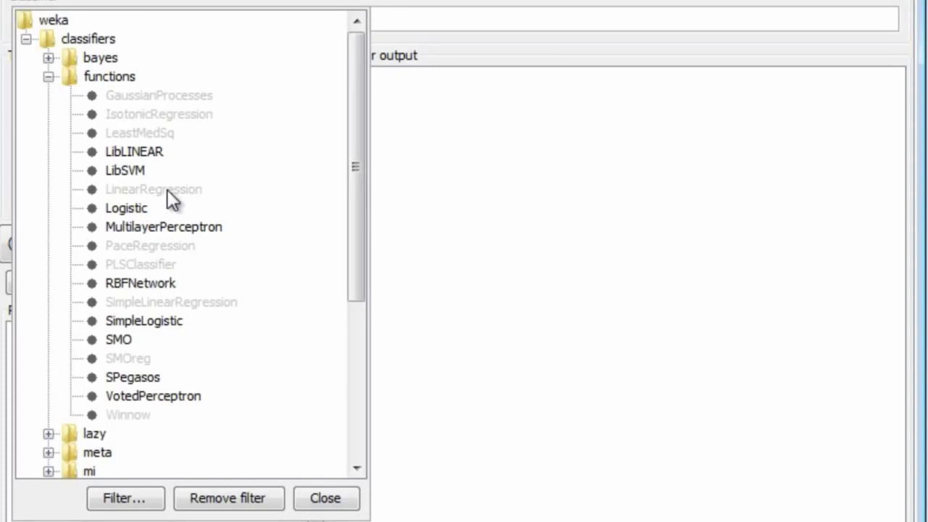
# Step: Choose LinearRegression as the Explorer's classifier and inspect the class attribute of the pima_diabetes data
pyautogui.click(167, 189)
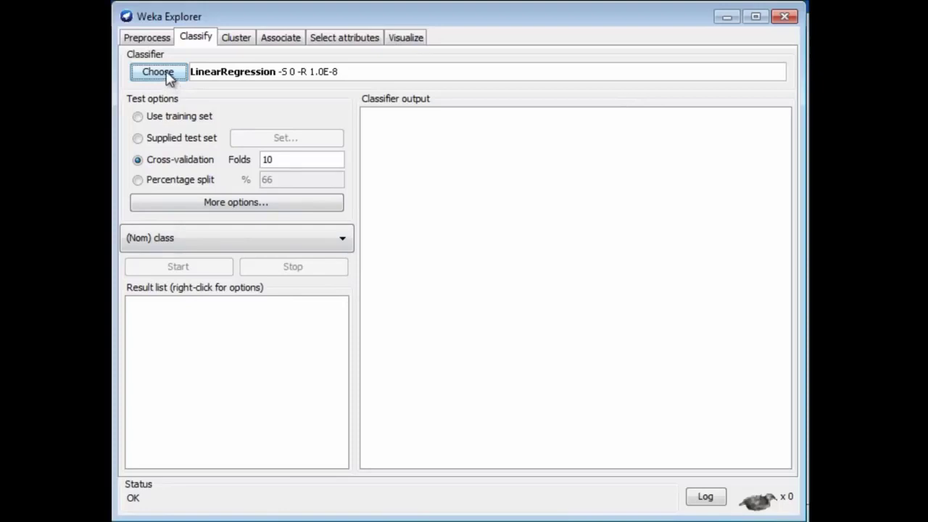
pyautogui.click(151, 39)
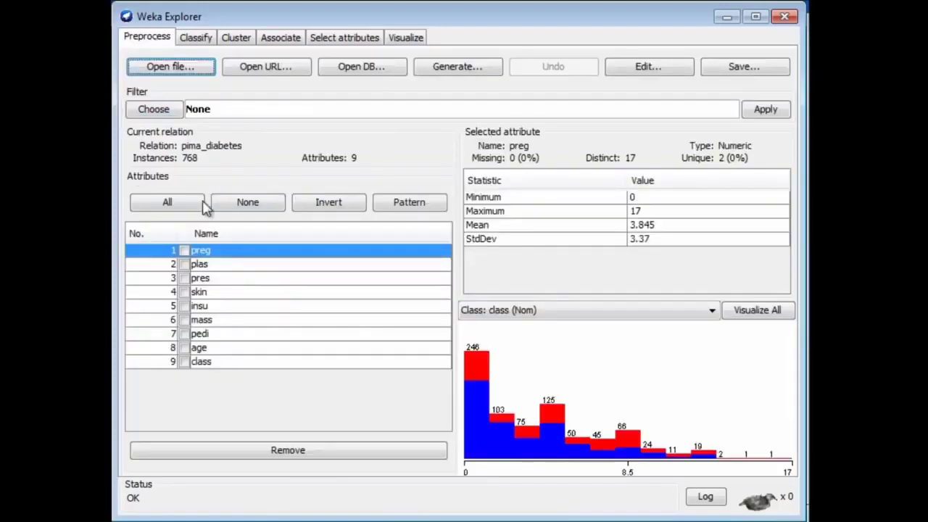
pyautogui.click(216, 367)
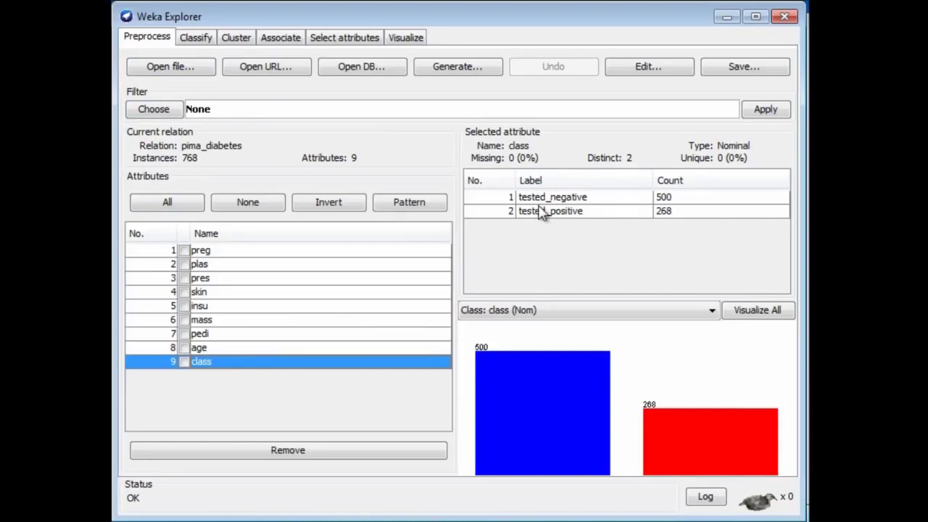
# Step: Choose the unsupervised attribute filter NominalToBinary for the diabetes data
pyautogui.click(162, 113)
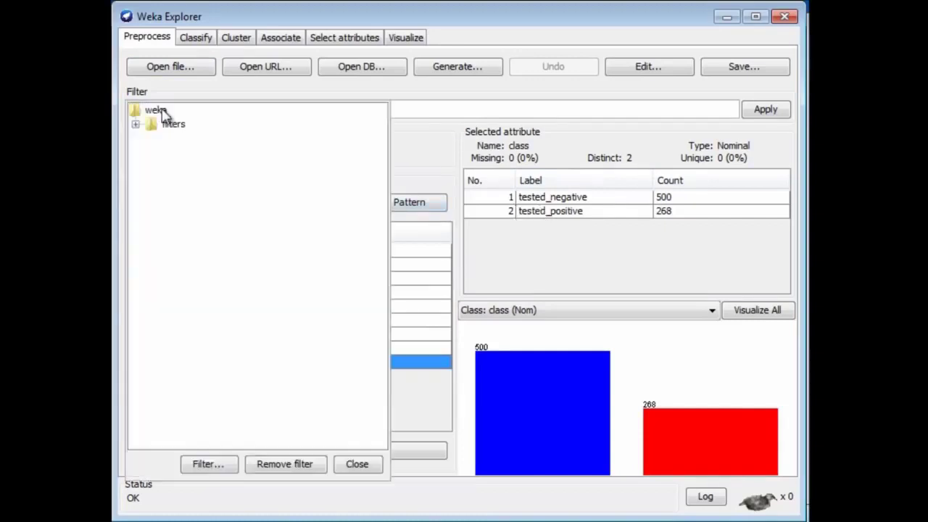
pyautogui.click(135, 126)
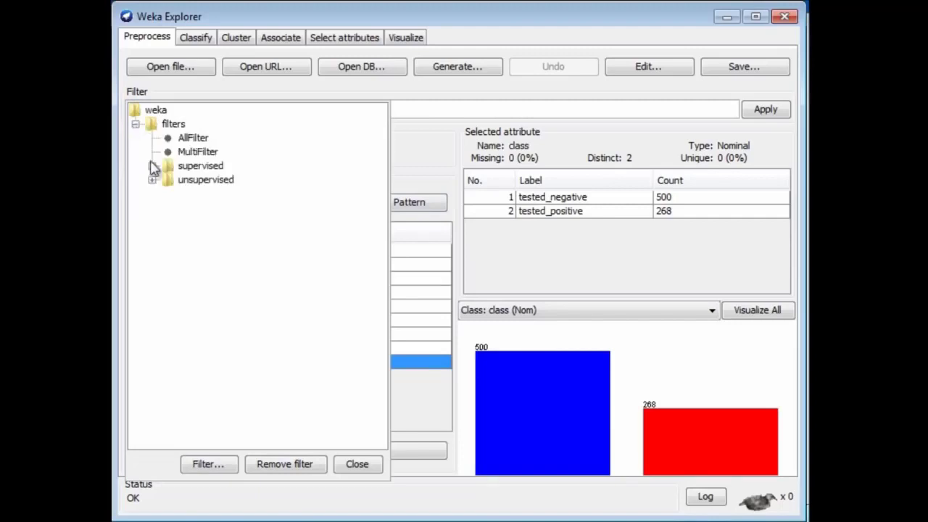
pyautogui.click(151, 179)
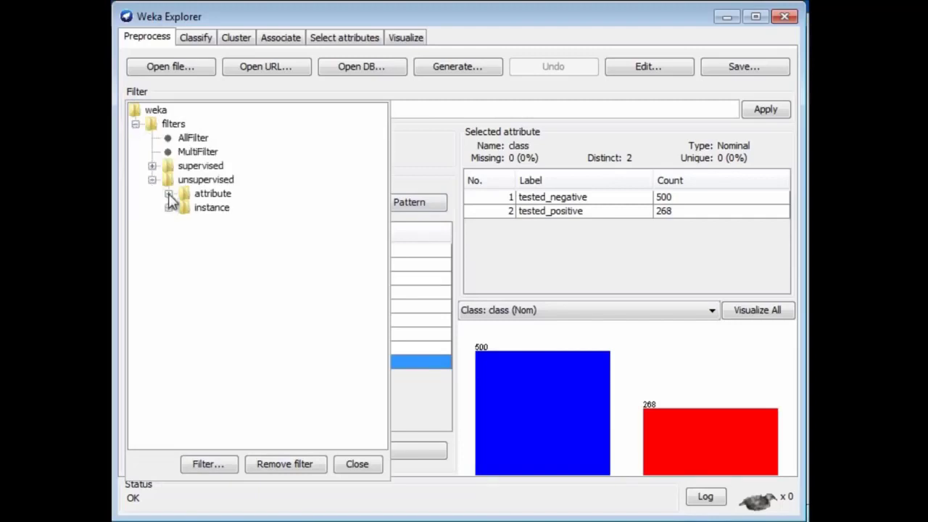
pyautogui.click(169, 194)
pyautogui.moveTo(377, 223); pyautogui.dragTo(386, 332)
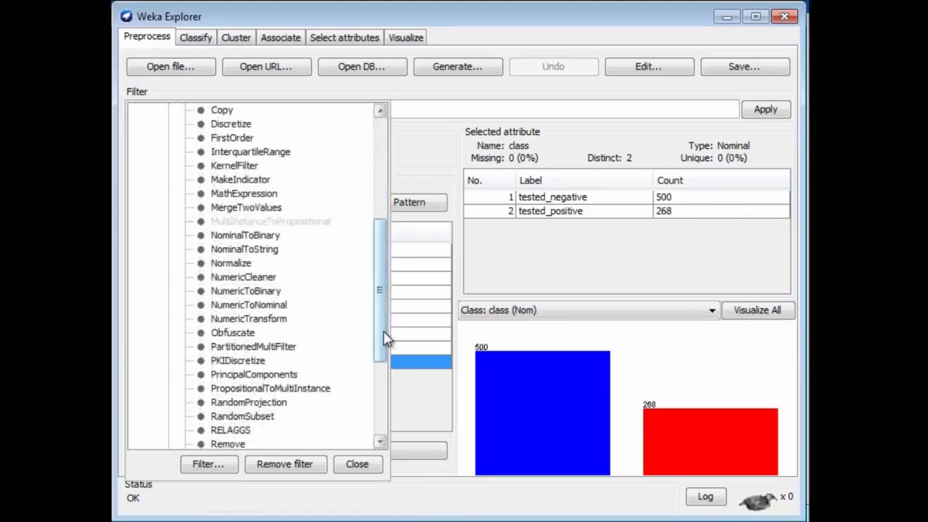
pyautogui.click(255, 237)
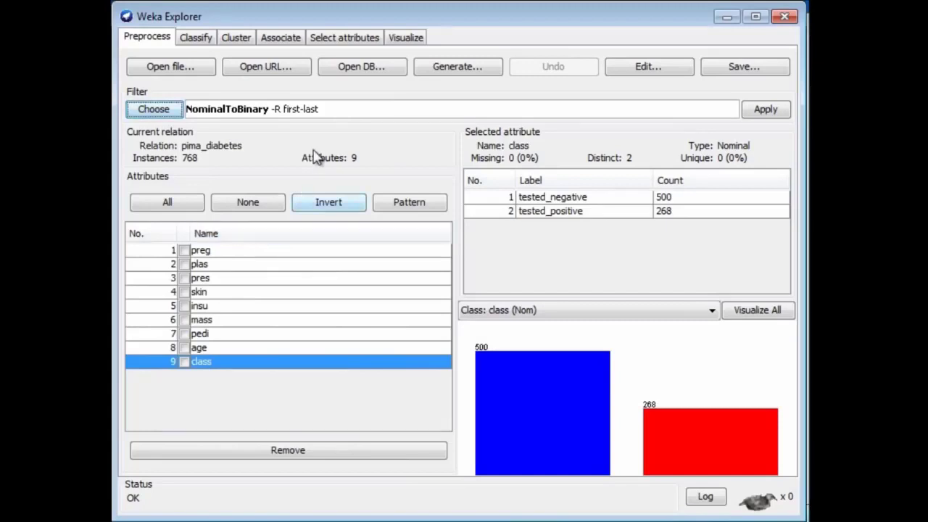
# Step: Set the NominalToBinary filter's attributeIndices to 9, try applying it, and check the class attribute
pyautogui.click(333, 113)
pyautogui.moveTo(361, 233); pyautogui.dragTo(273, 232)
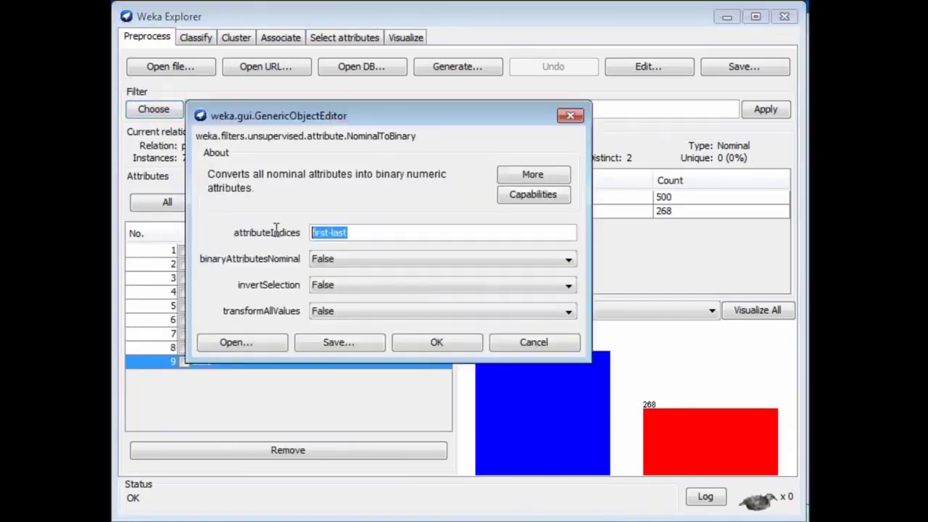
pyautogui.write('9')
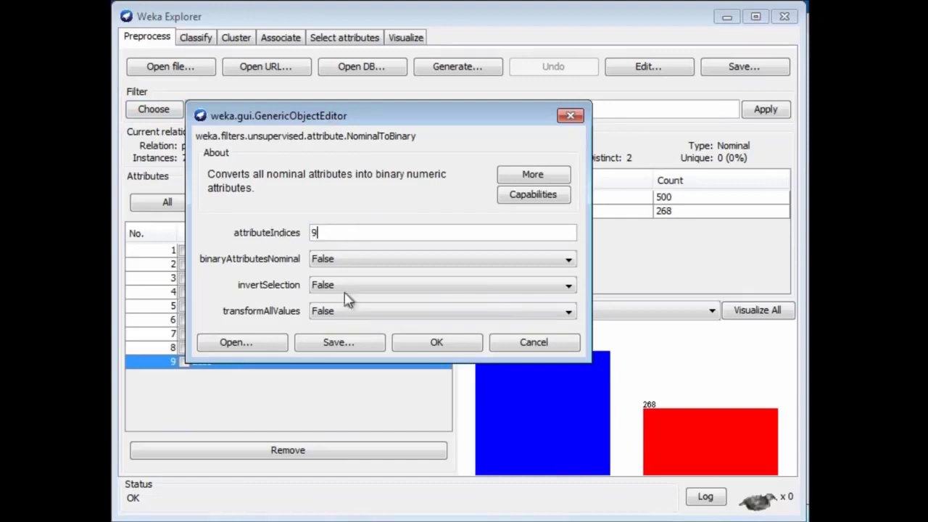
pyautogui.click(436, 344)
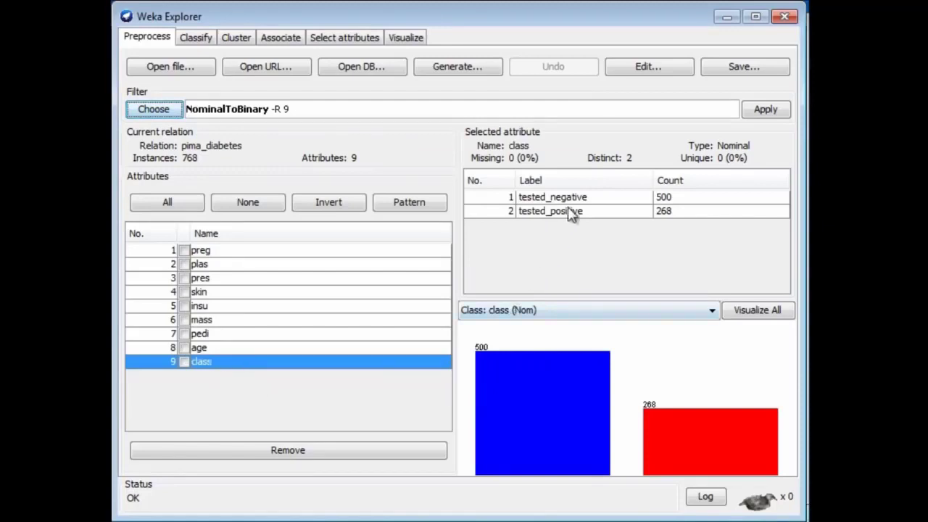
pyautogui.click(767, 114)
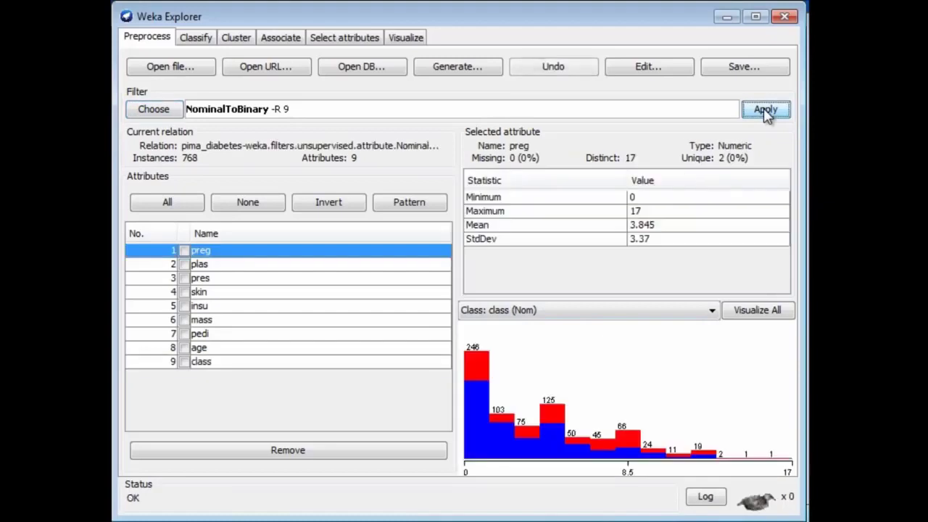
pyautogui.click(208, 367)
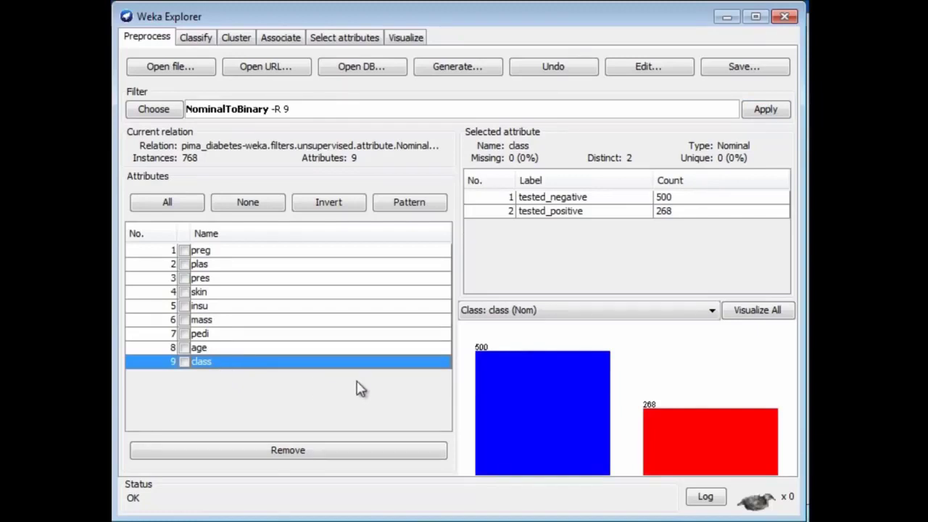
# Step: Set the dataset's class selection to No class and apply the NominalToBinary filter to attribute 9
pyautogui.click(716, 313)
pyautogui.moveTo(715, 366); pyautogui.dragTo(725, 337)
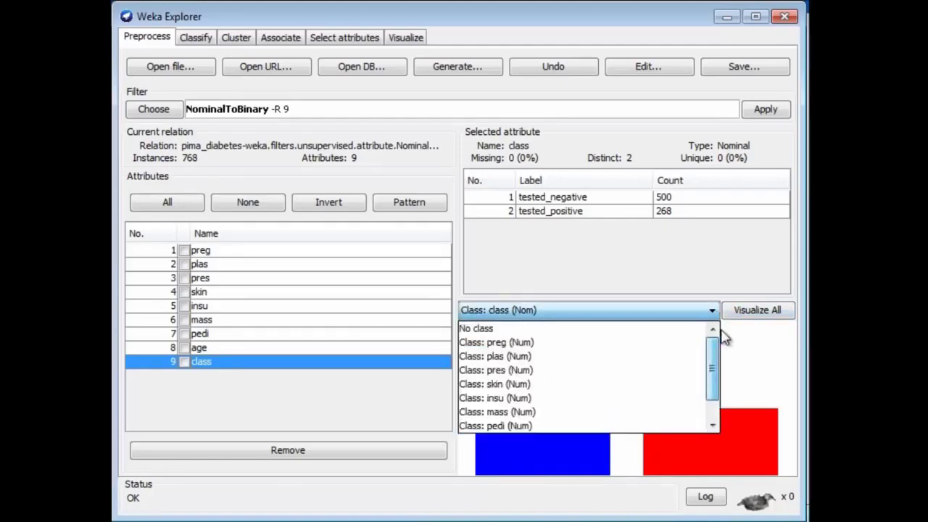
pyautogui.click(653, 331)
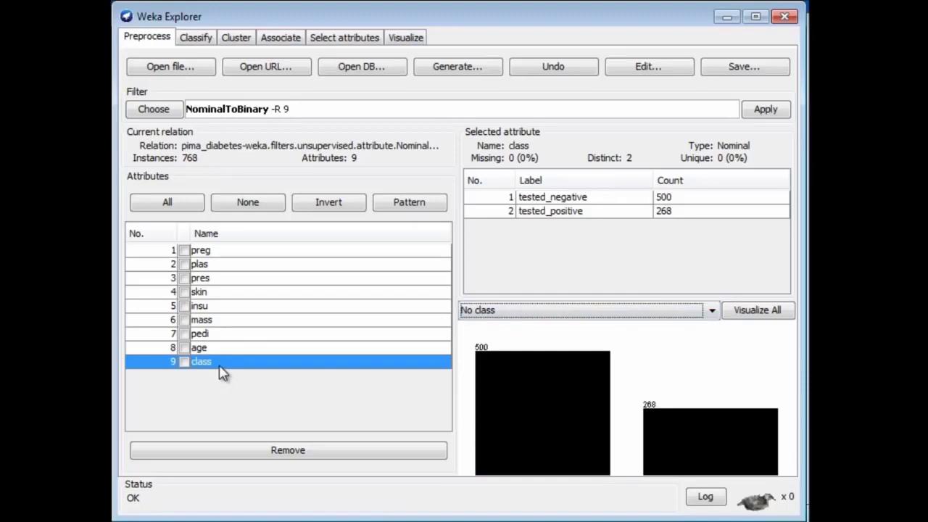
pyautogui.click(768, 111)
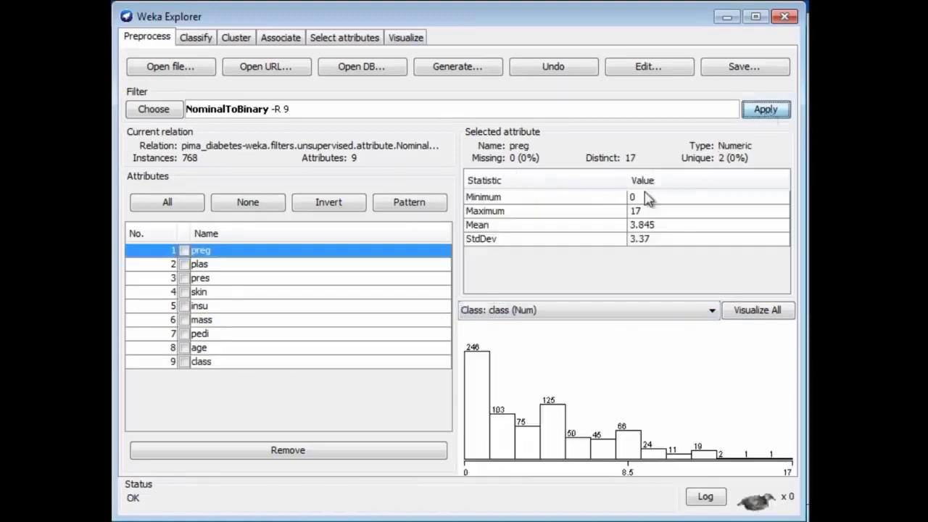
# Step: Inspect the converted class attribute's statistics and histogram, and return to the LinearRegression classification setup
pyautogui.click(211, 362)
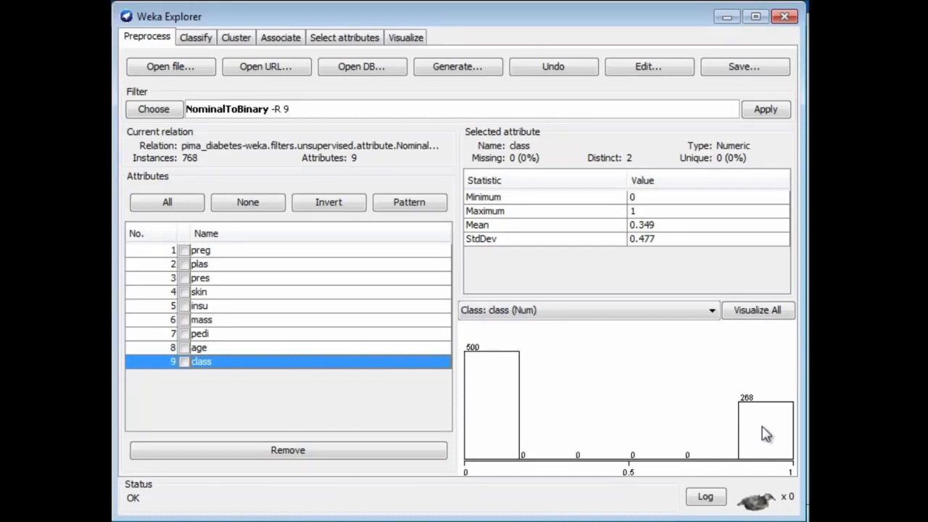
pyautogui.moveTo(696, 421)
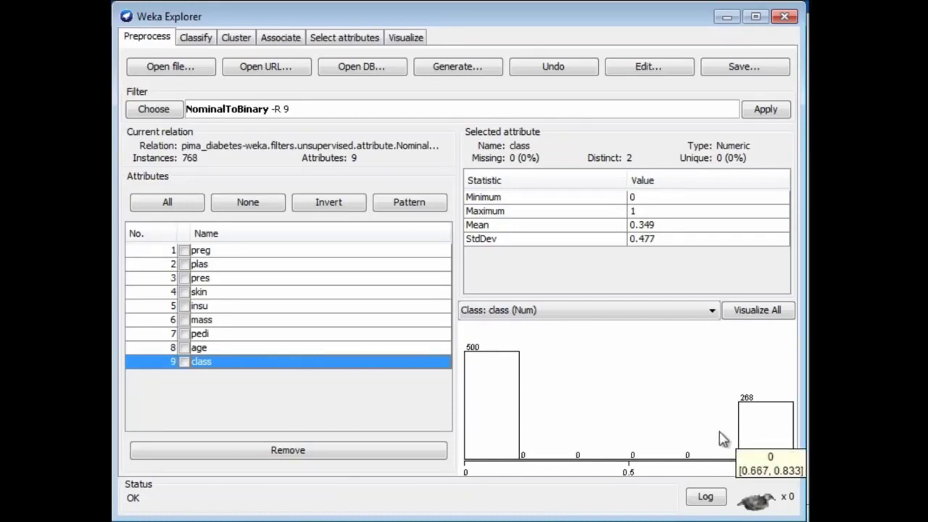
pyautogui.click(199, 38)
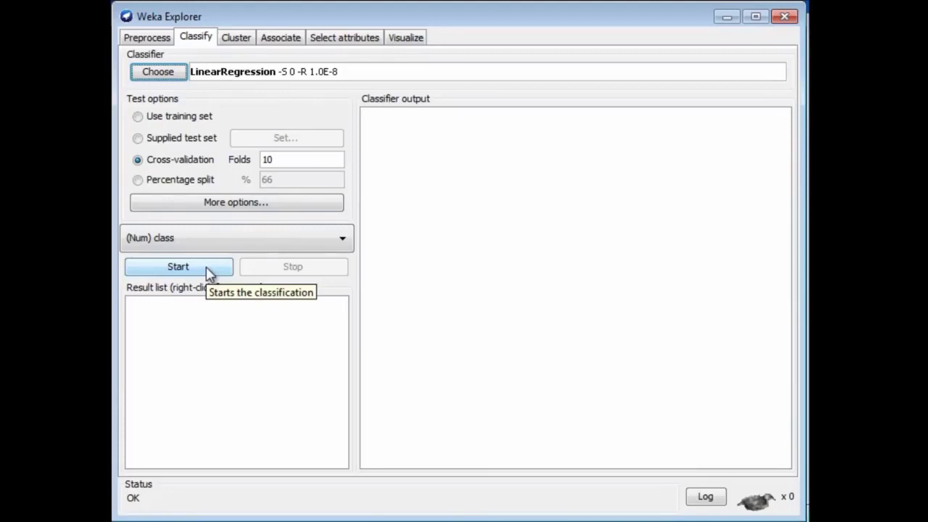
# Step: Run LinearRegression with 10-fold cross-validation, and rerun it with Output predictions enabled to inspect the predictions for each instance
pyautogui.click(178, 267)
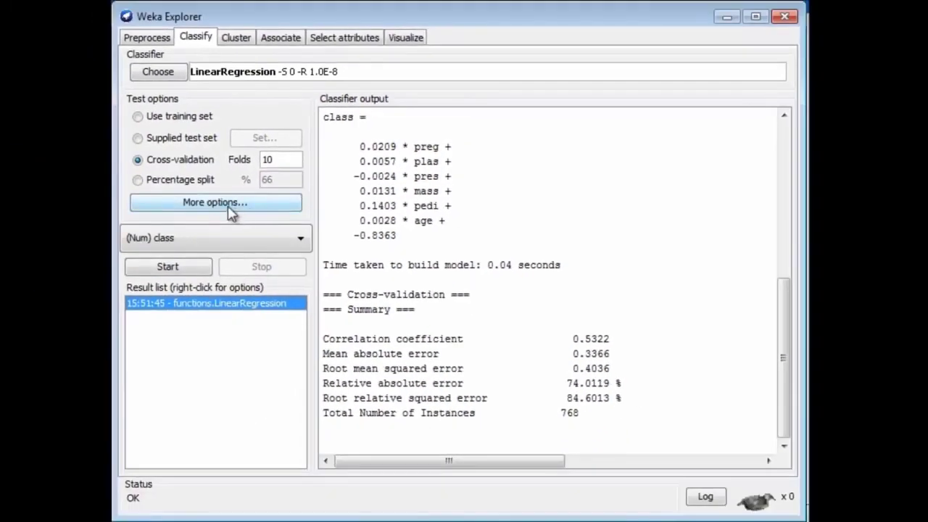
pyautogui.click(127, 225)
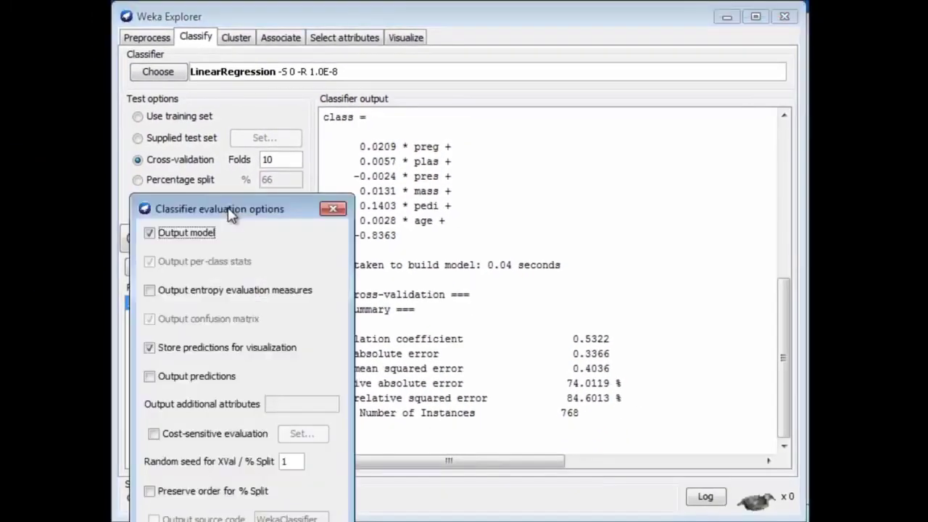
pyautogui.click(149, 377)
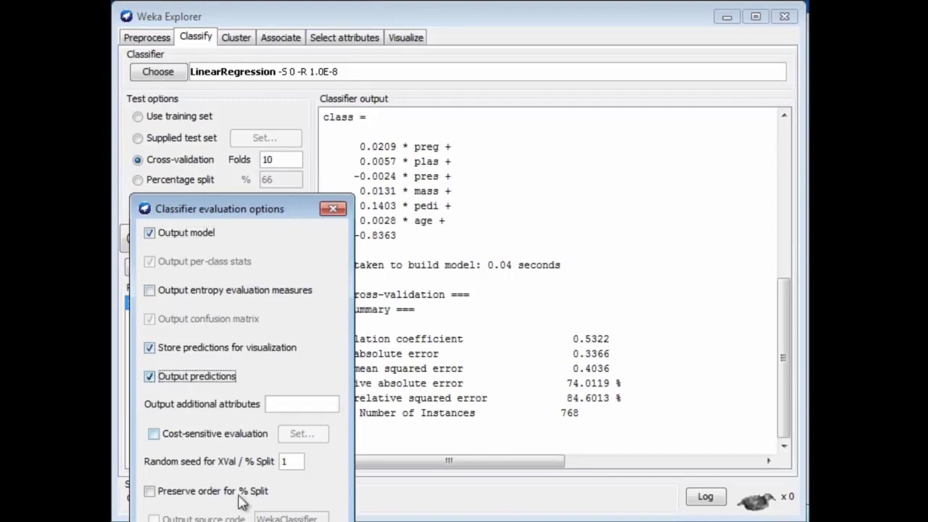
pyautogui.press('Return')
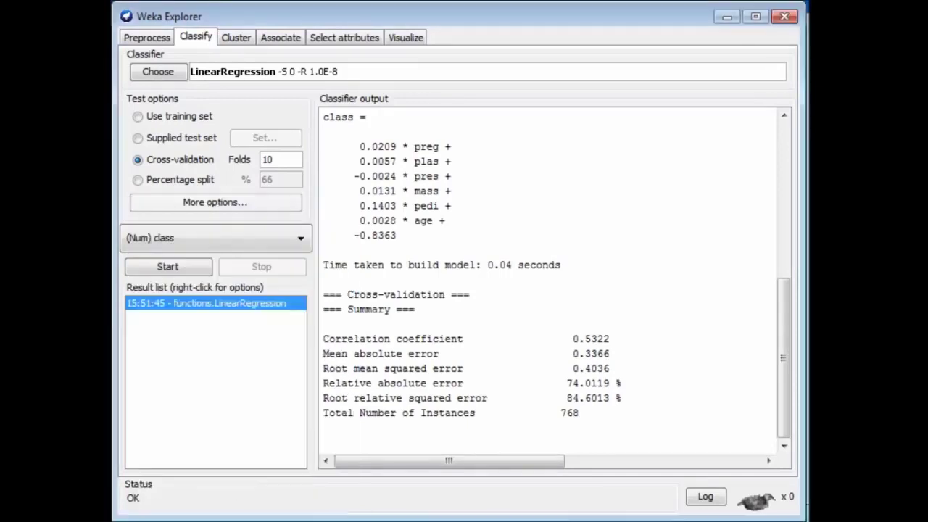
pyautogui.click(182, 268)
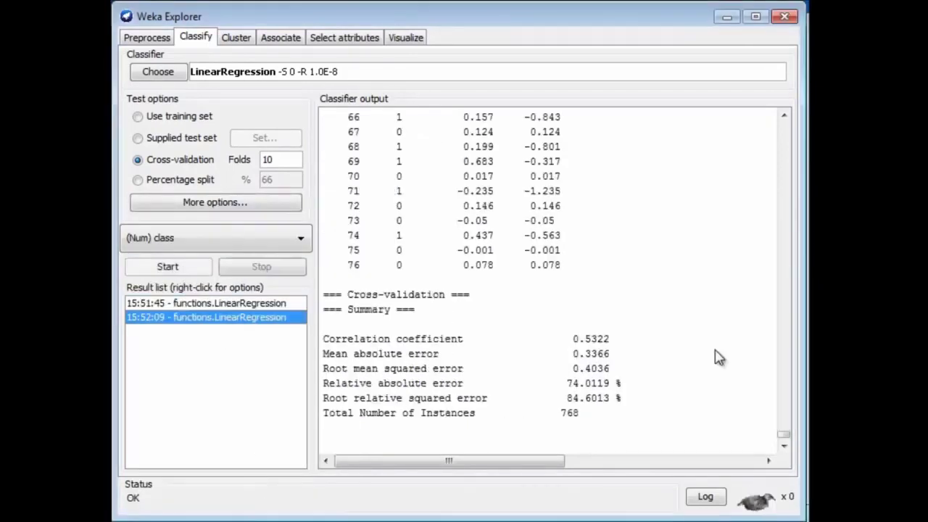
pyautogui.click(785, 428)
pyautogui.scroll(6, 798, 339)
pyautogui.moveTo(790, 390); pyautogui.dragTo(802, 145)
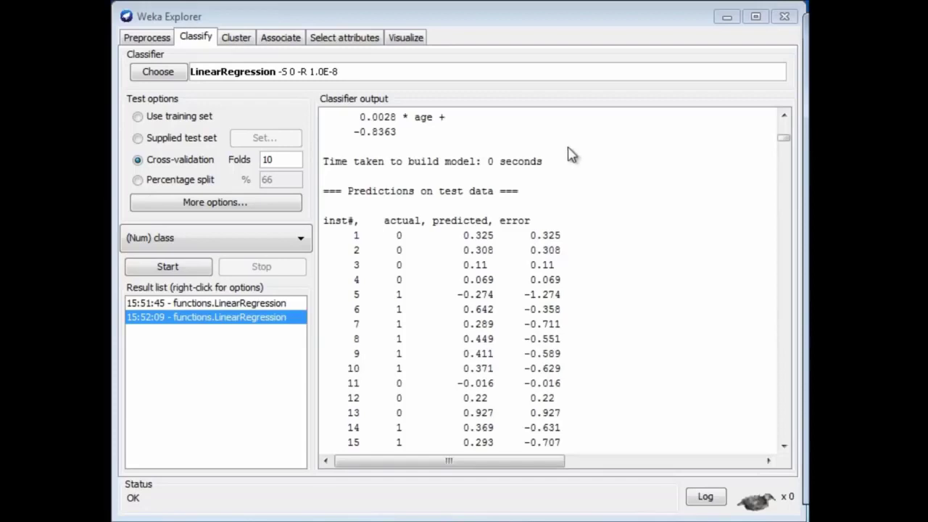
# Step: Choose the supervised attribute filter AddClassification for the diabetes data
pyautogui.click(149, 38)
pyautogui.click(156, 111)
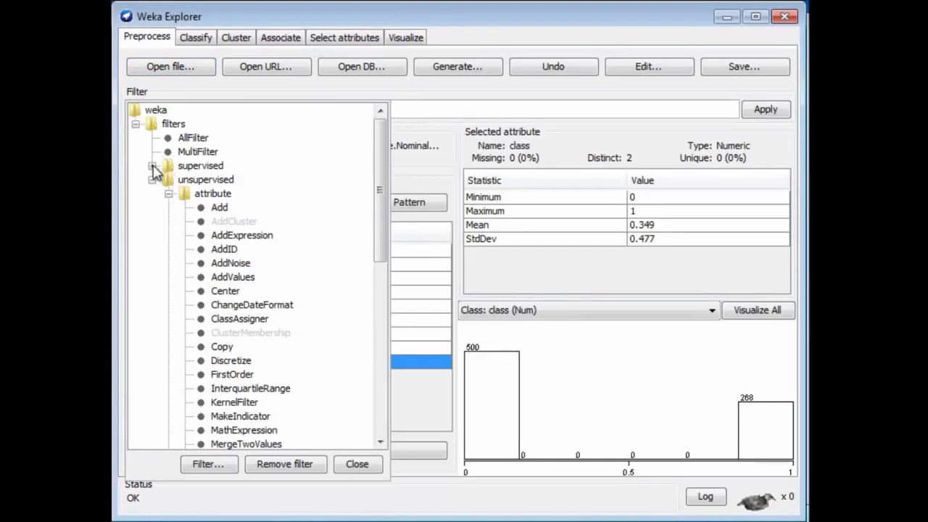
pyautogui.click(152, 166)
pyautogui.click(168, 180)
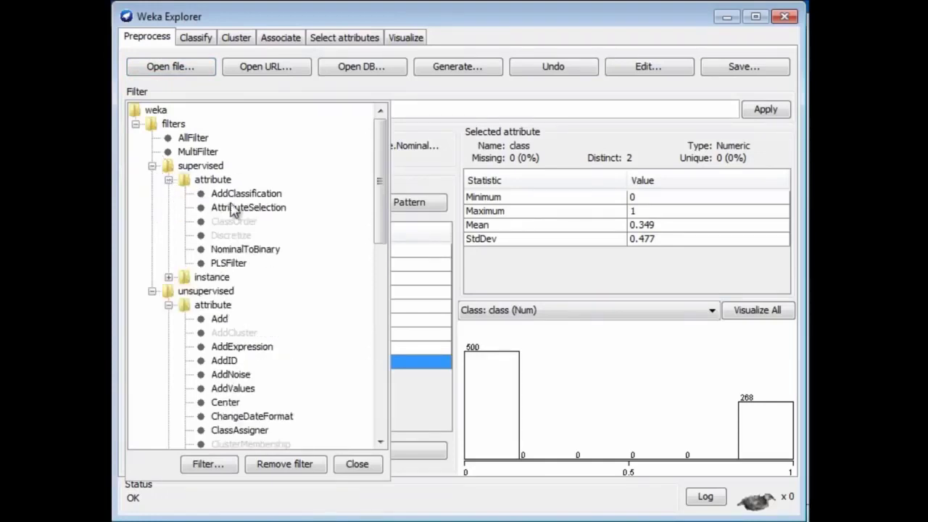
pyautogui.click(249, 192)
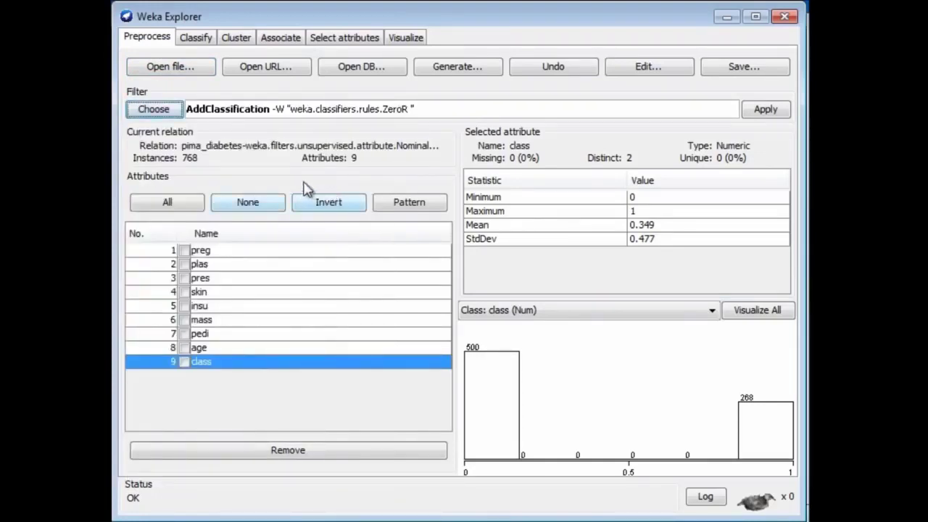
# Step: Set the AddClassification filter's classifier to LinearRegression and outputClassification to True, and apply the filter
pyautogui.click(338, 109)
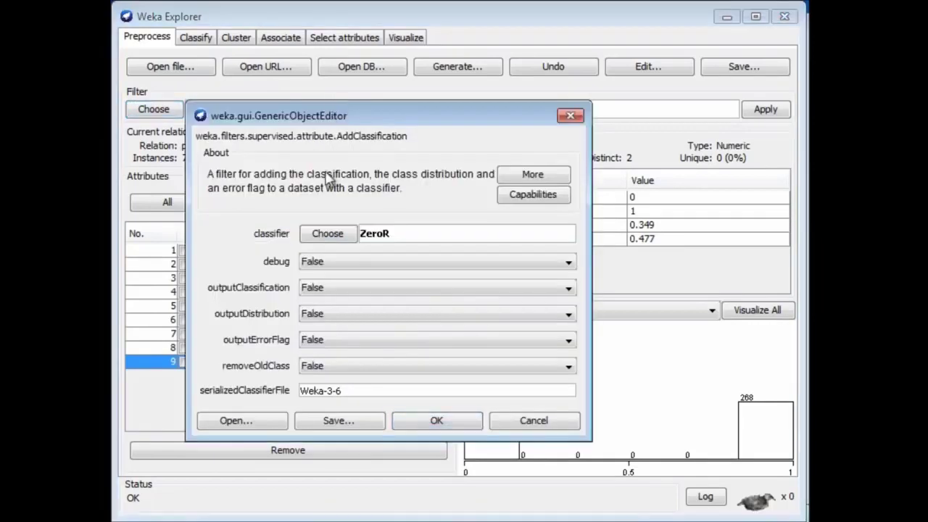
pyautogui.click(327, 234)
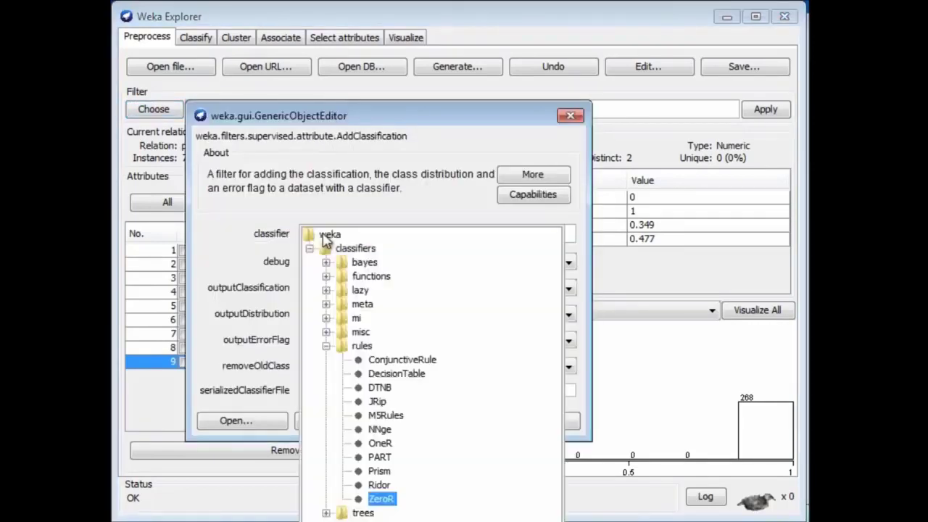
pyautogui.click(326, 278)
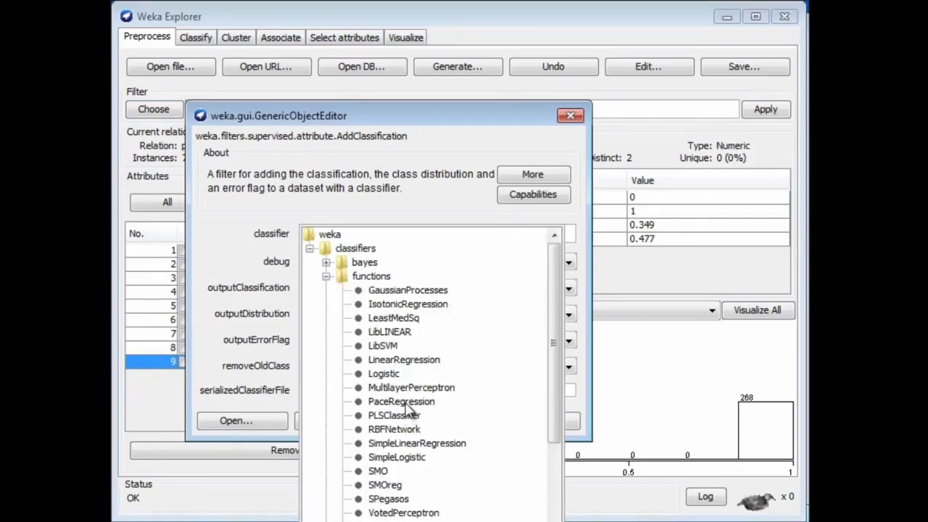
pyautogui.click(405, 360)
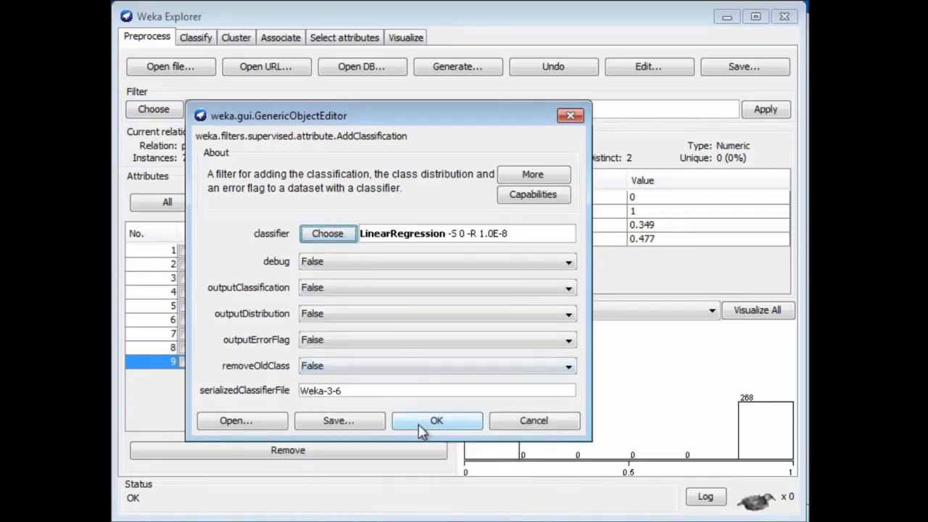
pyautogui.click(569, 288)
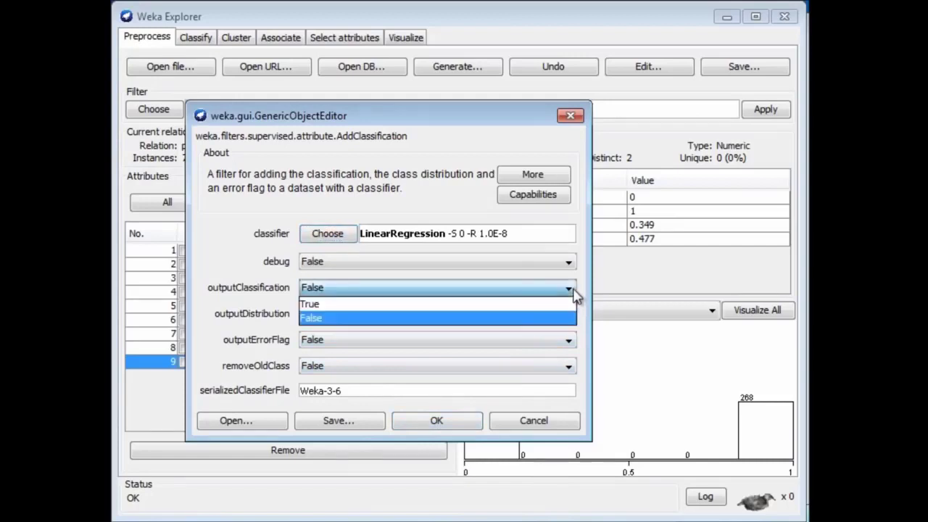
pyautogui.click(557, 301)
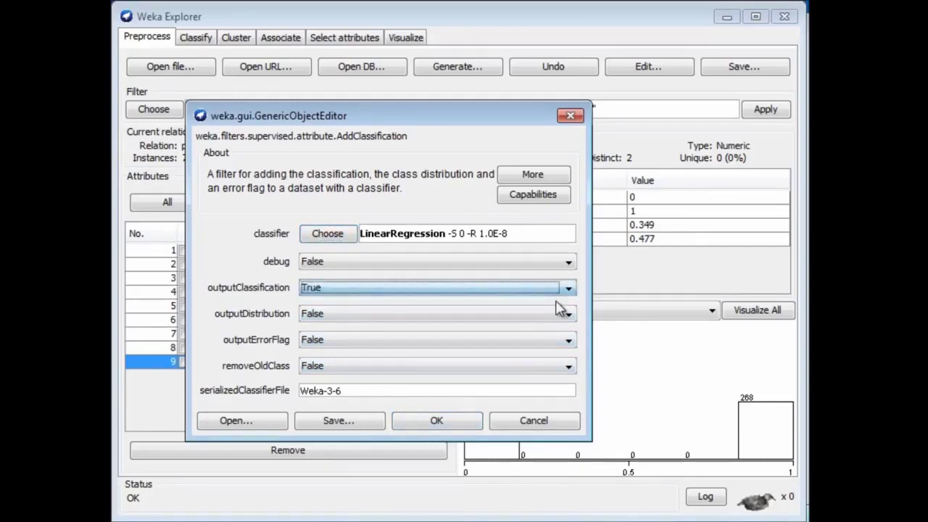
pyautogui.click(437, 421)
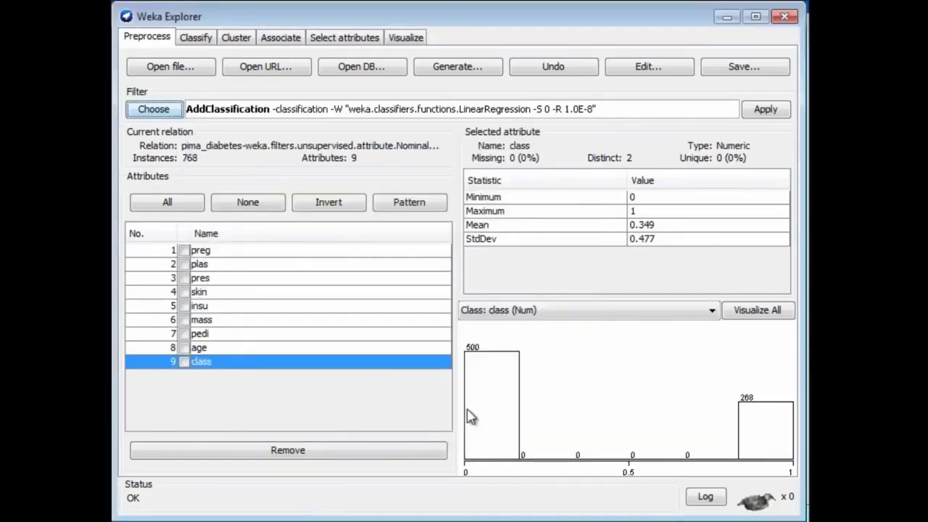
pyautogui.click(766, 111)
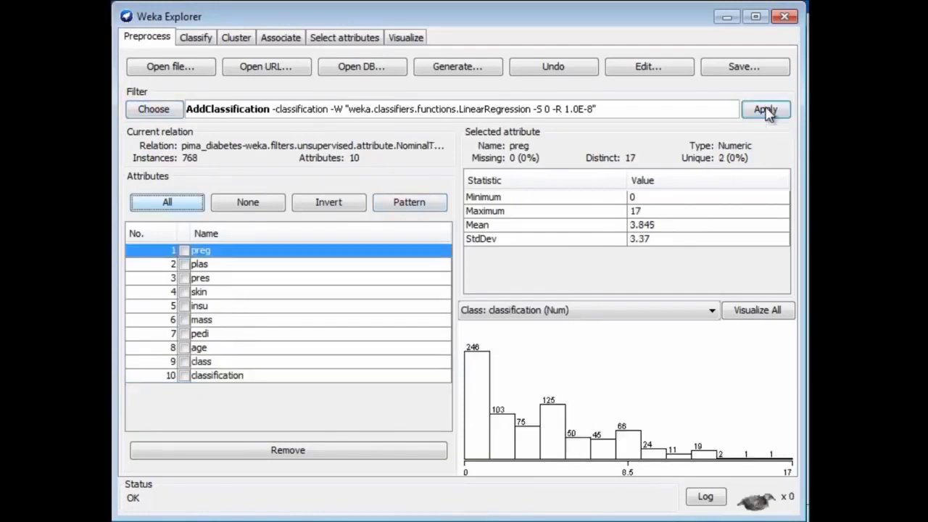
# Step: Compare the added classification attribute with the LinearRegression predictions and the numeric class attribute
pyautogui.click(214, 378)
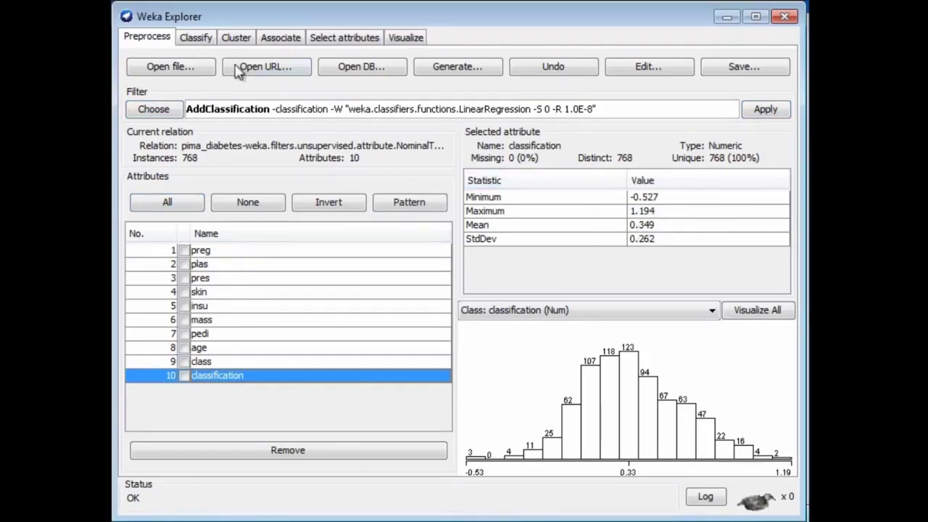
pyautogui.click(200, 38)
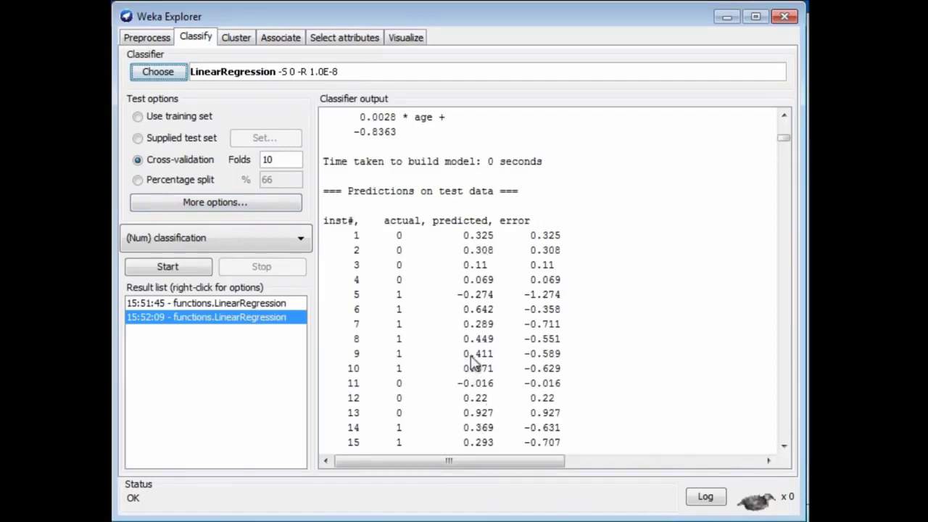
pyautogui.click(151, 40)
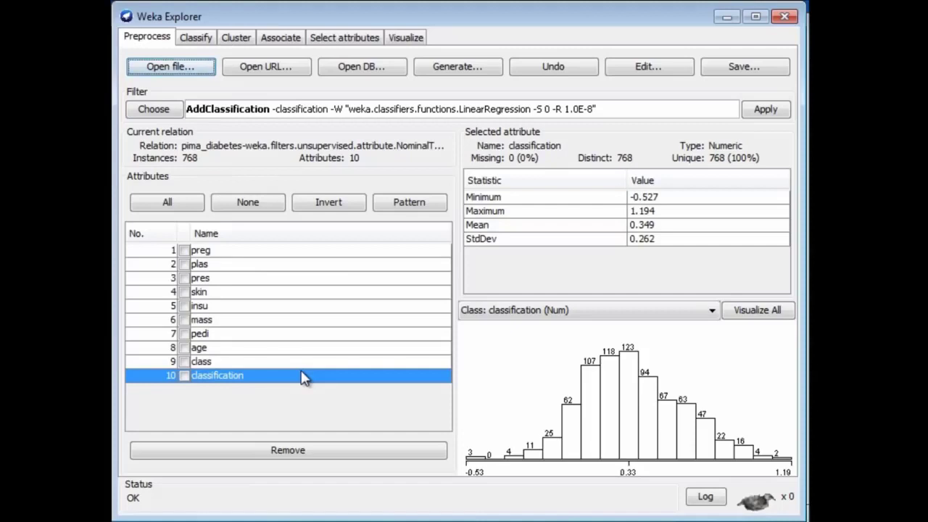
pyautogui.click(202, 367)
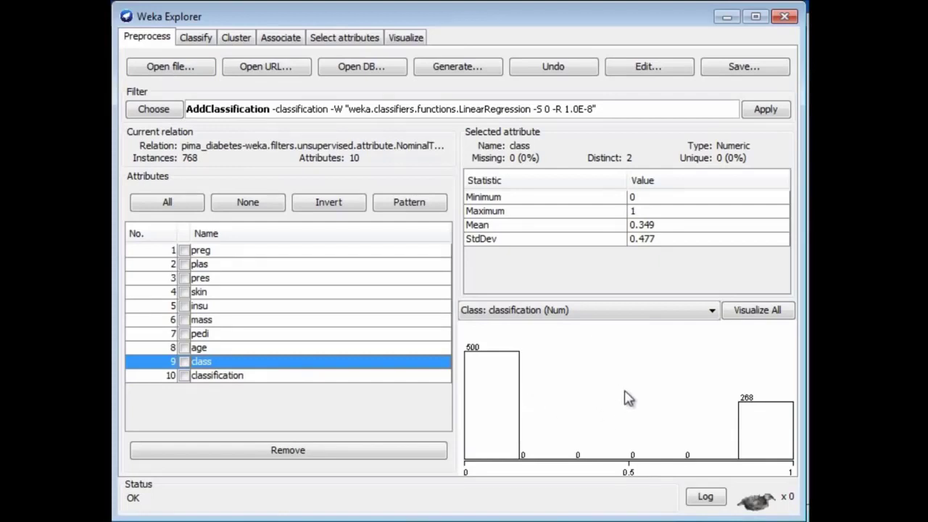
# Step: Choose the unsupervised attribute filter NumericToNominal
pyautogui.click(159, 110)
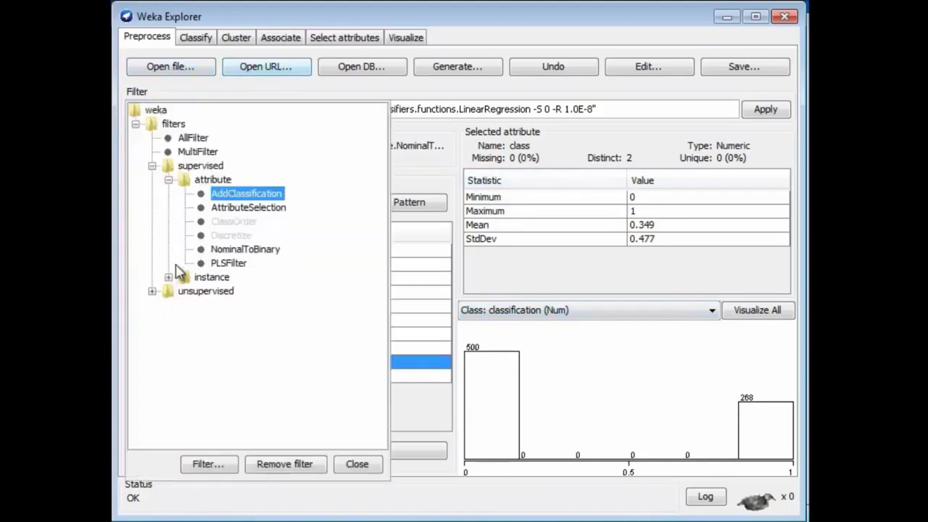
pyautogui.click(152, 291)
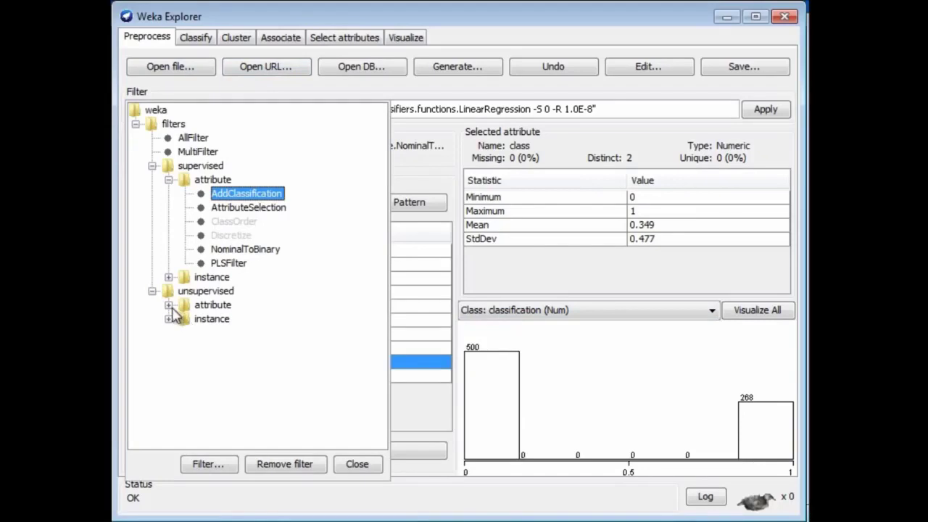
pyautogui.click(169, 305)
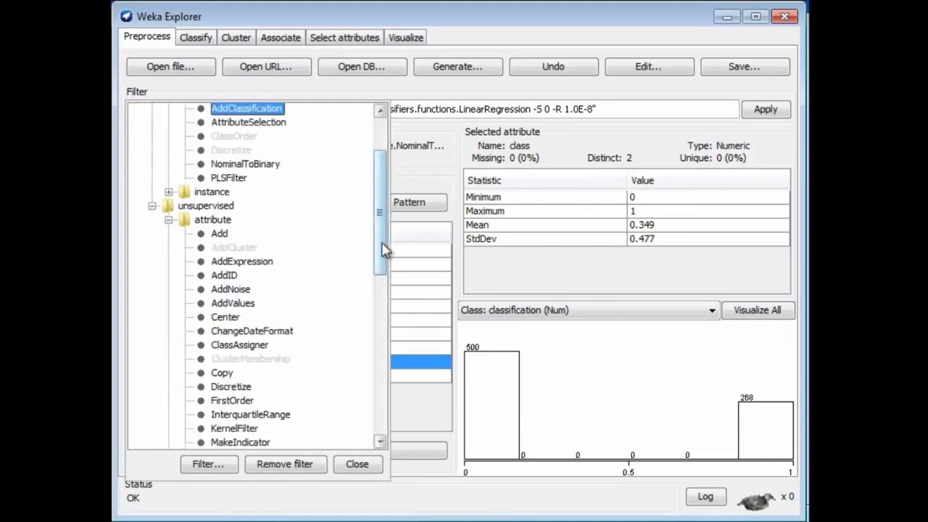
pyautogui.moveTo(384, 251); pyautogui.dragTo(386, 358)
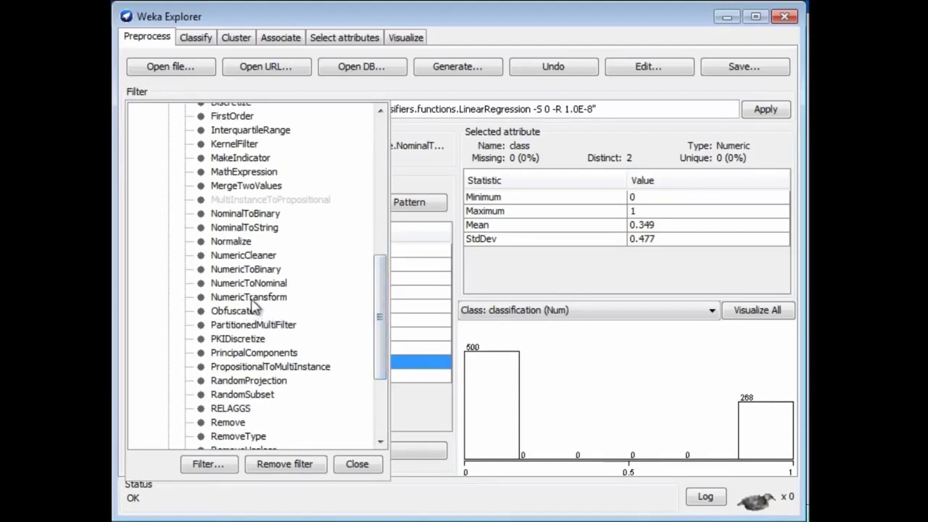
pyautogui.click(269, 284)
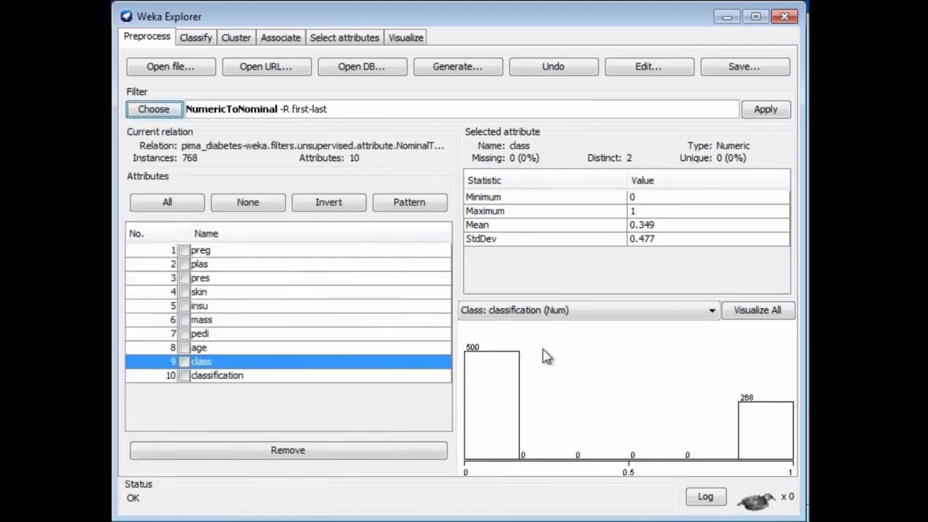
# Step: Apply the NumericToNominal filter with attributeIndices set to 9, and check the class attribute's labels
pyautogui.click(347, 115)
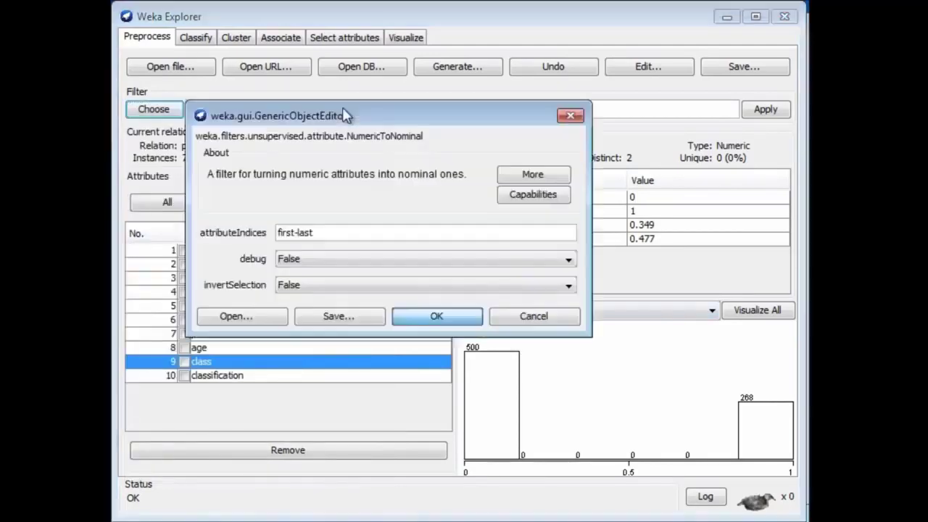
pyautogui.tripleClick(289, 228)
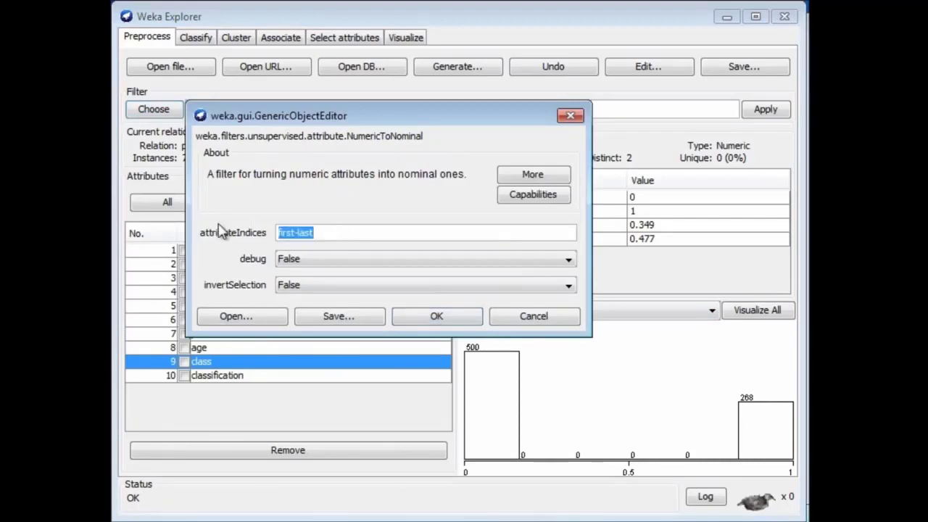
pyautogui.write('9')
pyautogui.click(447, 316)
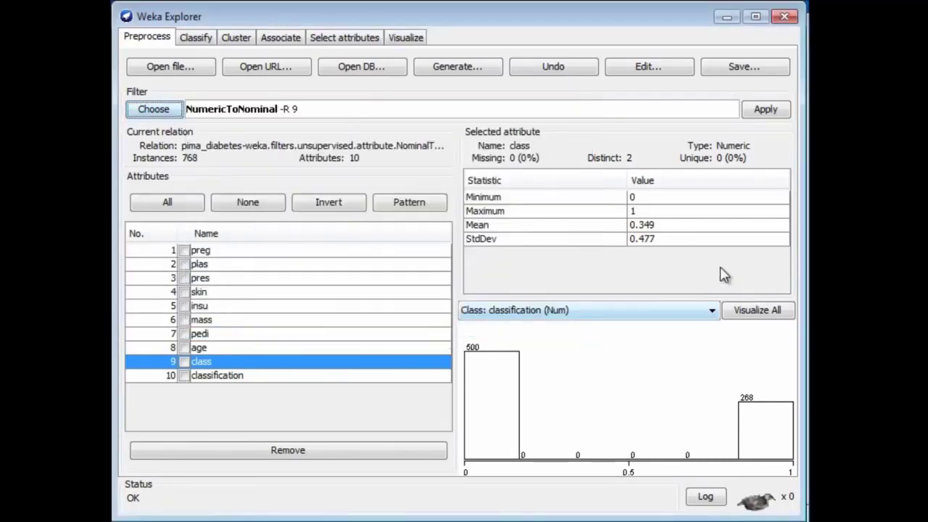
pyautogui.click(767, 116)
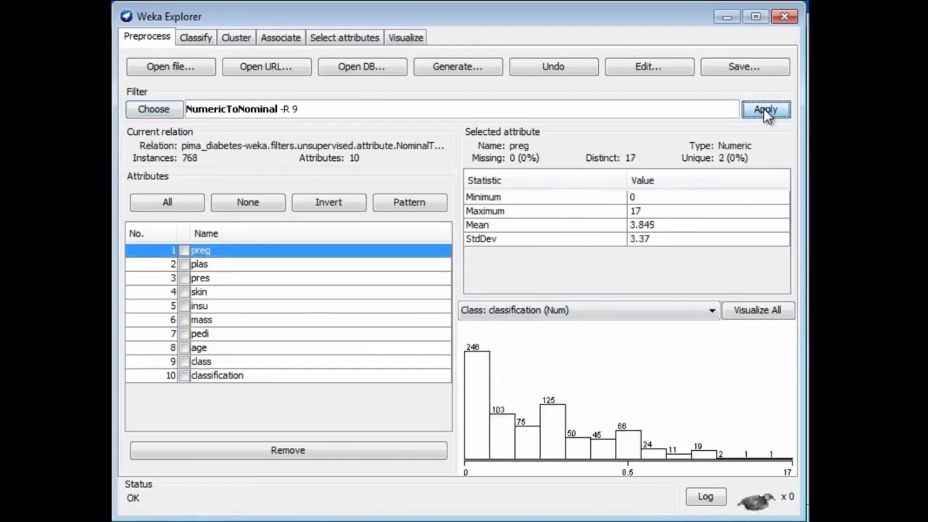
pyautogui.click(204, 370)
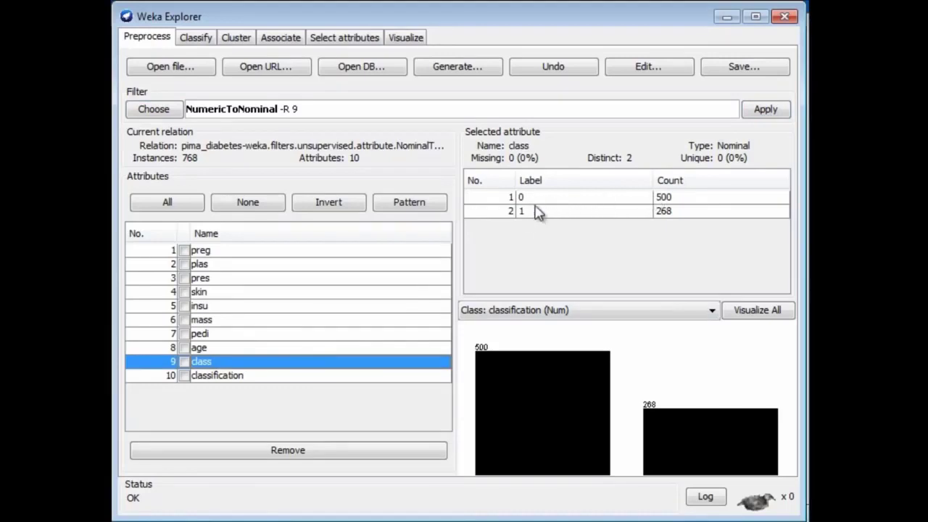
# Step: Set the dataset's class selection to class (Nom) and view the histograms of preg, plas, pres and class
pyautogui.click(713, 311)
pyautogui.moveTo(715, 377); pyautogui.dragTo(713, 346)
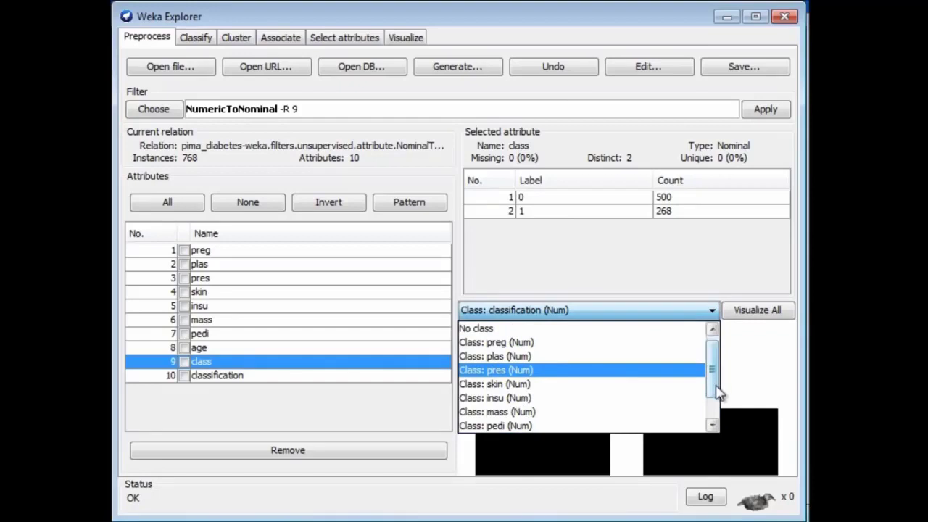
pyautogui.moveTo(718, 392); pyautogui.dragTo(717, 420)
pyautogui.click(530, 412)
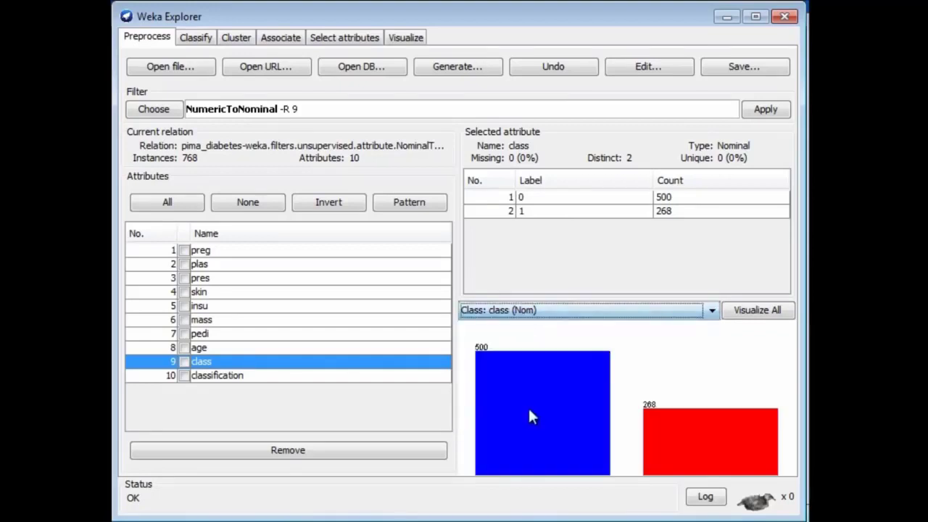
pyautogui.click(201, 252)
pyautogui.click(205, 265)
pyautogui.click(201, 281)
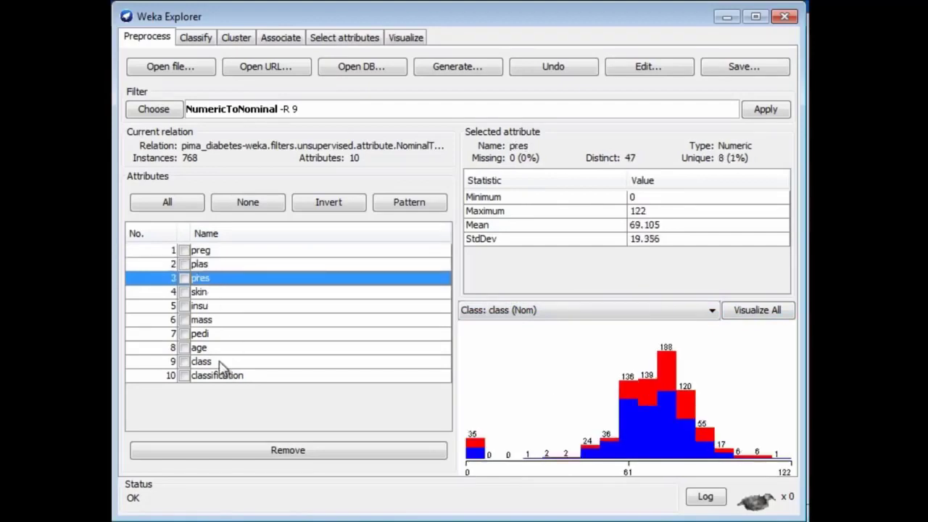
pyautogui.click(211, 363)
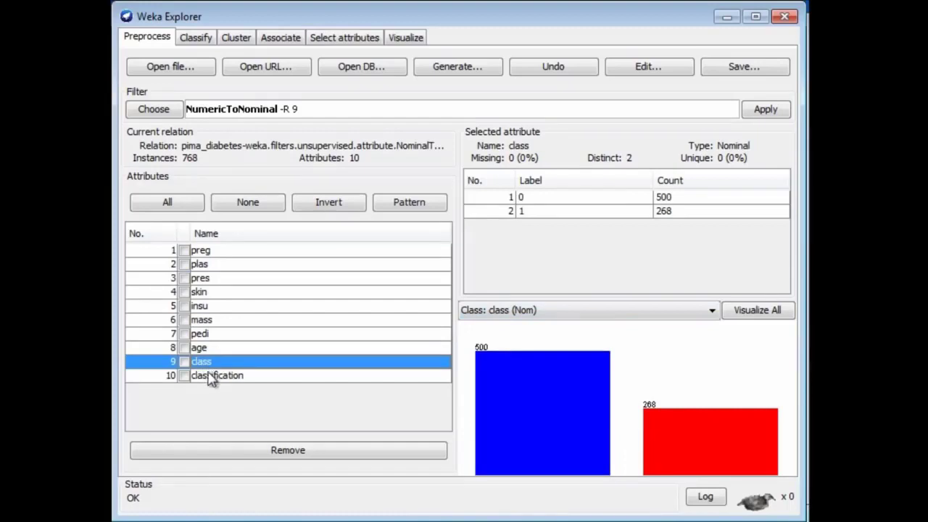
# Step: Remove the attributes preg, plas, pres, skin, insu, mass, pedi and age, keeping only class and classification
pyautogui.click(184, 250)
pyautogui.click(184, 264)
pyautogui.click(184, 277)
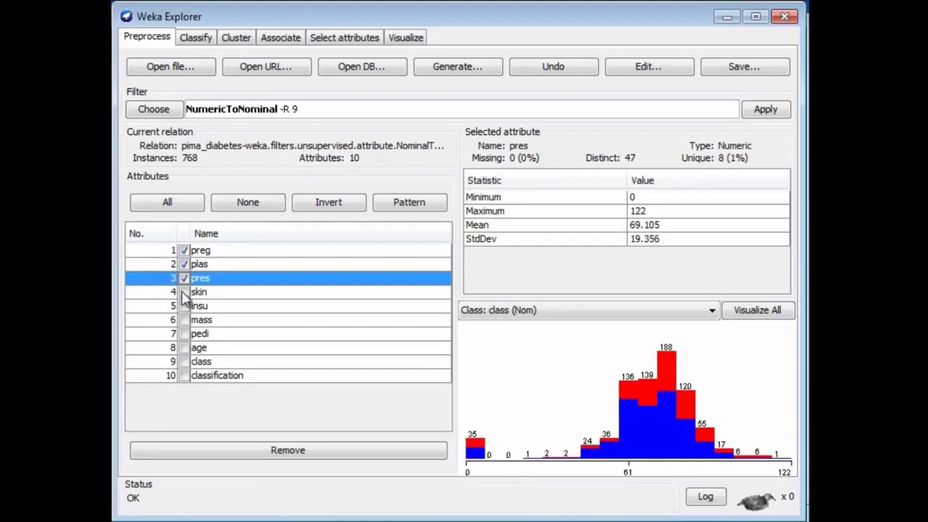
pyautogui.click(185, 291)
pyautogui.click(184, 305)
pyautogui.click(184, 320)
pyautogui.click(184, 334)
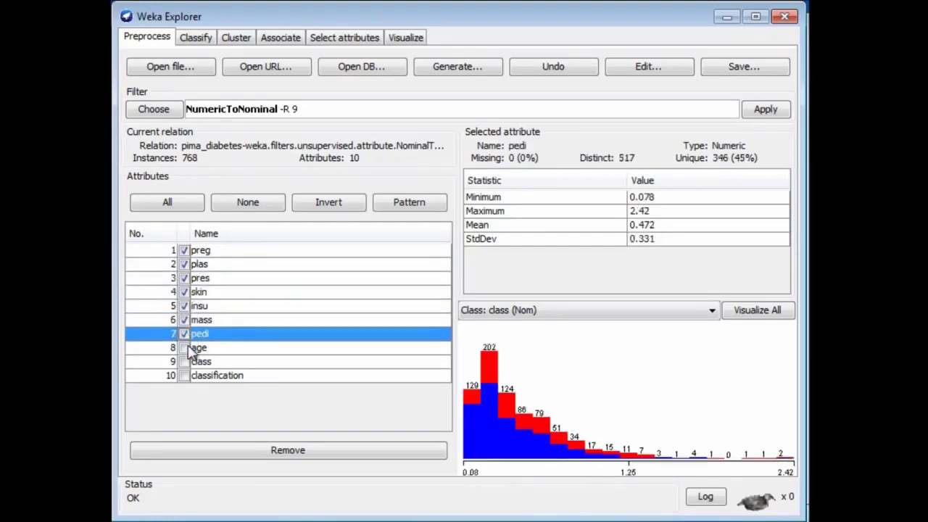
pyautogui.click(184, 348)
pyautogui.click(229, 454)
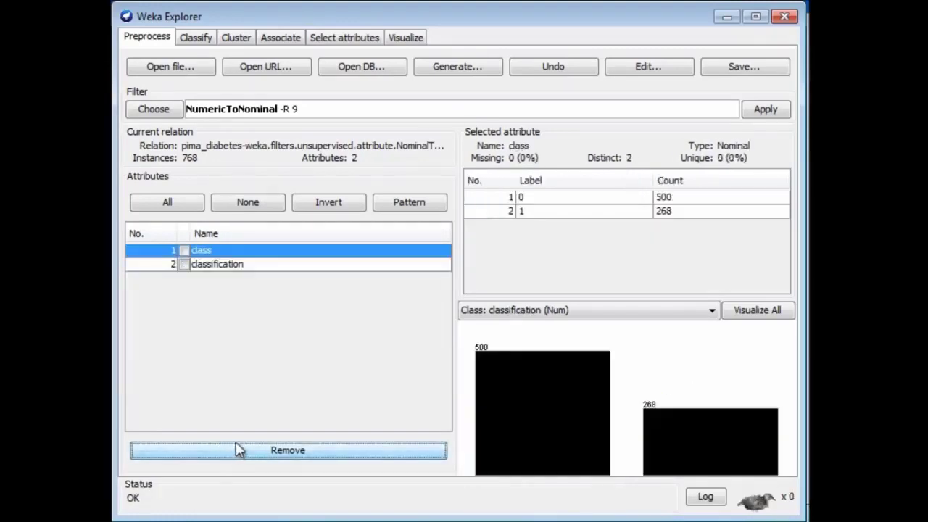
# Step: Set (Nom) class as the class to predict for classification and choose the OneR rule classifier
pyautogui.click(193, 37)
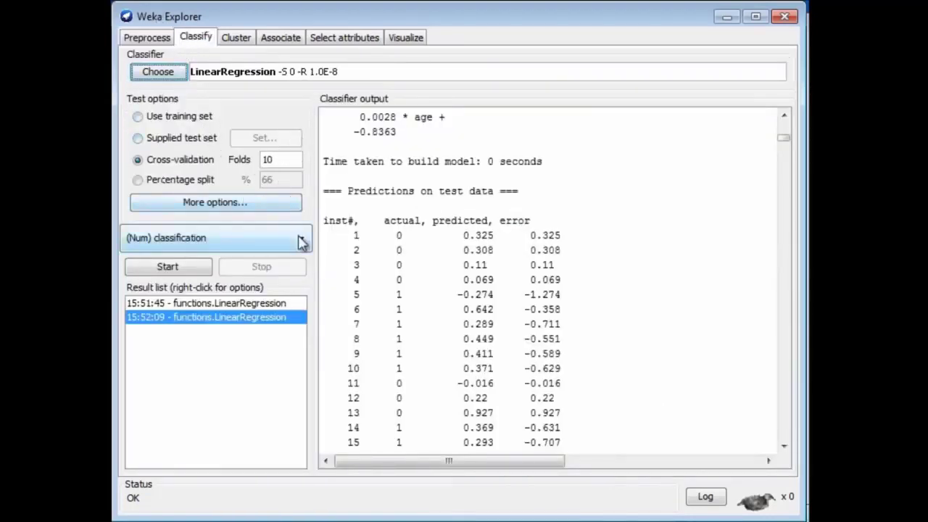
pyautogui.click(301, 242)
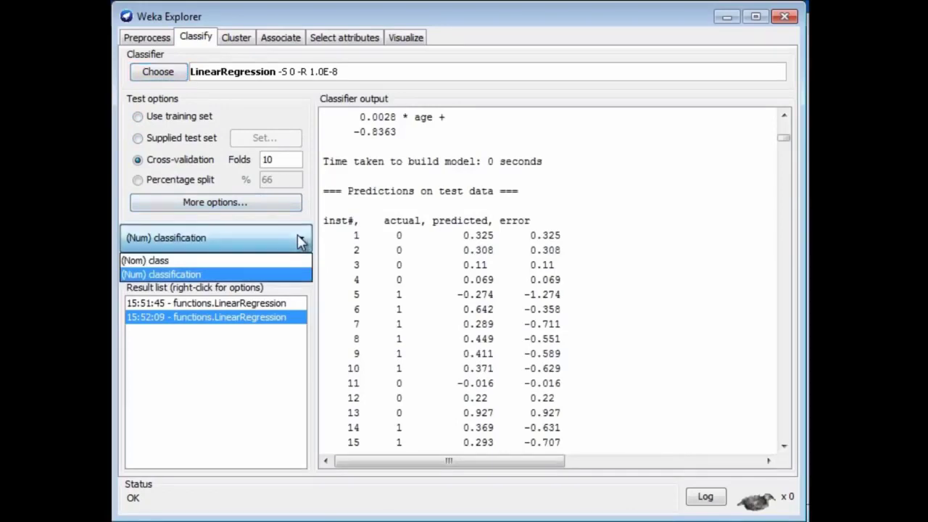
pyautogui.click(269, 260)
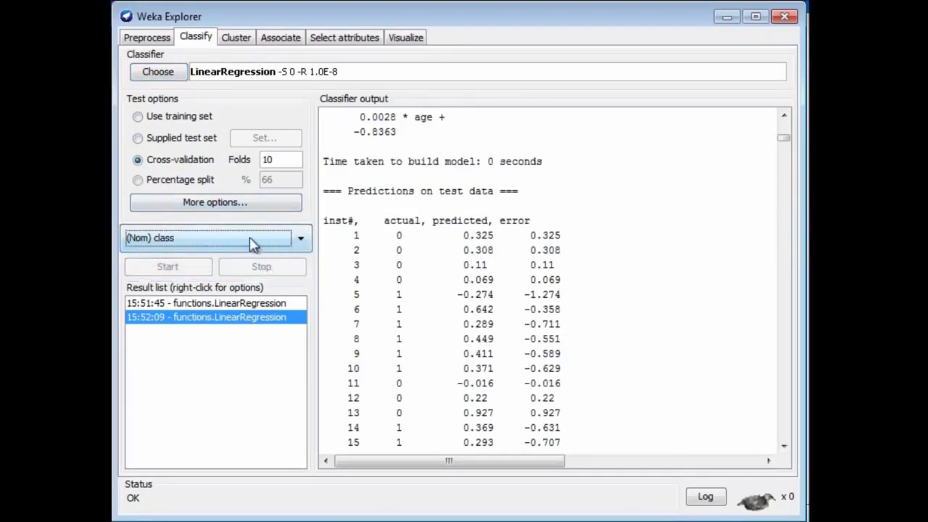
pyautogui.click(157, 72)
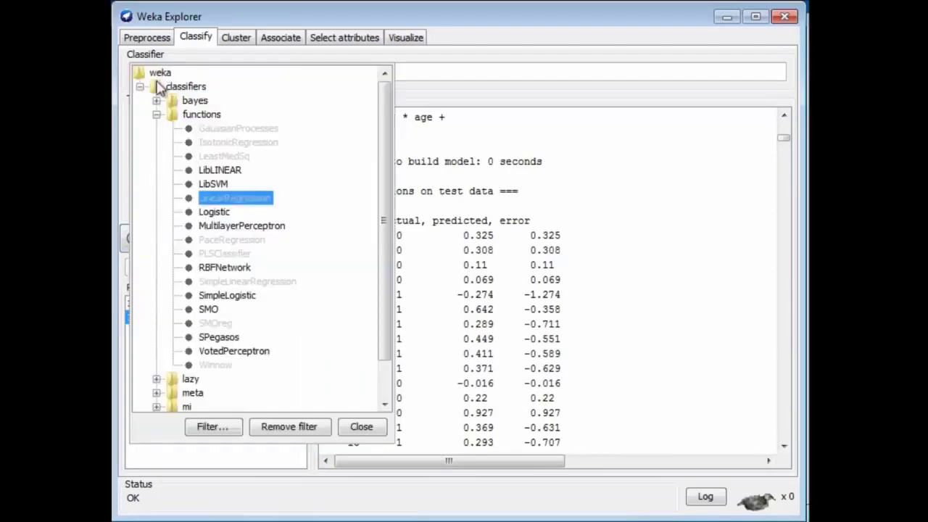
pyautogui.scroll(-1, 345, 292)
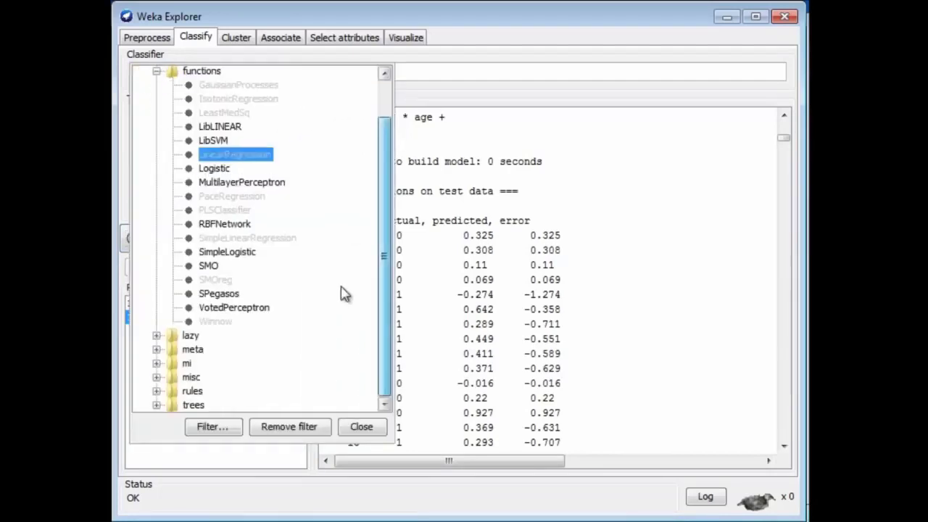
pyautogui.click(157, 392)
pyautogui.click(217, 352)
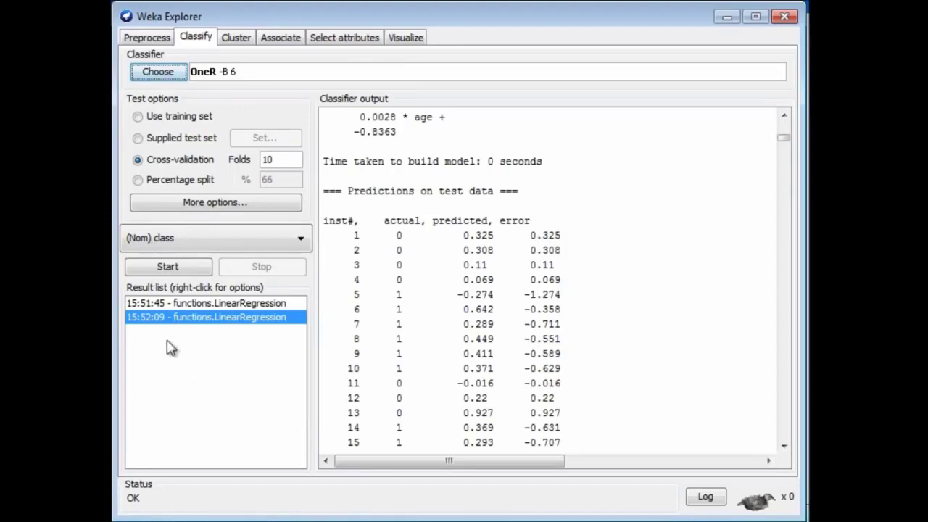
# Step: Disable Output predictions, run OneR with 10-fold cross-validation, and review its accuracy and classification rule
pyautogui.click(231, 204)
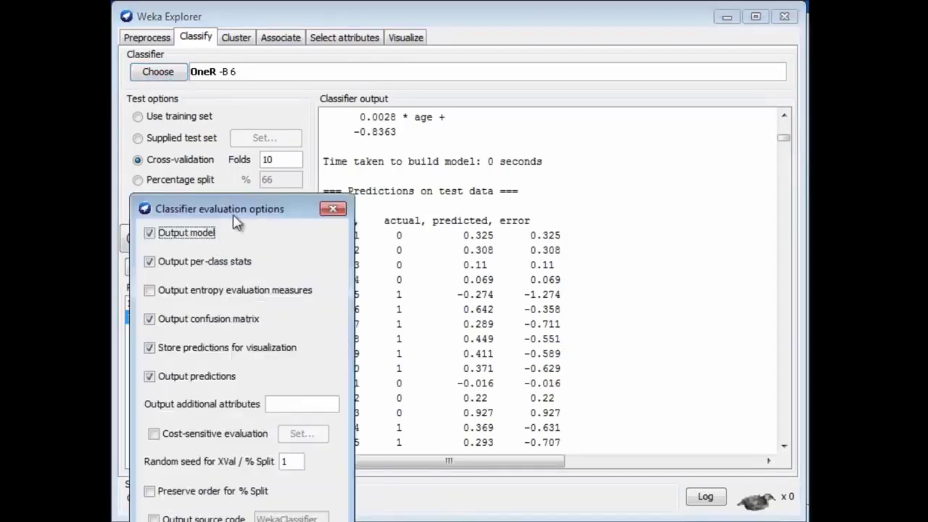
pyautogui.click(150, 376)
pyautogui.click(240, 519)
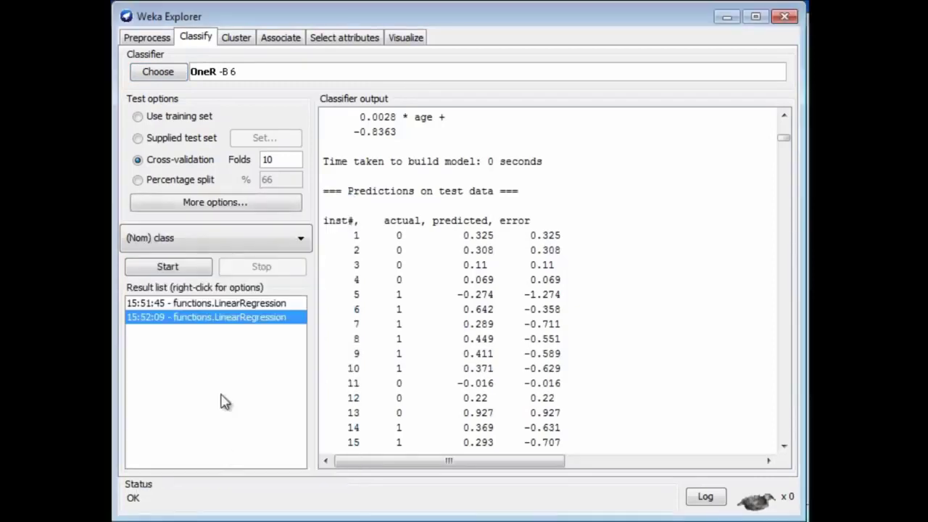
pyautogui.click(174, 269)
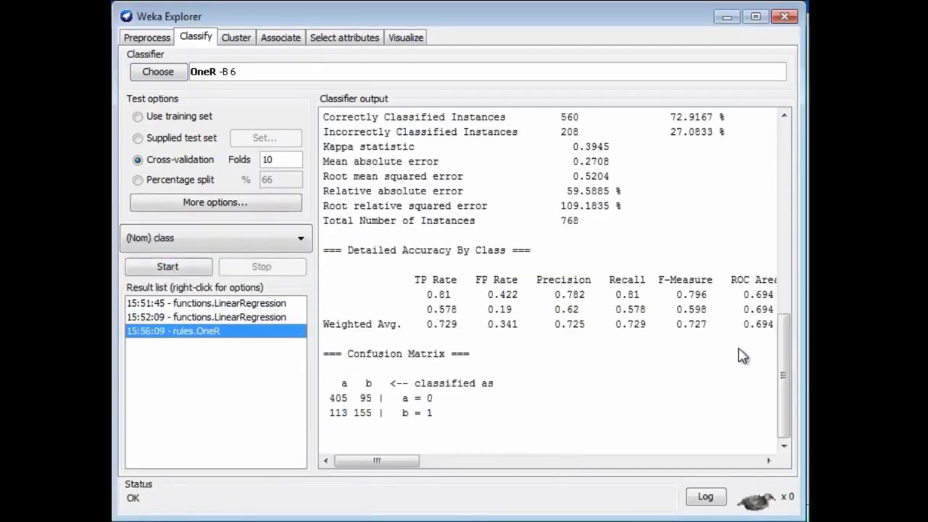
pyautogui.moveTo(788, 353); pyautogui.dragTo(786, 322)
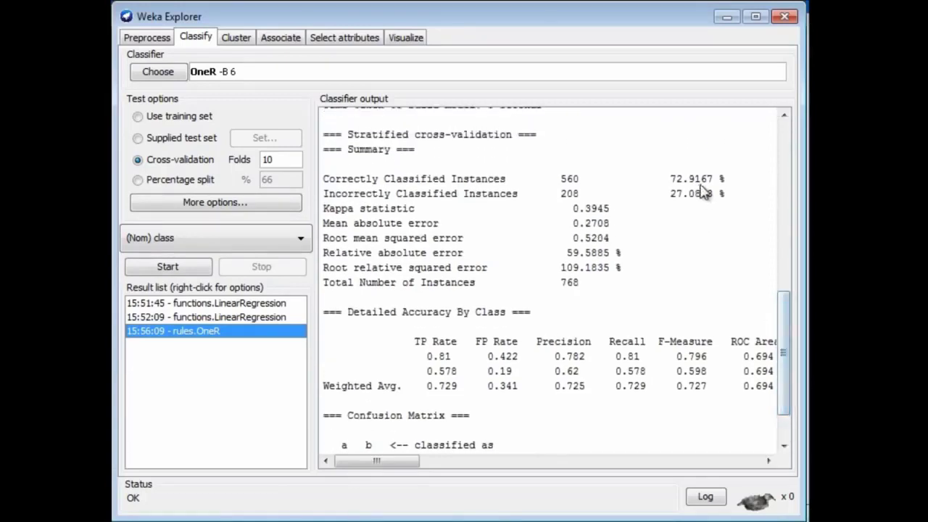
pyautogui.moveTo(787, 361); pyautogui.dragTo(785, 241)
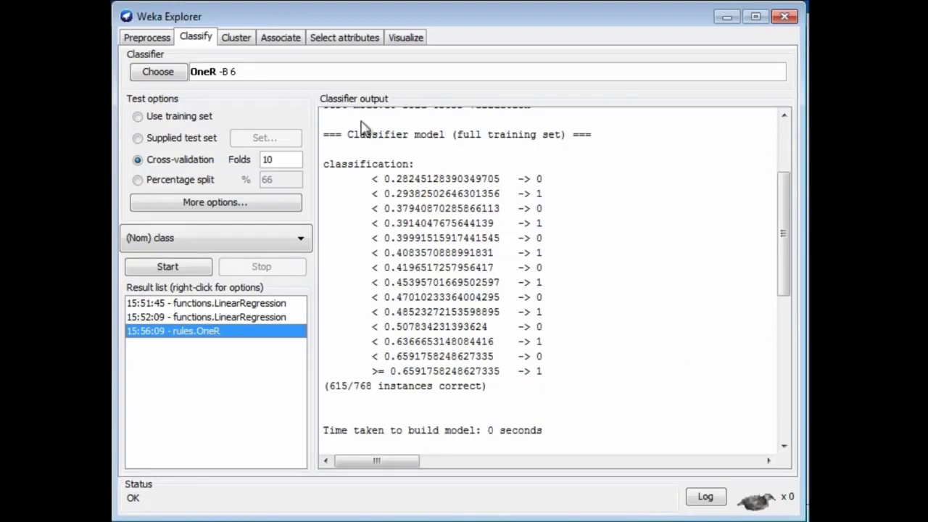
# Step: Set OneR's minBucketSize to 100, rerun the classifier, and review its accuracy and classification rule
pyautogui.click(243, 75)
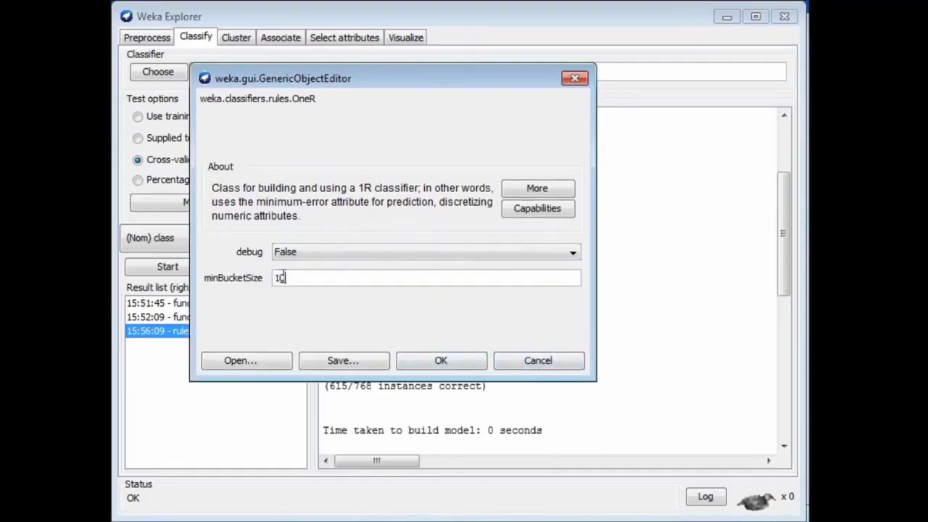
pyautogui.write('0')
pyautogui.click(428, 362)
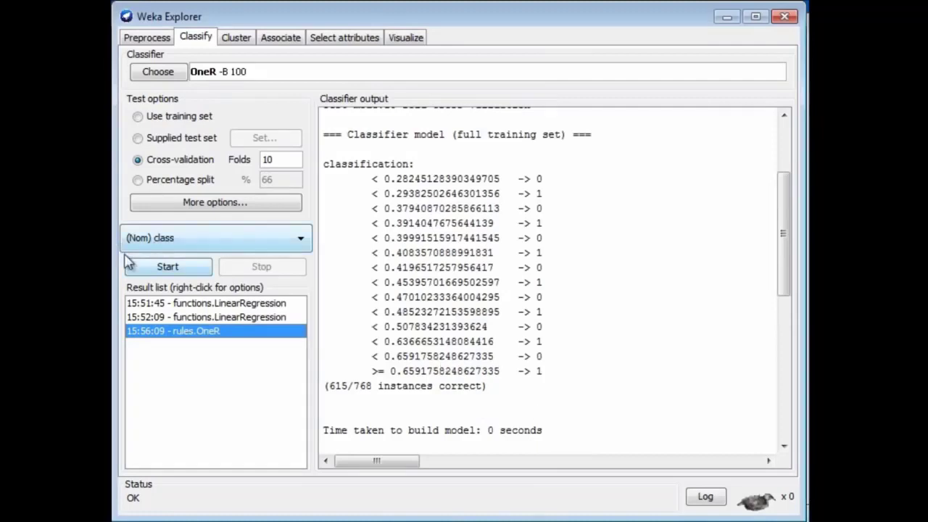
pyautogui.click(164, 268)
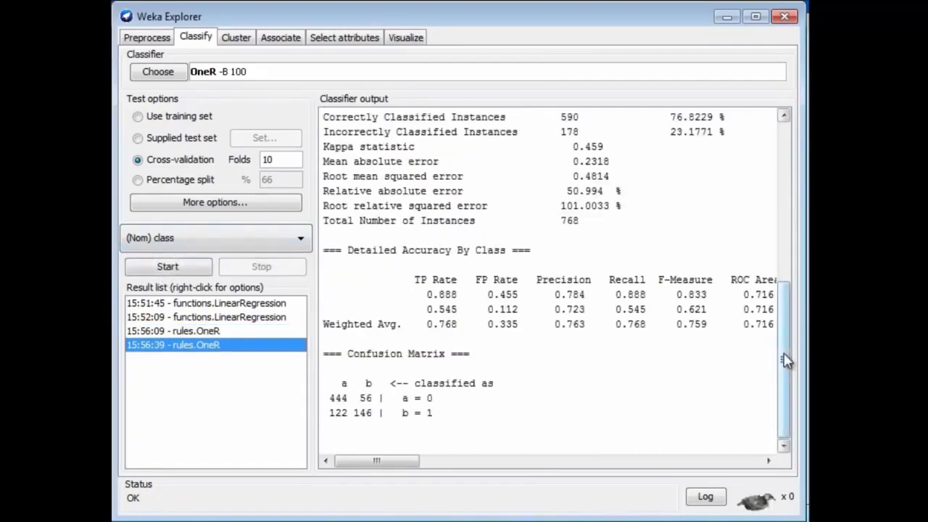
pyautogui.moveTo(787, 361); pyautogui.dragTo(786, 314)
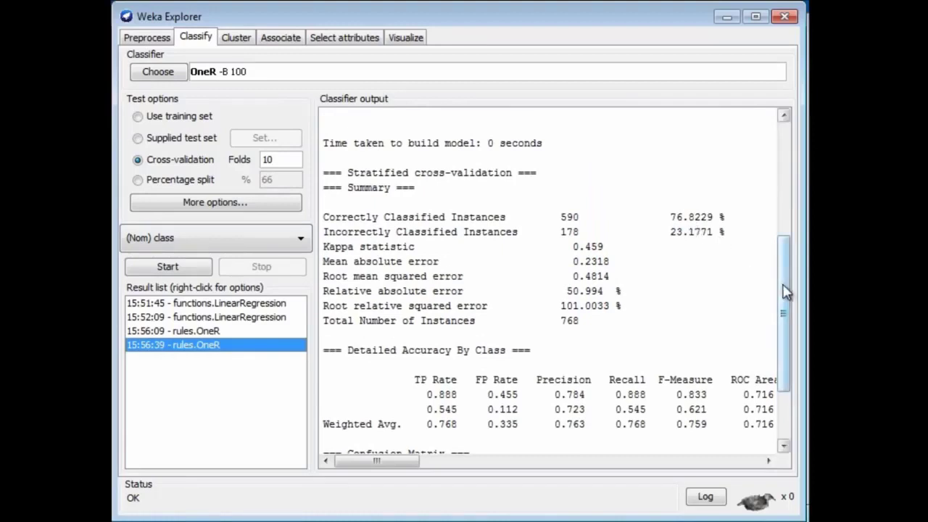
pyautogui.moveTo(787, 291); pyautogui.dragTo(787, 196)
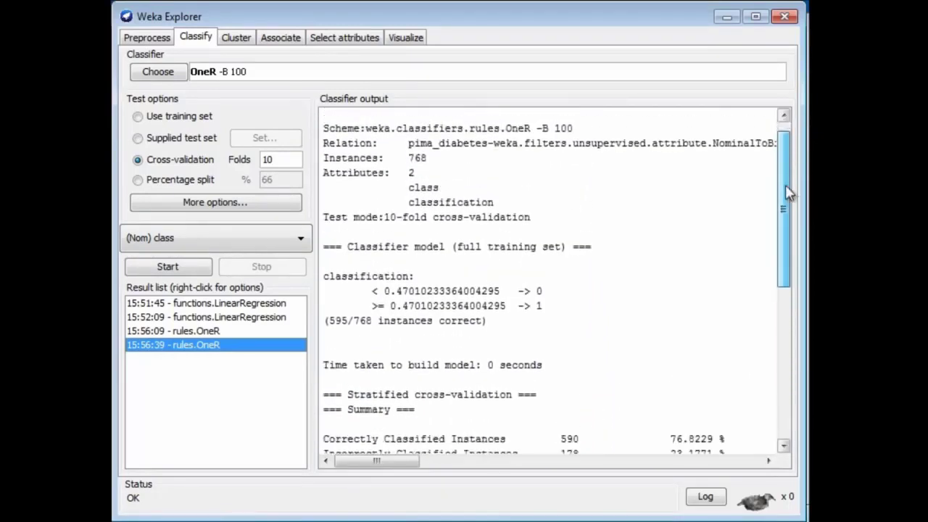
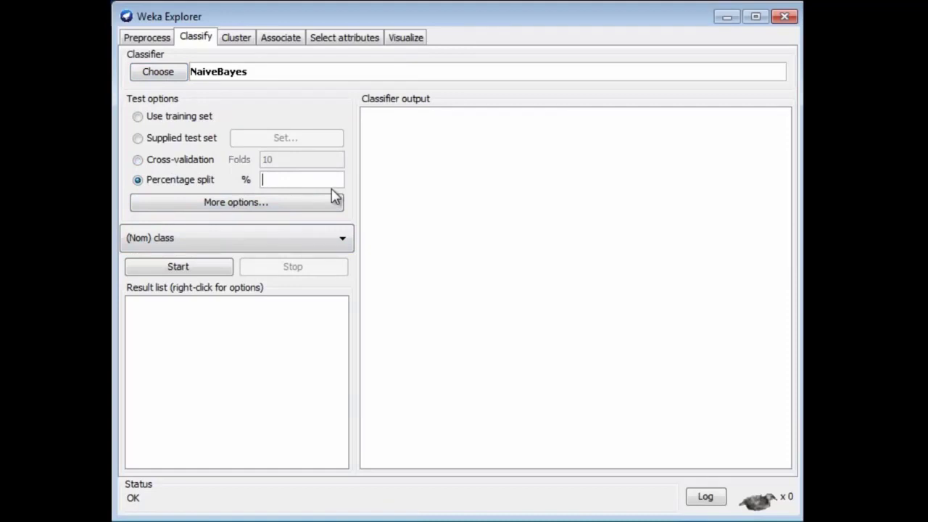
# Step: Set the percentage split to 90% and enable Output predictions in the classifier evaluation options
pyautogui.write('10')
pyautogui.moveTo(280, 180); pyautogui.dragTo(250, 184)
pyautogui.write('90')
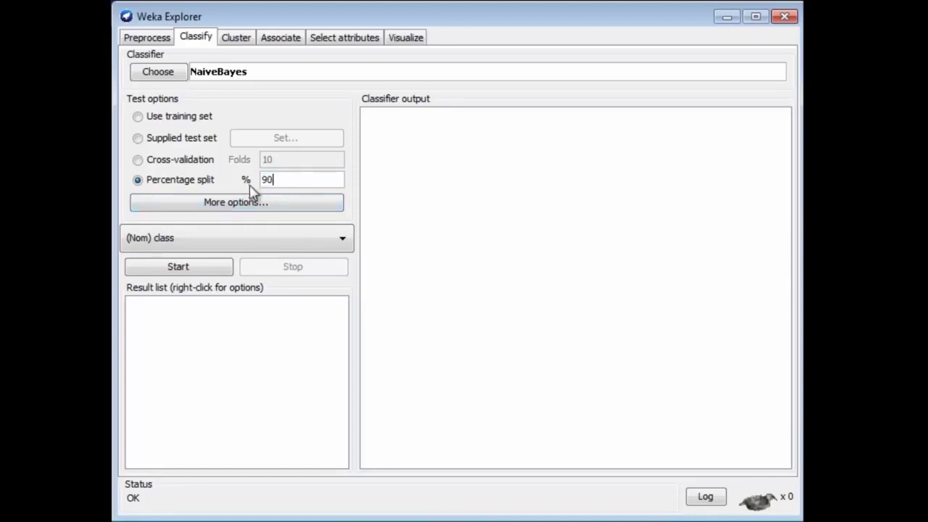
pyautogui.click(276, 207)
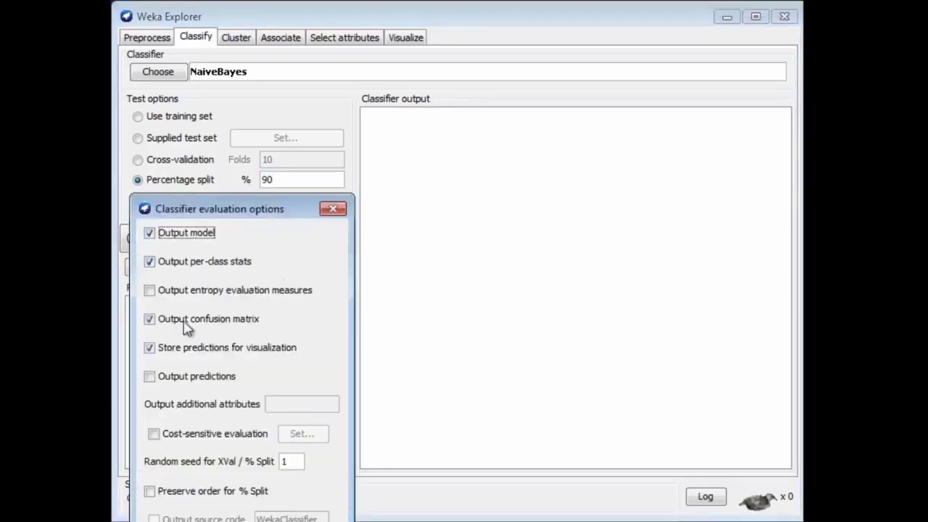
pyautogui.click(149, 377)
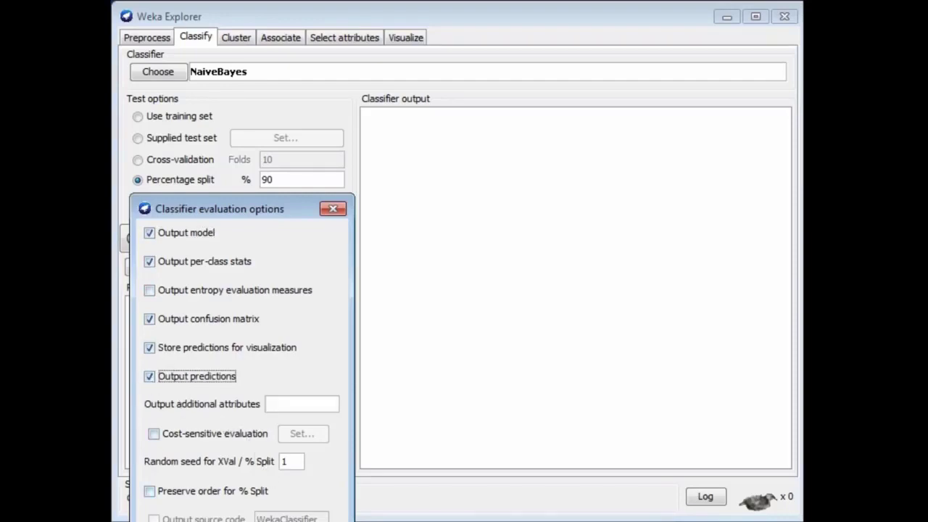
pyautogui.click(269, 511)
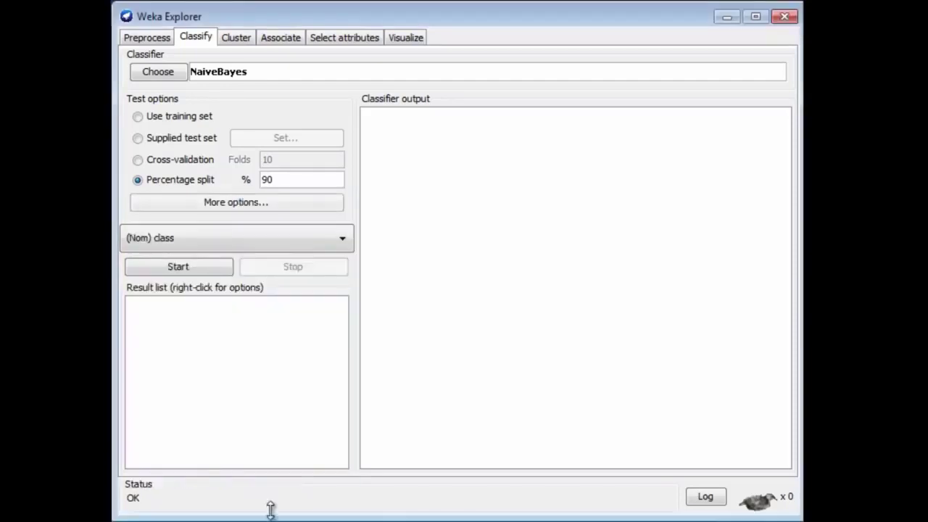
# Step: Run NaiveBayes on the diabetes data and examine the probability distributions in its test split predictions
pyautogui.click(207, 270)
pyautogui.moveTo(784, 419); pyautogui.dragTo(783, 270)
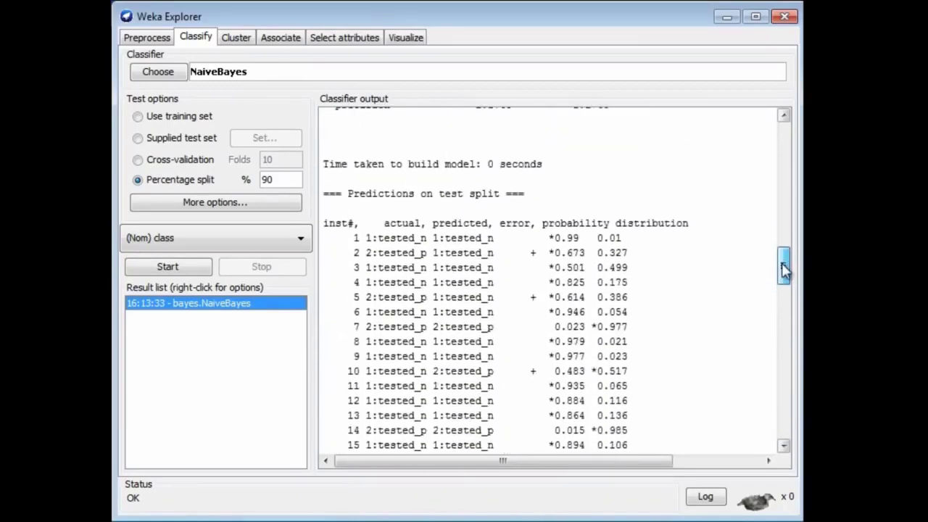
pyautogui.moveTo(784, 270); pyautogui.dragTo(784, 275)
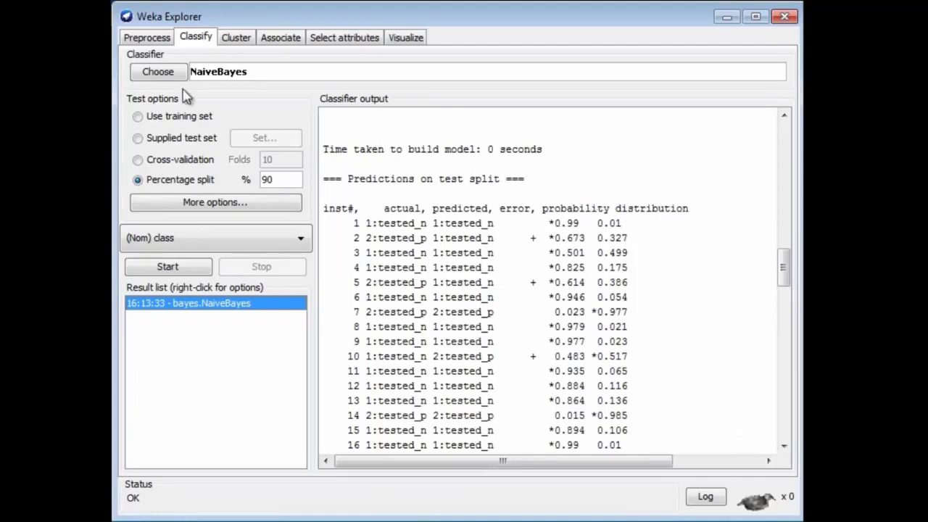
# Step: Choose the ZeroR rule classifier, run it with the 90% split, and examine its predicted probabilities
pyautogui.click(158, 76)
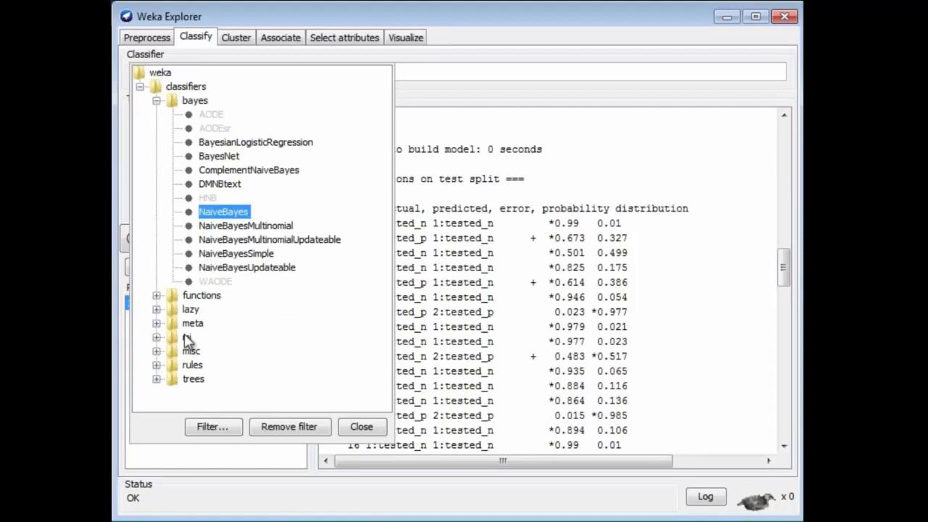
pyautogui.click(157, 365)
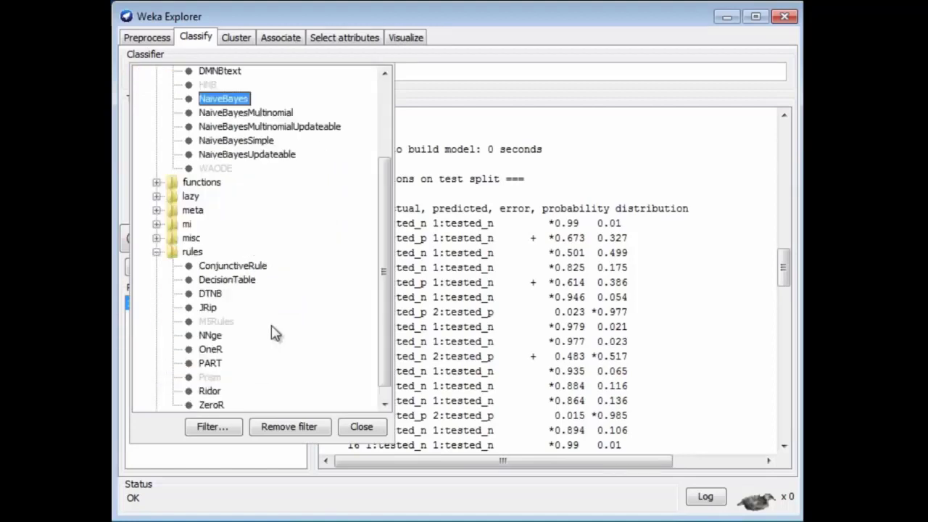
pyautogui.click(211, 406)
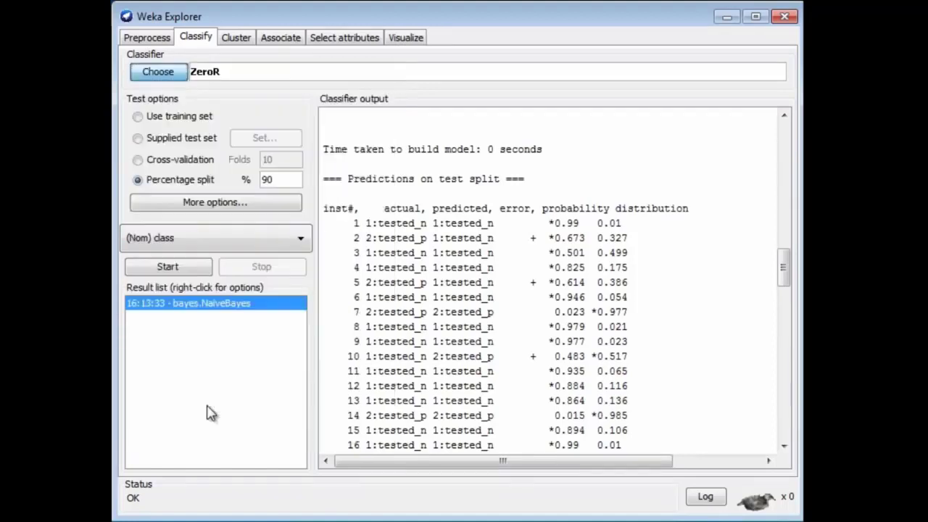
pyautogui.click(190, 270)
pyautogui.moveTo(783, 404); pyautogui.dragTo(786, 196)
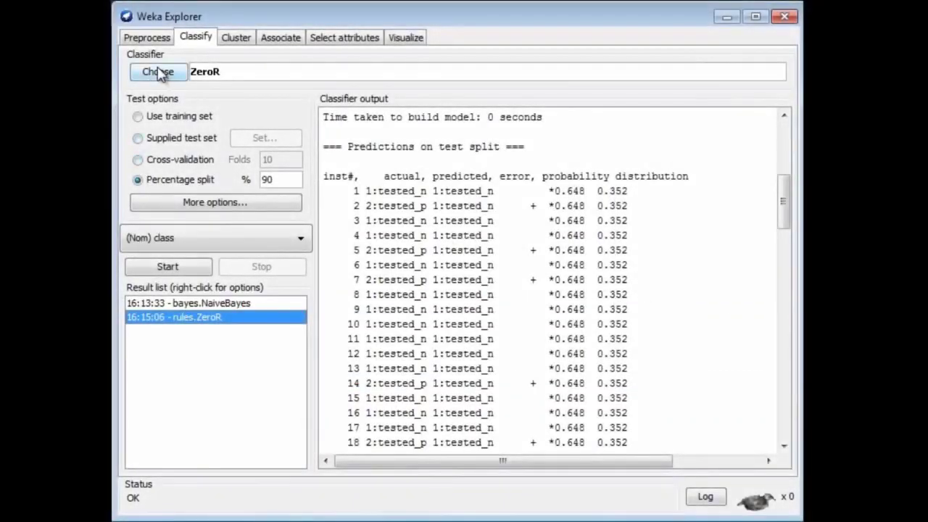
# Step: Choose the J48 tree classifier, run it with the 90% split, and examine its predicted probabilities
pyautogui.click(158, 73)
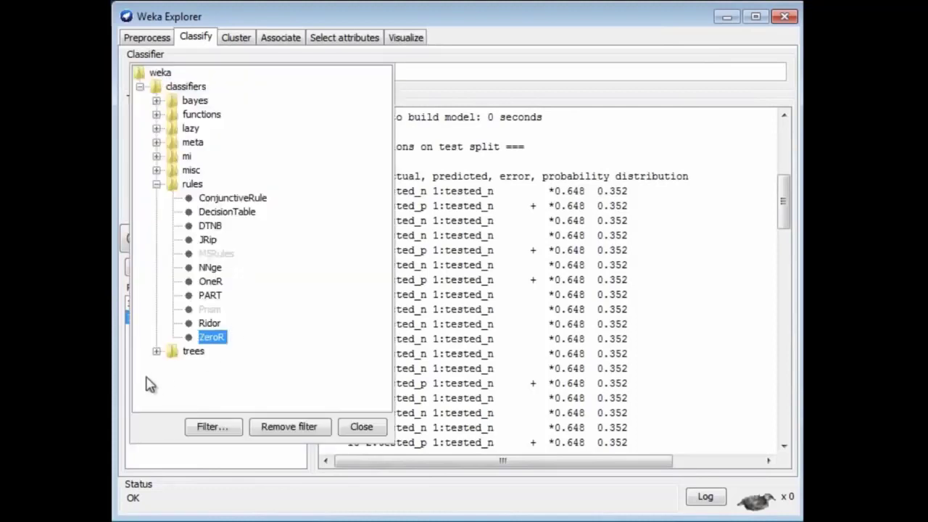
pyautogui.click(157, 351)
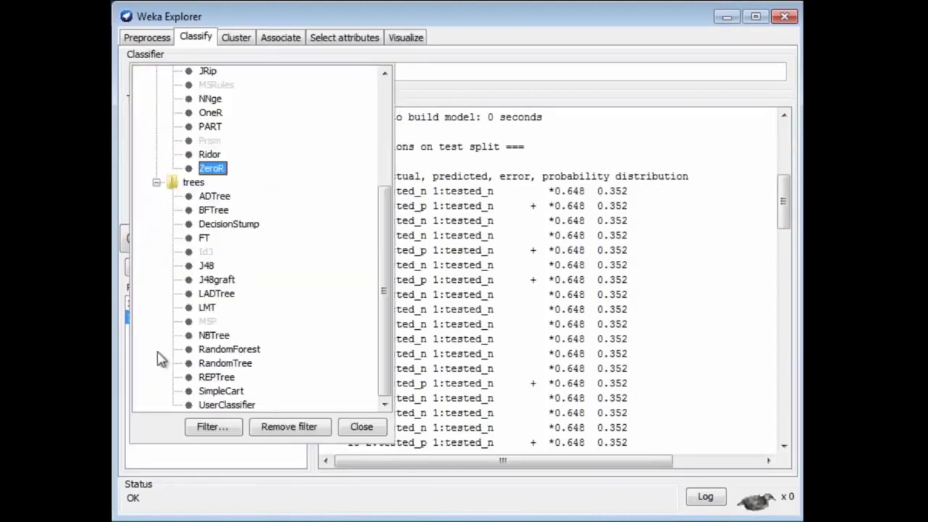
pyautogui.click(211, 270)
pyautogui.click(197, 269)
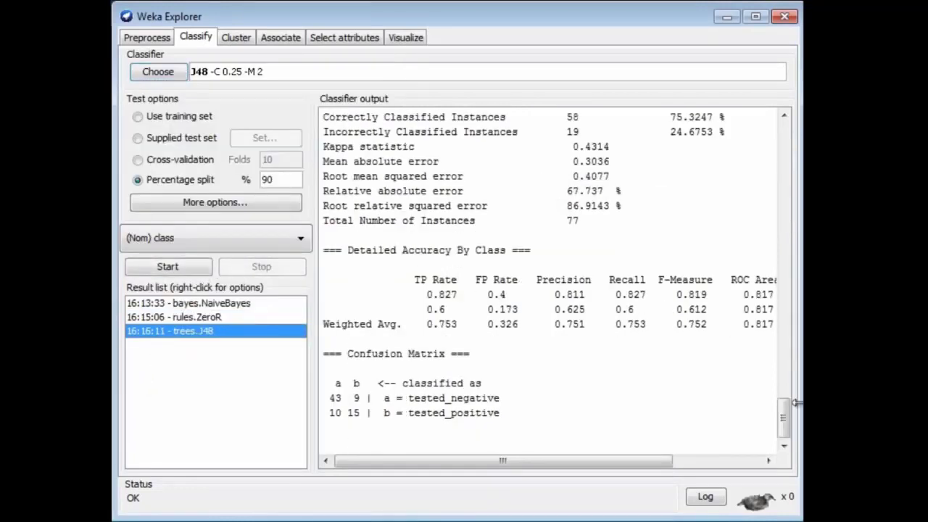
pyautogui.moveTo(788, 412); pyautogui.dragTo(781, 261)
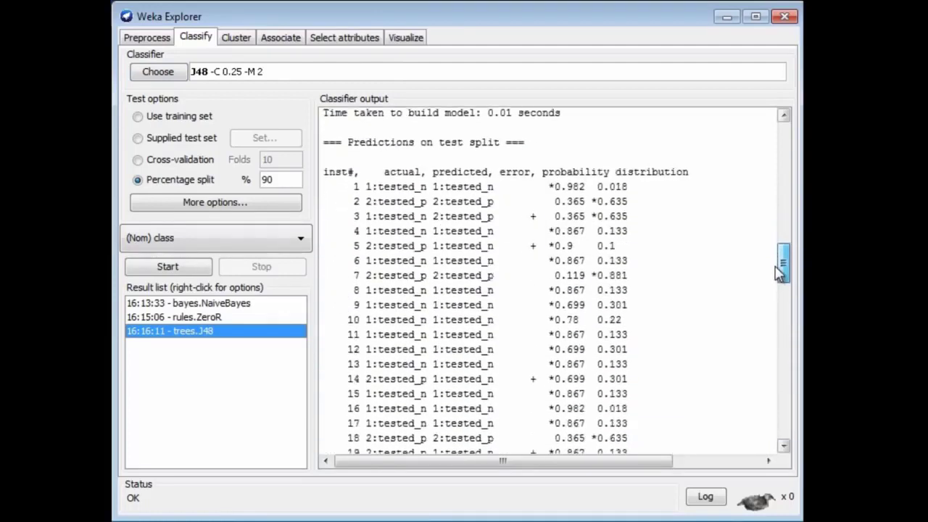